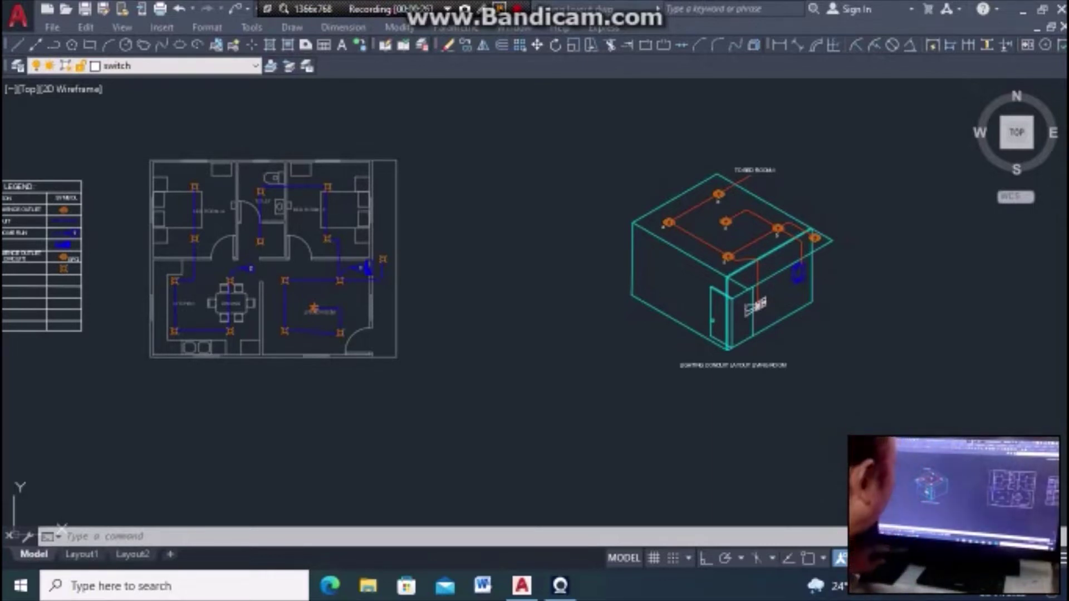
Step: Place a single-line text 'S', height 200 and rotation 0, beside the living-room door wall
{"action": "scroll", "coordinate": [314, 252], "scroll_direction": "up", "scroll_amount": 5}
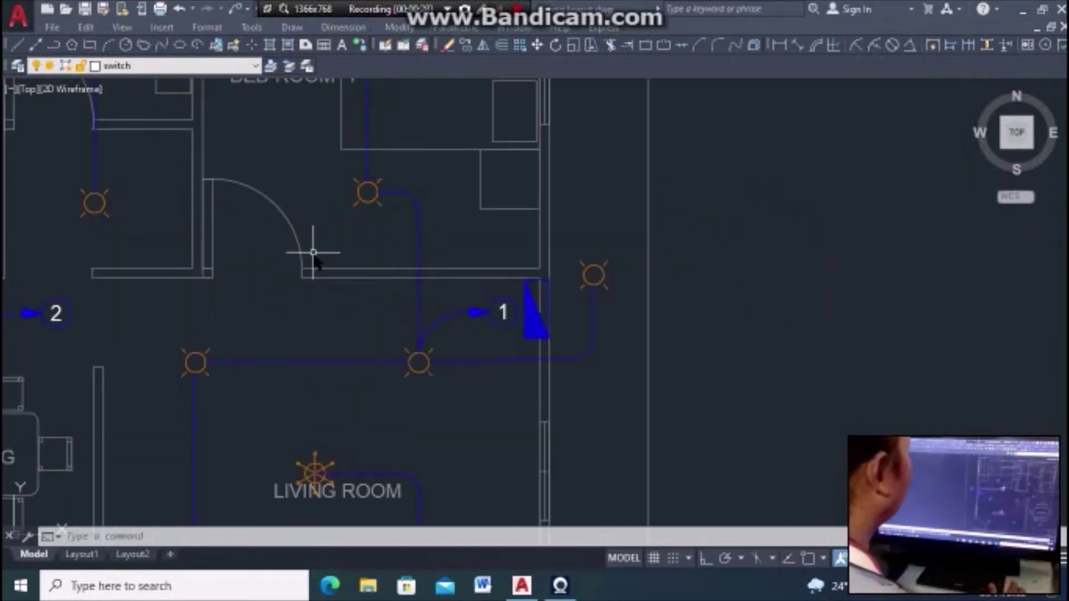
{"action": "scroll", "coordinate": [313, 252], "scroll_direction": "down", "scroll_amount": 4}
{"action": "scroll", "coordinate": [291, 299], "scroll_direction": "up", "scroll_amount": 2}
{"action": "scroll", "coordinate": [247, 278], "scroll_direction": "down", "scroll_amount": 2}
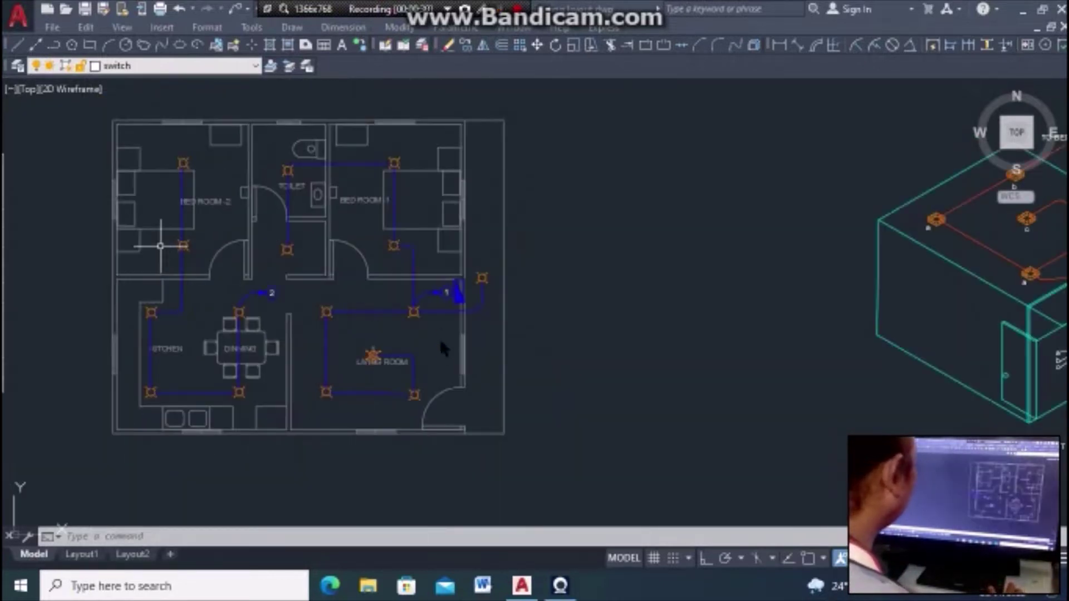
{"action": "scroll", "coordinate": [442, 379], "scroll_direction": "up", "scroll_amount": 2}
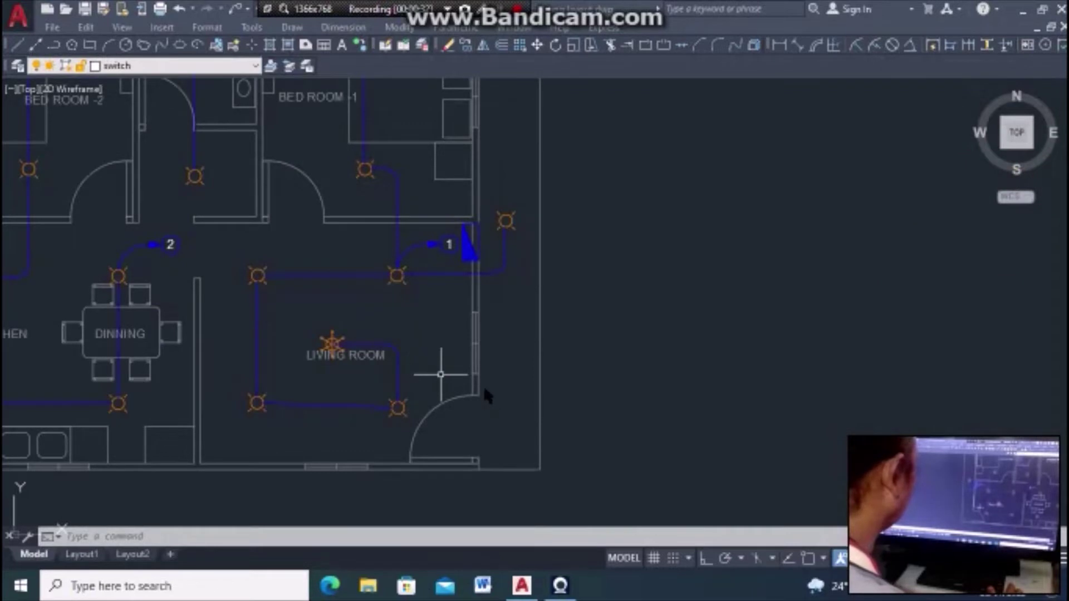
{"action": "scroll", "coordinate": [361, 354], "scroll_direction": "down", "scroll_amount": 2}
{"action": "scroll", "coordinate": [361, 355], "scroll_direction": "up", "scroll_amount": 4}
{"action": "scroll", "coordinate": [393, 365], "scroll_direction": "up", "scroll_amount": 2}
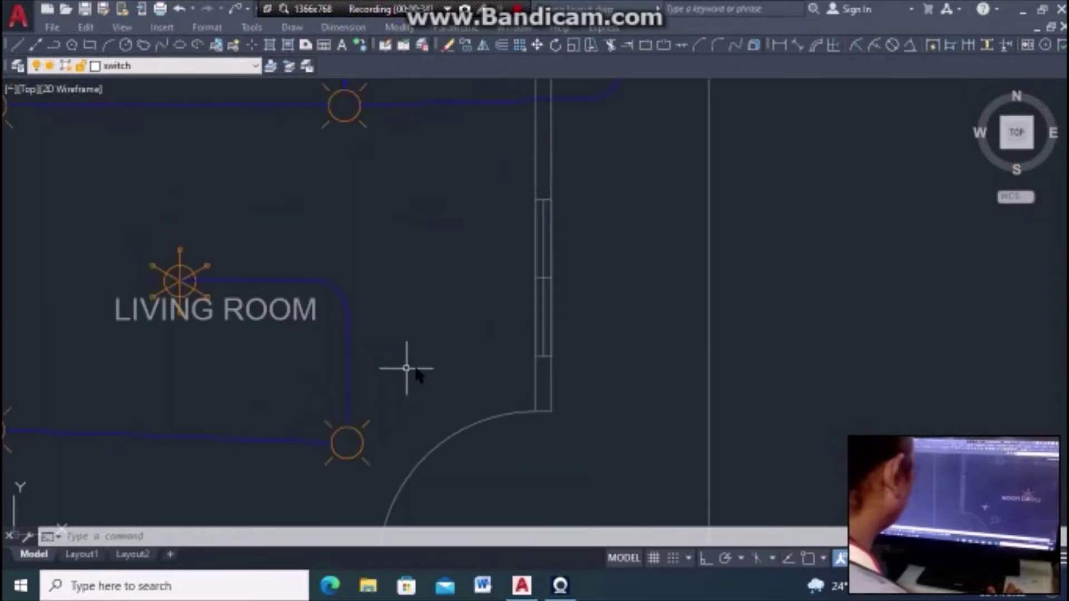
{"action": "scroll", "coordinate": [488, 329], "scroll_direction": "down", "scroll_amount": 4}
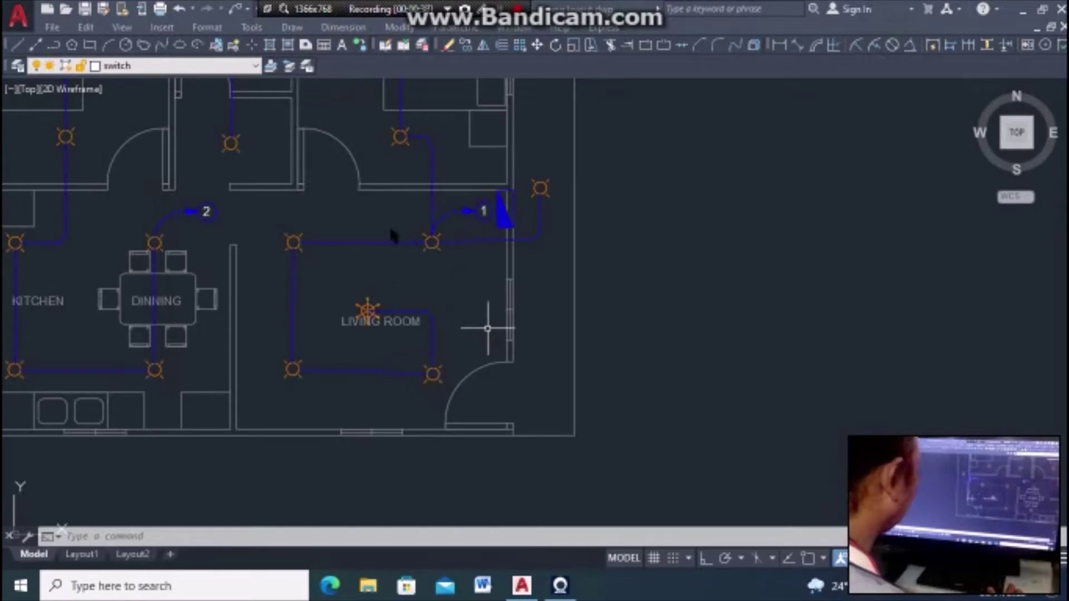
{"action": "scroll", "coordinate": [439, 280], "scroll_direction": "up", "scroll_amount": 4}
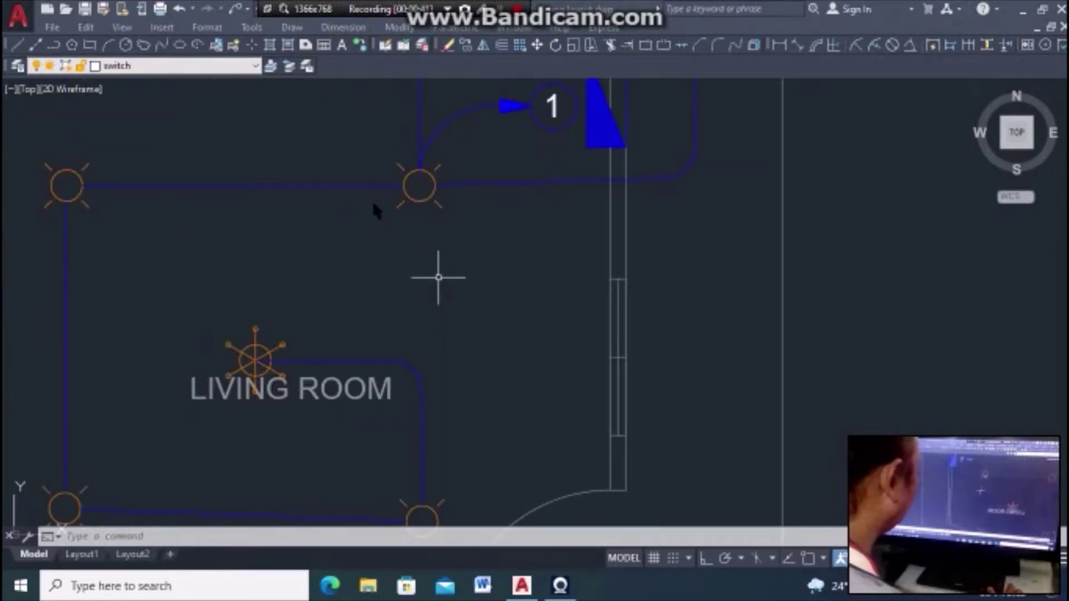
{"action": "scroll", "coordinate": [391, 161], "scroll_direction": "down", "scroll_amount": 2}
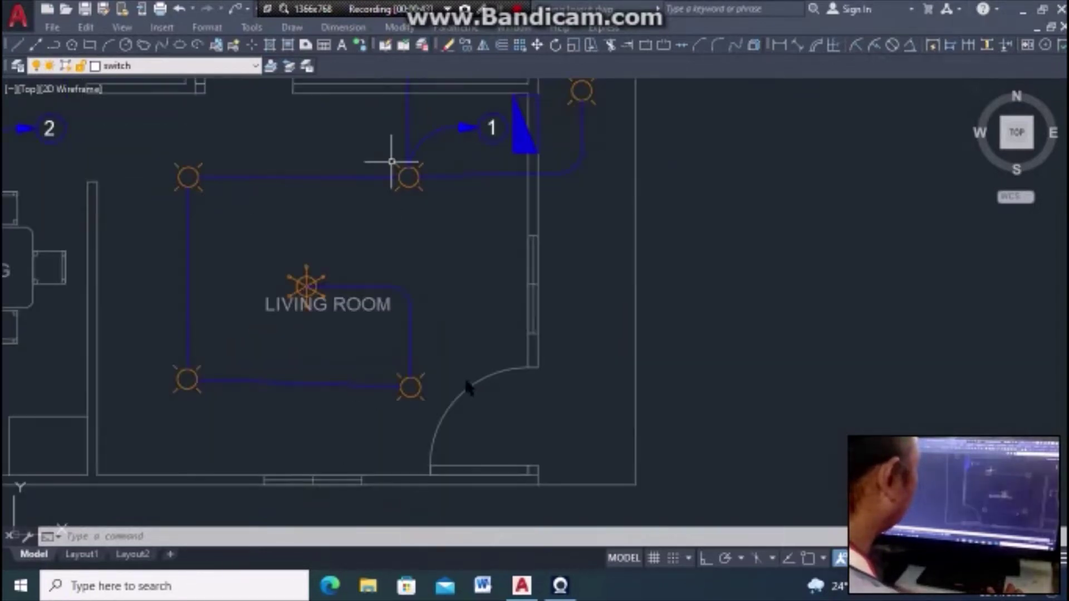
{"action": "scroll", "coordinate": [303, 286], "scroll_direction": "up", "scroll_amount": 2}
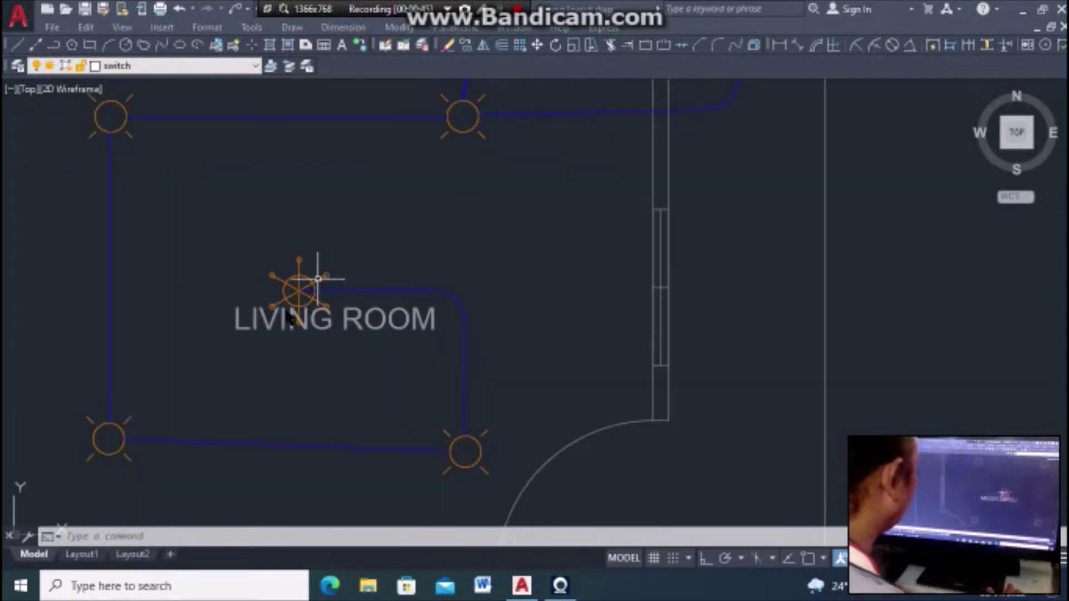
{"action": "scroll", "coordinate": [303, 286], "scroll_direction": "down", "scroll_amount": 2}
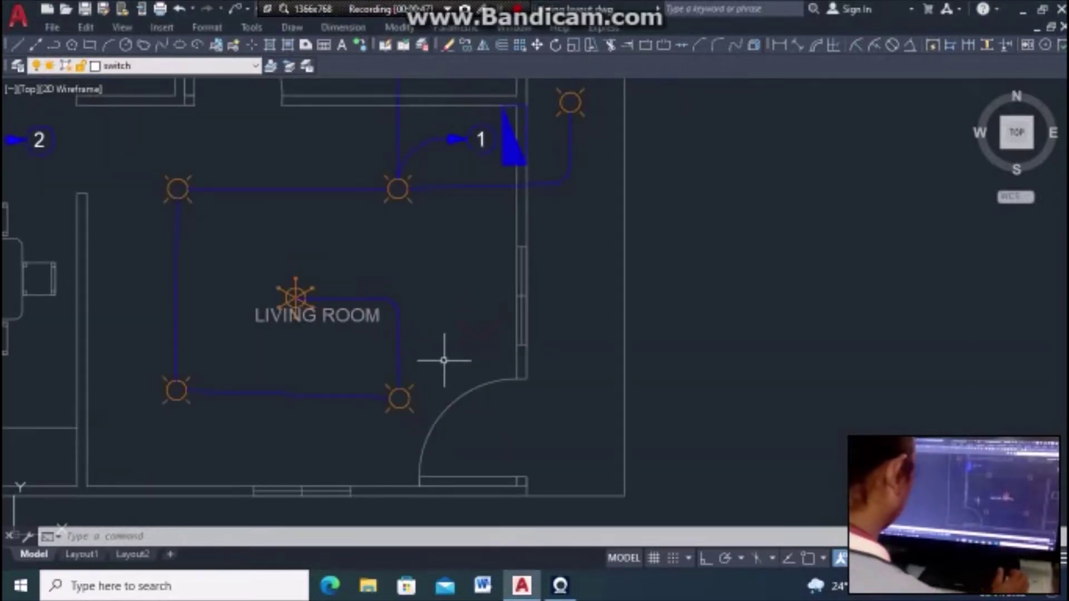
{"action": "scroll", "coordinate": [446, 361], "scroll_direction": "down", "scroll_amount": 2}
{"action": "scroll", "coordinate": [419, 352], "scroll_direction": "down", "scroll_amount": 3}
{"action": "scroll", "coordinate": [419, 352], "scroll_direction": "up", "scroll_amount": 2}
{"action": "scroll", "coordinate": [398, 356], "scroll_direction": "up", "scroll_amount": 4}
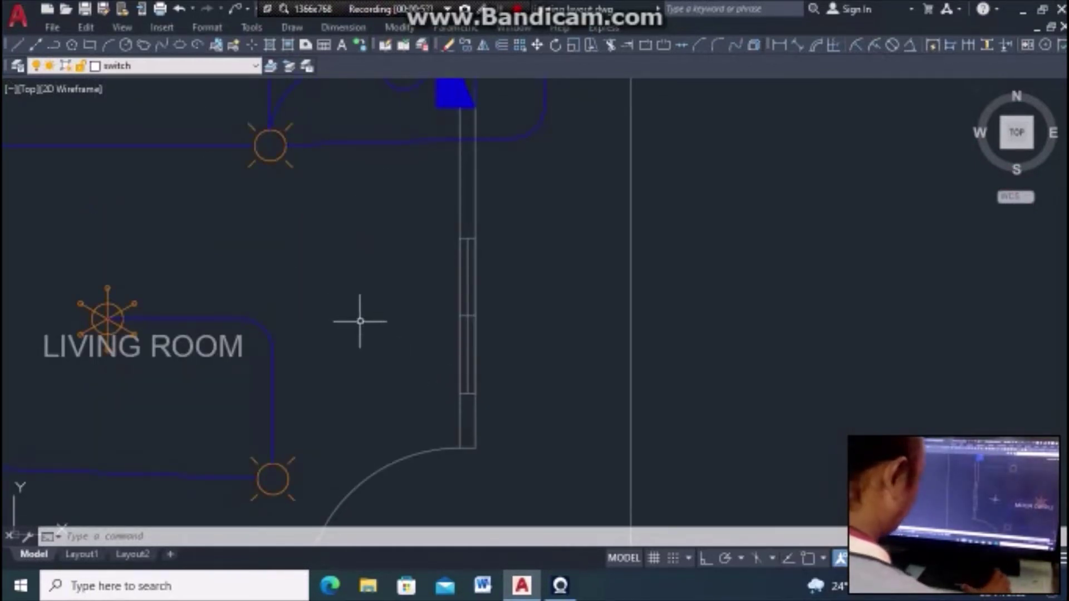
{"action": "type", "text": "ext"}
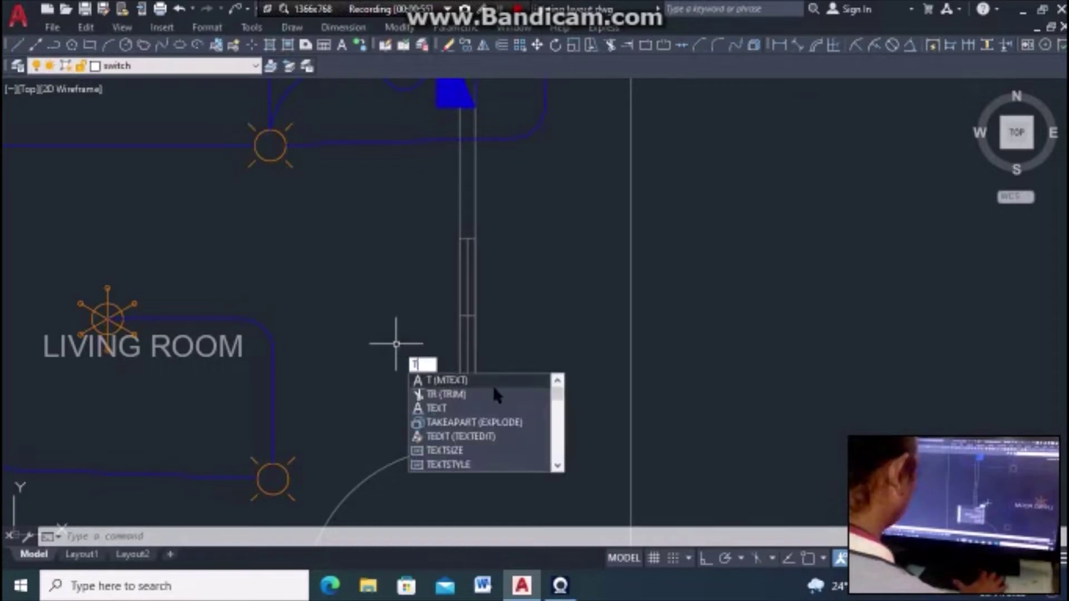
{"action": "right_click", "coordinate": [434, 405]}
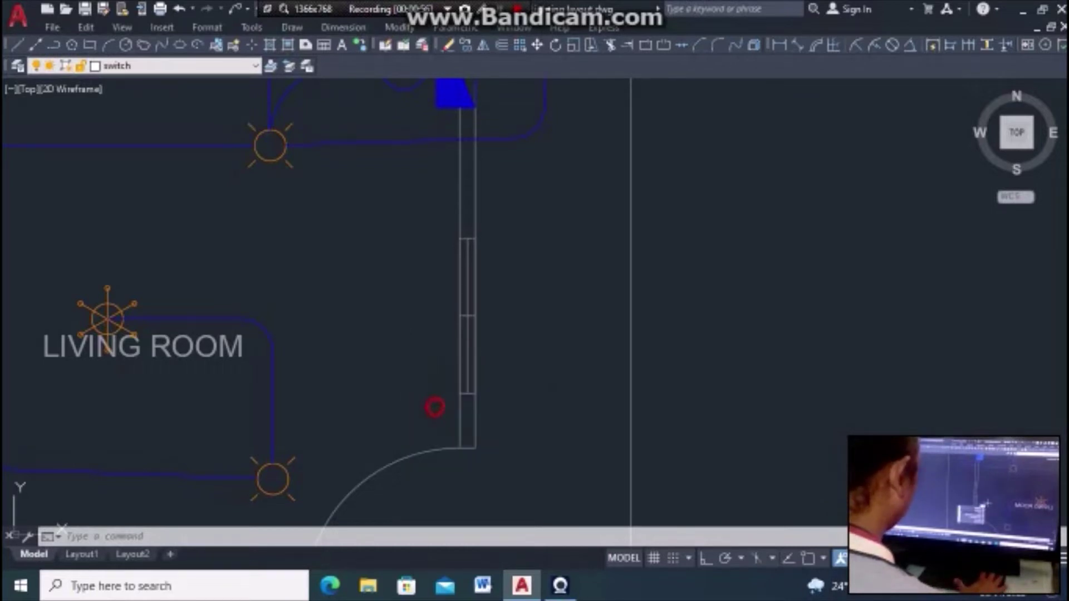
{"action": "left_click", "coordinate": [398, 353]}
{"action": "type", "text": "200"}
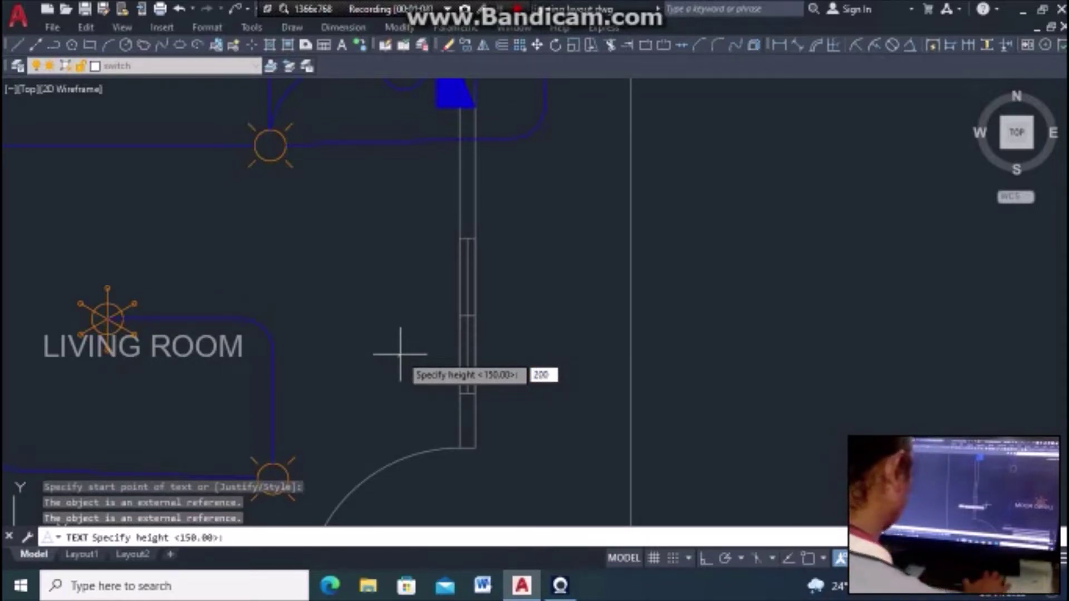
{"action": "key", "text": "Return"}
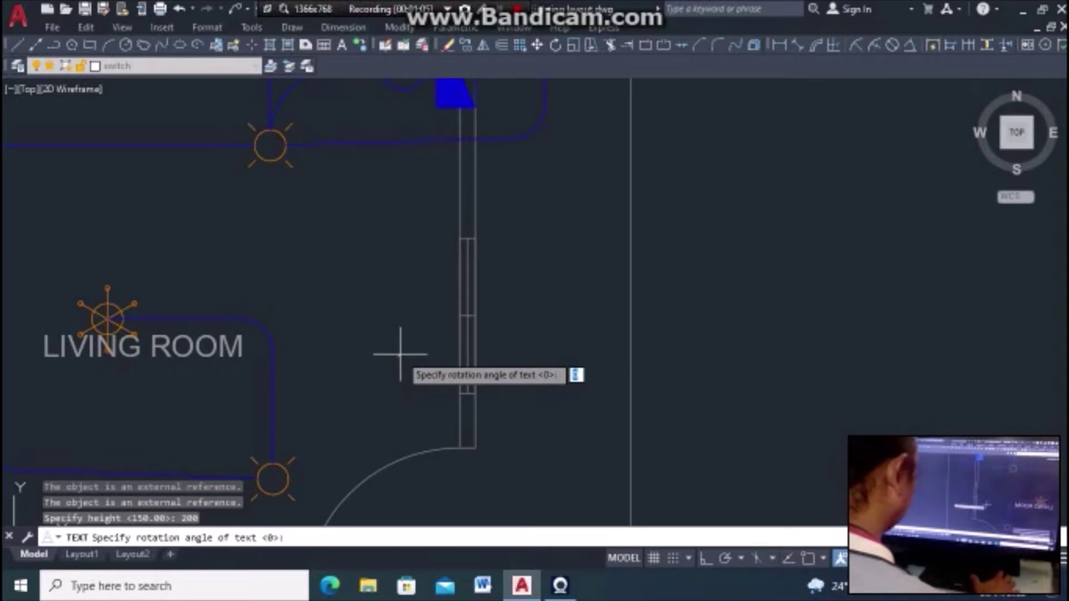
{"action": "key", "text": "Return"}
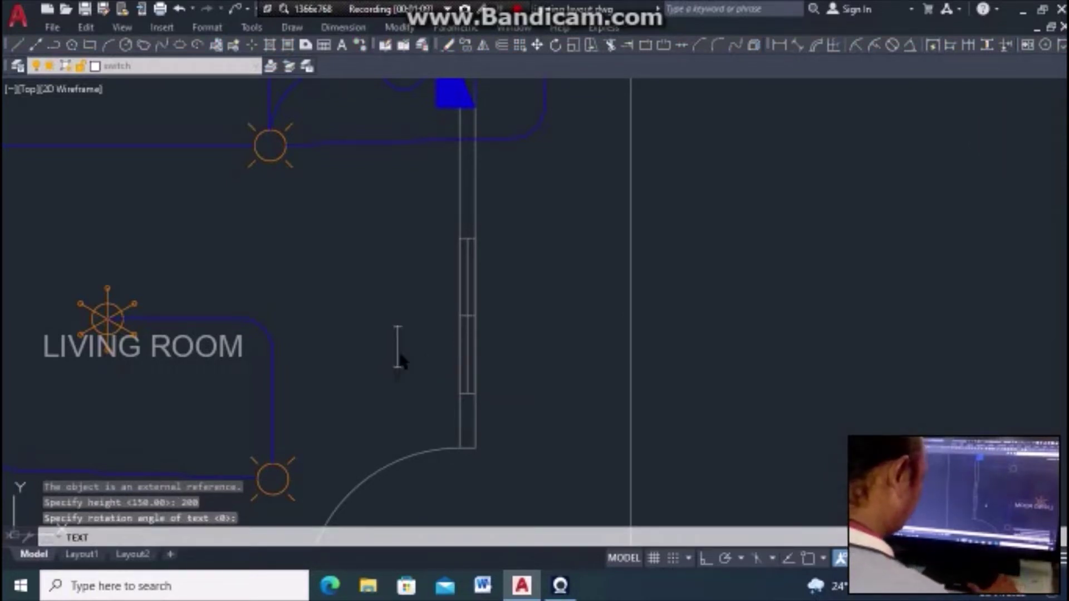
{"action": "type", "text": "S"}
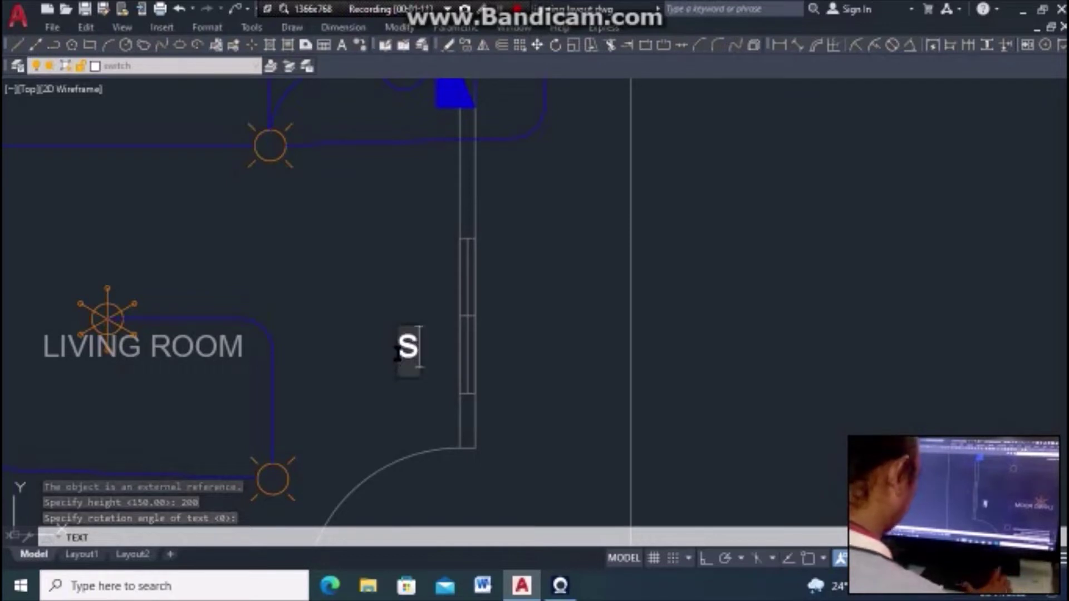
{"action": "key", "text": "BackSpace"}
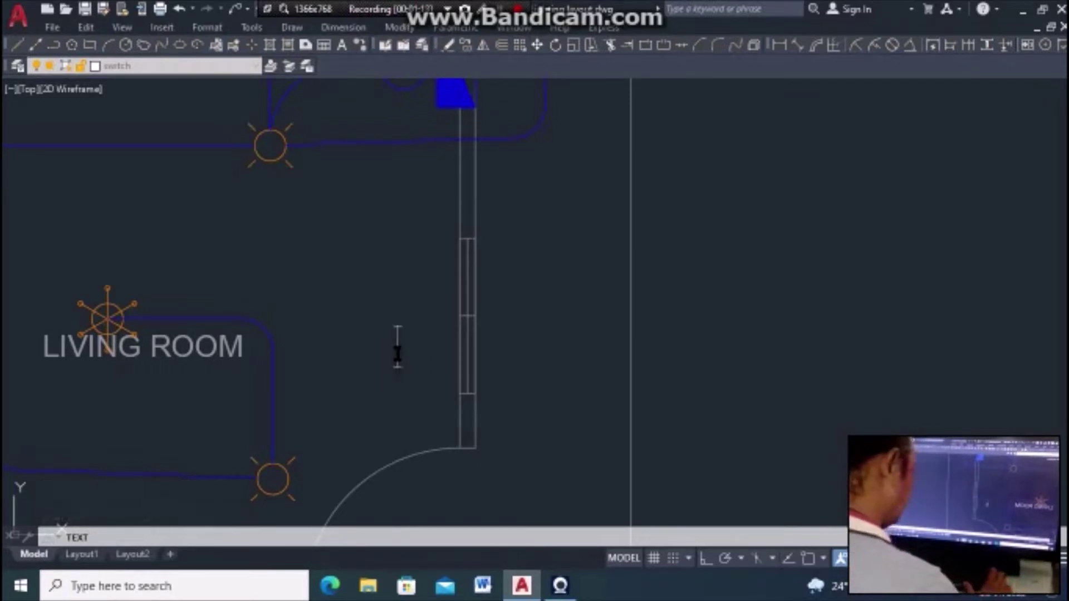
{"action": "type", "text": "S"}
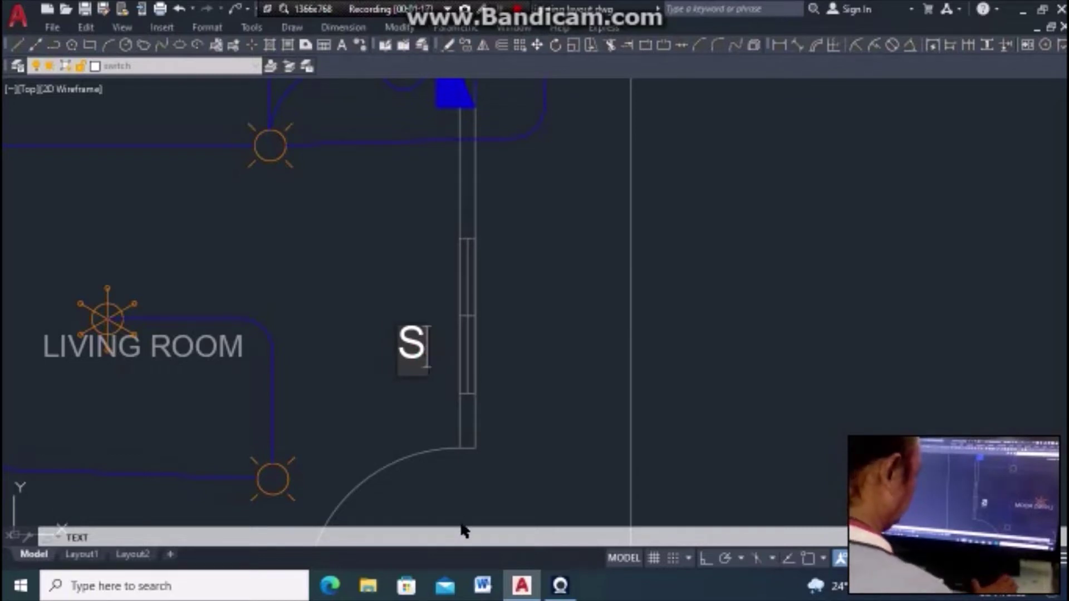
{"action": "left_click", "coordinate": [444, 440]}
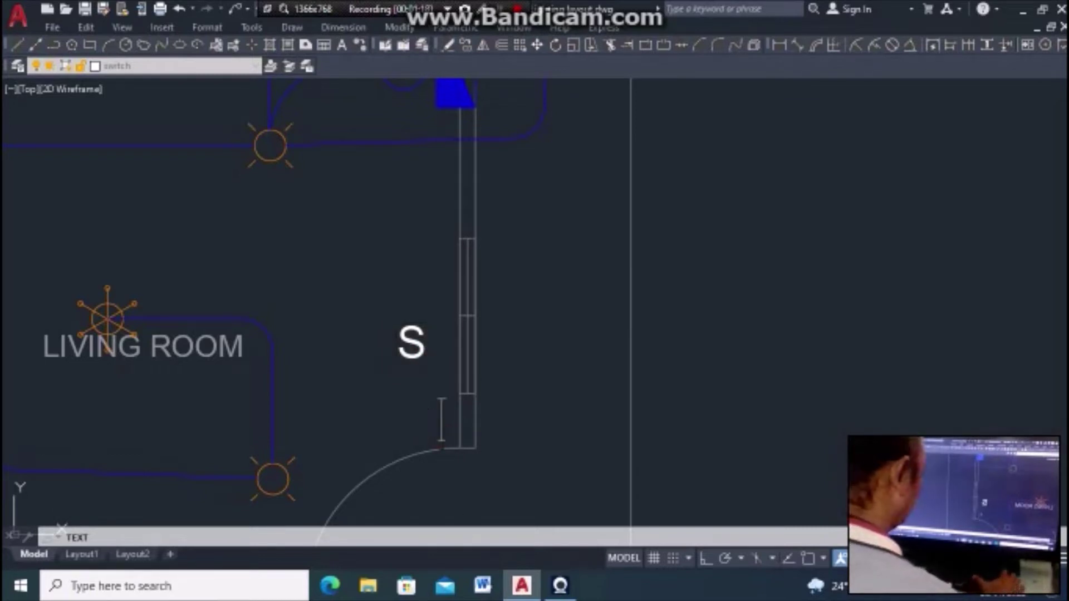
{"action": "key", "text": "Return"}
{"action": "scroll", "coordinate": [385, 388], "scroll_direction": "down", "scroll_amount": 2}
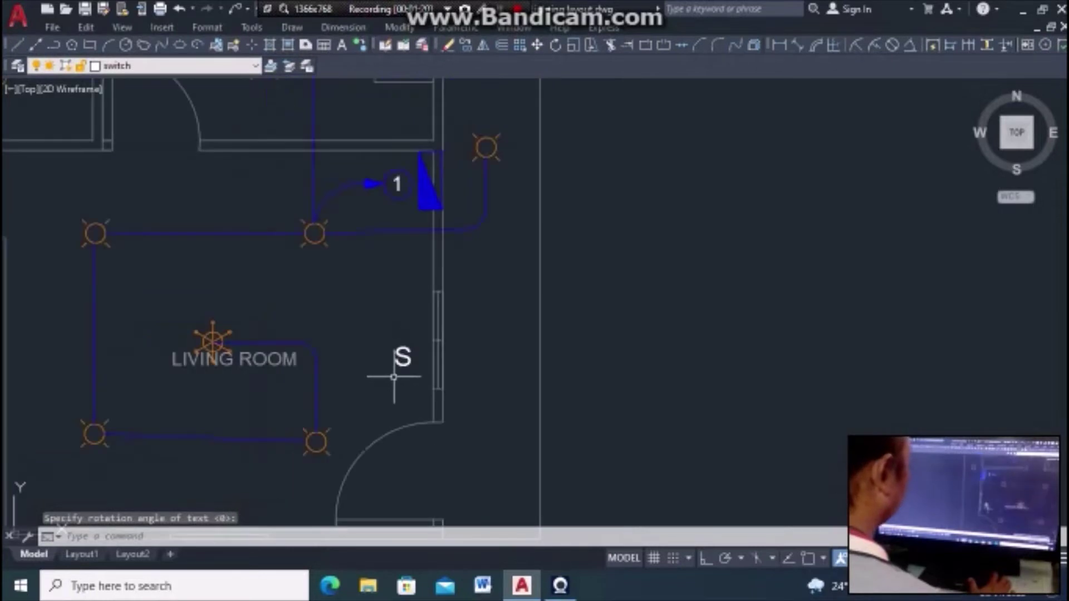
{"action": "scroll", "coordinate": [393, 370], "scroll_direction": "up", "scroll_amount": 6}
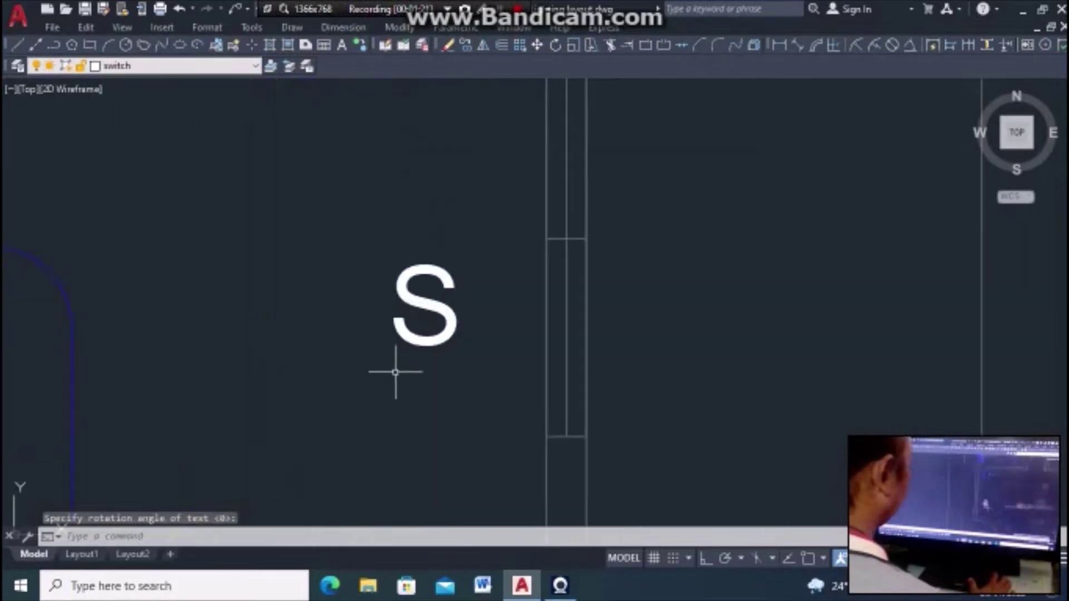
{"action": "left_click", "coordinate": [451, 337]}
{"action": "key", "text": "Escape"}
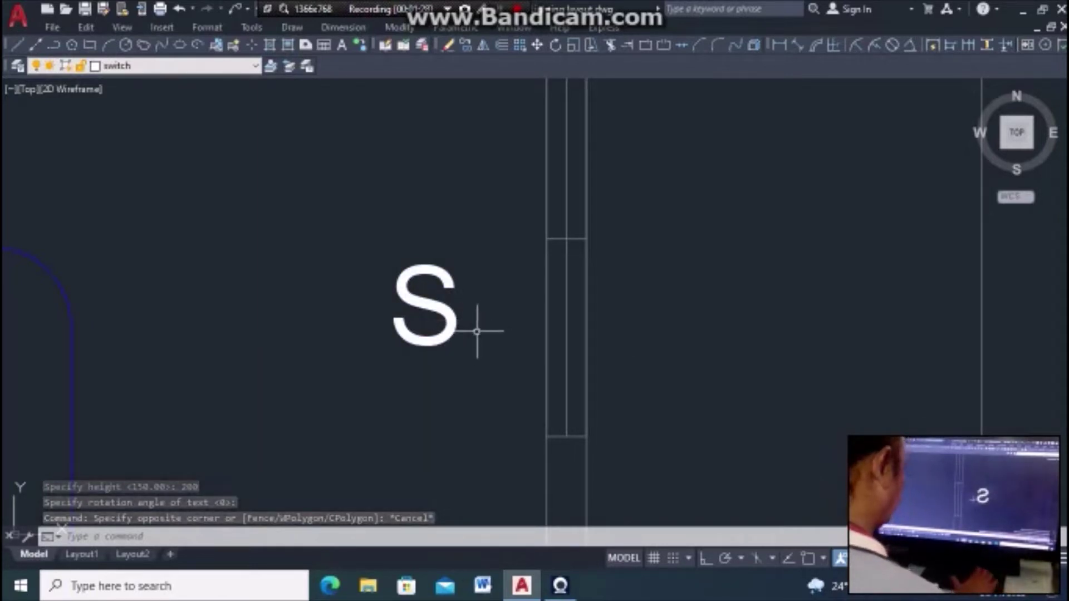
Step: Add an unrotated text '3' at height 150 just right of the S label
{"action": "type", "text": "t"}
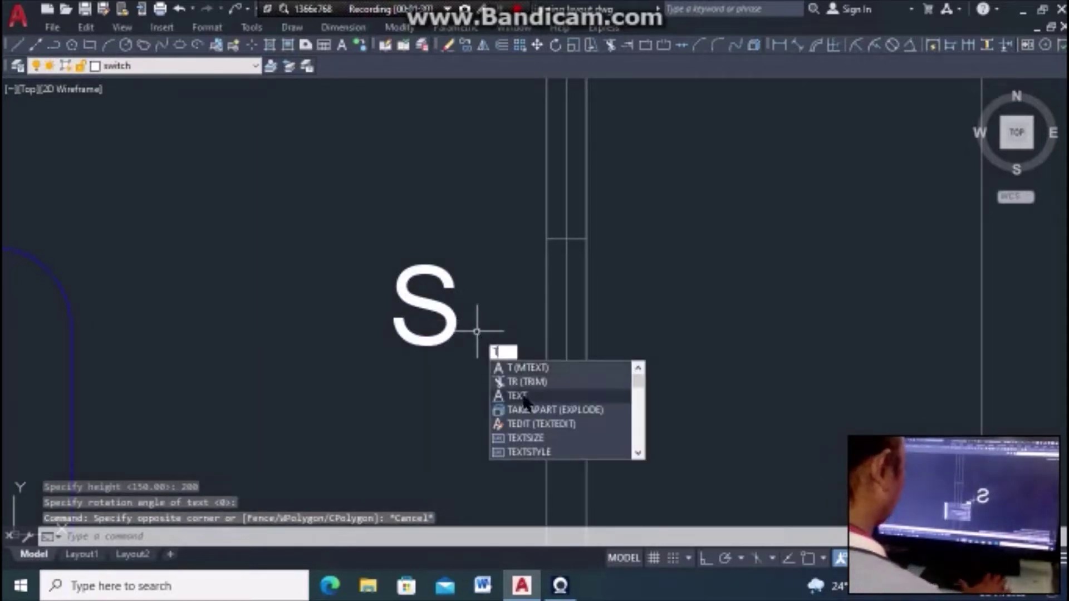
{"action": "left_click", "coordinate": [517, 396]}
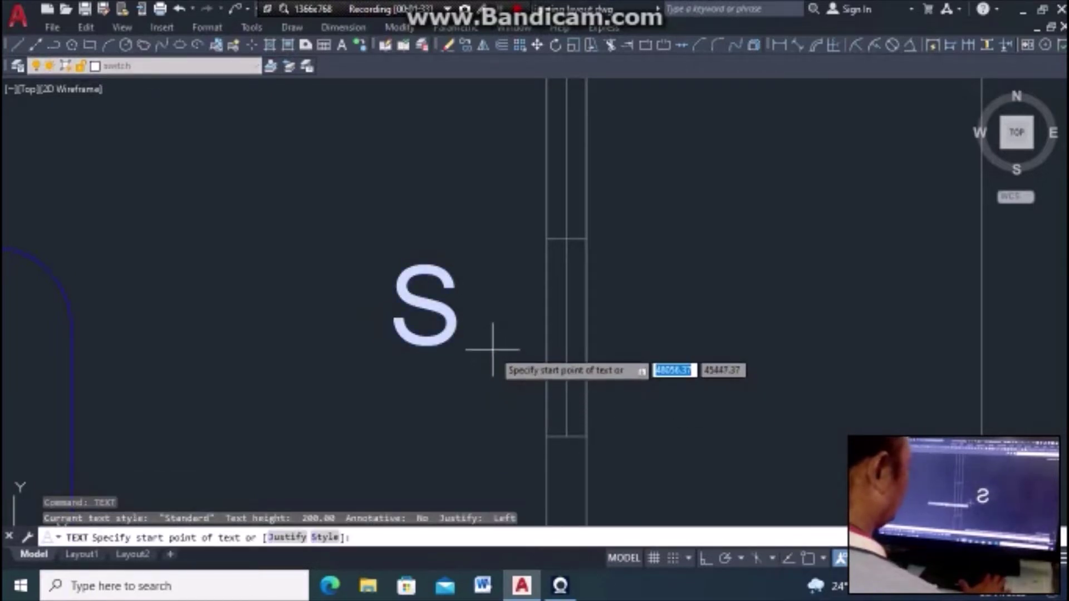
{"action": "left_click", "coordinate": [493, 350]}
{"action": "type", "text": "150"}
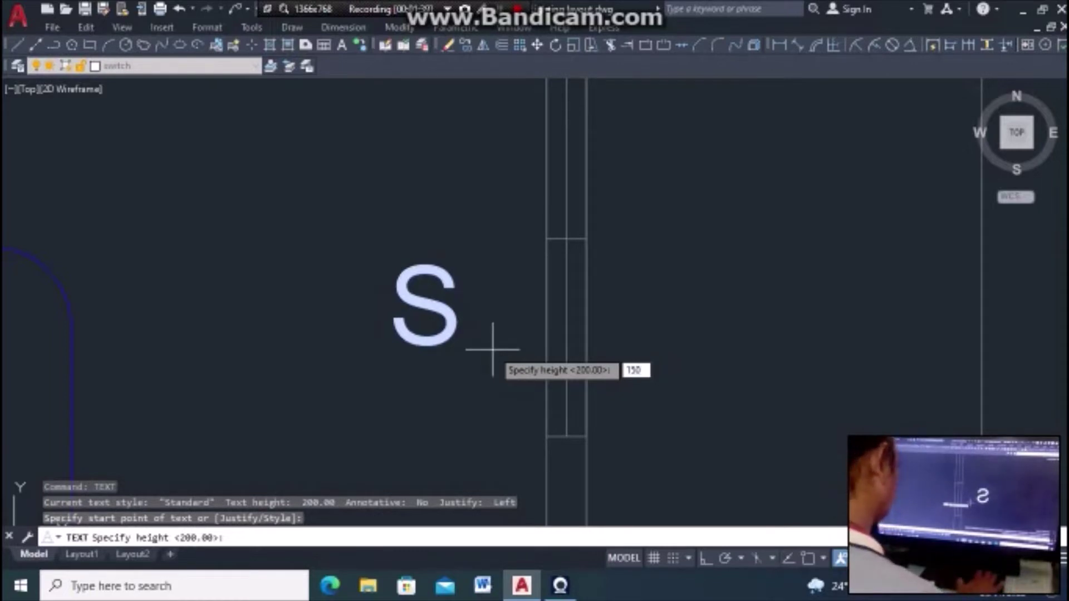
{"action": "key", "text": "Return"}
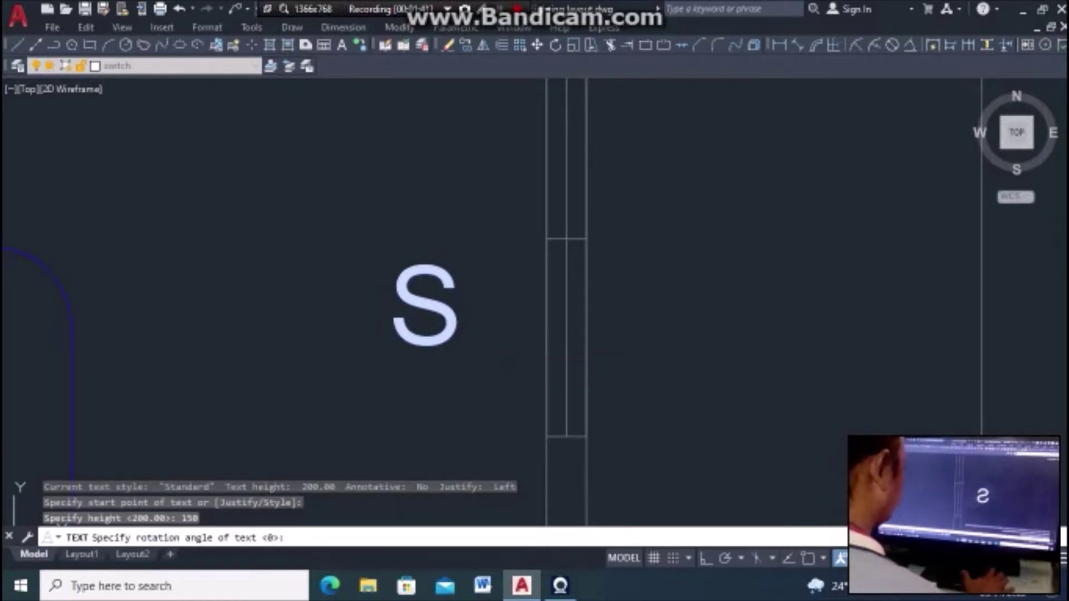
{"action": "key", "text": "Return"}
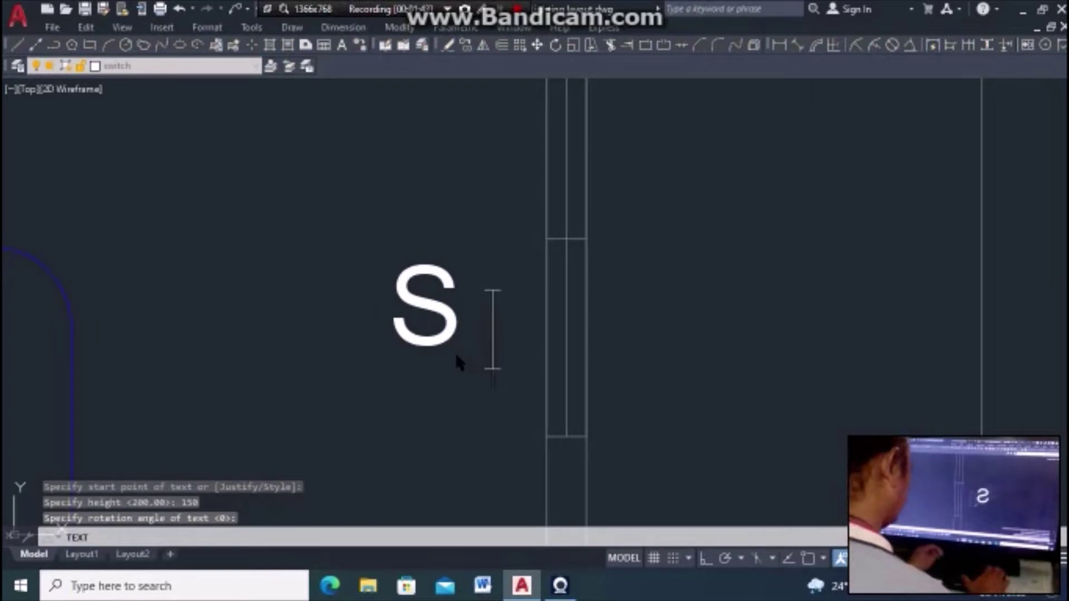
{"action": "type", "text": "3"}
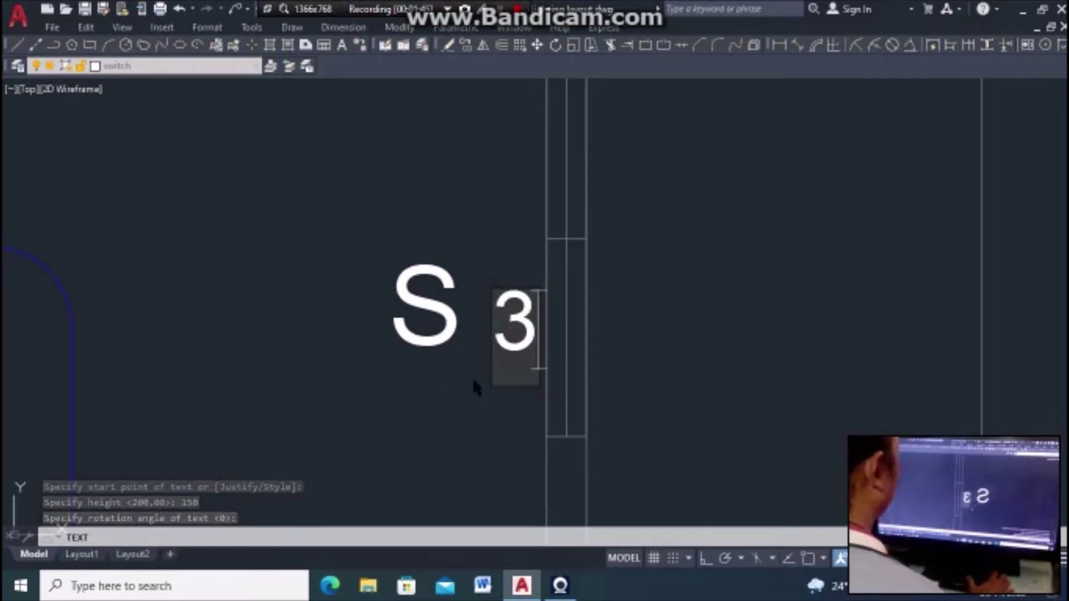
{"action": "left_click", "coordinate": [472, 380]}
{"action": "key", "text": "Return"}
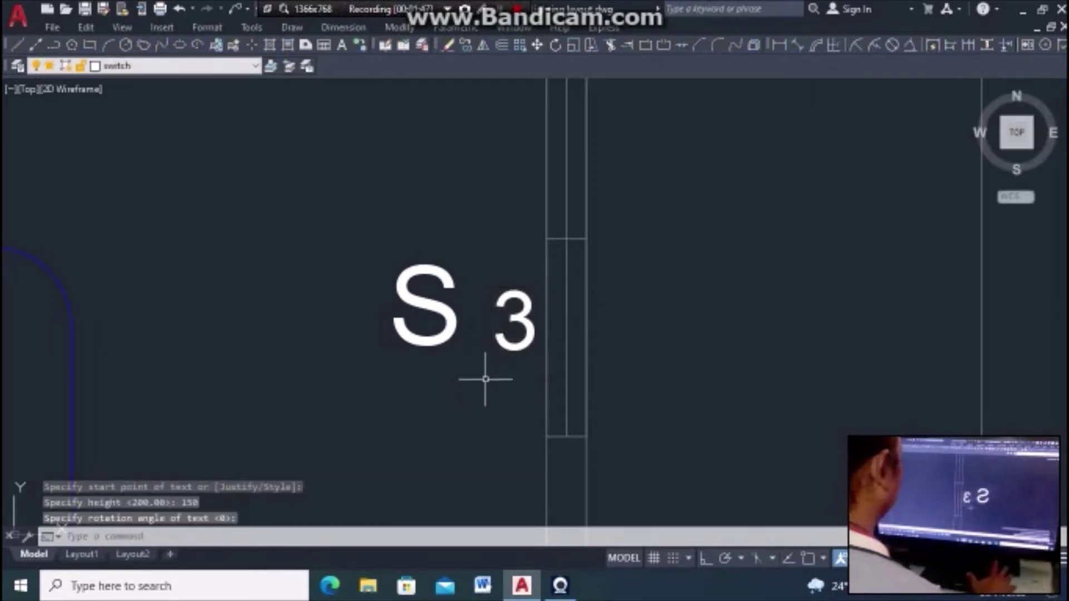
{"action": "scroll", "coordinate": [485, 377], "scroll_direction": "down", "scroll_amount": 5}
{"action": "scroll", "coordinate": [437, 389], "scroll_direction": "down", "scroll_amount": 3}
{"action": "scroll", "coordinate": [590, 398], "scroll_direction": "down", "scroll_amount": 3}
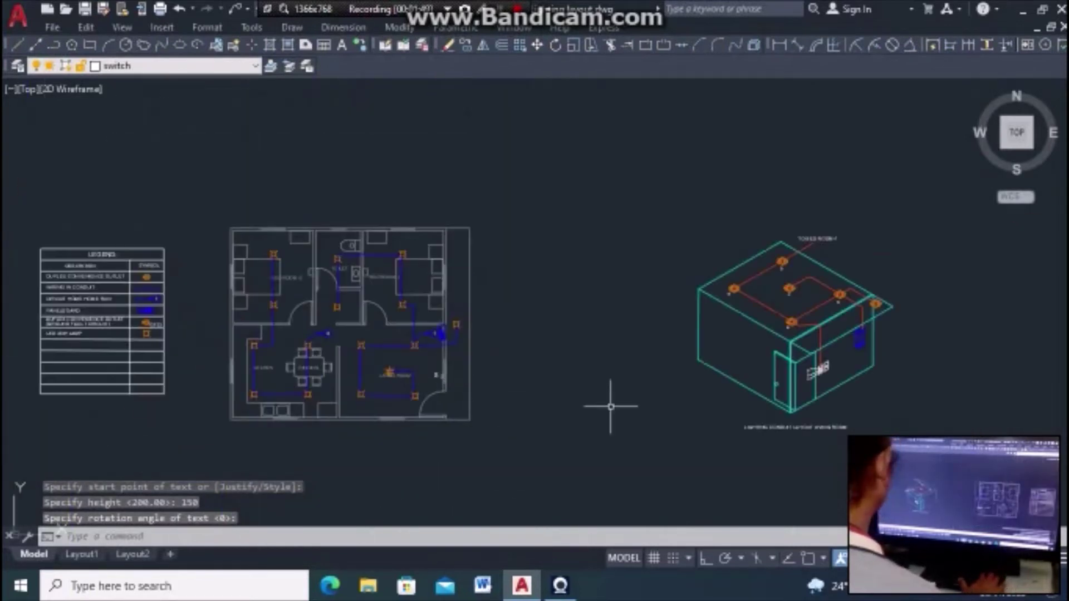
{"action": "scroll", "coordinate": [668, 379], "scroll_direction": "up", "scroll_amount": 3}
{"action": "scroll", "coordinate": [769, 336], "scroll_direction": "up", "scroll_amount": 3}
{"action": "scroll", "coordinate": [788, 237], "scroll_direction": "up", "scroll_amount": 2}
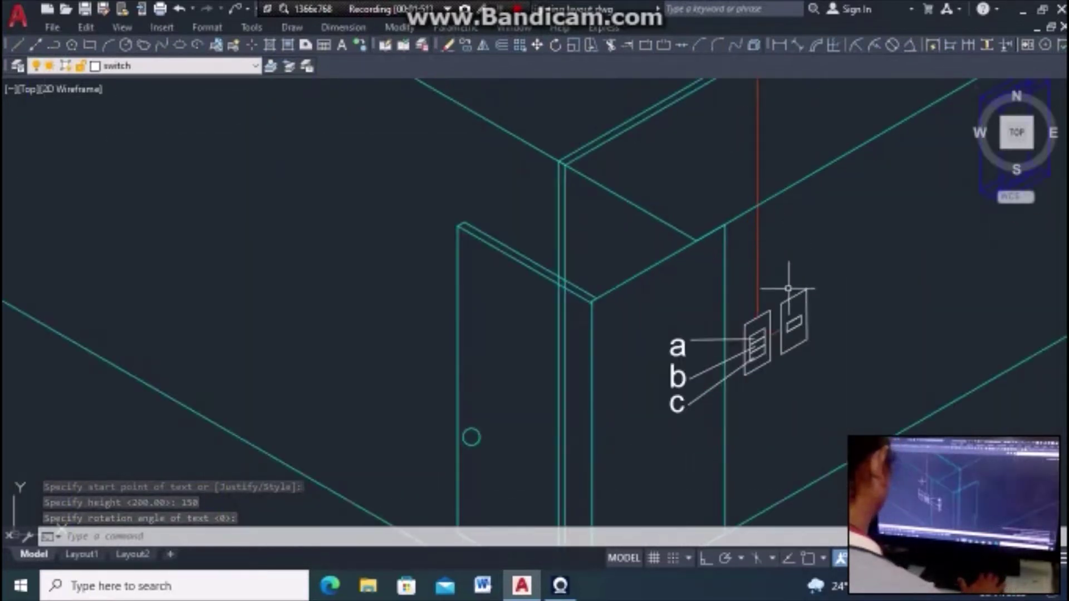
{"action": "scroll", "coordinate": [788, 298], "scroll_direction": "down", "scroll_amount": 2}
{"action": "scroll", "coordinate": [766, 292], "scroll_direction": "up", "scroll_amount": 4}
{"action": "scroll", "coordinate": [796, 362], "scroll_direction": "down", "scroll_amount": 2}
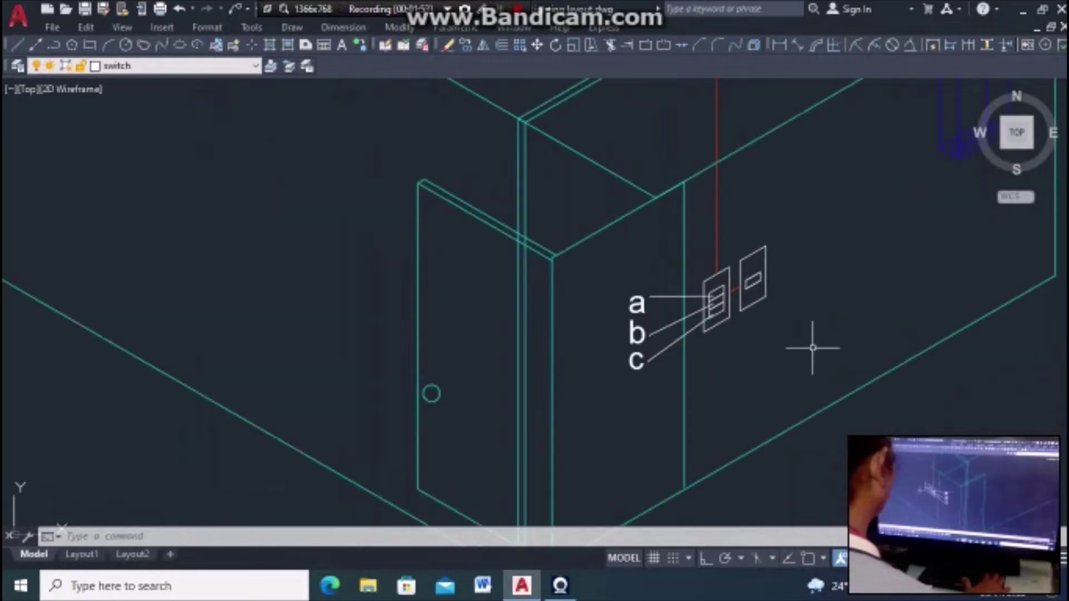
{"action": "scroll", "coordinate": [737, 359], "scroll_direction": "up", "scroll_amount": 2}
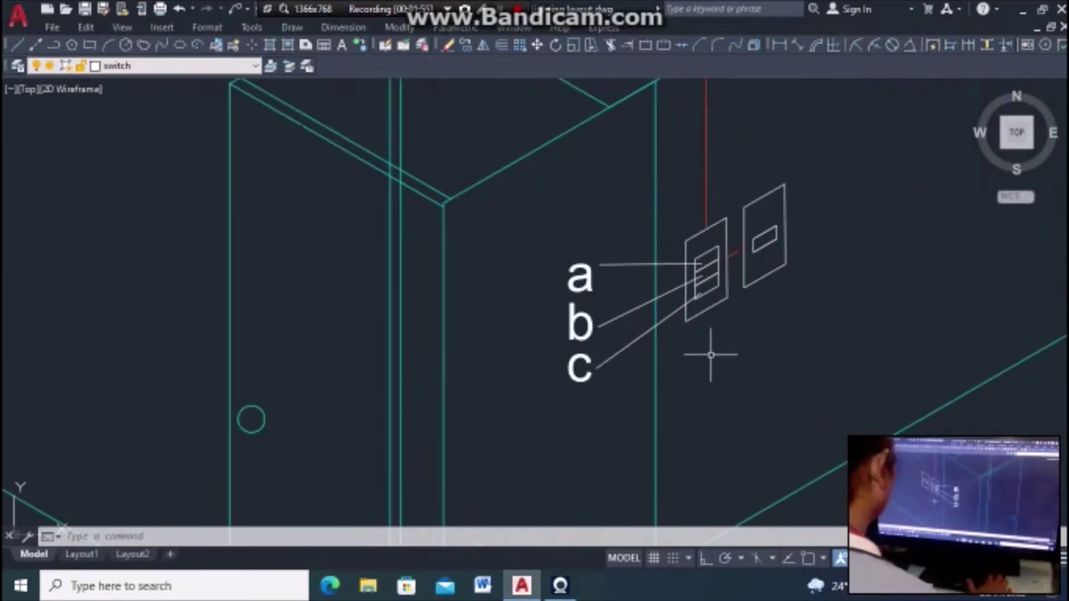
{"action": "scroll", "coordinate": [585, 432], "scroll_direction": "up", "scroll_amount": 2}
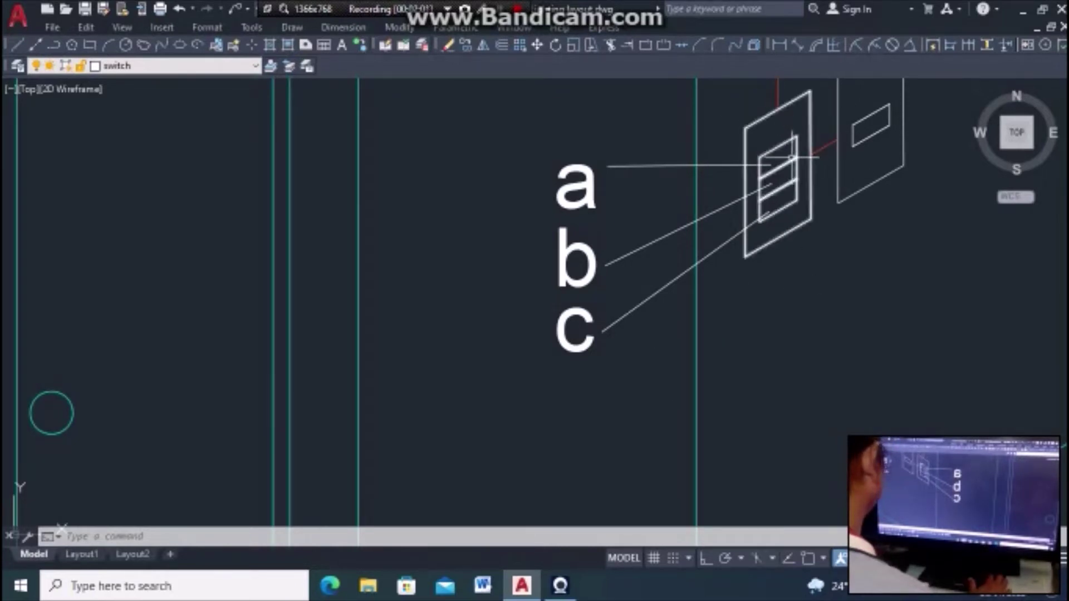
{"action": "scroll", "coordinate": [824, 200], "scroll_direction": "down", "scroll_amount": 2}
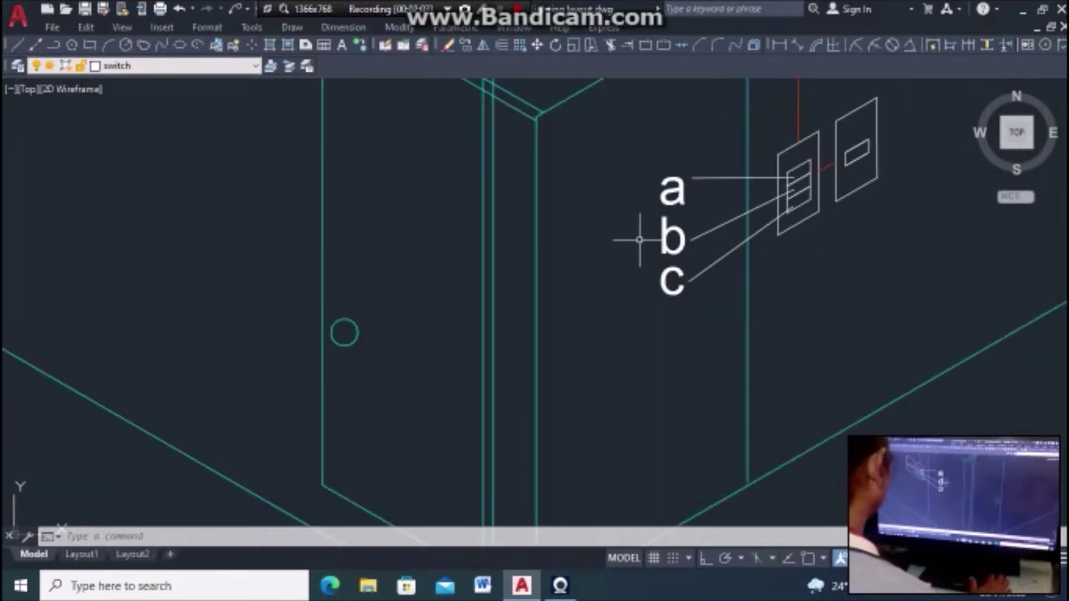
{"action": "scroll", "coordinate": [811, 161], "scroll_direction": "up", "scroll_amount": 2}
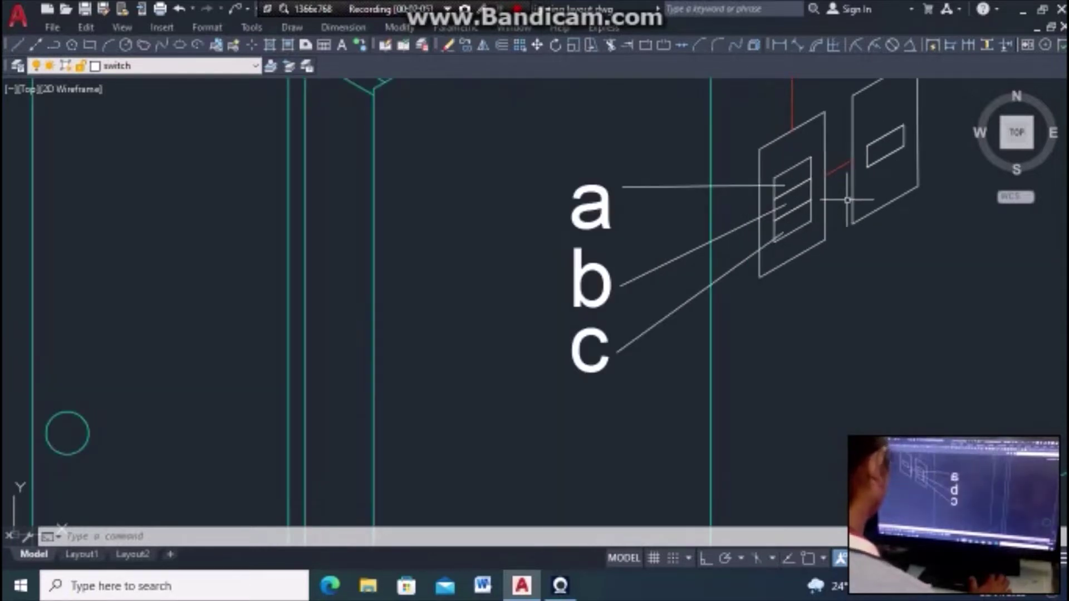
{"action": "scroll", "coordinate": [690, 215], "scroll_direction": "down", "scroll_amount": 1}
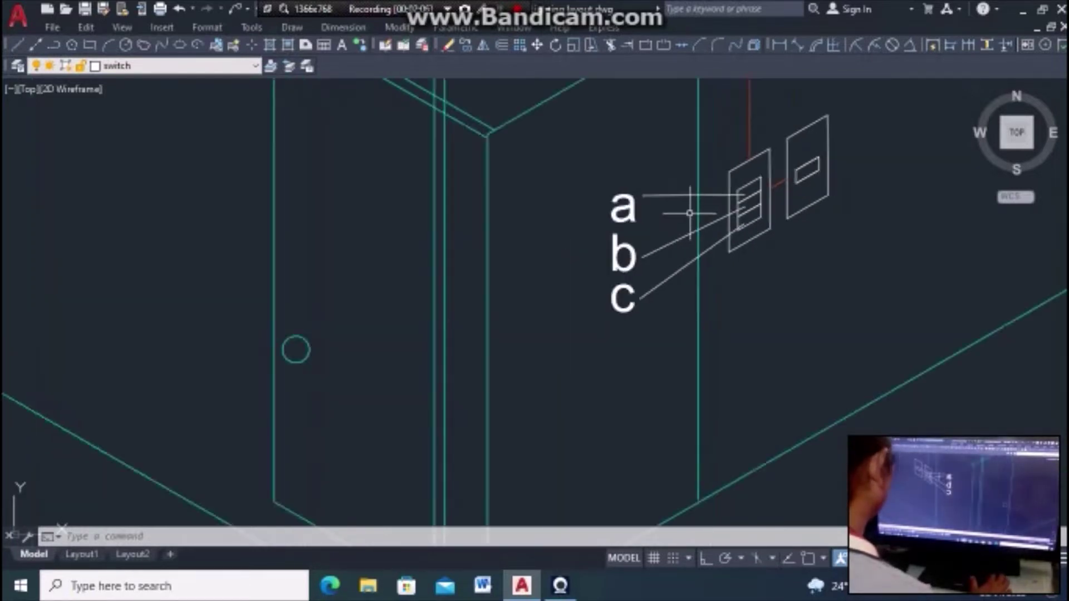
{"action": "scroll", "coordinate": [722, 215], "scroll_direction": "down", "scroll_amount": 1}
{"action": "scroll", "coordinate": [728, 210], "scroll_direction": "up", "scroll_amount": 1}
{"action": "scroll", "coordinate": [736, 190], "scroll_direction": "up", "scroll_amount": 1}
{"action": "scroll", "coordinate": [736, 189], "scroll_direction": "up", "scroll_amount": 1}
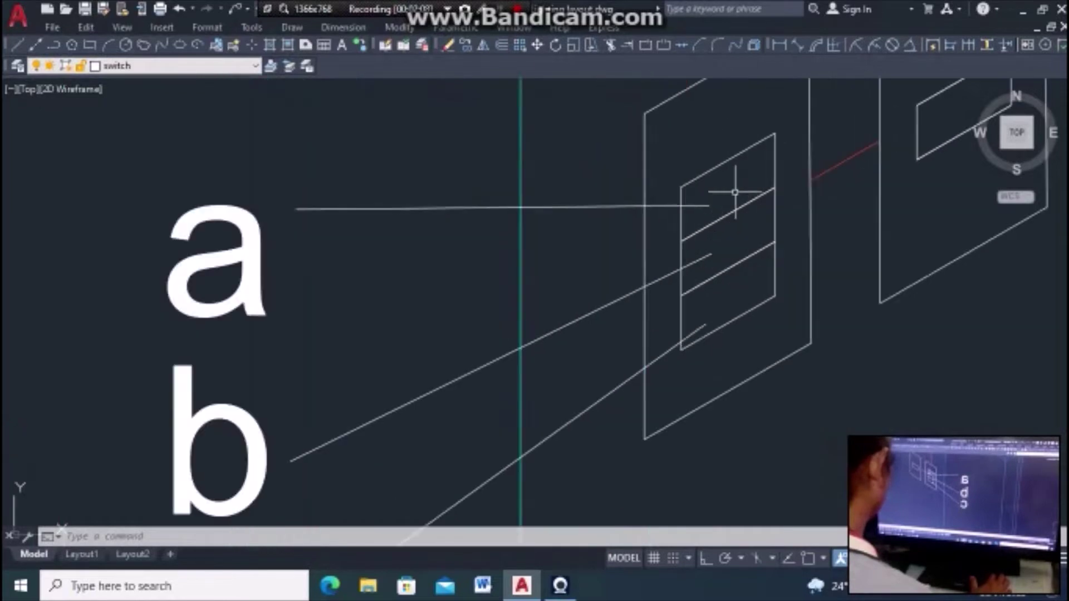
{"action": "scroll", "coordinate": [739, 191], "scroll_direction": "up", "scroll_amount": 1}
{"action": "scroll", "coordinate": [722, 239], "scroll_direction": "down", "scroll_amount": 2}
{"action": "scroll", "coordinate": [782, 286], "scroll_direction": "down", "scroll_amount": 1}
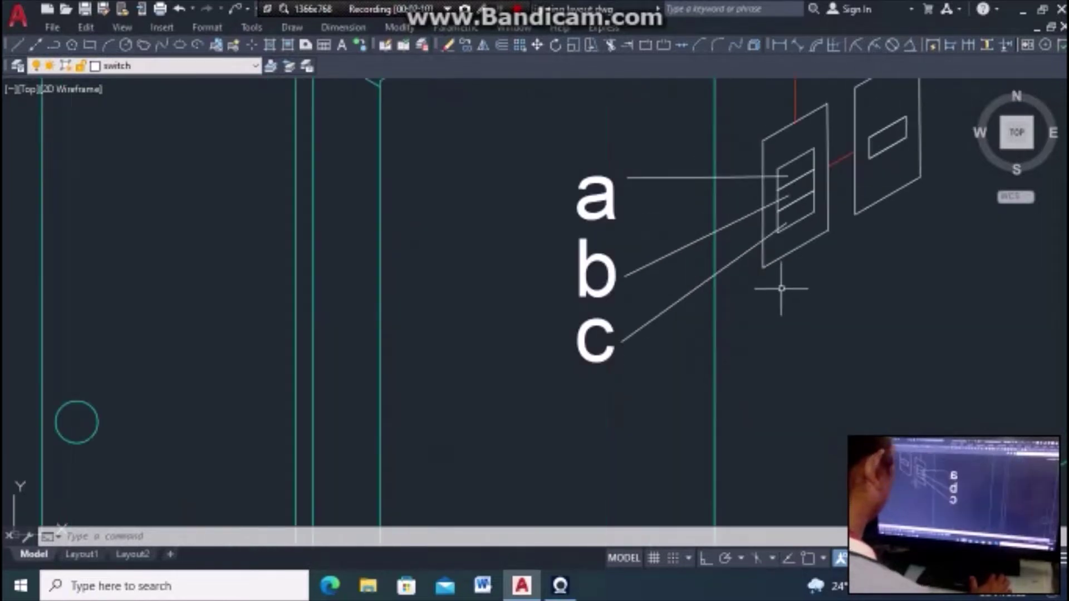
{"action": "scroll", "coordinate": [812, 267], "scroll_direction": "down", "scroll_amount": 2}
{"action": "scroll", "coordinate": [806, 255], "scroll_direction": "down", "scroll_amount": 2}
{"action": "scroll", "coordinate": [806, 270], "scroll_direction": "down", "scroll_amount": 2}
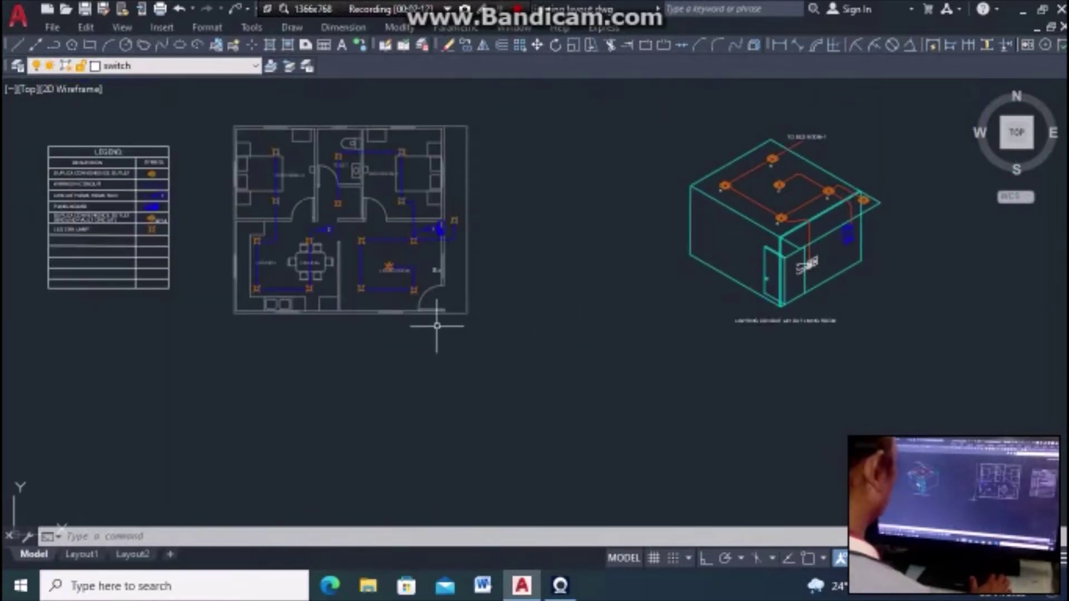
{"action": "scroll", "coordinate": [416, 257], "scroll_direction": "up", "scroll_amount": 5}
{"action": "scroll", "coordinate": [521, 331], "scroll_direction": "up", "scroll_amount": 6}
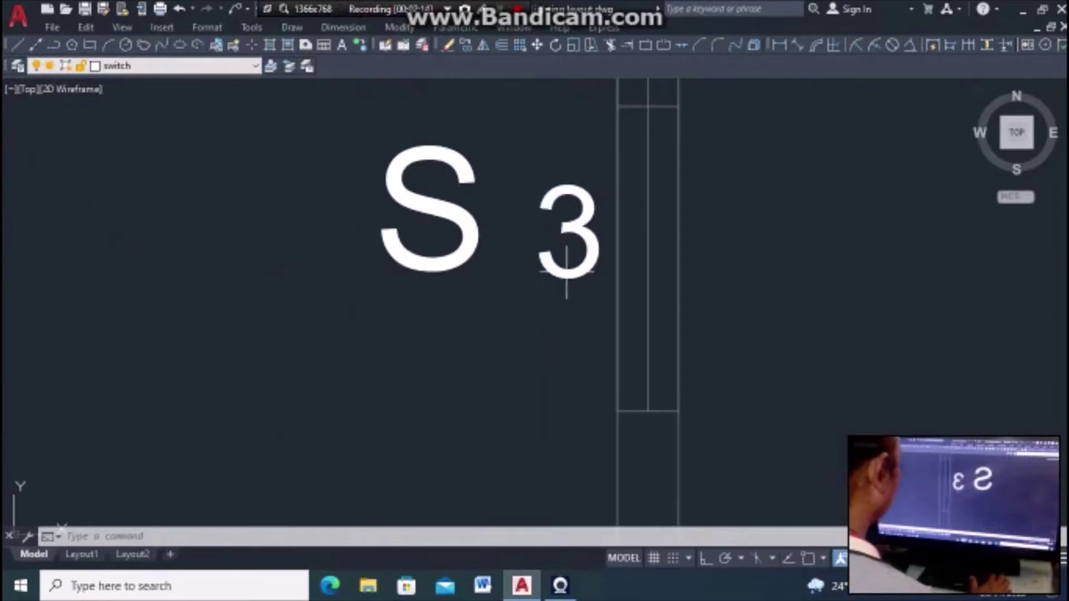
Step: Append 'abc' to the '3' text so the label reads 3abc
{"action": "left_click", "coordinate": [566, 283]}
{"action": "key", "text": "Escape"}
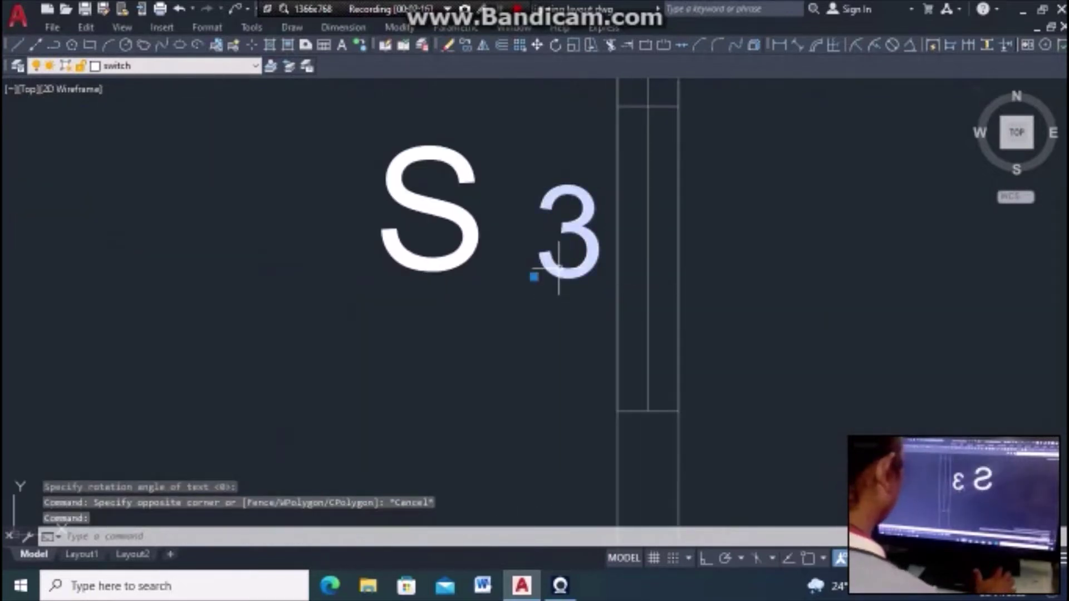
{"action": "double_click", "coordinate": [565, 261]}
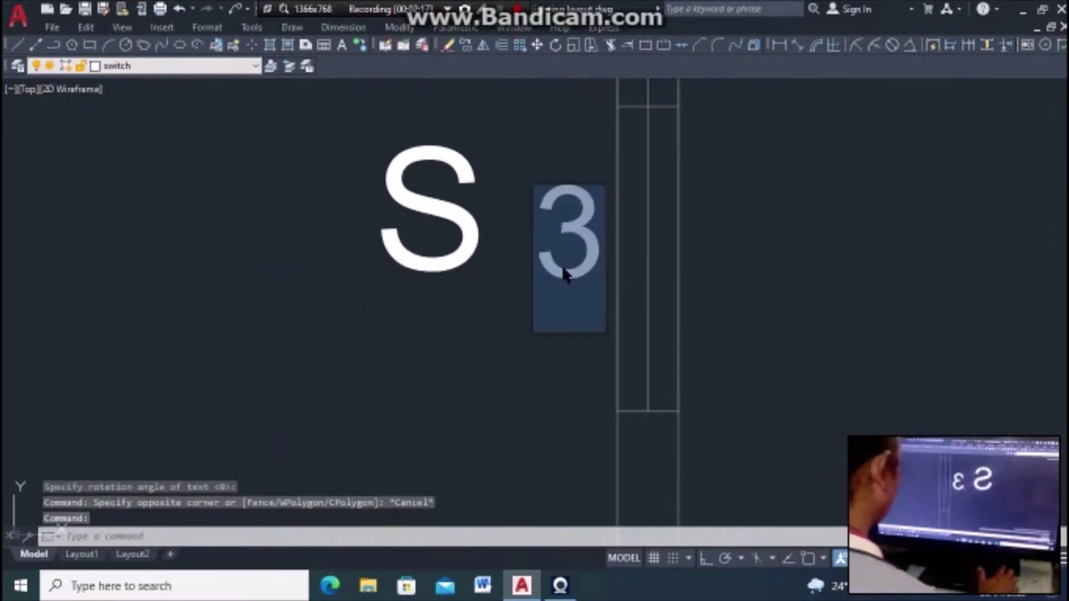
{"action": "left_click", "coordinate": [598, 262]}
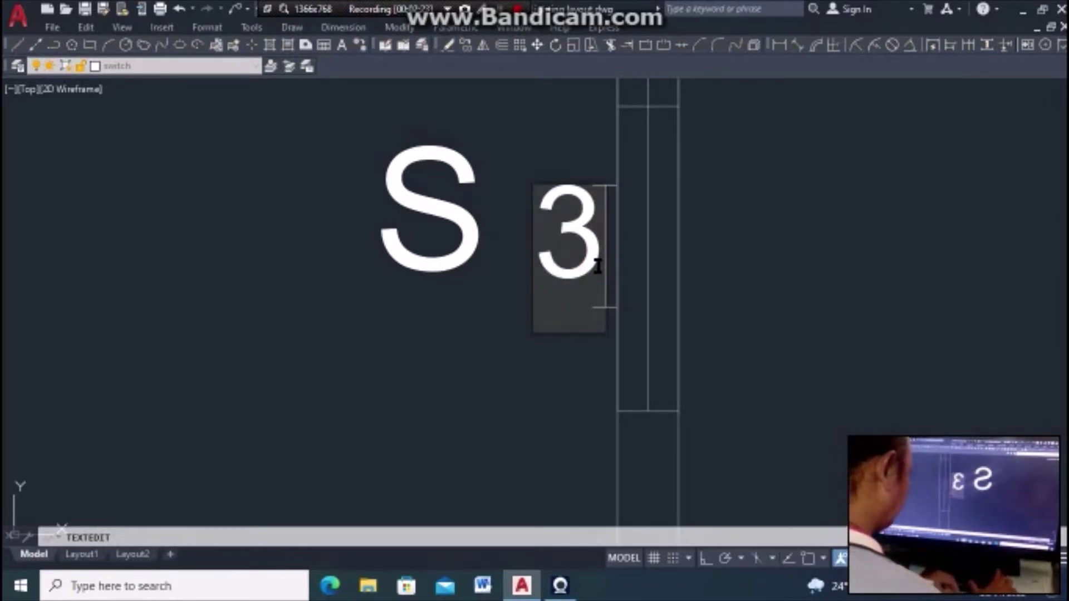
{"action": "type", "text": "ab"}
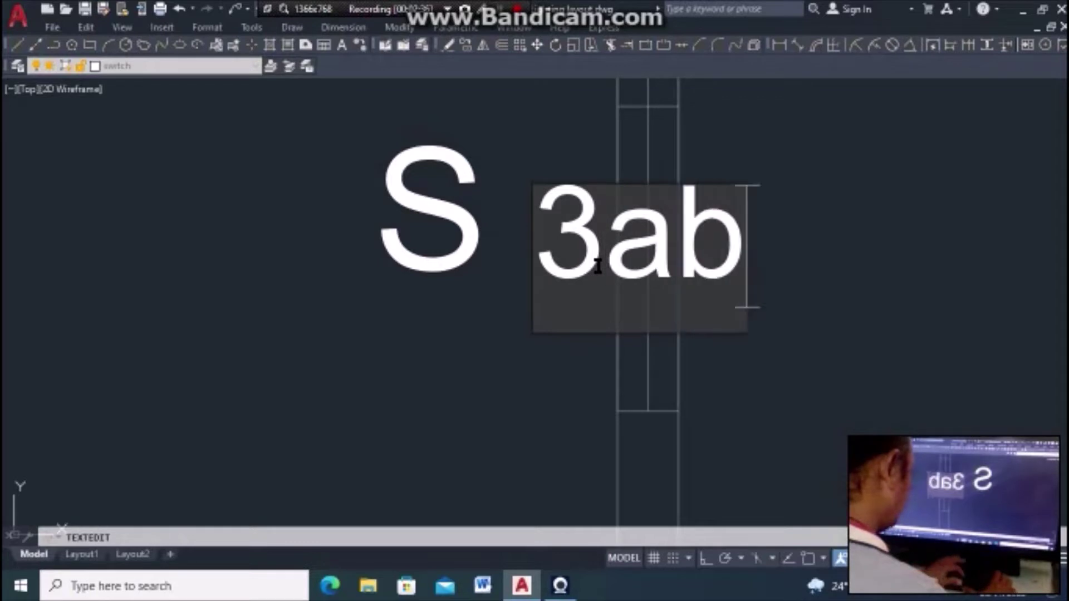
{"action": "type", "text": "c"}
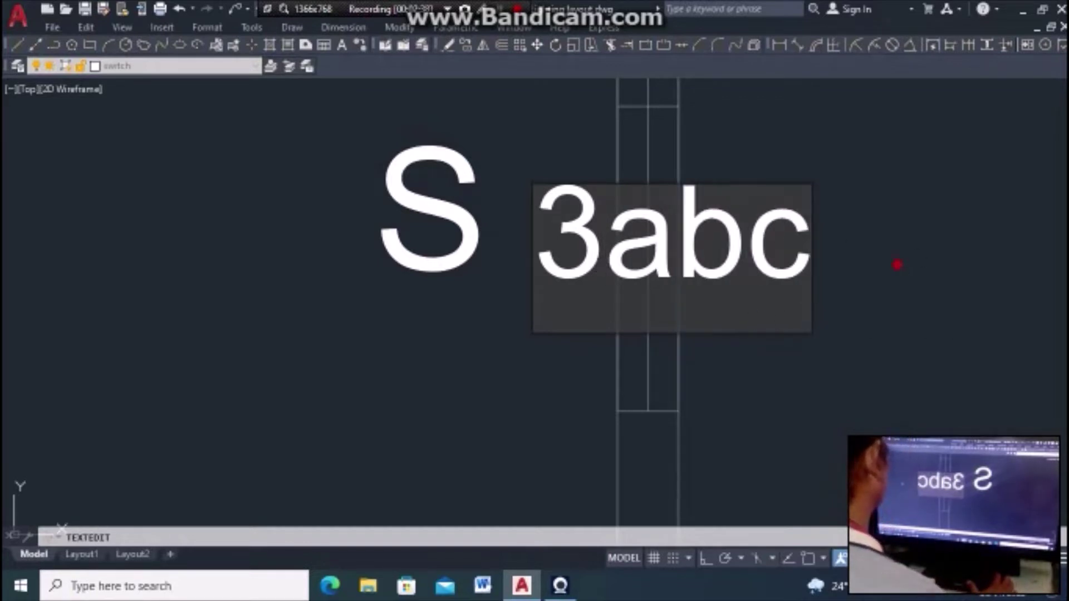
{"action": "left_click", "coordinate": [897, 265]}
{"action": "scroll", "coordinate": [547, 320], "scroll_direction": "down", "scroll_amount": 3}
{"action": "scroll", "coordinate": [602, 337], "scroll_direction": "down", "scroll_amount": 3}
Step: Move the 3abc text so it sits right next to the S
{"action": "key", "text": "Escape"}
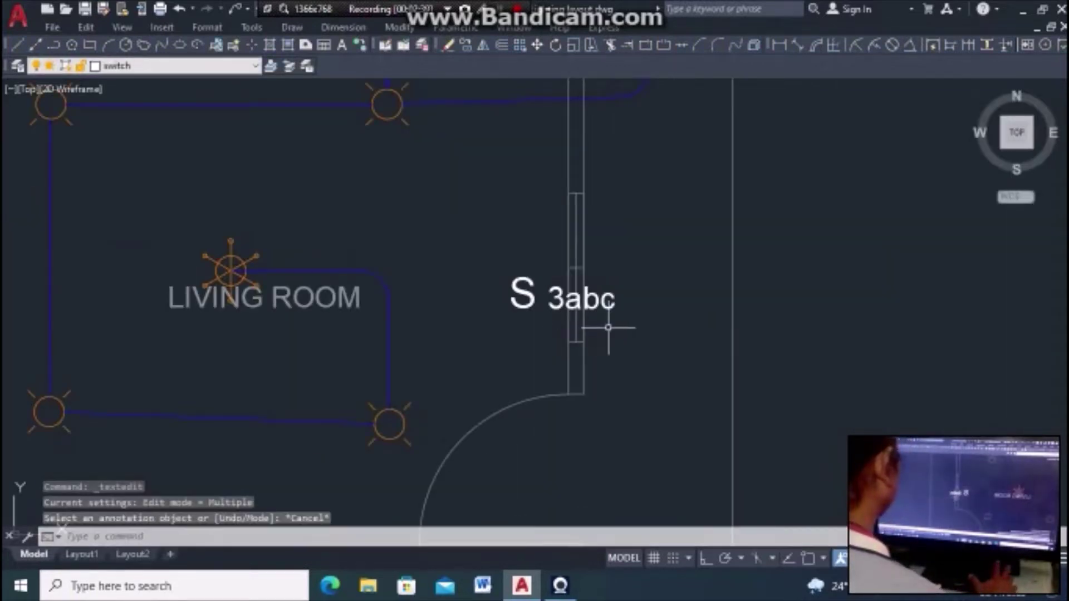
{"action": "scroll", "coordinate": [609, 327], "scroll_direction": "down", "scroll_amount": 4}
{"action": "scroll", "coordinate": [604, 329], "scroll_direction": "up", "scroll_amount": 2}
{"action": "scroll", "coordinate": [636, 307], "scroll_direction": "up", "scroll_amount": 5}
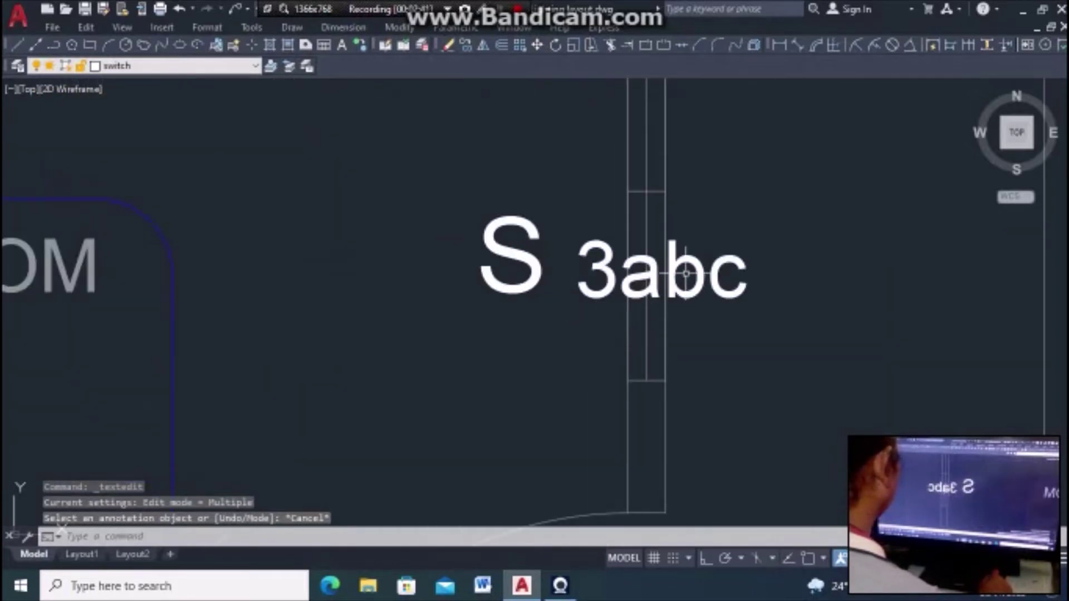
{"action": "scroll", "coordinate": [653, 303], "scroll_direction": "down", "scroll_amount": 3}
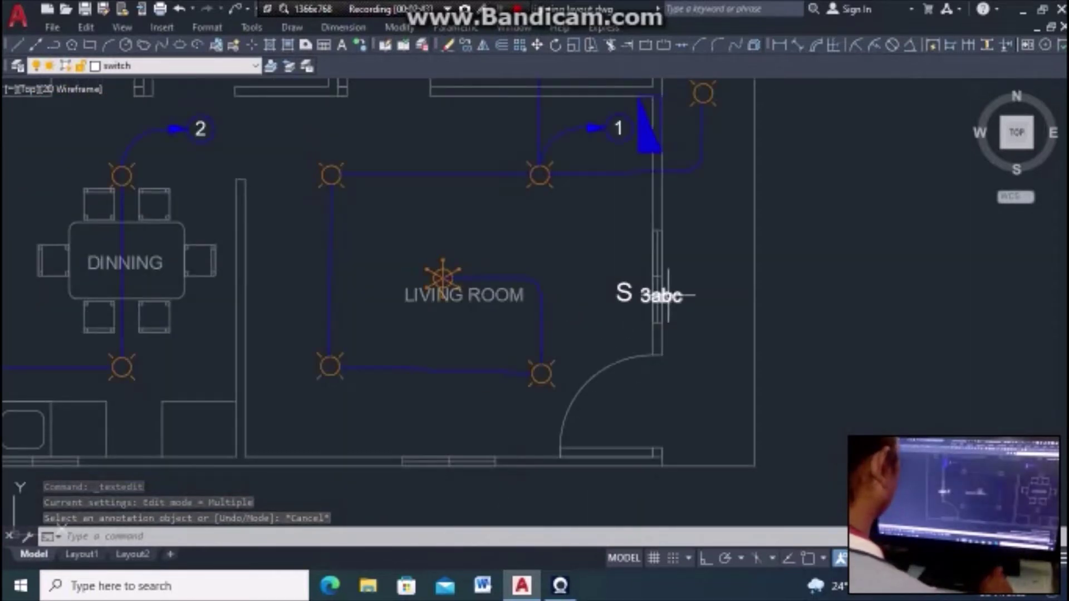
{"action": "scroll", "coordinate": [616, 291], "scroll_direction": "up", "scroll_amount": 2}
{"action": "scroll", "coordinate": [634, 273], "scroll_direction": "up", "scroll_amount": 1}
{"action": "scroll", "coordinate": [578, 275], "scroll_direction": "down", "scroll_amount": 5}
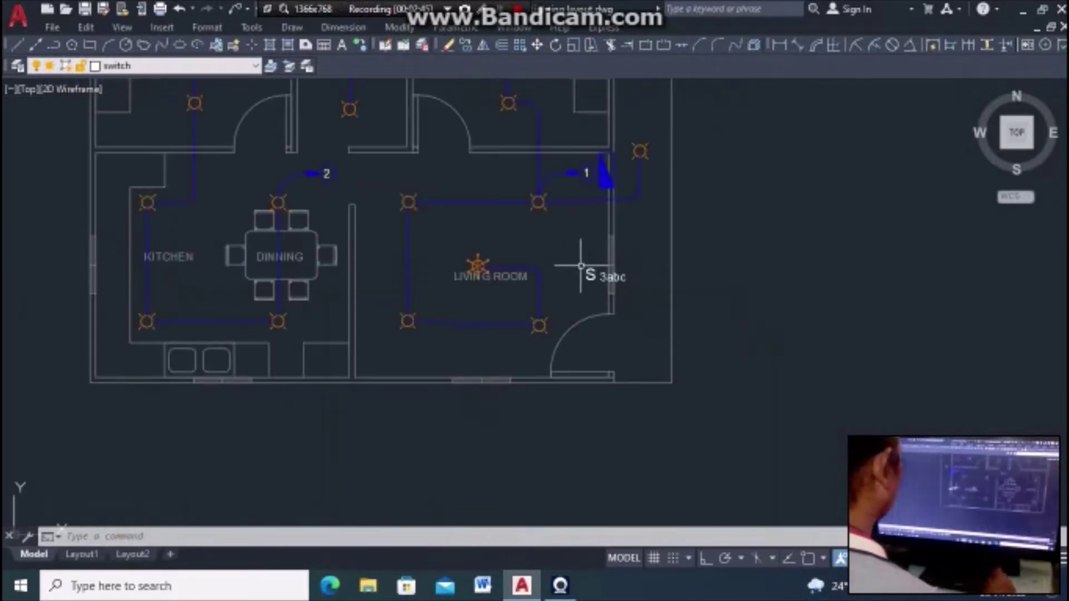
{"action": "scroll", "coordinate": [583, 270], "scroll_direction": "up", "scroll_amount": 5}
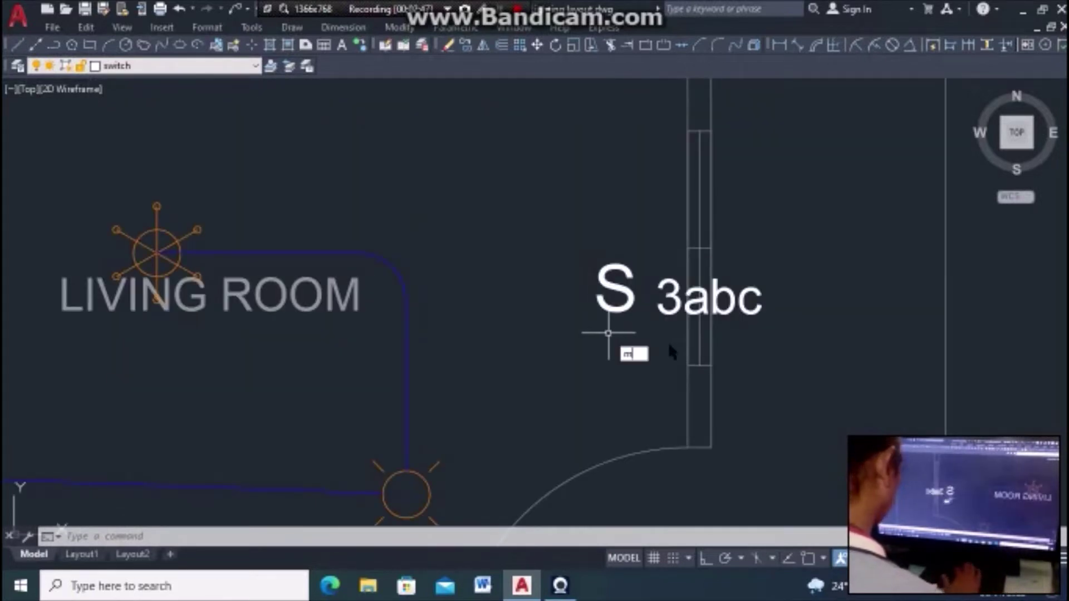
{"action": "left_click", "coordinate": [776, 304]}
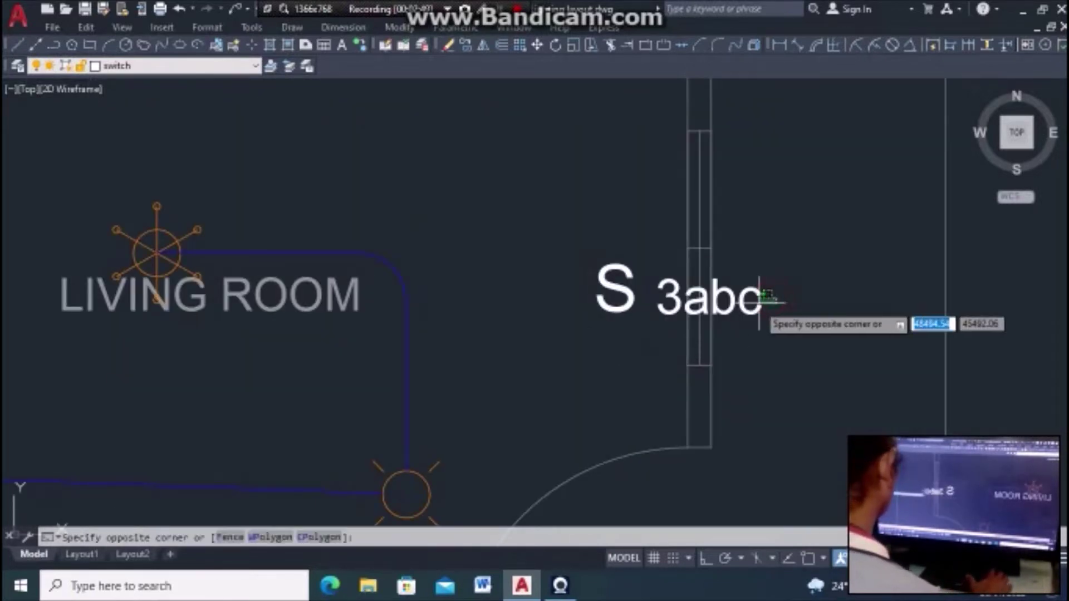
{"action": "key", "text": "Escape"}
{"action": "left_click", "coordinate": [731, 312]}
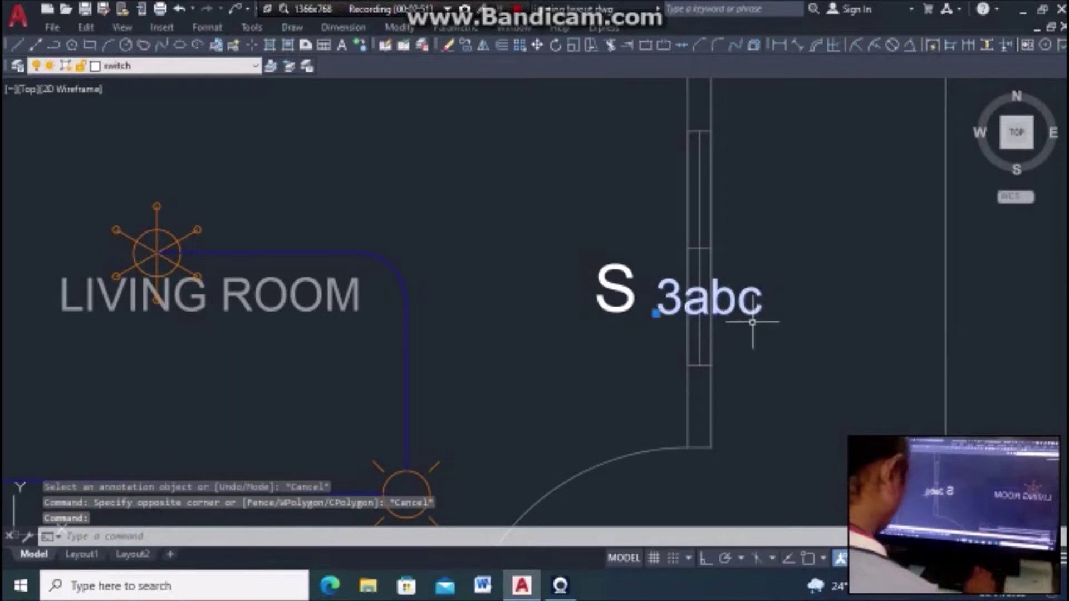
{"action": "type", "text": "m"}
{"action": "key", "text": "Return"}
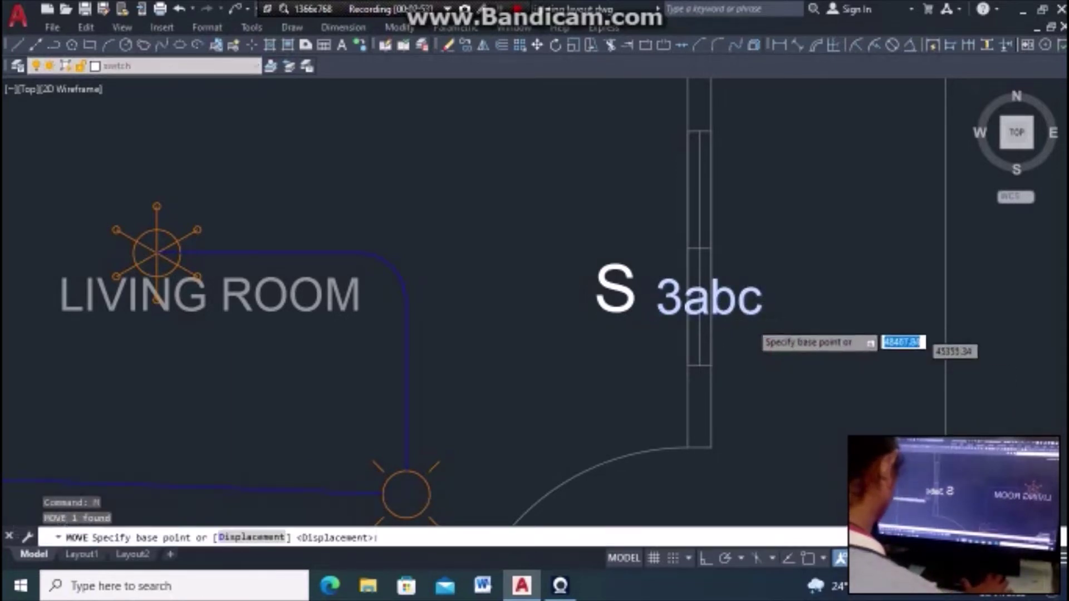
{"action": "scroll", "coordinate": [748, 282], "scroll_direction": "up", "scroll_amount": 3}
{"action": "left_click", "coordinate": [748, 283]}
{"action": "left_click", "coordinate": [712, 282]}
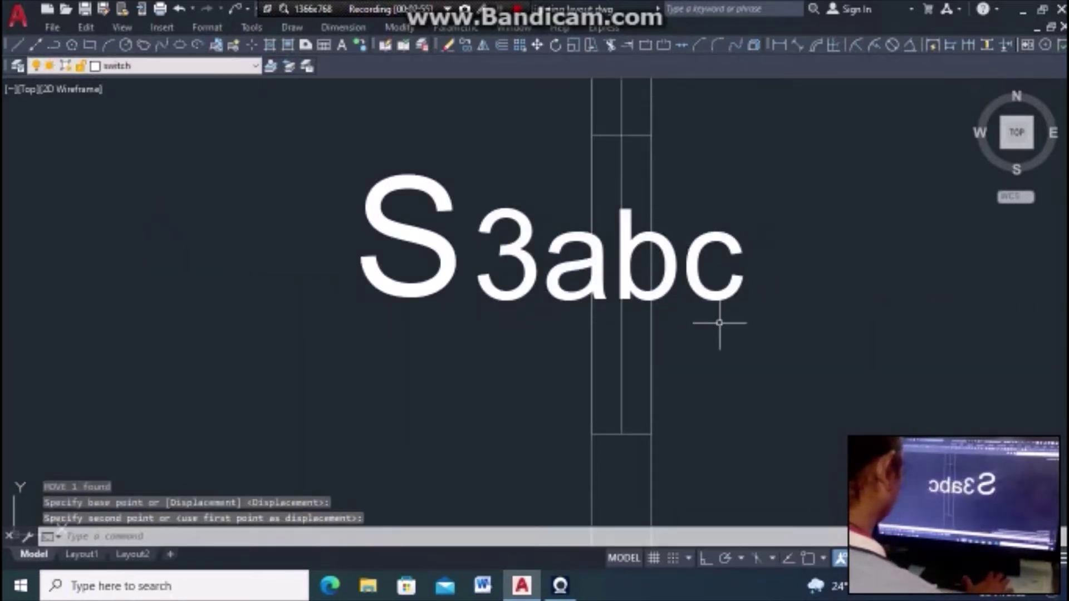
{"action": "key", "text": "Escape"}
Step: Move the combined S and 3abc texts down beside the living-room door swing
{"action": "left_click", "coordinate": [509, 278]}
{"action": "left_click", "coordinate": [427, 262]}
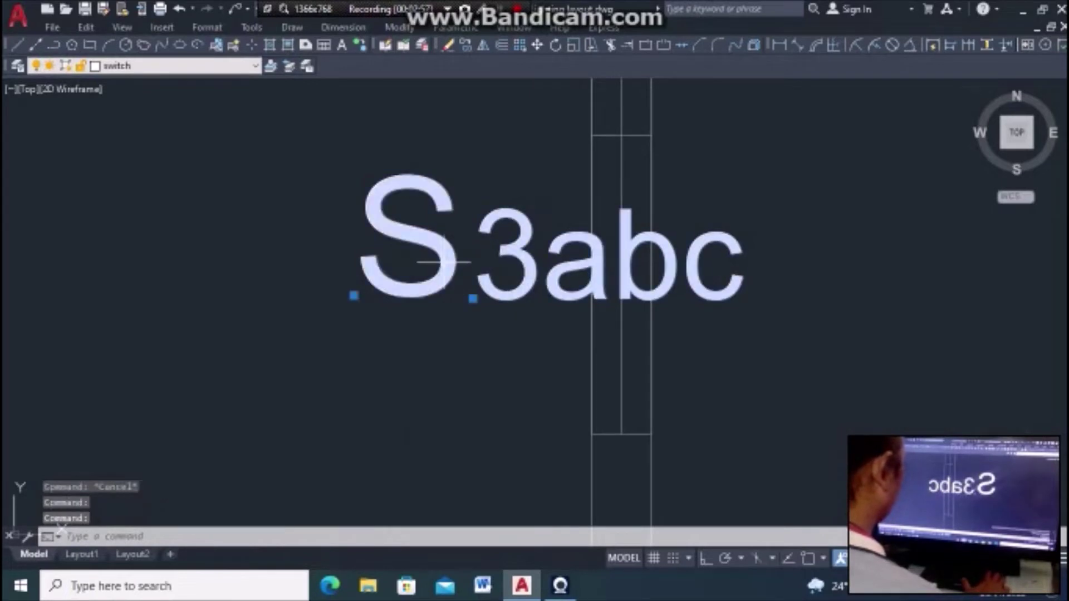
{"action": "type", "text": "m"}
{"action": "key", "text": "Return"}
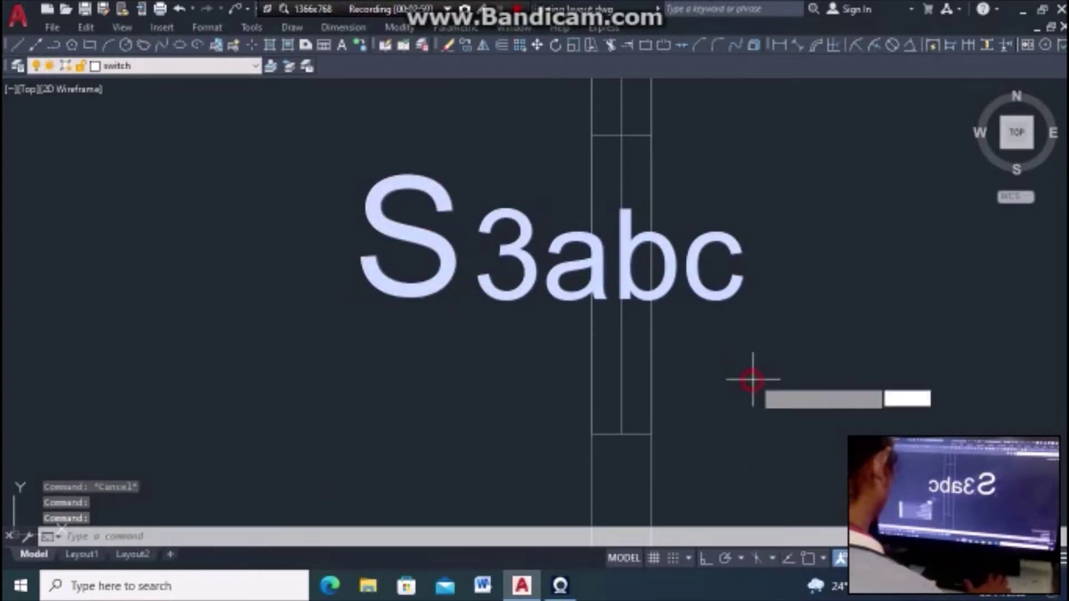
{"action": "left_click", "coordinate": [571, 284]}
{"action": "scroll", "coordinate": [571, 284], "scroll_direction": "down", "scroll_amount": 5}
{"action": "scroll", "coordinate": [553, 323], "scroll_direction": "up", "scroll_amount": 2}
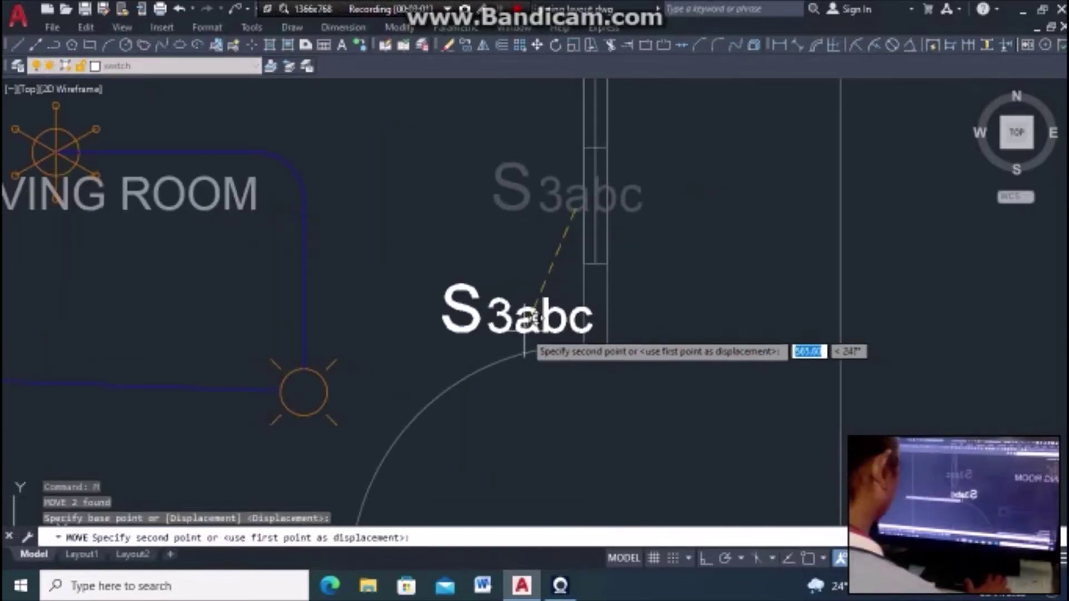
{"action": "key", "text": "Escape"}
{"action": "key", "text": "Escape"}
{"action": "scroll", "coordinate": [529, 223], "scroll_direction": "down", "scroll_amount": 3}
{"action": "scroll", "coordinate": [538, 112], "scroll_direction": "down", "scroll_amount": 2}
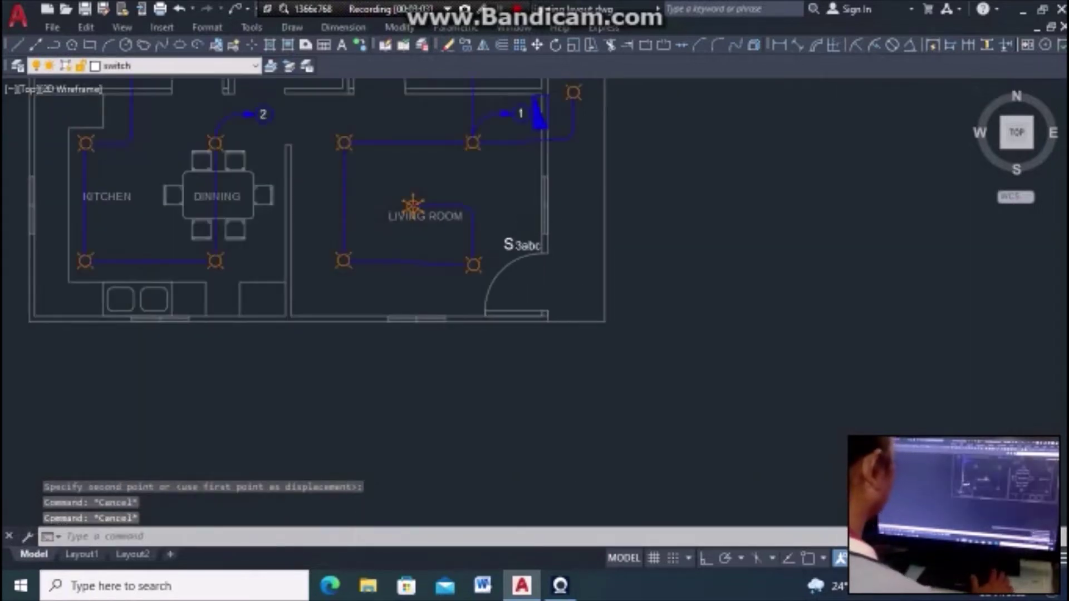
{"action": "scroll", "coordinate": [548, 231], "scroll_direction": "up", "scroll_amount": 5}
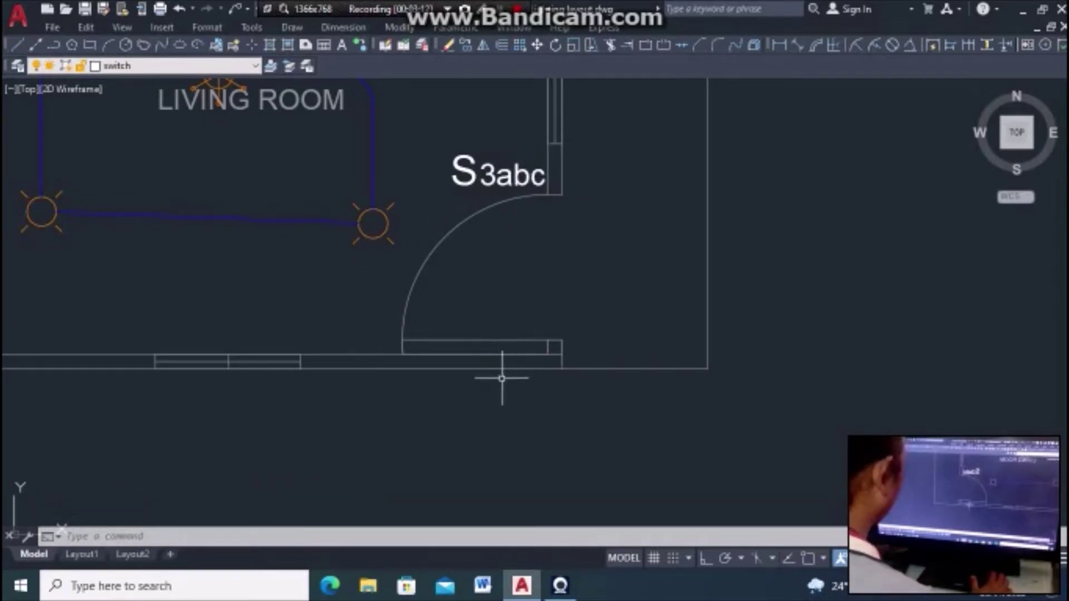
{"action": "scroll", "coordinate": [482, 342], "scroll_direction": "down", "scroll_amount": 2}
{"action": "scroll", "coordinate": [477, 245], "scroll_direction": "down", "scroll_amount": 3}
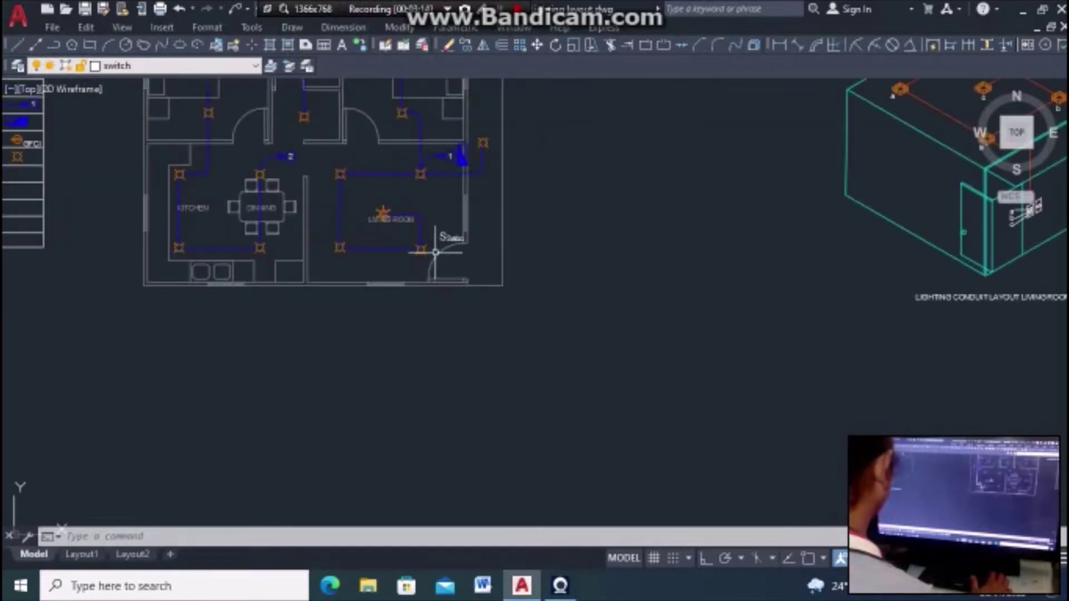
{"action": "scroll", "coordinate": [861, 276], "scroll_direction": "up", "scroll_amount": 3}
{"action": "scroll", "coordinate": [861, 277], "scroll_direction": "up", "scroll_amount": 2}
{"action": "scroll", "coordinate": [847, 239], "scroll_direction": "down", "scroll_amount": 2}
{"action": "scroll", "coordinate": [847, 239], "scroll_direction": "up", "scroll_amount": 4}
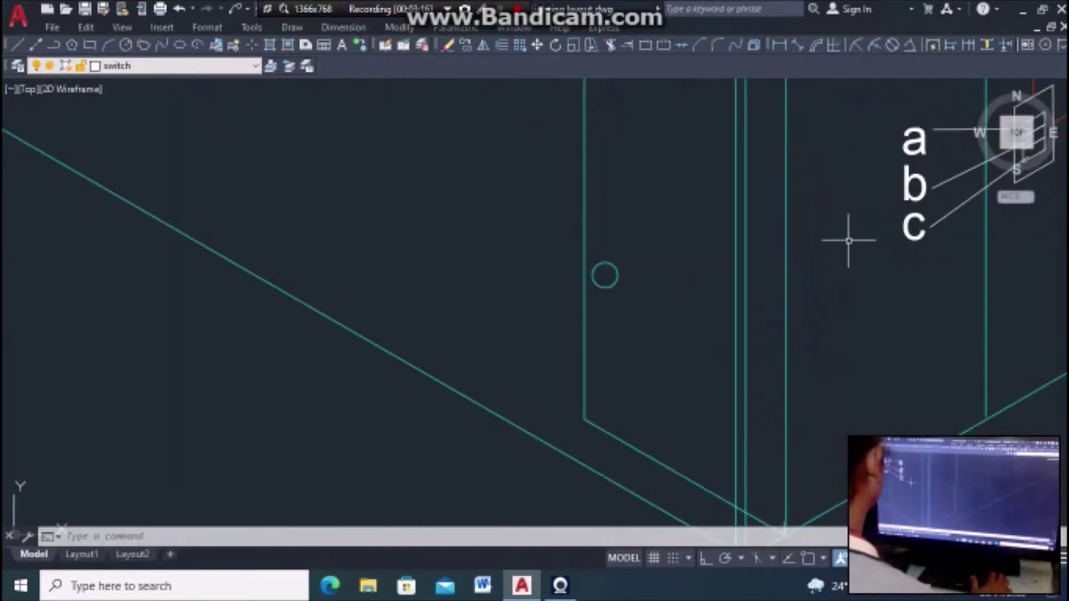
{"action": "scroll", "coordinate": [830, 294], "scroll_direction": "down", "scroll_amount": 3}
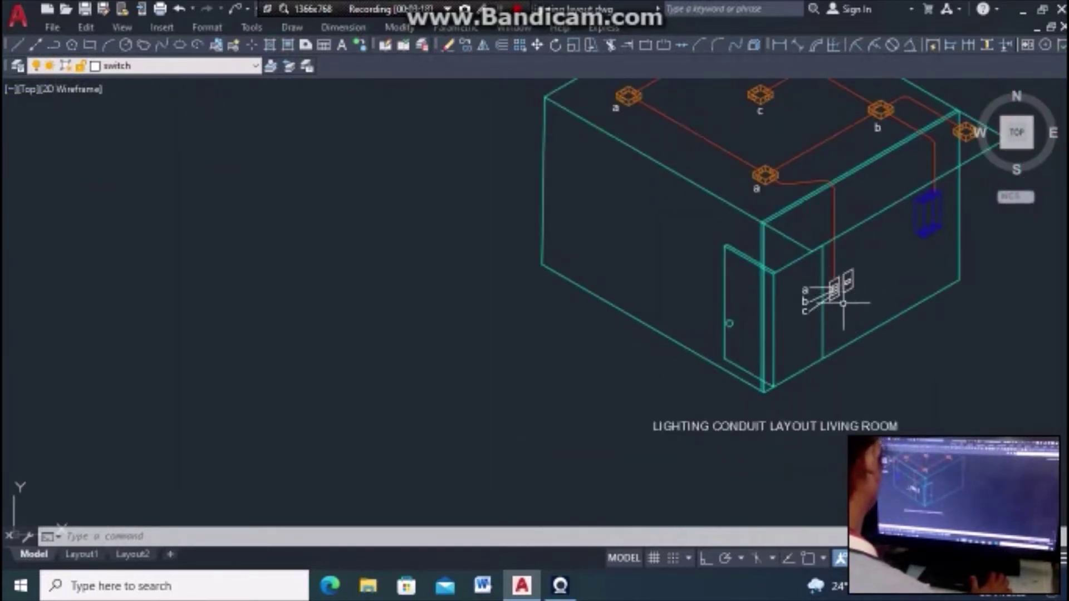
{"action": "scroll", "coordinate": [844, 304], "scroll_direction": "up", "scroll_amount": 1}
{"action": "scroll", "coordinate": [860, 326], "scroll_direction": "down", "scroll_amount": 3}
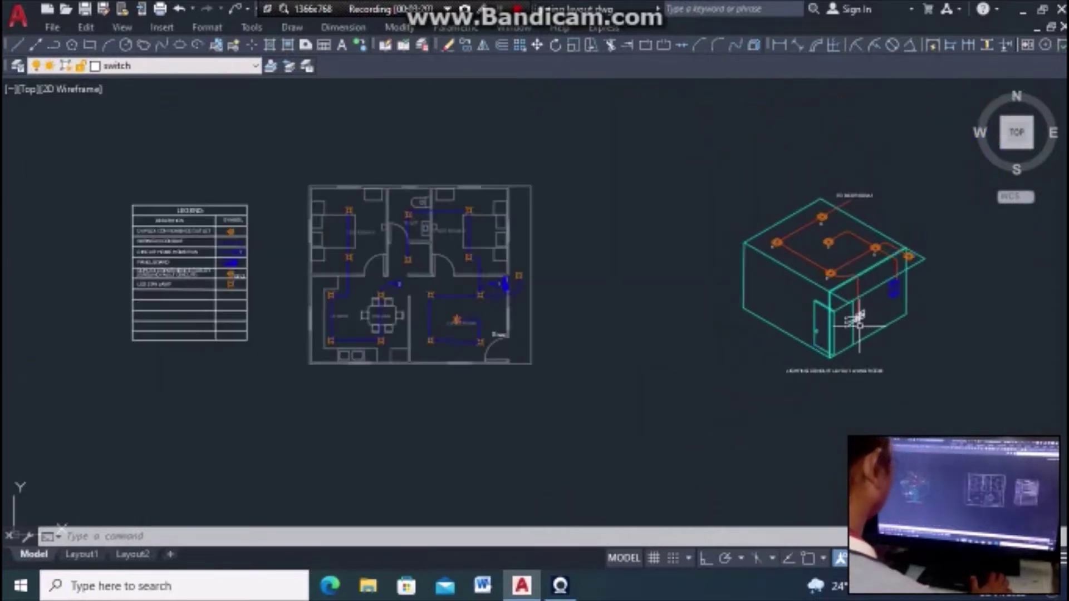
{"action": "scroll", "coordinate": [520, 356], "scroll_direction": "up", "scroll_amount": 3}
{"action": "scroll", "coordinate": [405, 397], "scroll_direction": "up", "scroll_amount": 2}
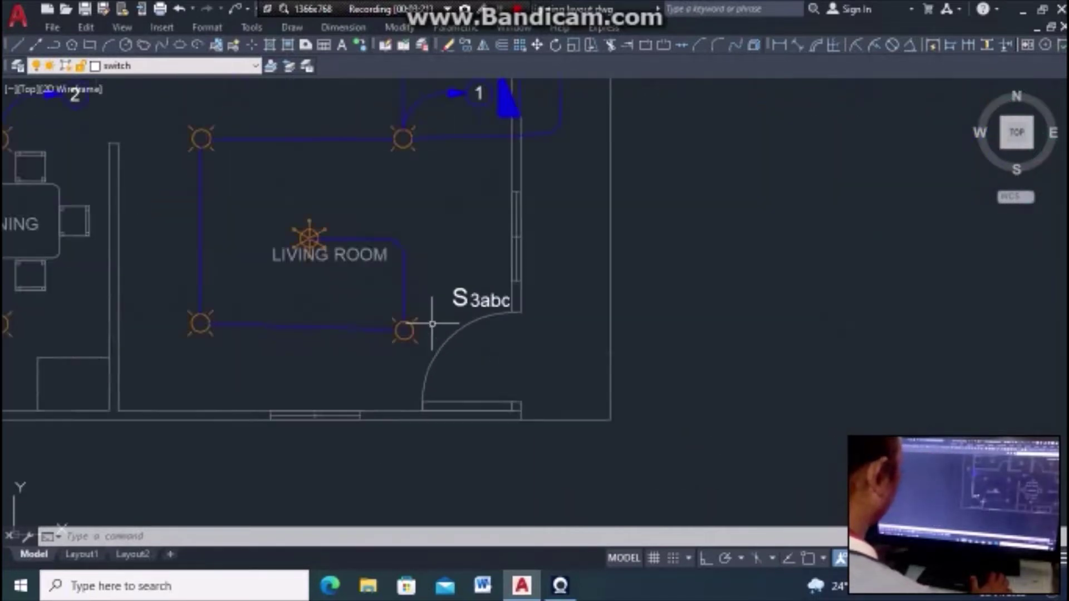
{"action": "scroll", "coordinate": [454, 299], "scroll_direction": "up", "scroll_amount": 3}
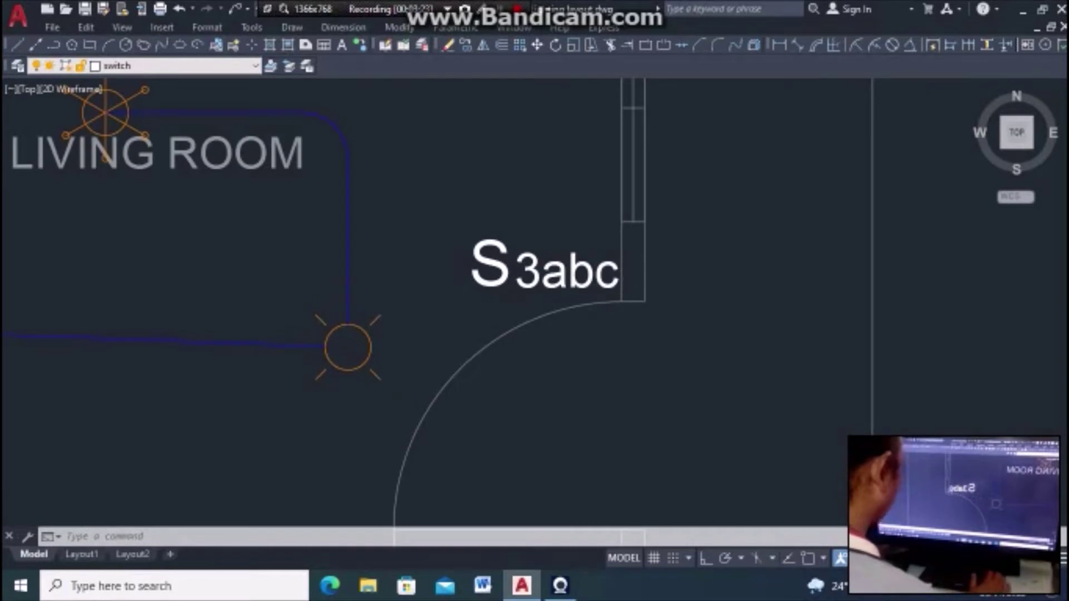
{"action": "scroll", "coordinate": [602, 282], "scroll_direction": "down", "scroll_amount": 3}
{"action": "scroll", "coordinate": [602, 259], "scroll_direction": "up", "scroll_amount": 2}
{"action": "scroll", "coordinate": [603, 275], "scroll_direction": "up", "scroll_amount": 2}
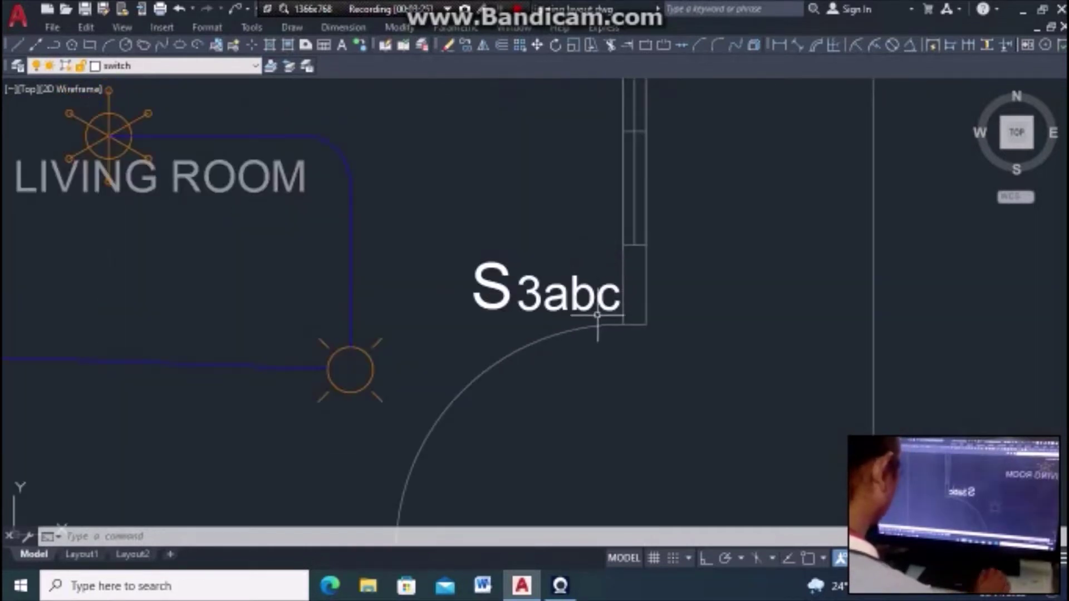
Step: Shift the S text slightly lower so it lines up with the 3abc letters
{"action": "left_click", "coordinate": [532, 298]}
{"action": "left_click", "coordinate": [500, 296]}
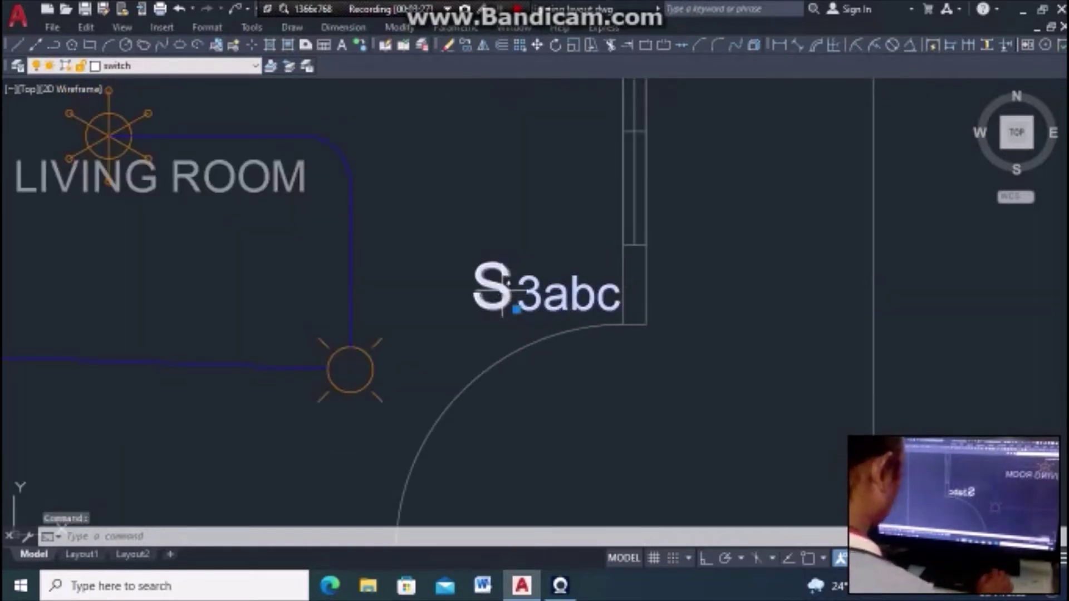
{"action": "type", "text": "m"}
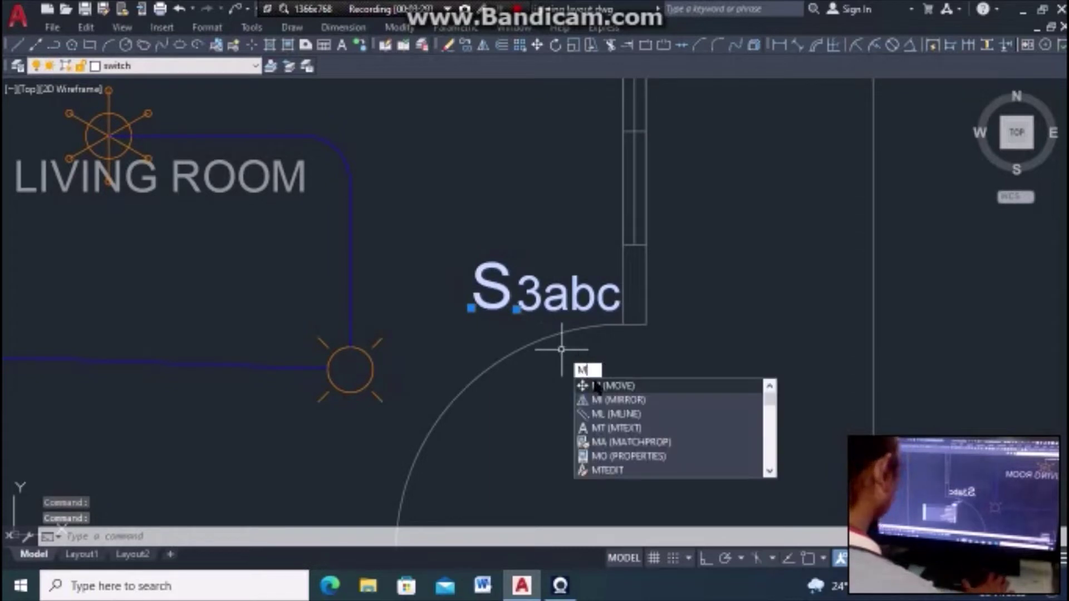
{"action": "key", "text": "Return"}
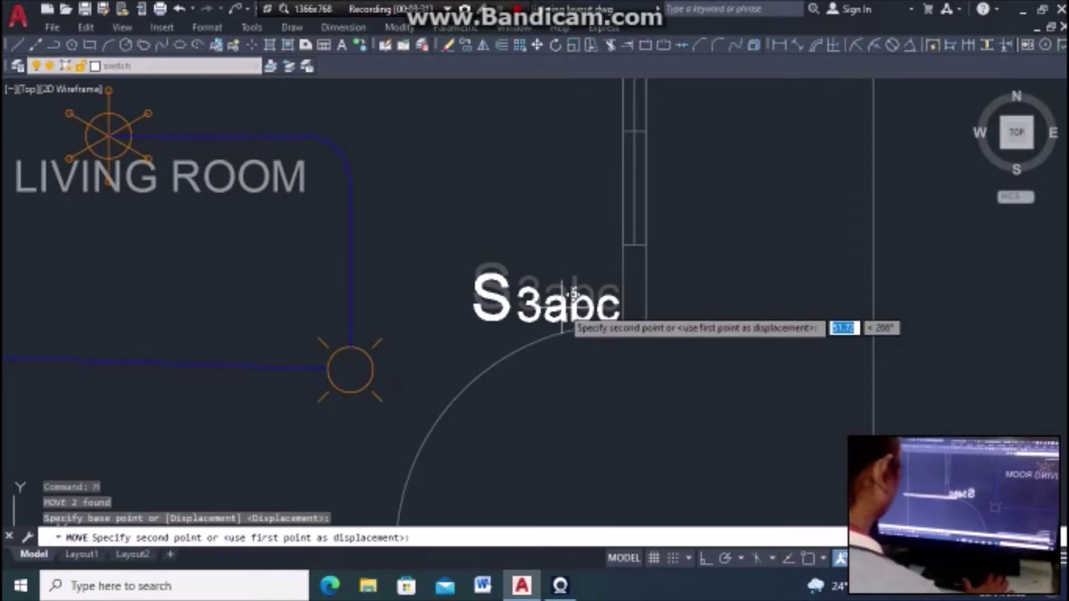
{"action": "key", "text": "Escape"}
{"action": "type", "text": "m"}
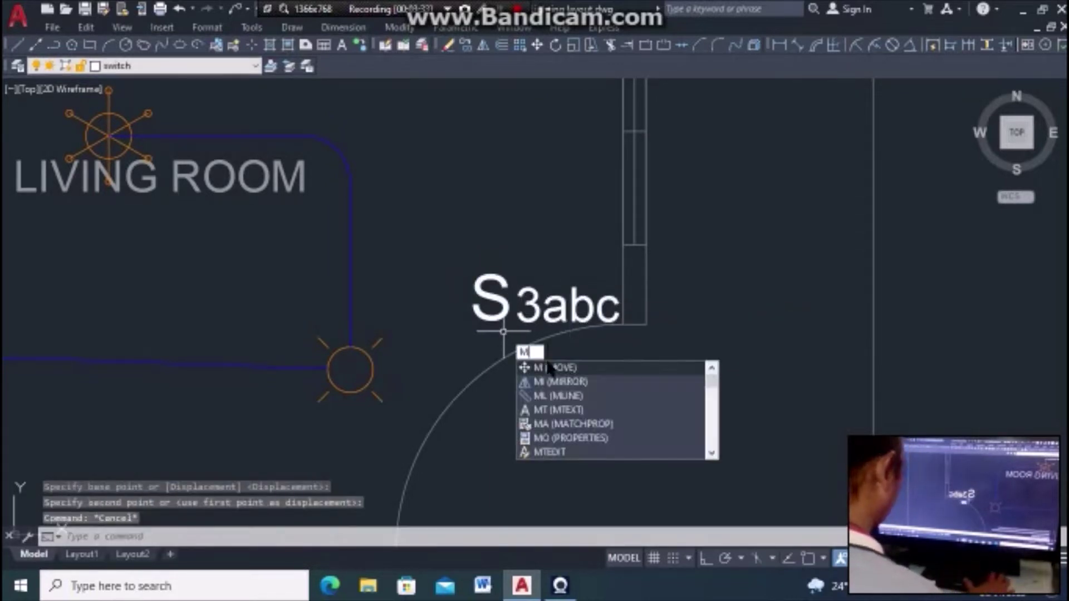
{"action": "key", "text": "Return"}
{"action": "left_click", "coordinate": [502, 318]}
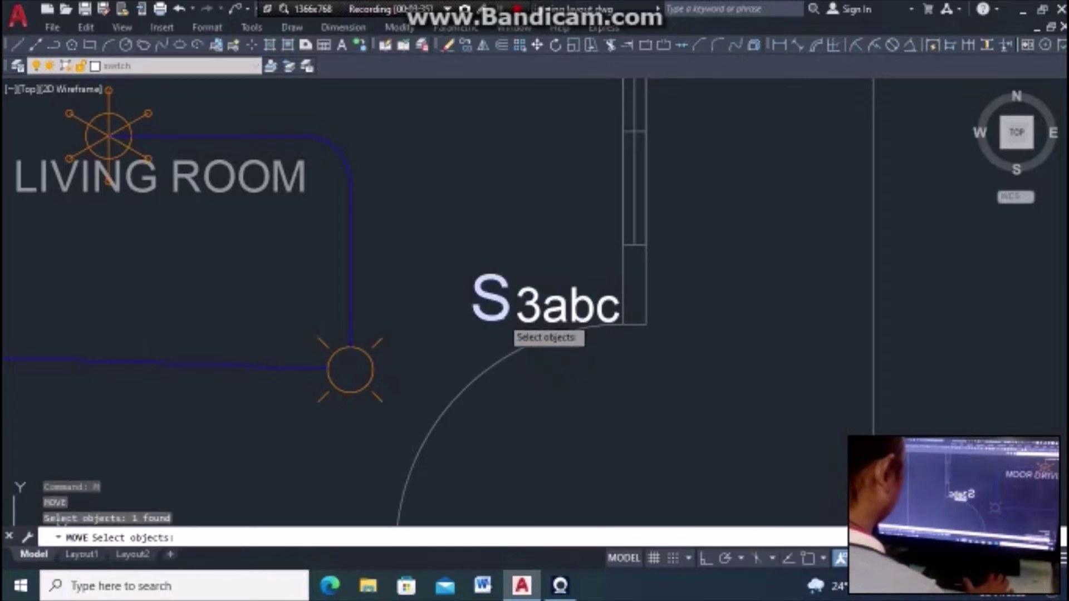
{"action": "key", "text": "Return"}
{"action": "left_click", "coordinate": [504, 332]}
{"action": "key", "text": "Escape"}
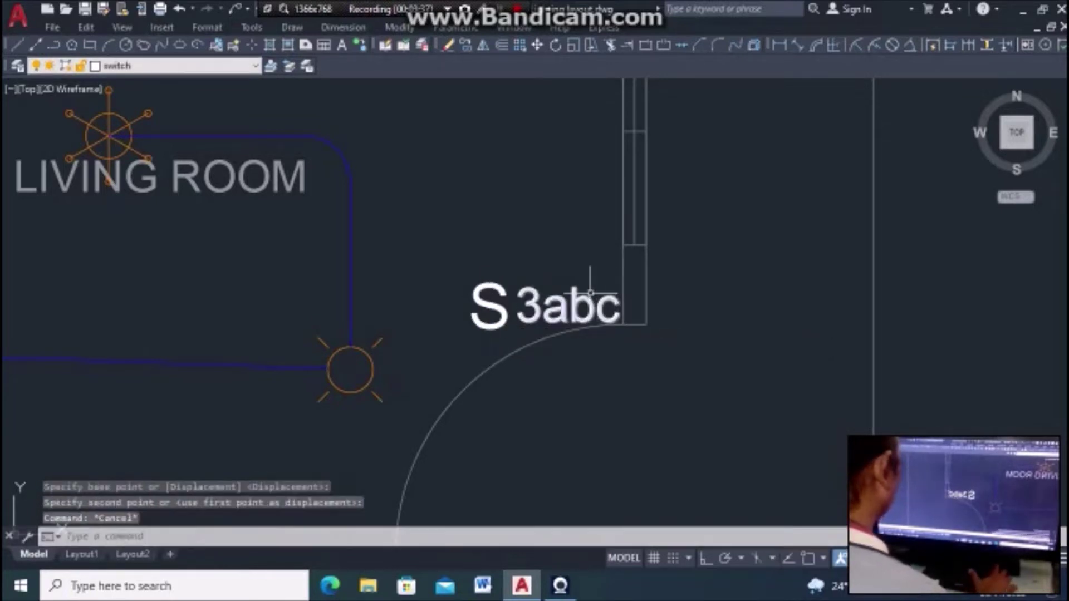
{"action": "scroll", "coordinate": [585, 346], "scroll_direction": "down", "scroll_amount": 3}
{"action": "scroll", "coordinate": [551, 334], "scroll_direction": "up", "scroll_amount": 2}
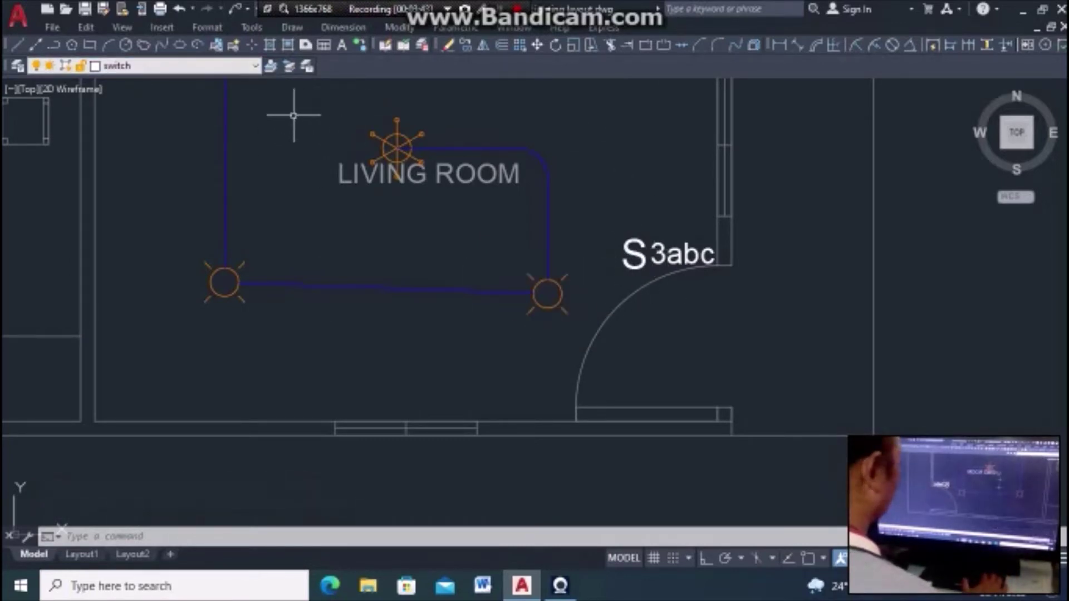
{"action": "scroll", "coordinate": [446, 323], "scroll_direction": "up", "scroll_amount": 2}
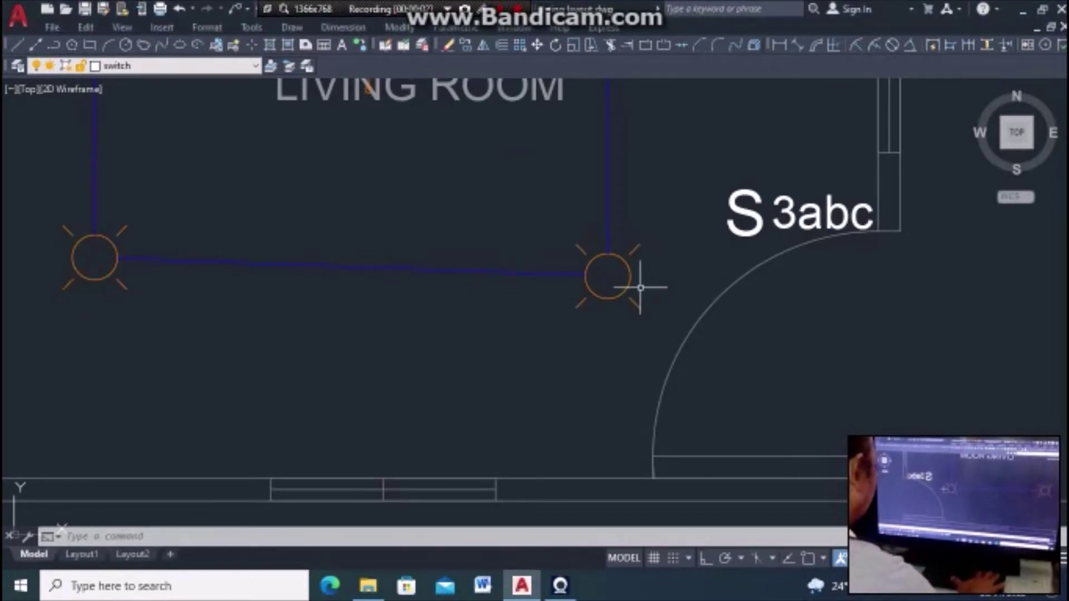
{"action": "scroll", "coordinate": [640, 282], "scroll_direction": "down", "scroll_amount": 2}
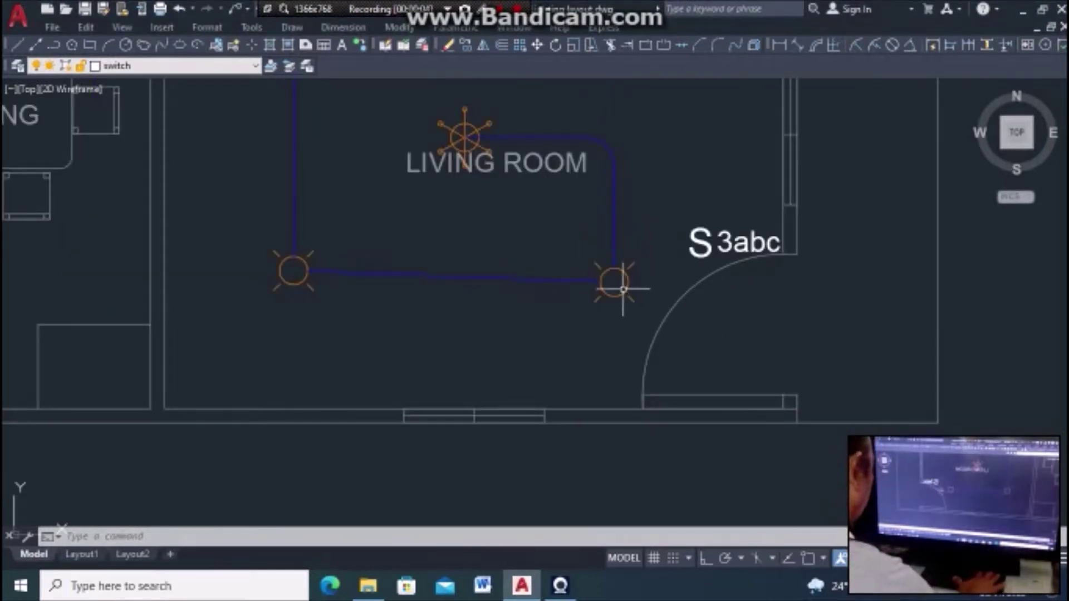
{"action": "scroll", "coordinate": [745, 288], "scroll_direction": "down", "scroll_amount": 2}
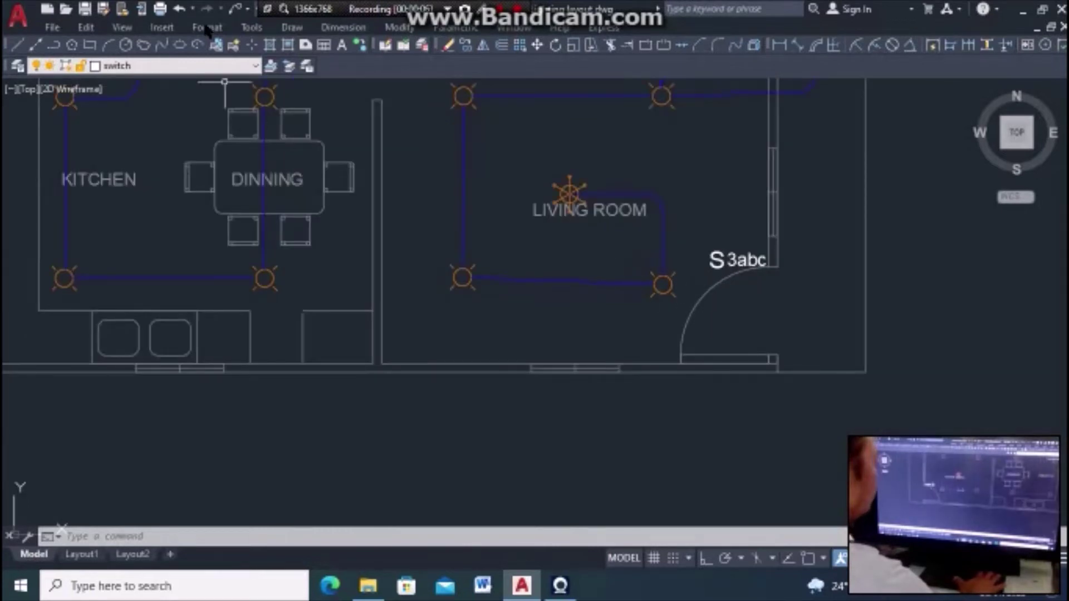
Step: Create a layer named 'wire switch' with colour index 30 (orange)
{"action": "left_click", "coordinate": [253, 66]}
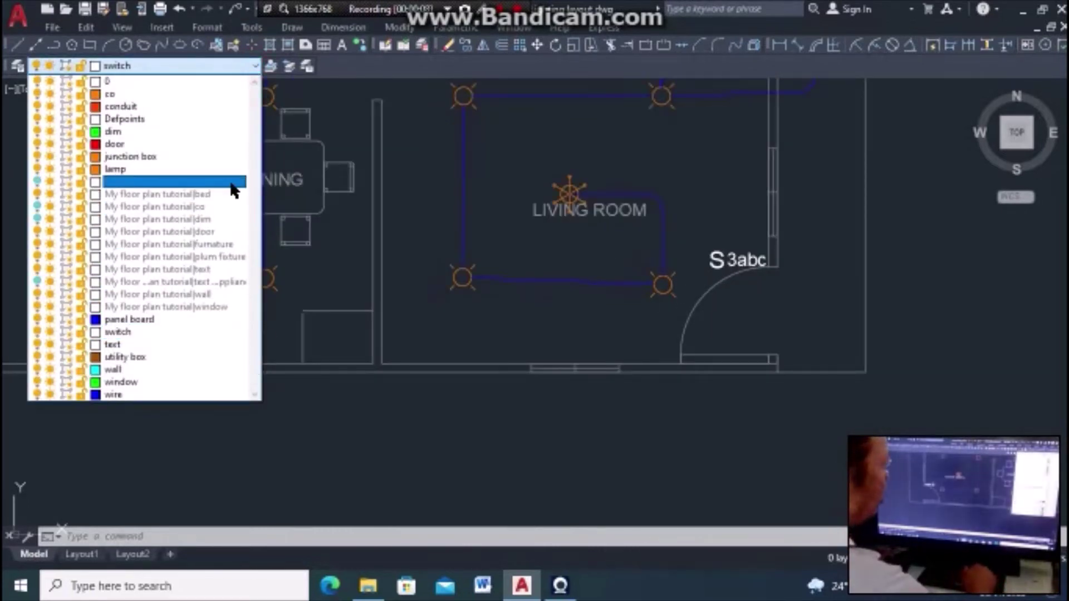
{"action": "left_click", "coordinate": [18, 67]}
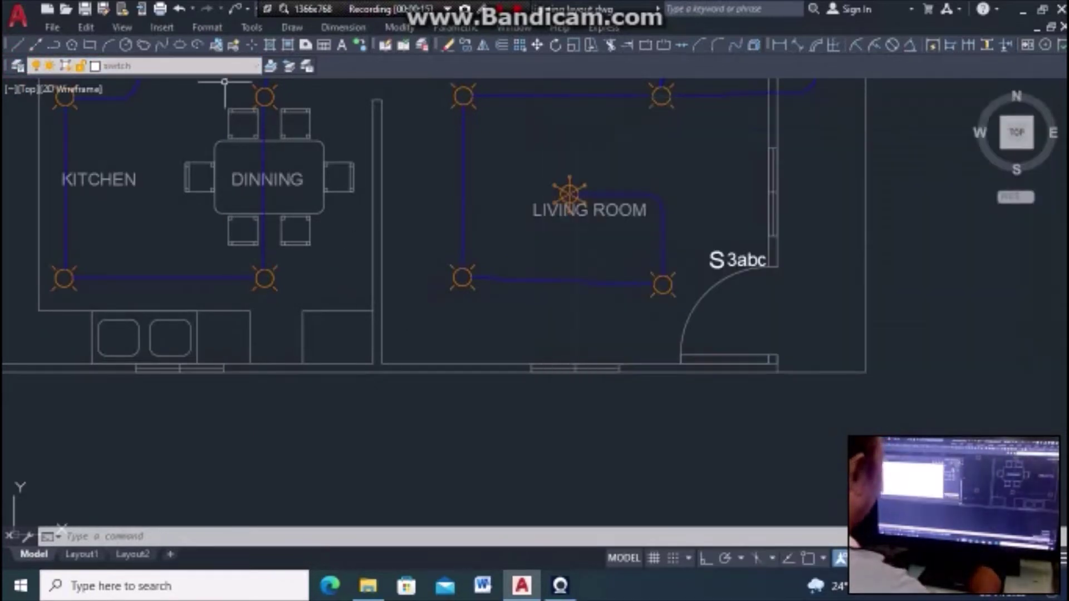
{"action": "left_click", "coordinate": [17, 66]}
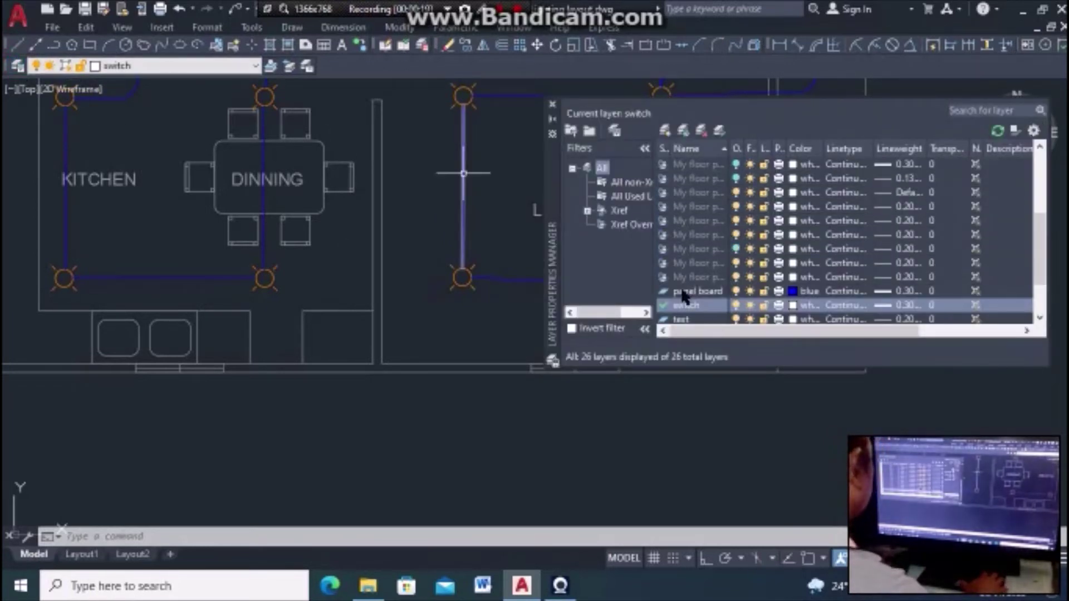
{"action": "left_click", "coordinate": [666, 131]}
{"action": "type", "text": "wire sw"}
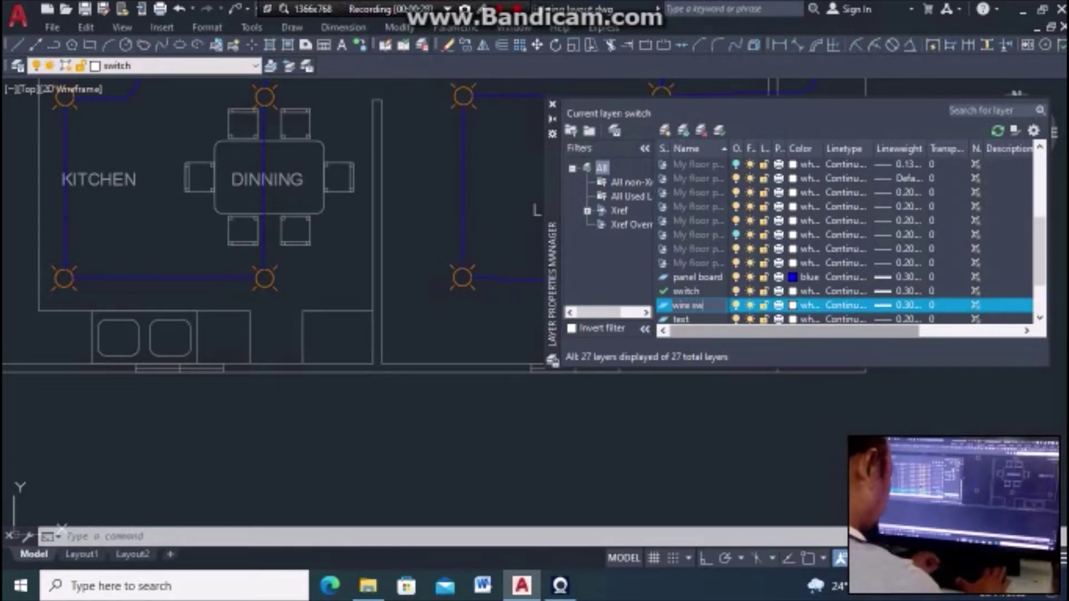
{"action": "type", "text": "itc"}
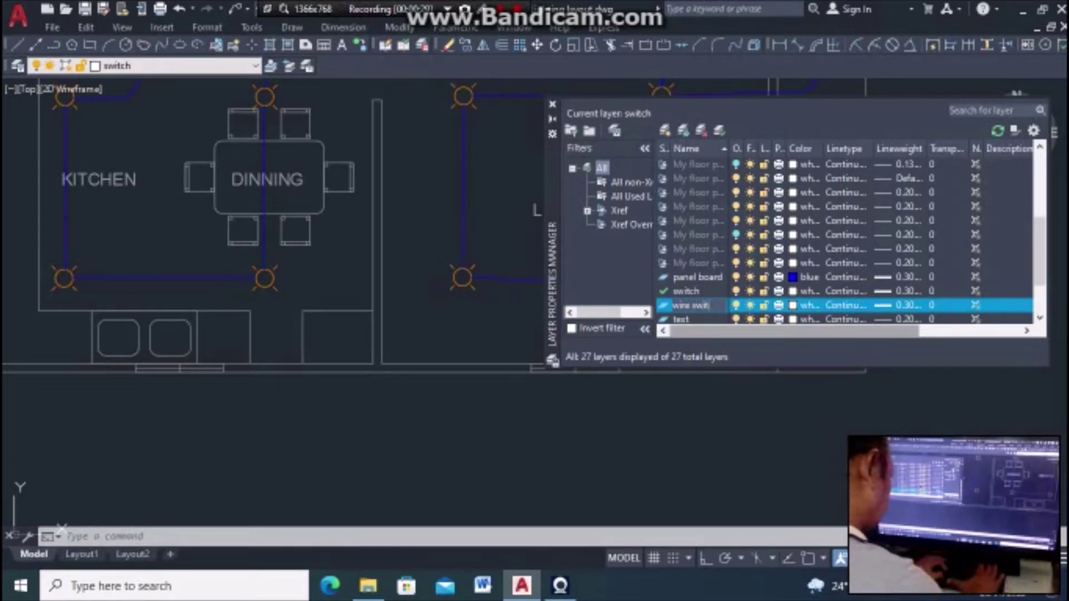
{"action": "type", "text": "h"}
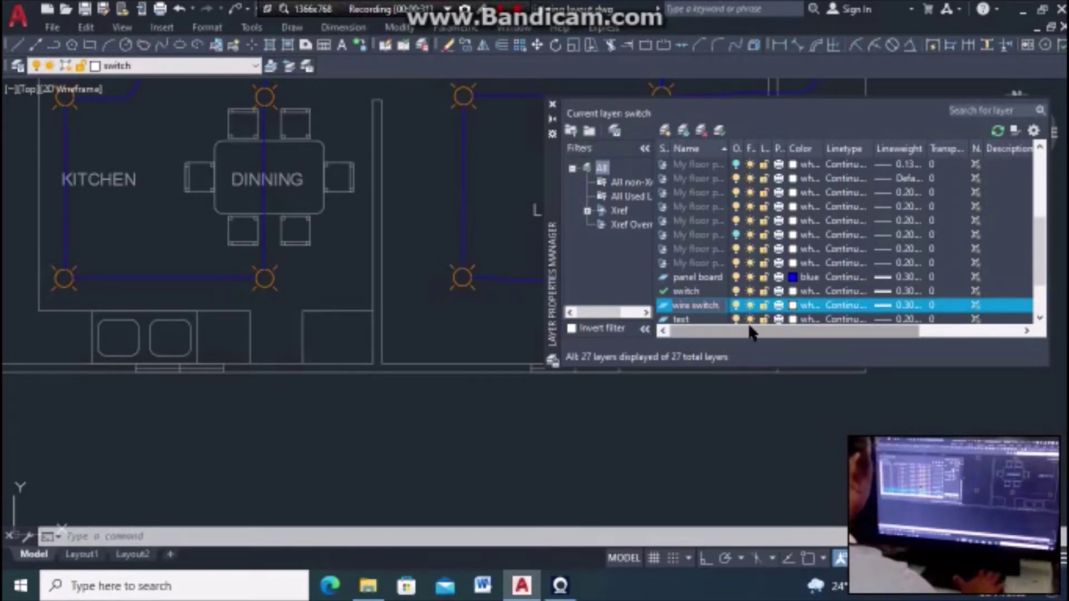
{"action": "left_click", "coordinate": [794, 306]}
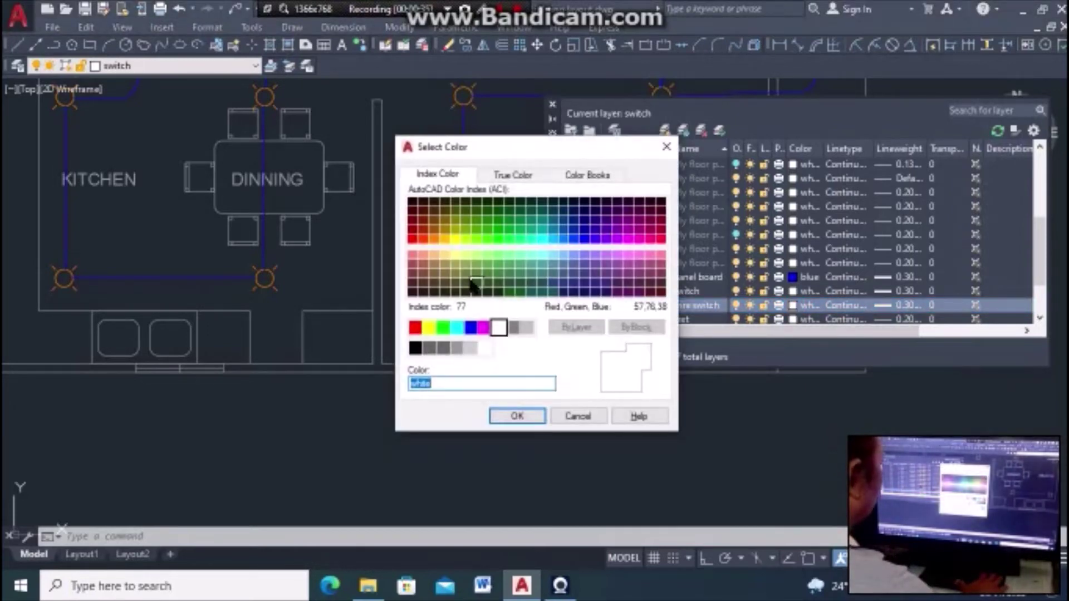
{"action": "left_click", "coordinate": [434, 238]}
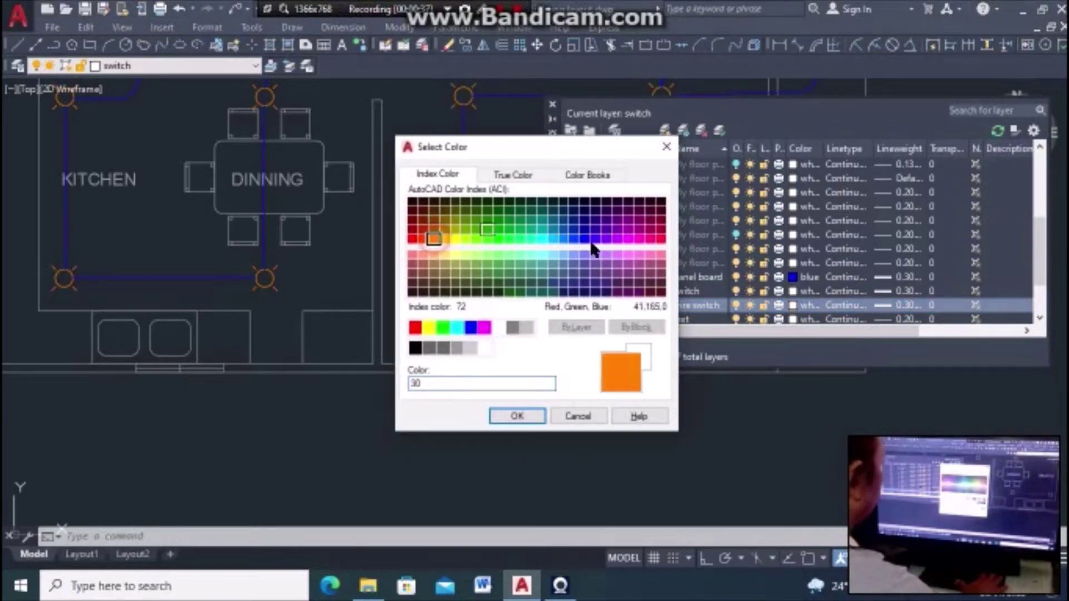
{"action": "left_click", "coordinate": [523, 415]}
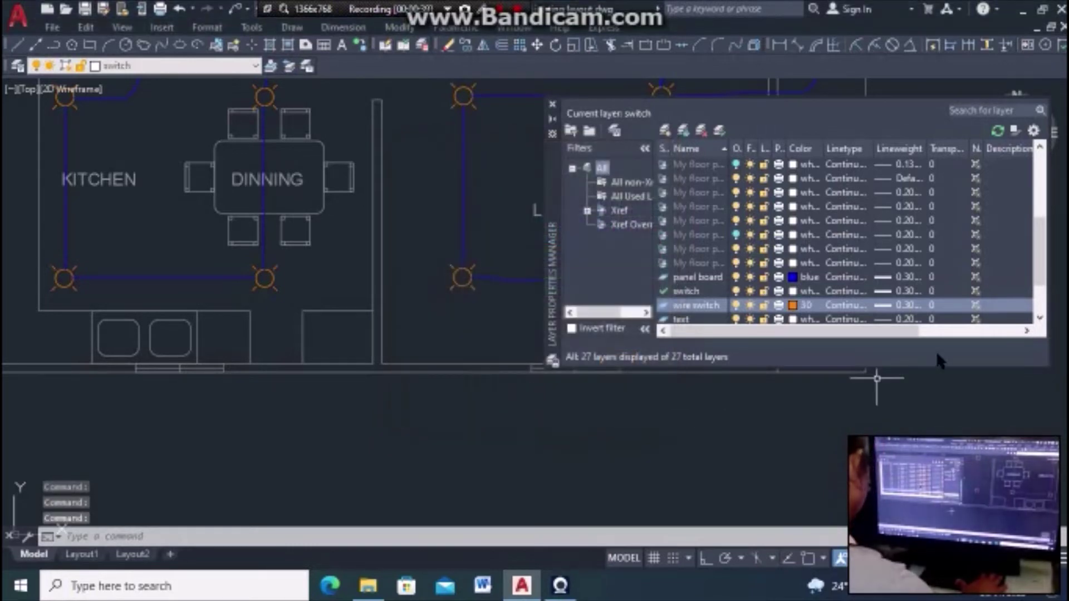
Step: Keep the wire switch layer's 0.30 mm lineweight and load the ACAD_ISO02W100 linetype
{"action": "left_click", "coordinate": [888, 305]}
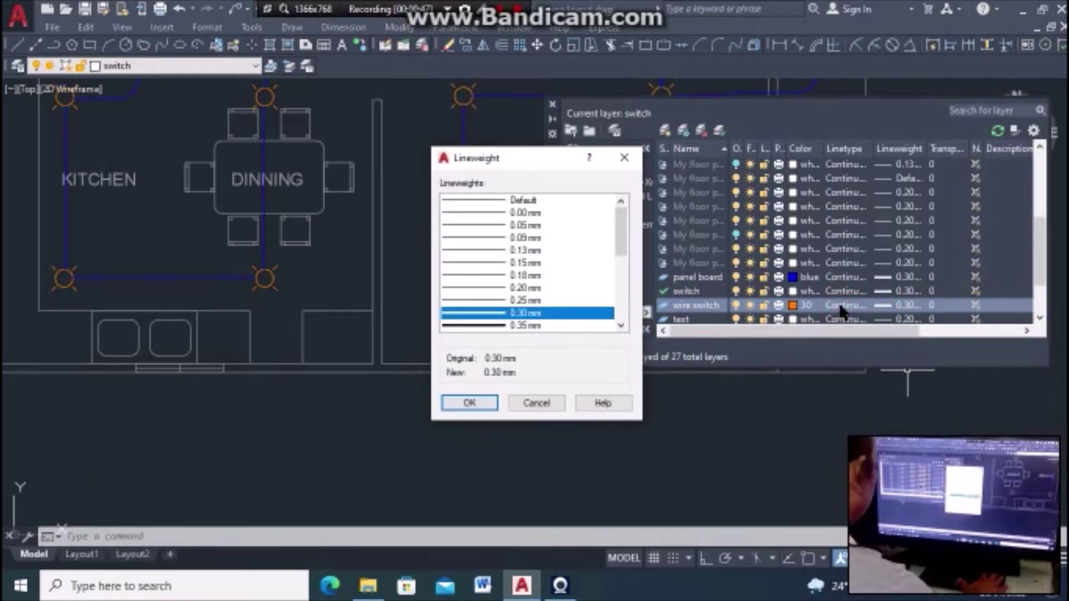
{"action": "left_click", "coordinate": [489, 401]}
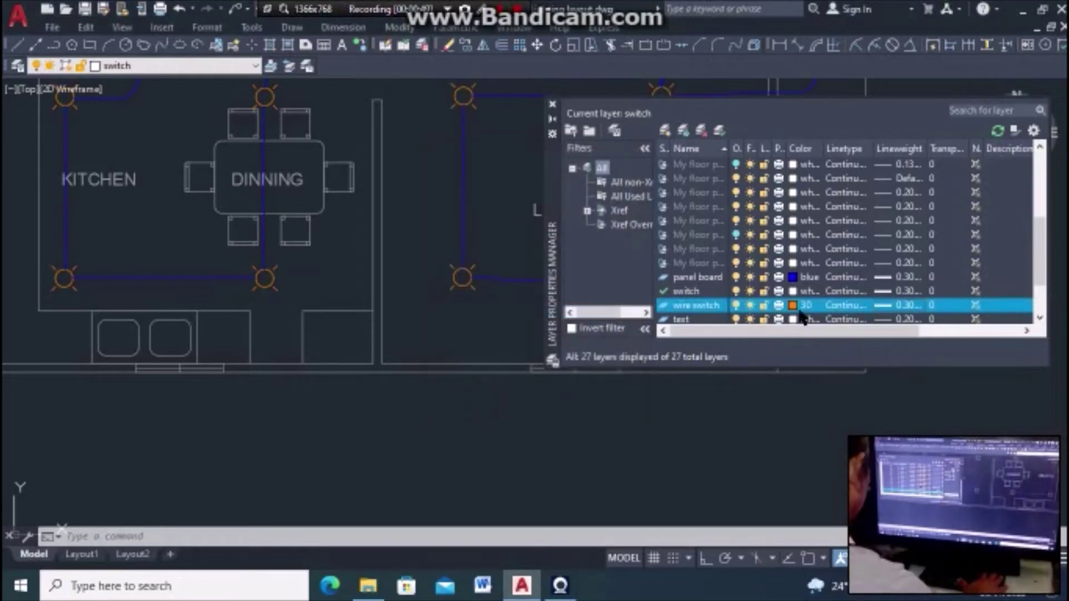
{"action": "left_click", "coordinate": [835, 307]}
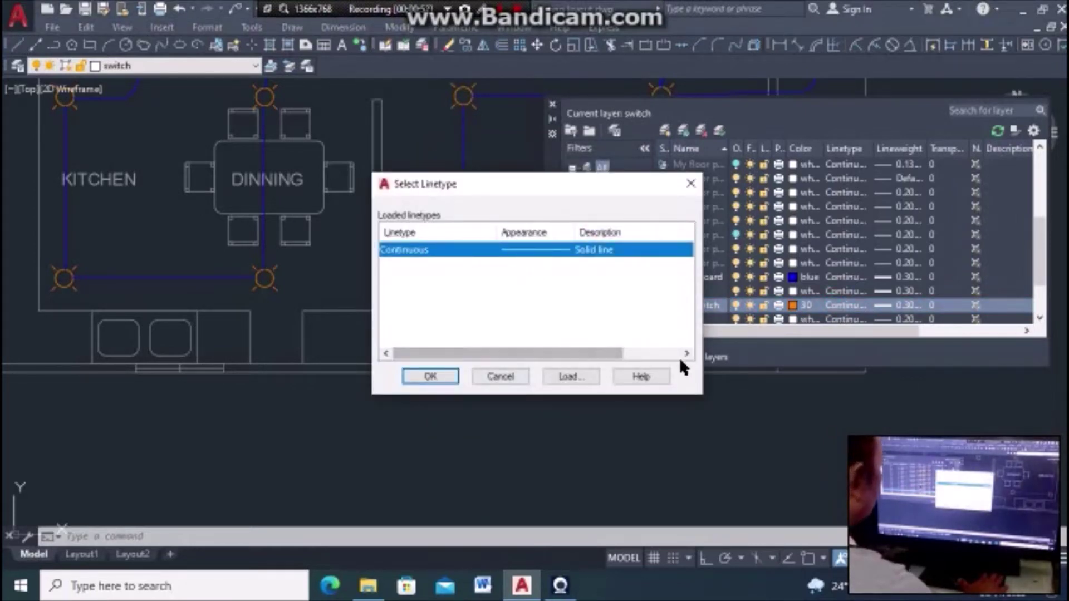
{"action": "left_click", "coordinate": [575, 372]}
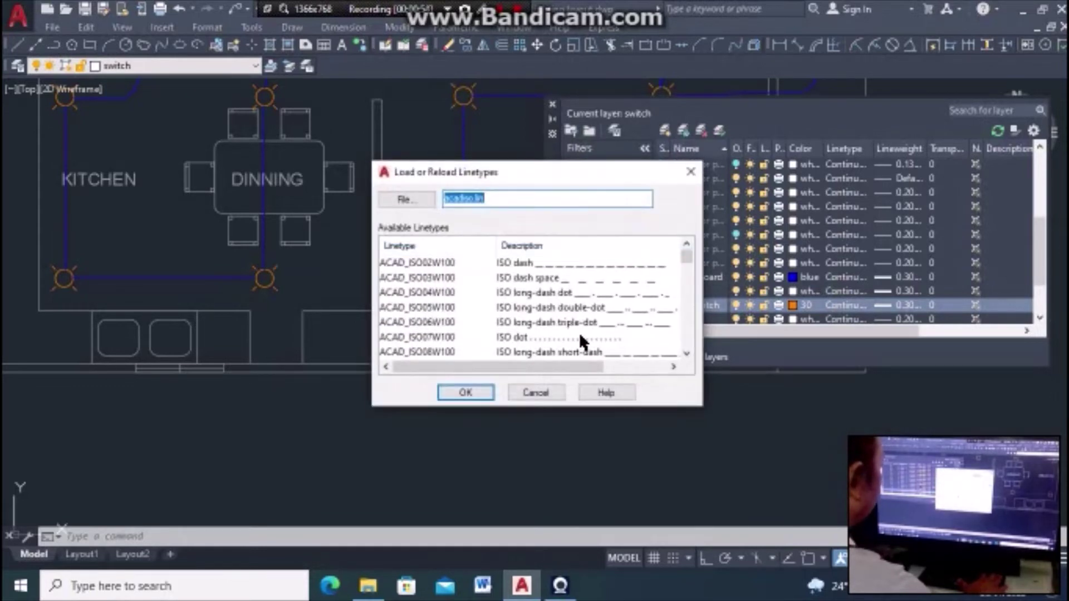
{"action": "left_click", "coordinate": [601, 265]}
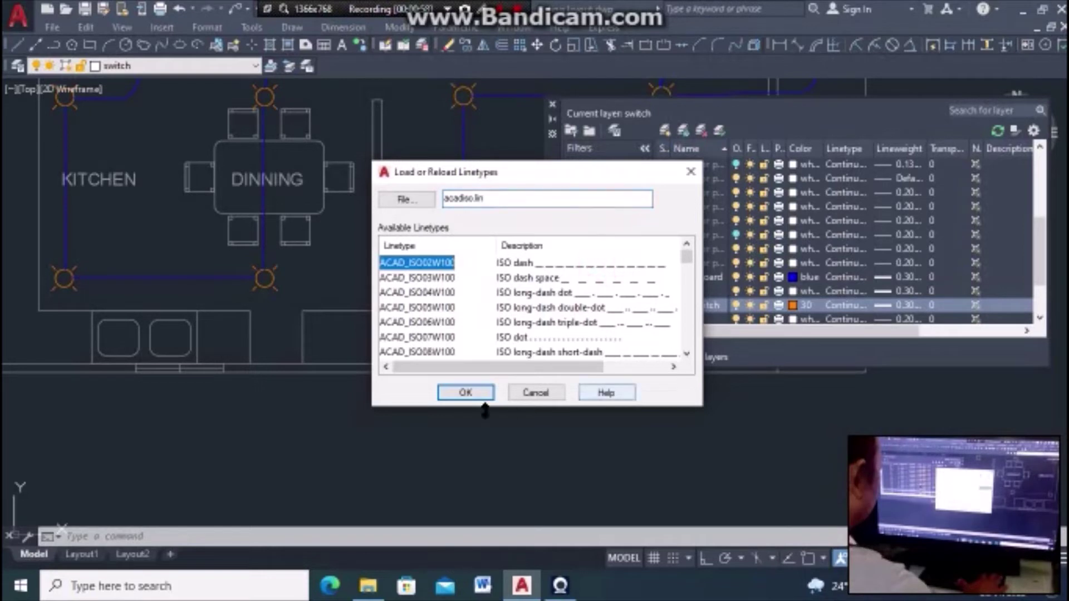
{"action": "left_click", "coordinate": [477, 394]}
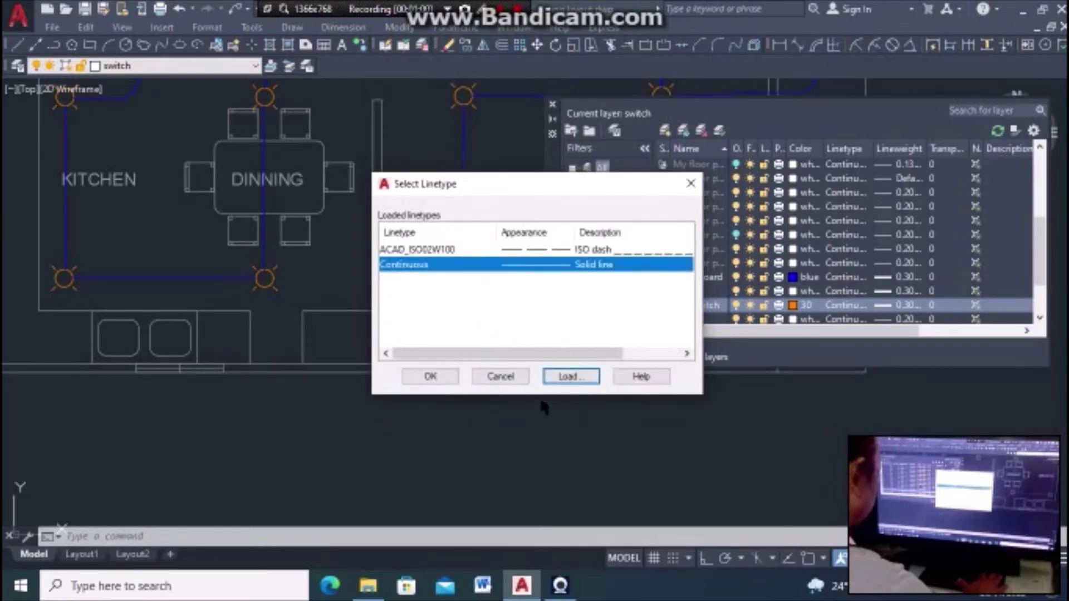
{"action": "left_click", "coordinate": [449, 377]}
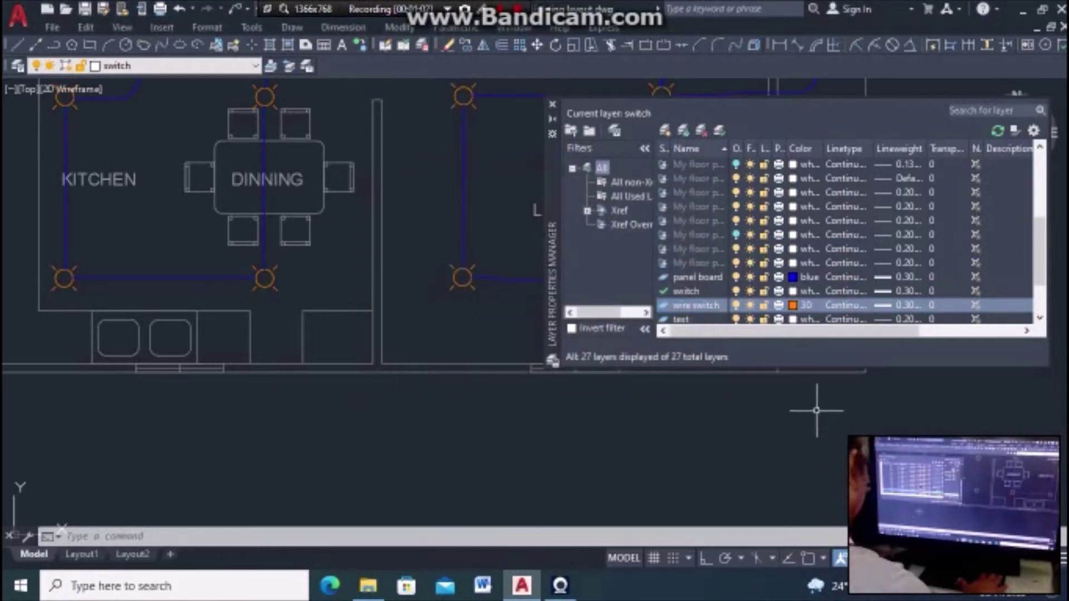
Step: Close Layer Properties and make 'wire switch' the current layer
{"action": "left_click", "coordinate": [553, 106]}
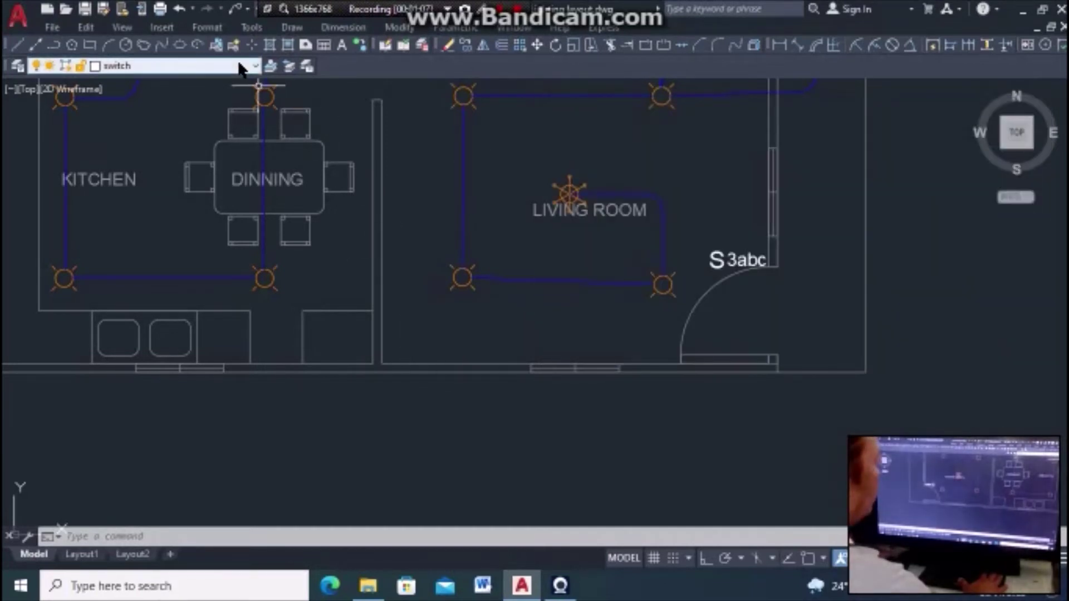
{"action": "left_click", "coordinate": [239, 66]}
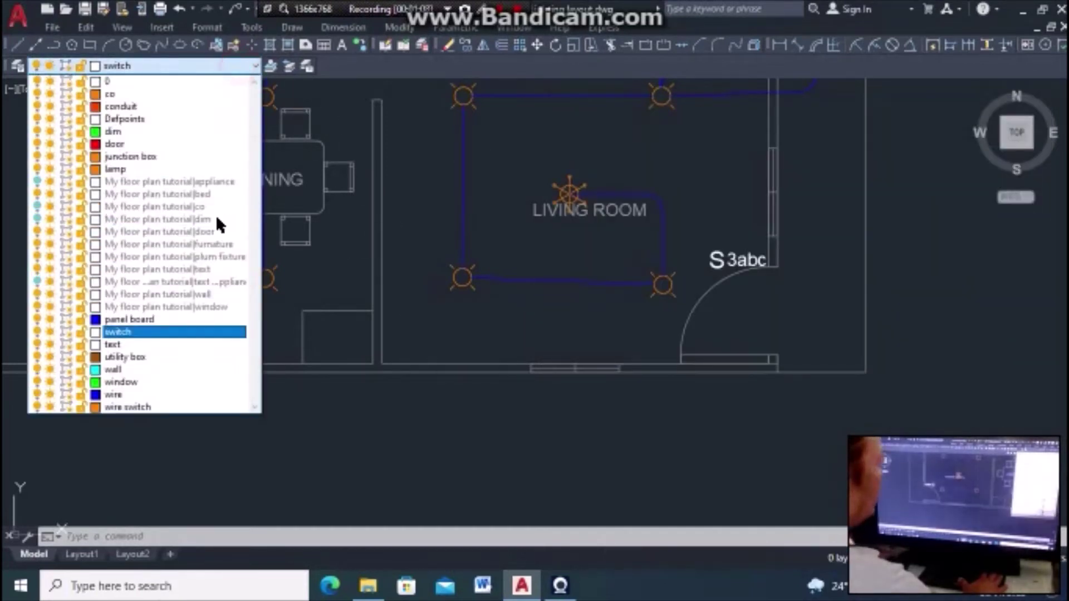
{"action": "left_click", "coordinate": [170, 408]}
{"action": "scroll", "coordinate": [754, 291], "scroll_direction": "up", "scroll_amount": 2}
{"action": "scroll", "coordinate": [748, 287], "scroll_direction": "up", "scroll_amount": 2}
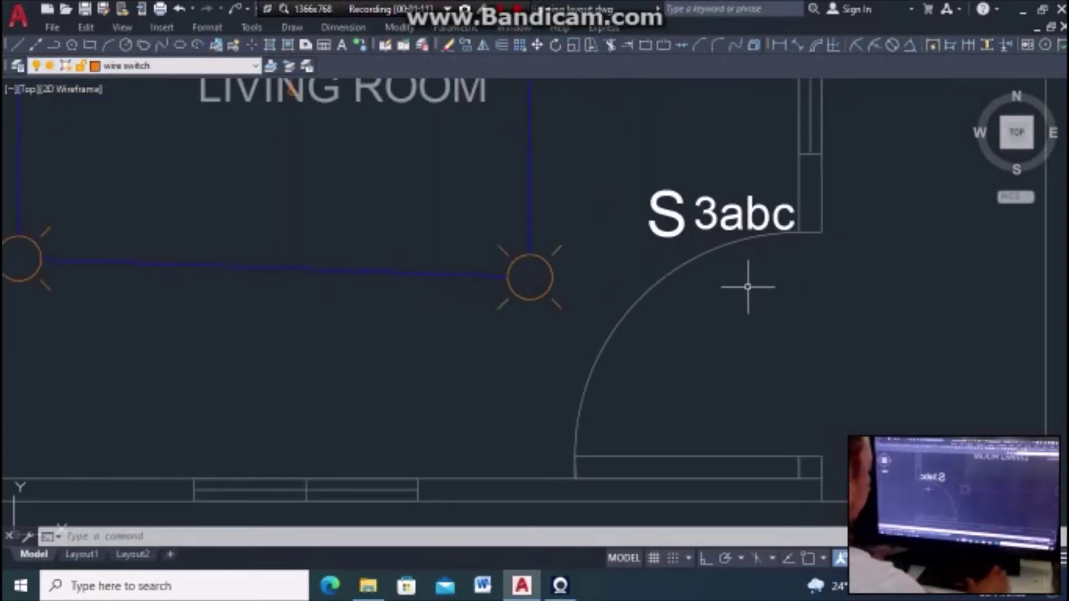
Step: Draw a three-point arc from the S 3abc switch to the nearest living-room lamp
{"action": "type", "text": "A"}
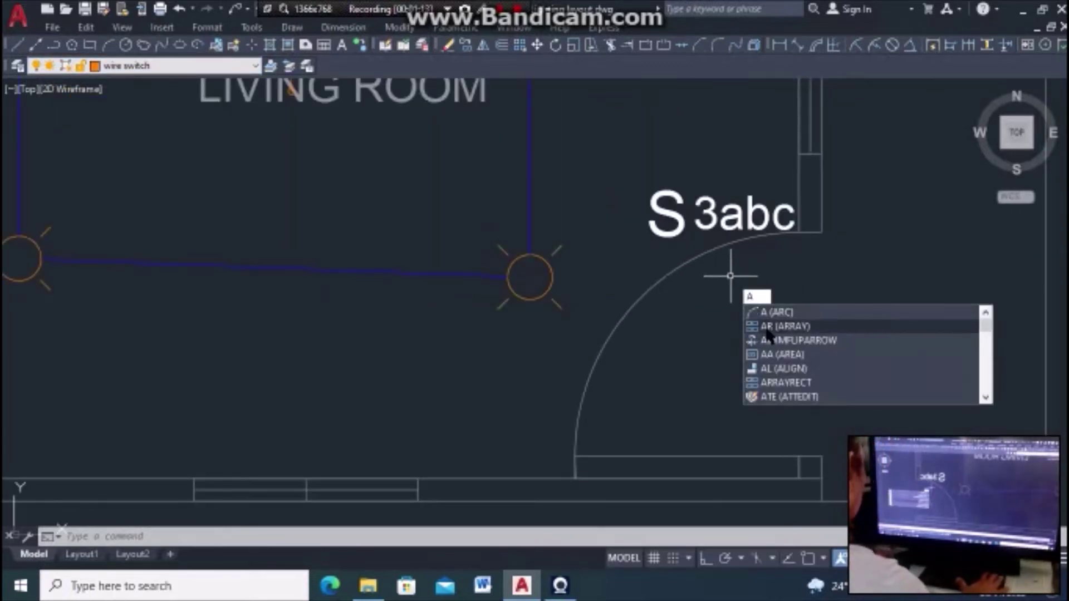
{"action": "left_click", "coordinate": [771, 314]}
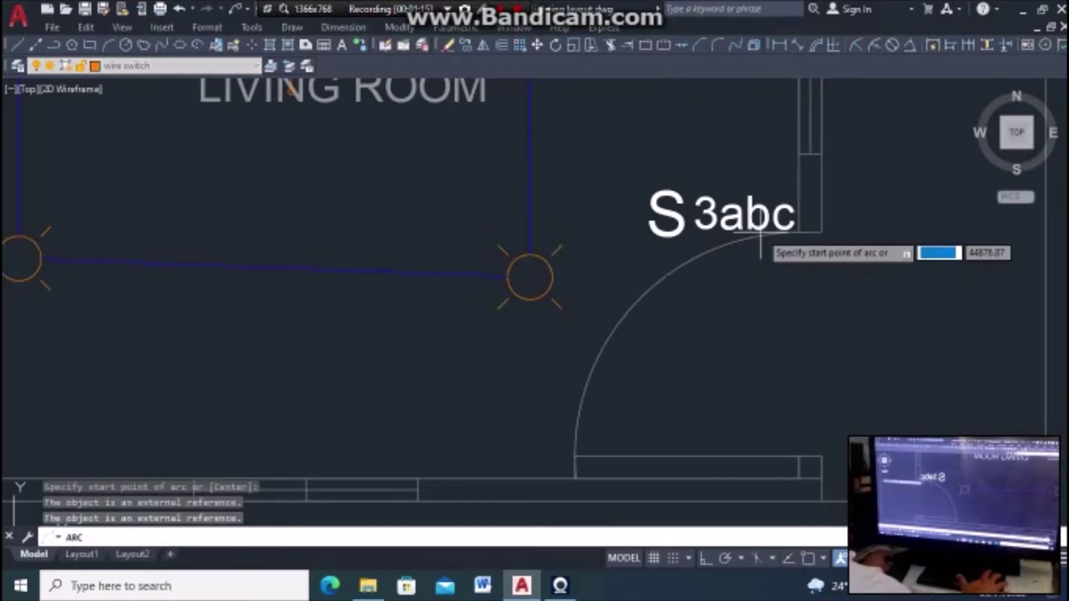
{"action": "left_click", "coordinate": [723, 236]}
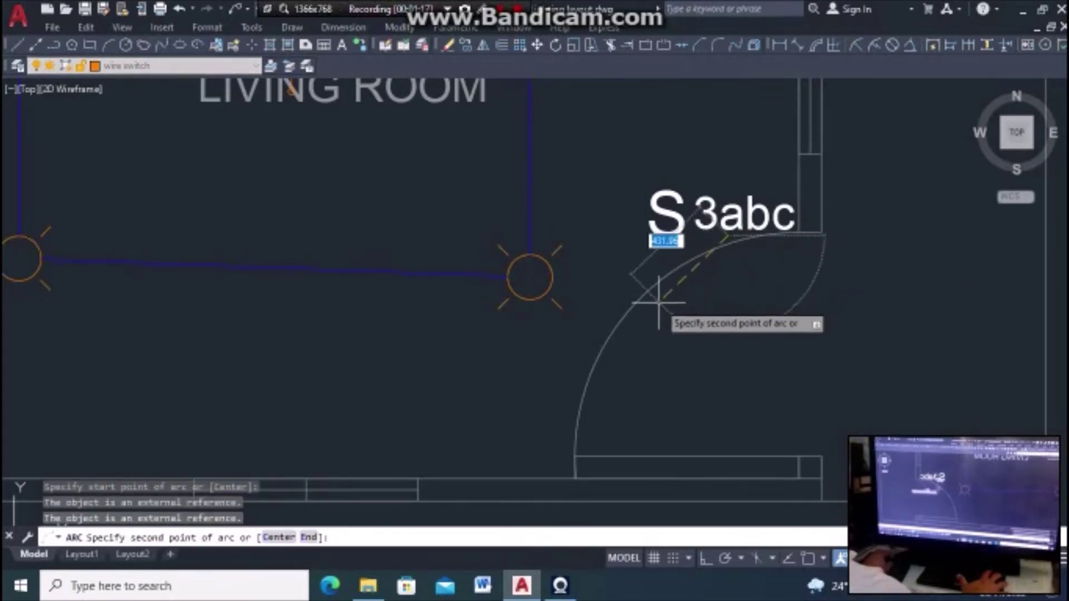
{"action": "left_click", "coordinate": [646, 303]}
{"action": "left_click", "coordinate": [562, 290]}
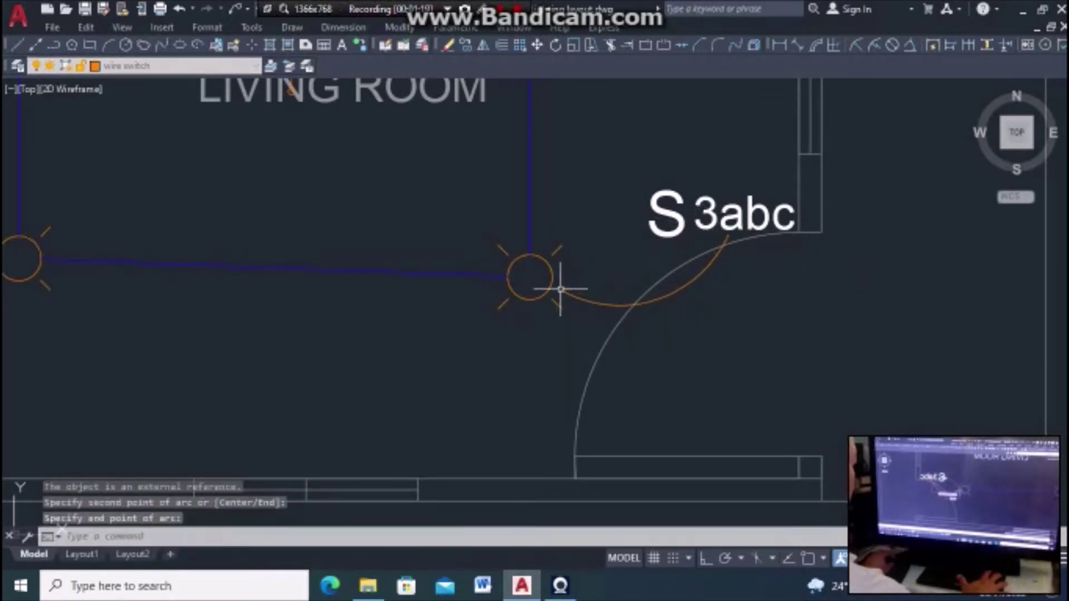
{"action": "key", "text": "Escape"}
{"action": "scroll", "coordinate": [615, 319], "scroll_direction": "down", "scroll_amount": 2}
{"action": "scroll", "coordinate": [615, 318], "scroll_direction": "down", "scroll_amount": 4}
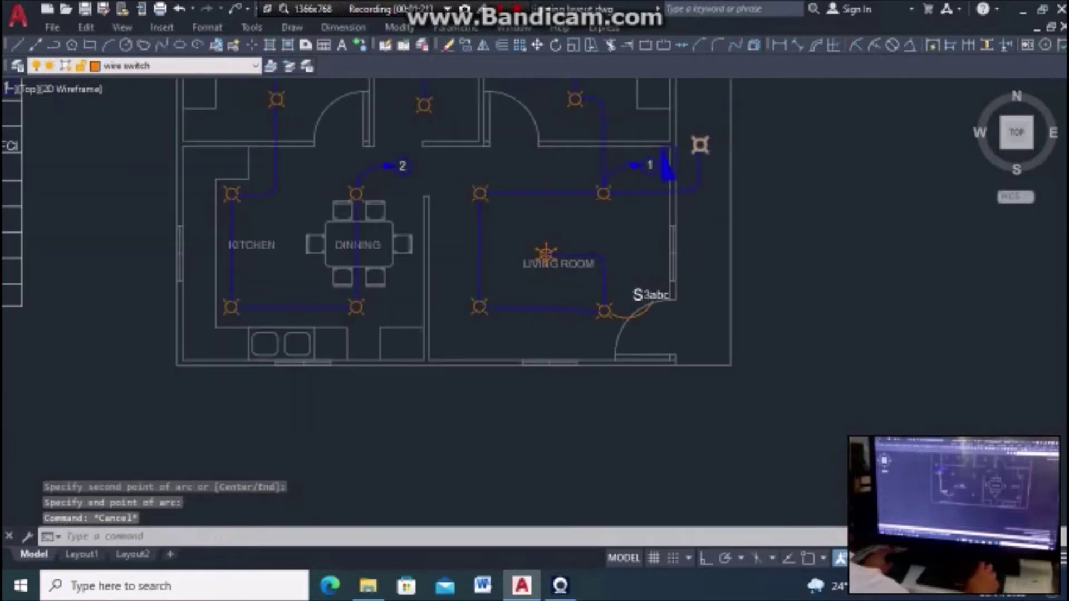
{"action": "scroll", "coordinate": [699, 148], "scroll_direction": "up", "scroll_amount": 4}
{"action": "scroll", "coordinate": [711, 143], "scroll_direction": "down", "scroll_amount": 2}
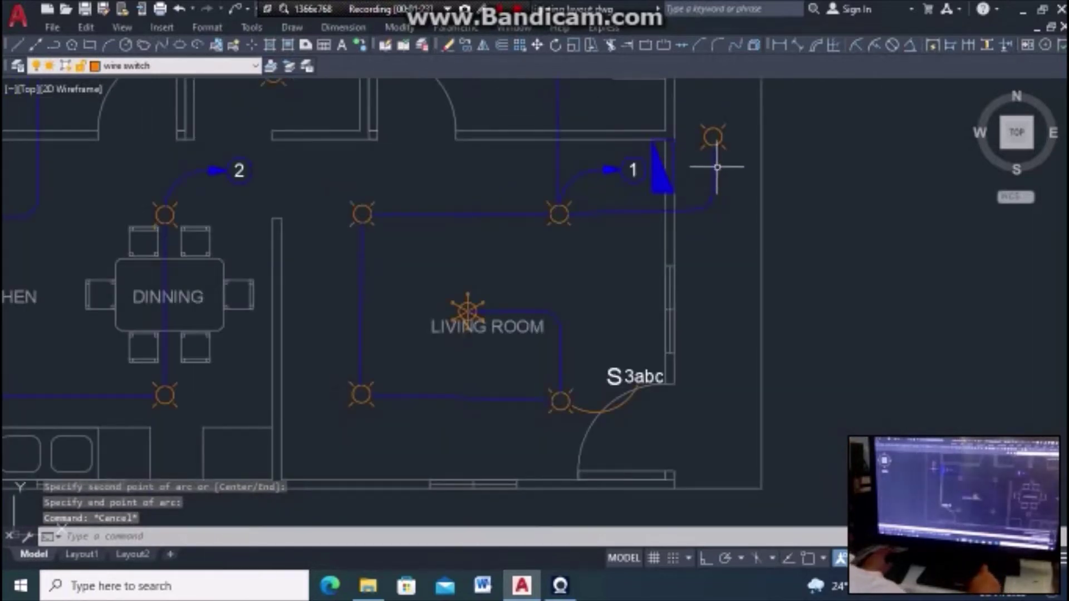
{"action": "scroll", "coordinate": [622, 361], "scroll_direction": "up", "scroll_amount": 3}
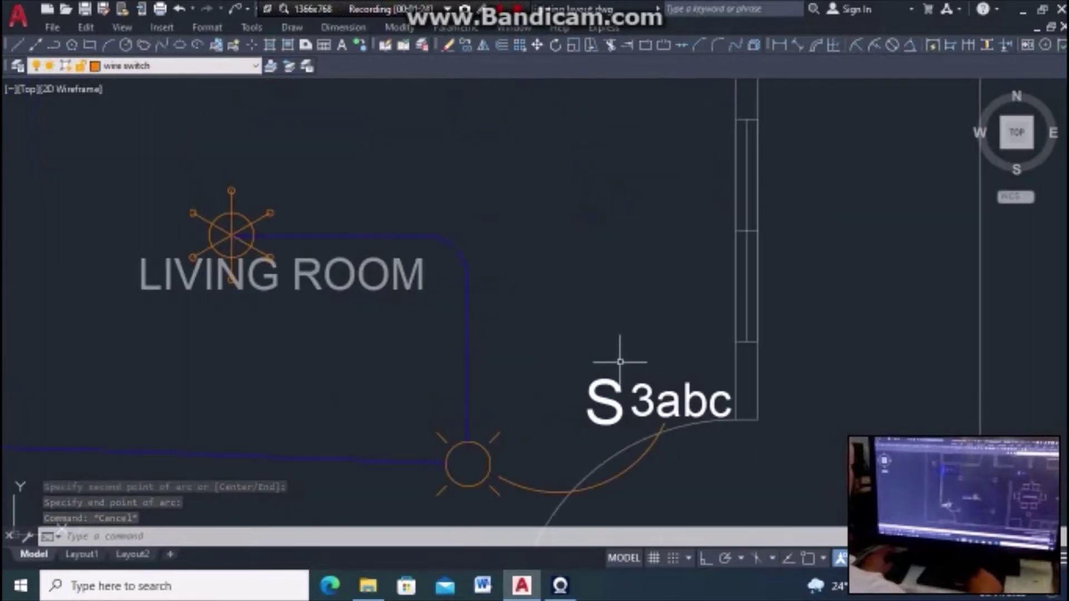
Step: Copy the S and 3abc texts to a spot just above the original label
{"action": "left_click", "coordinate": [602, 392]}
{"action": "left_click", "coordinate": [573, 394]}
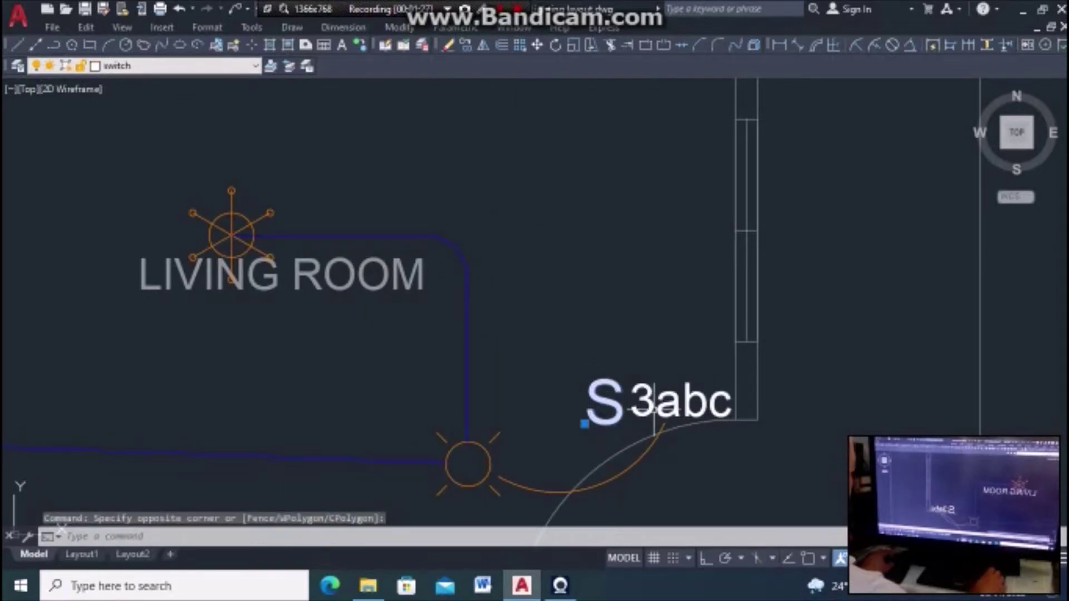
{"action": "left_click", "coordinate": [638, 428]}
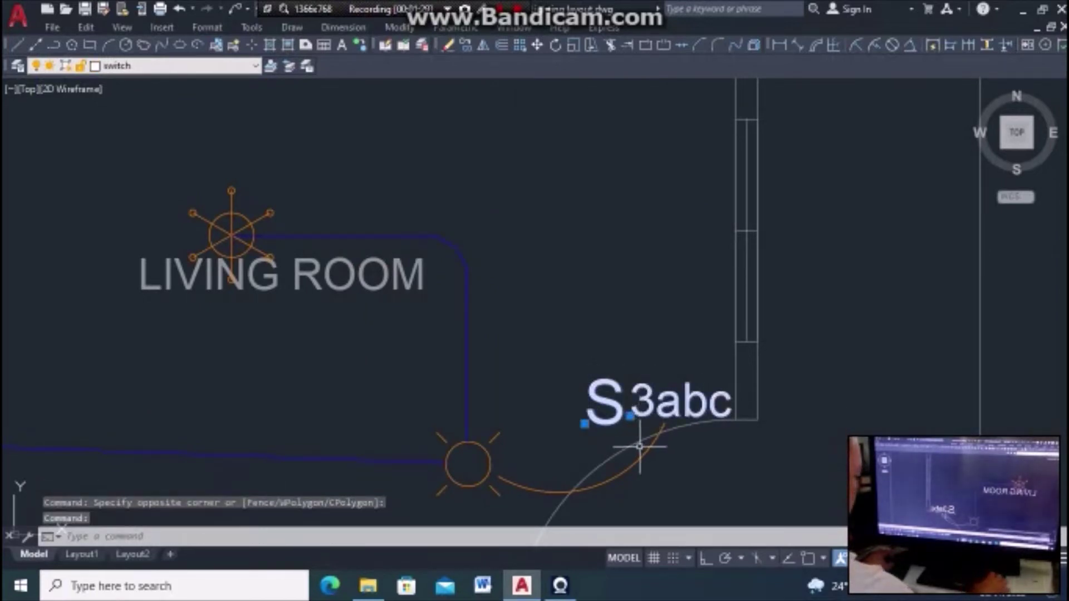
{"action": "type", "text": "co"}
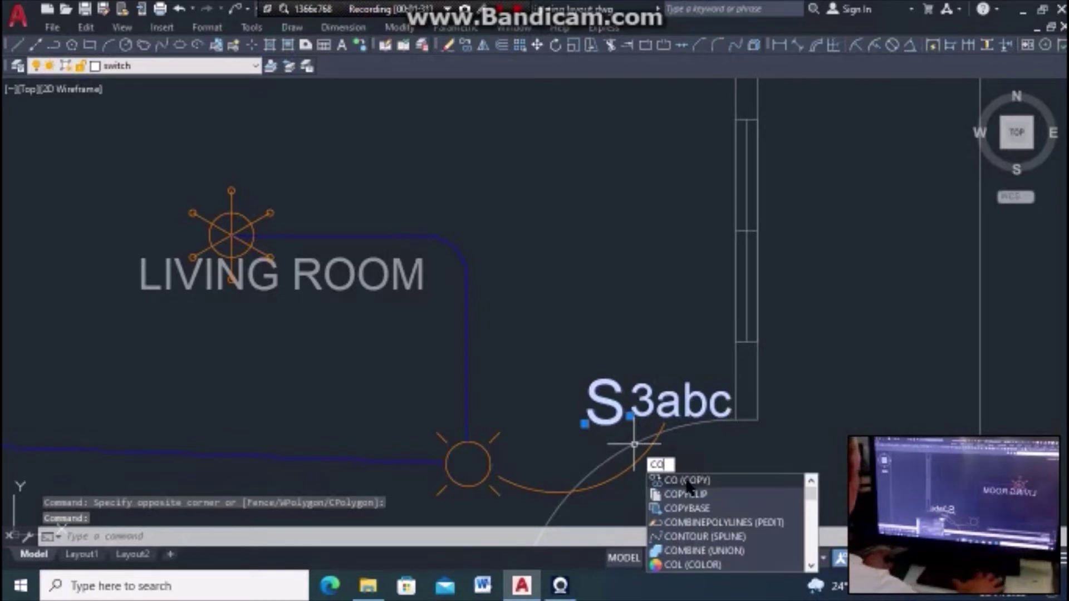
{"action": "key", "text": "Return"}
{"action": "left_click", "coordinate": [629, 407]}
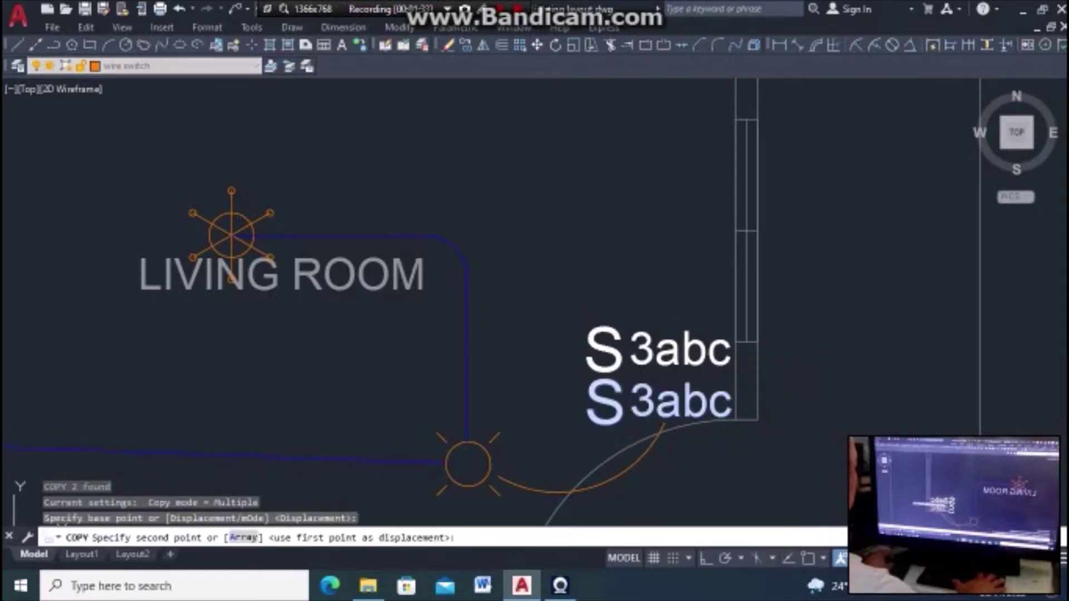
{"action": "left_click", "coordinate": [629, 359]}
{"action": "key", "text": "Escape"}
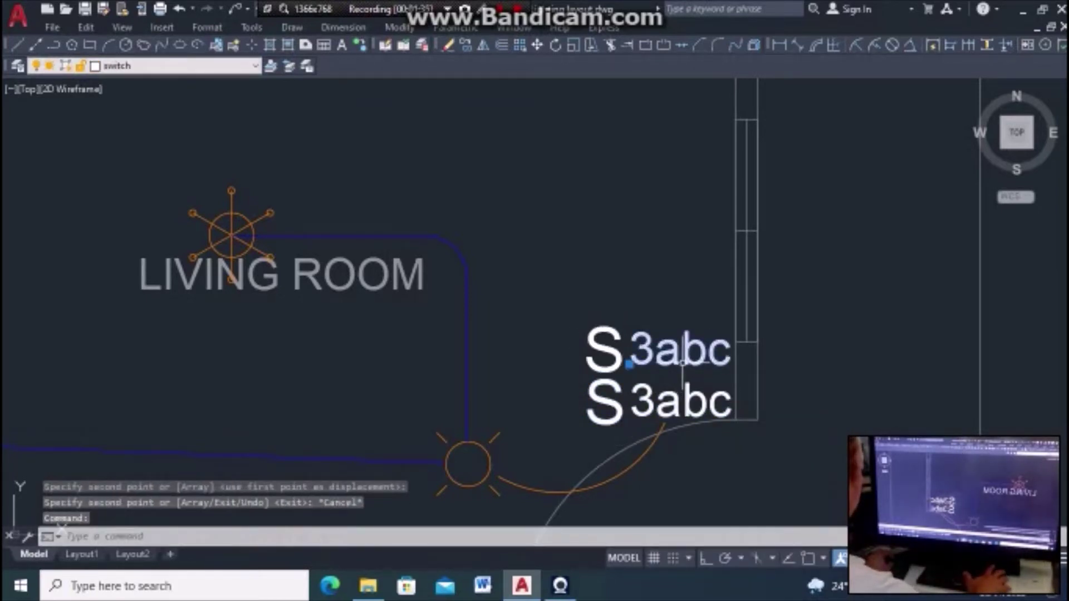
Step: Change the copied label's 3abc text to '1'
{"action": "double_click", "coordinate": [689, 348]}
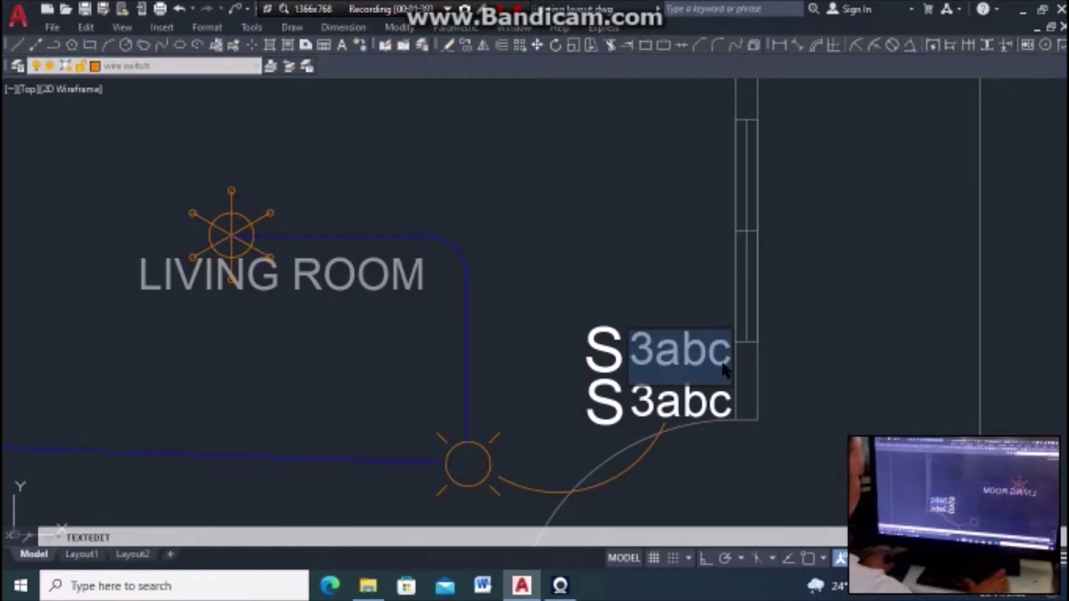
{"action": "type", "text": "1"}
{"action": "key", "text": "Return"}
{"action": "key", "text": "Escape"}
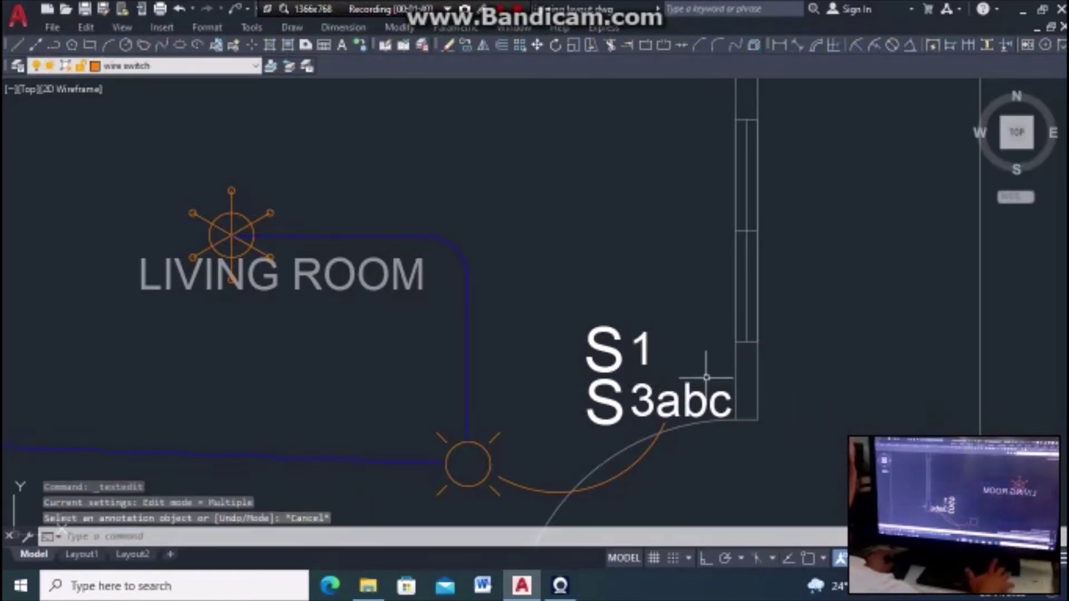
{"action": "scroll", "coordinate": [706, 377], "scroll_direction": "down", "scroll_amount": 4}
{"action": "scroll", "coordinate": [695, 343], "scroll_direction": "down", "scroll_amount": 4}
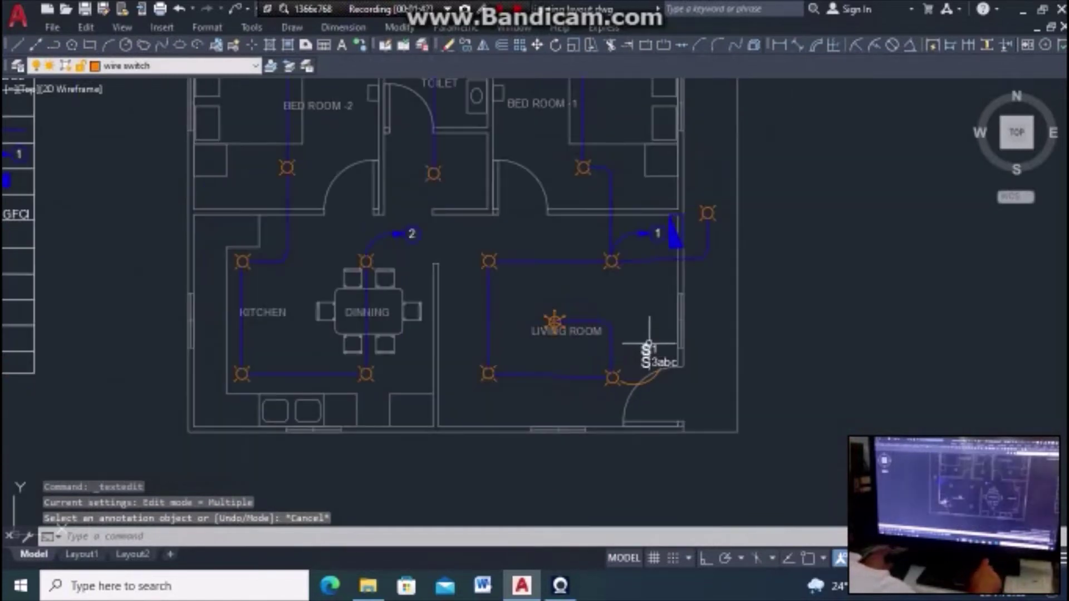
{"action": "scroll", "coordinate": [674, 334], "scroll_direction": "down", "scroll_amount": 5}
{"action": "scroll", "coordinate": [1062, 337], "scroll_direction": "up", "scroll_amount": 5}
{"action": "scroll", "coordinate": [1002, 333], "scroll_direction": "up", "scroll_amount": 5}
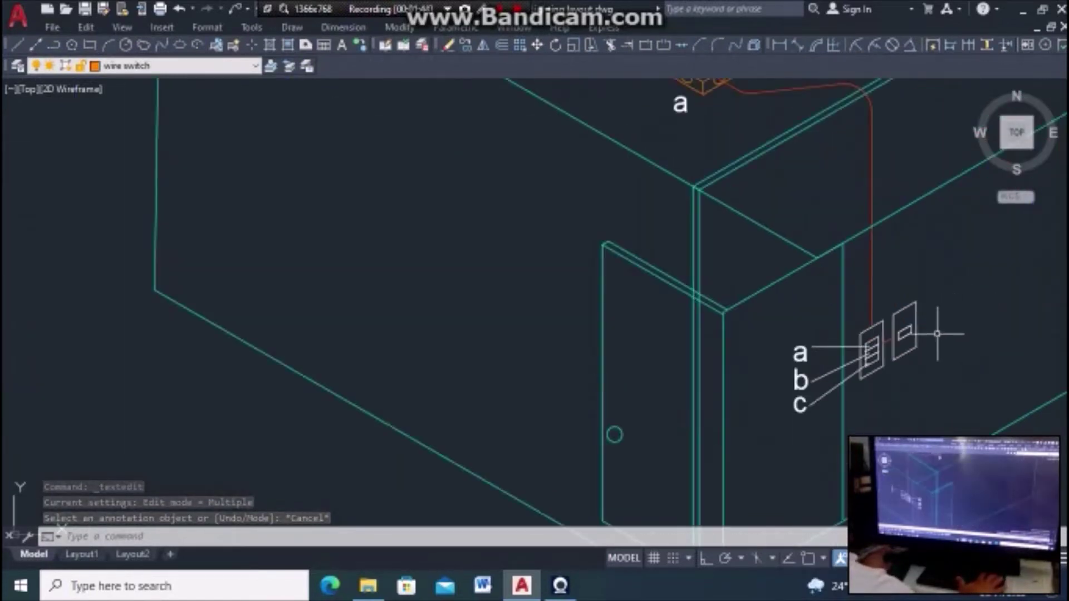
{"action": "scroll", "coordinate": [913, 335], "scroll_direction": "down", "scroll_amount": 3}
{"action": "scroll", "coordinate": [889, 268], "scroll_direction": "up", "scroll_amount": 2}
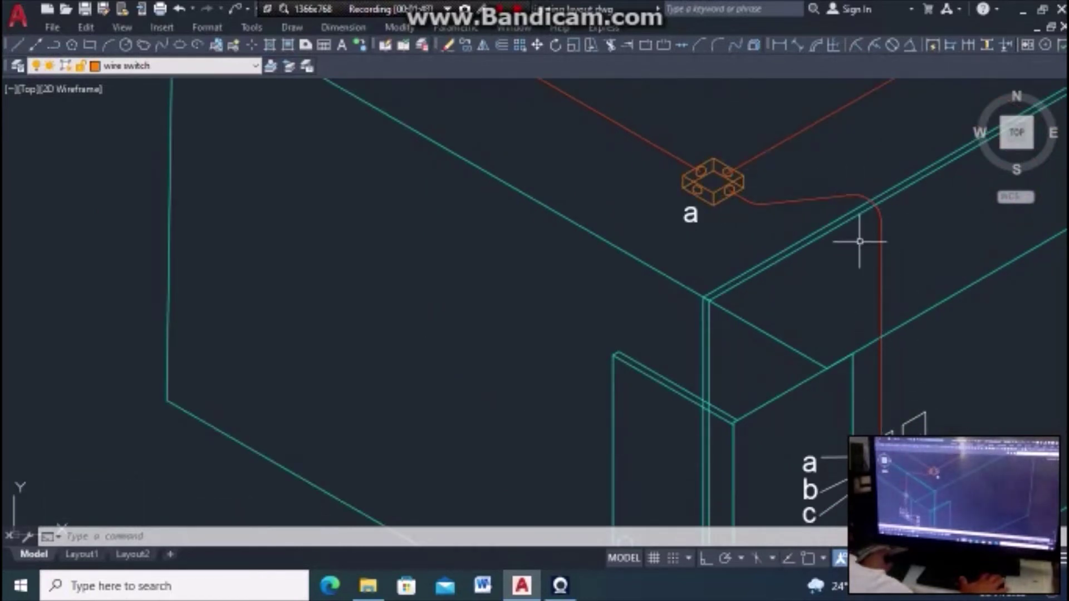
{"action": "scroll", "coordinate": [689, 240], "scroll_direction": "down", "scroll_amount": 3}
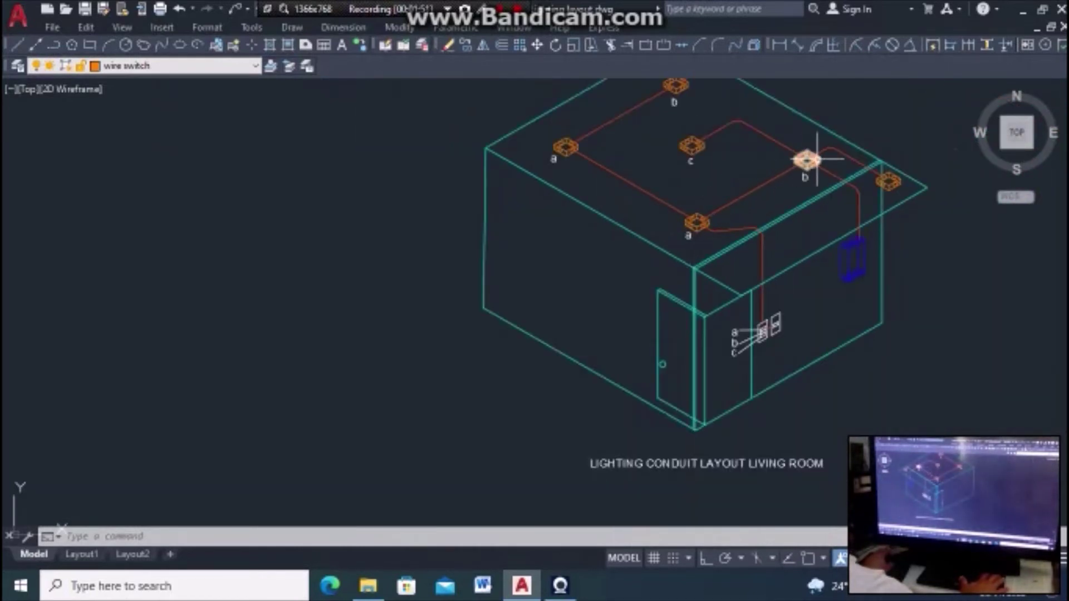
{"action": "scroll", "coordinate": [889, 181], "scroll_direction": "up", "scroll_amount": 2}
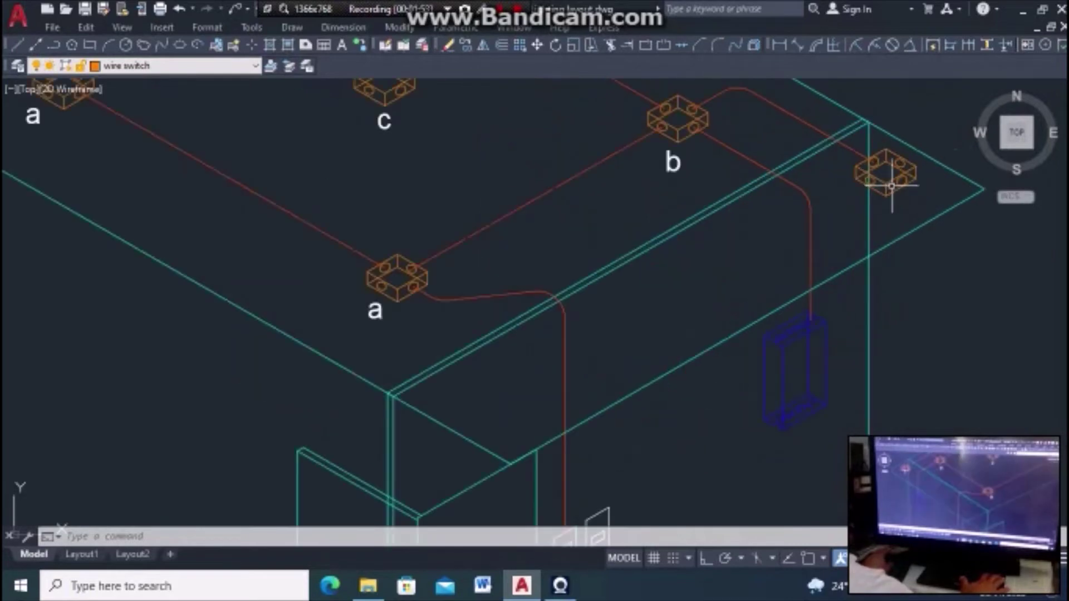
{"action": "scroll", "coordinate": [889, 181], "scroll_direction": "down", "scroll_amount": 3}
{"action": "scroll", "coordinate": [891, 178], "scroll_direction": "down", "scroll_amount": 2}
{"action": "scroll", "coordinate": [939, 163], "scroll_direction": "down", "scroll_amount": 2}
{"action": "scroll", "coordinate": [939, 163], "scroll_direction": "down", "scroll_amount": 2}
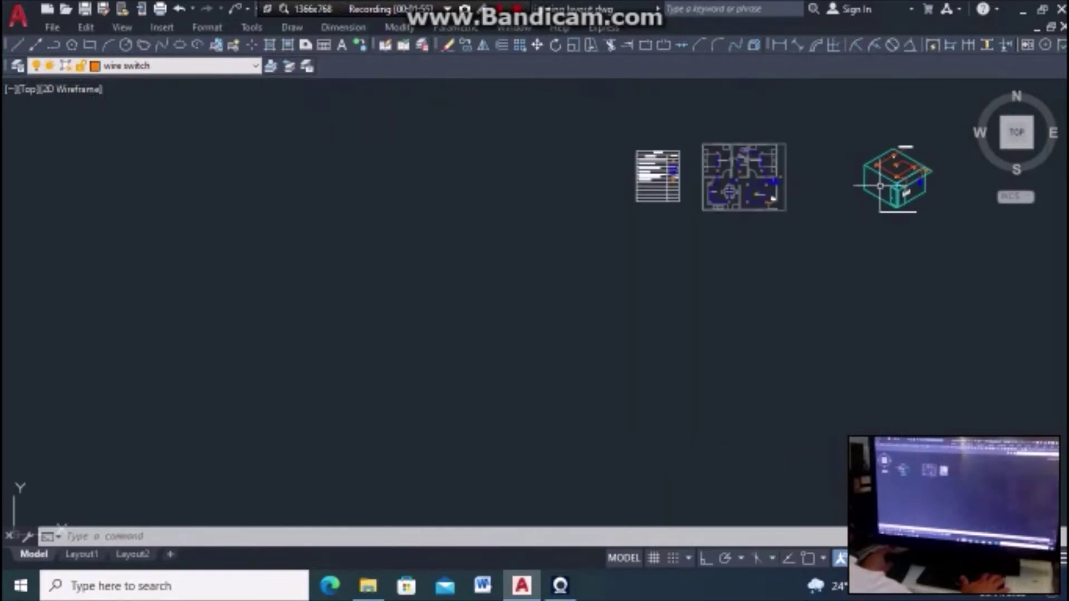
{"action": "scroll", "coordinate": [828, 225], "scroll_direction": "up", "scroll_amount": 2}
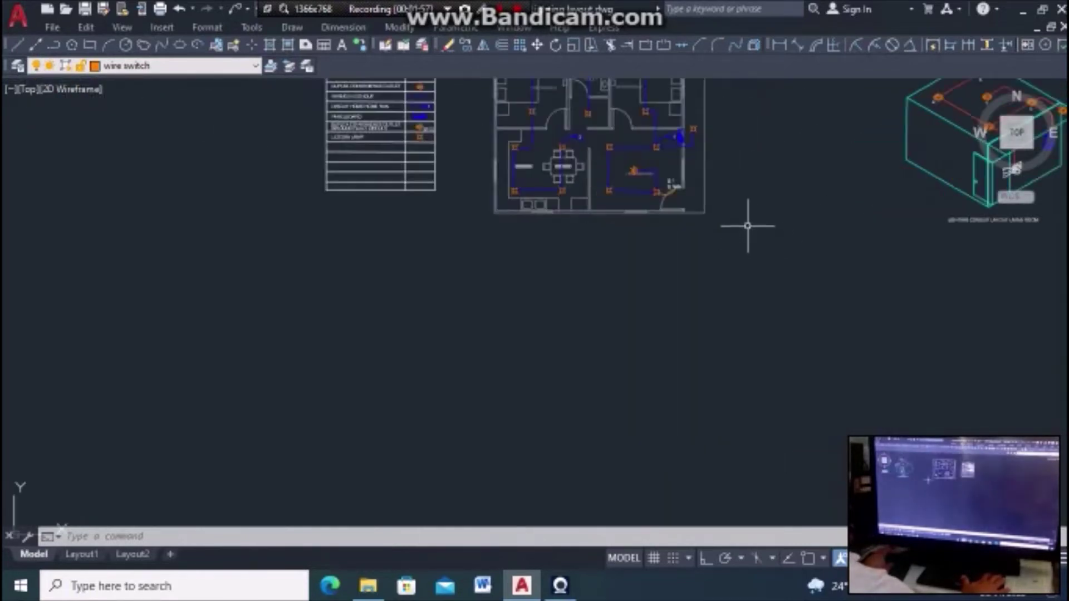
{"action": "scroll", "coordinate": [864, 229], "scroll_direction": "up", "scroll_amount": 2}
{"action": "scroll", "coordinate": [763, 214], "scroll_direction": "down", "scroll_amount": 2}
{"action": "scroll", "coordinate": [716, 277], "scroll_direction": "up", "scroll_amount": 2}
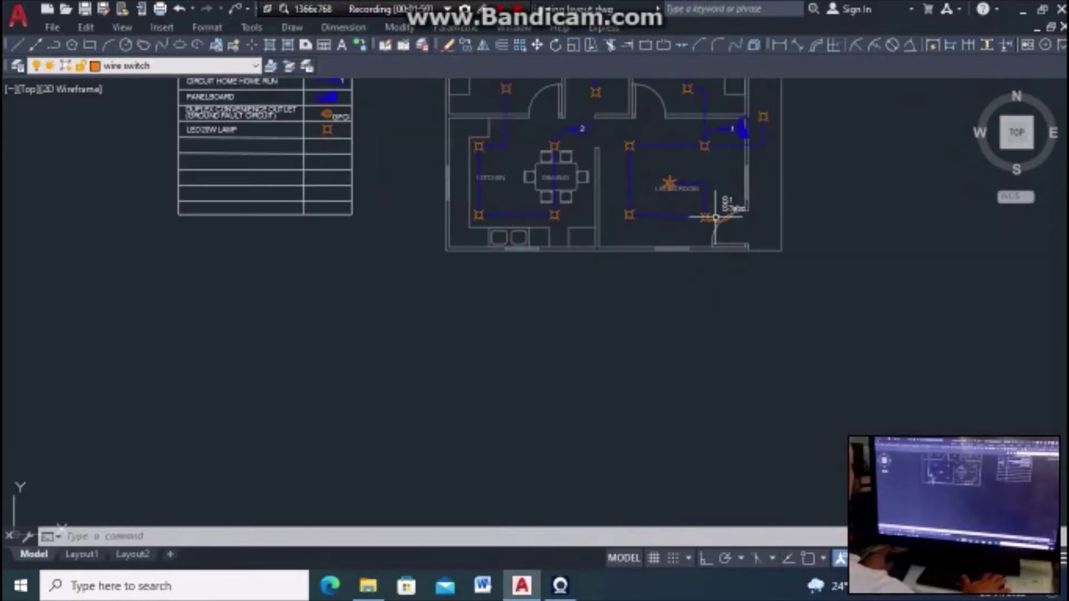
{"action": "scroll", "coordinate": [715, 217], "scroll_direction": "up", "scroll_amount": 3}
{"action": "scroll", "coordinate": [692, 282], "scroll_direction": "down", "scroll_amount": 2}
Step: Draw a three-point arc from the lamp beyond circuit 1, along the wall, to the S3abc switch
{"action": "scroll", "coordinate": [699, 244], "scroll_direction": "down", "scroll_amount": 2}
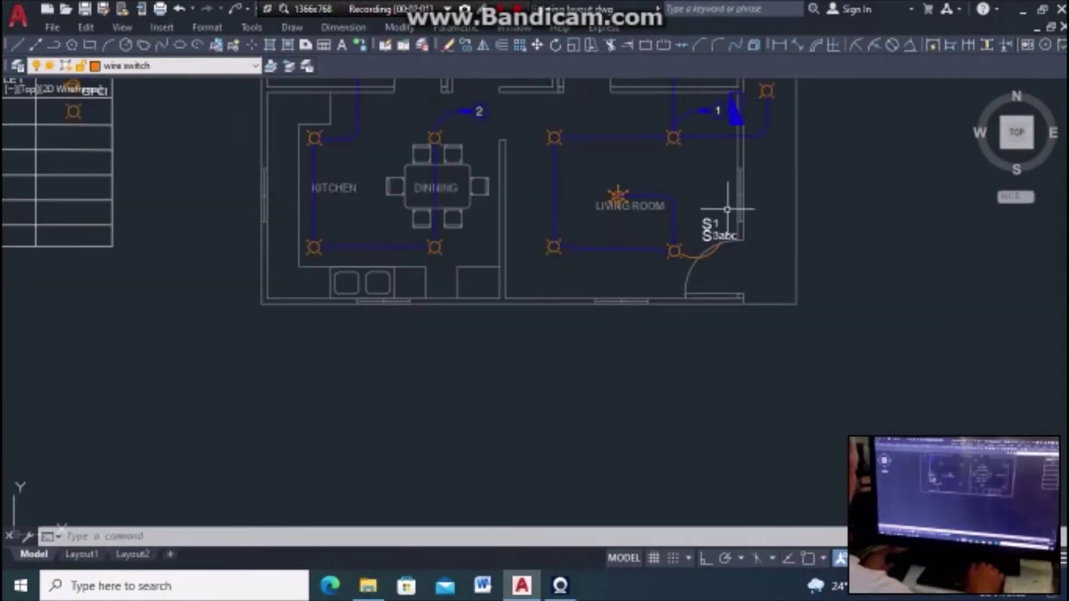
{"action": "type", "text": "l"}
{"action": "left_click", "coordinate": [772, 255]}
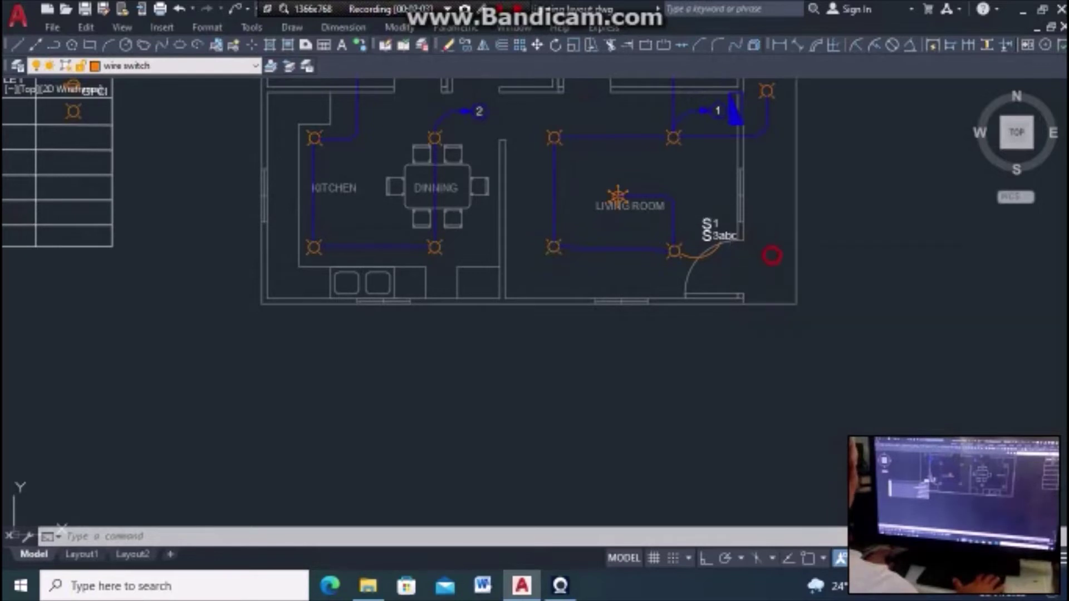
{"action": "type", "text": "a"}
{"action": "key", "text": "Return"}
{"action": "scroll", "coordinate": [735, 106], "scroll_direction": "up", "scroll_amount": 6}
{"action": "left_click", "coordinate": [724, 102]}
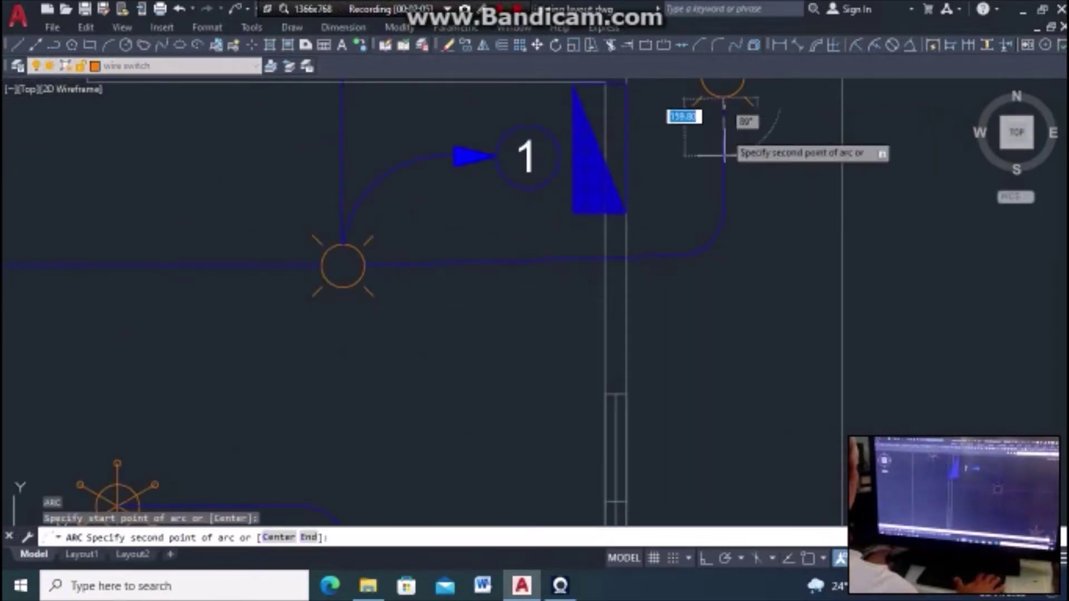
{"action": "left_click", "coordinate": [709, 292]}
{"action": "scroll", "coordinate": [640, 357], "scroll_direction": "down", "scroll_amount": 2}
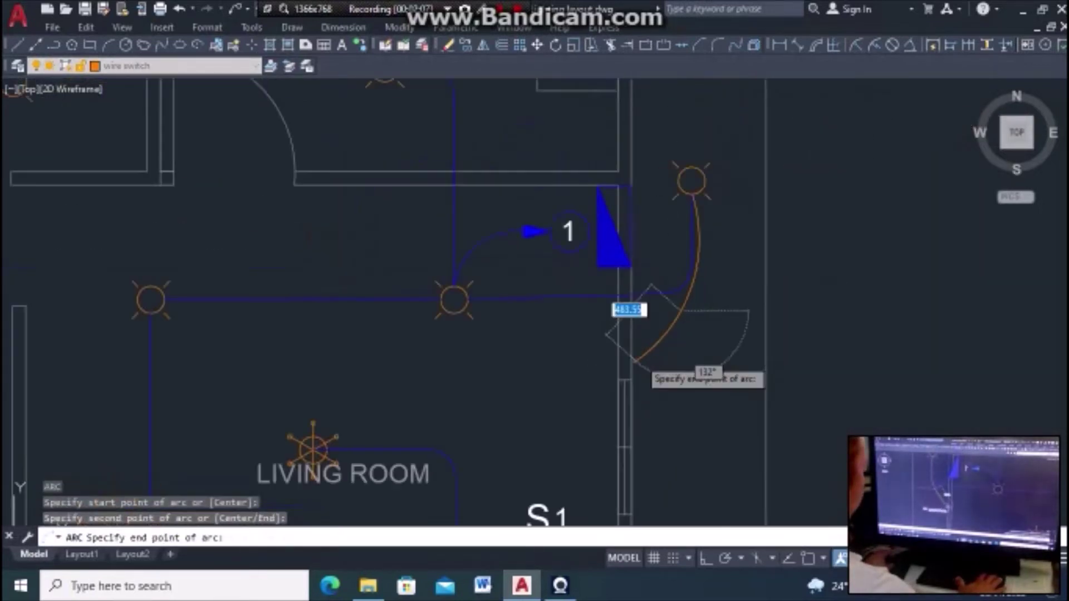
{"action": "scroll", "coordinate": [624, 346], "scroll_direction": "down", "scroll_amount": 4}
{"action": "scroll", "coordinate": [607, 345], "scroll_direction": "up", "scroll_amount": 2}
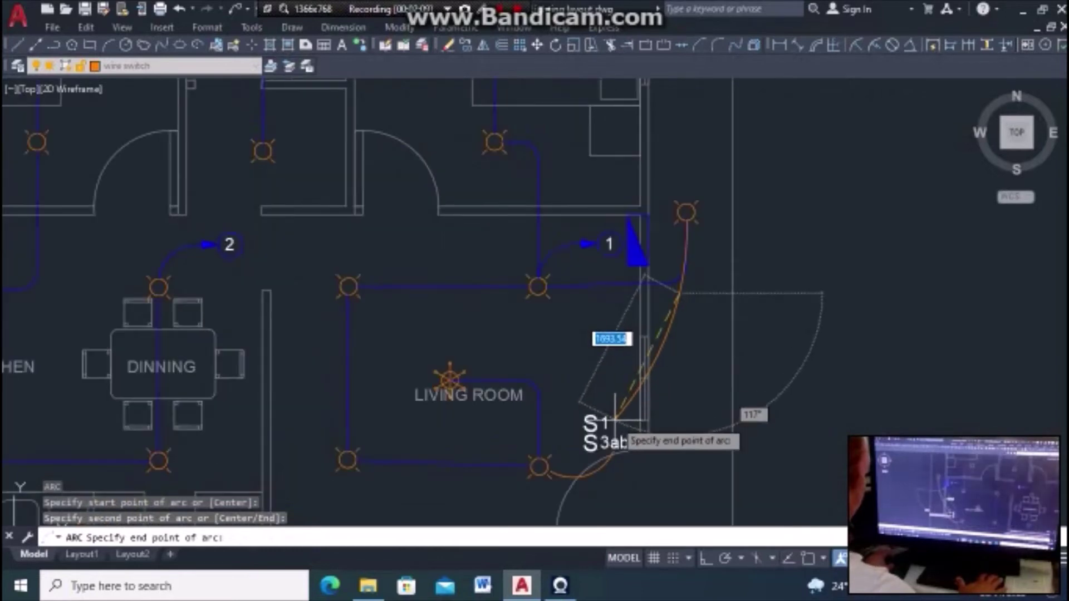
{"action": "left_click", "coordinate": [615, 418]}
{"action": "key", "text": "Escape"}
Step: Select the S3abc switch label and its S letter for copying
{"action": "scroll", "coordinate": [902, 323], "scroll_direction": "down", "scroll_amount": 6}
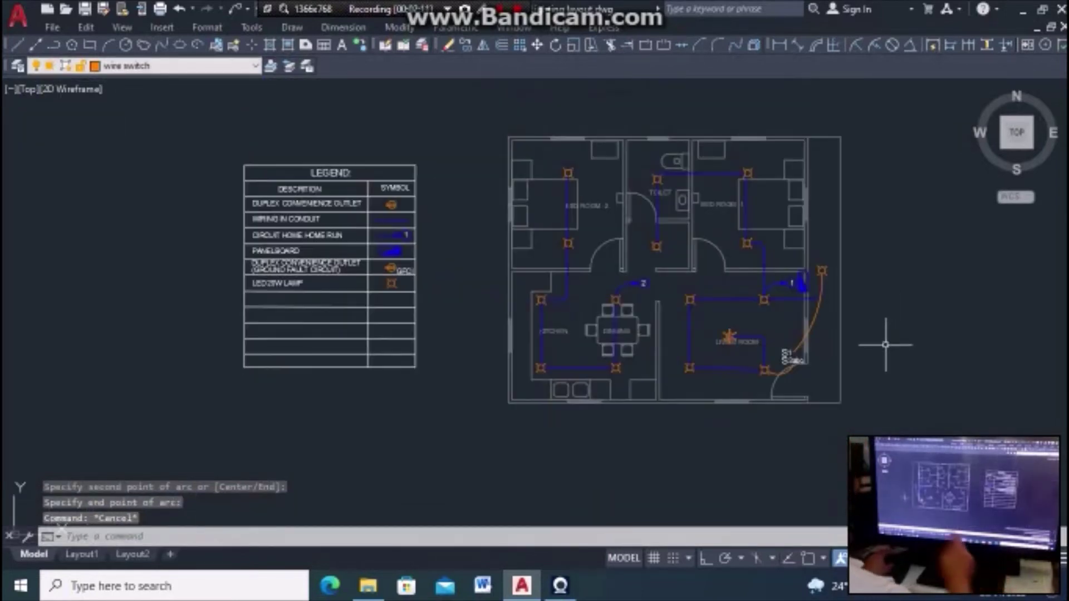
{"action": "scroll", "coordinate": [775, 268], "scroll_direction": "up", "scroll_amount": 3}
{"action": "scroll", "coordinate": [756, 284], "scroll_direction": "down", "scroll_amount": 3}
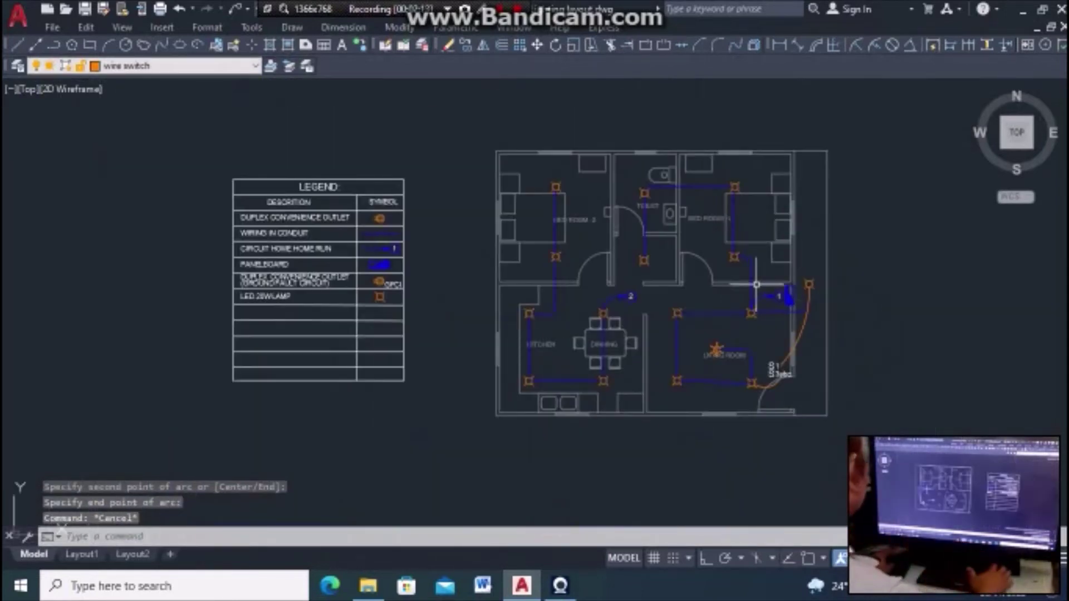
{"action": "scroll", "coordinate": [757, 250], "scroll_direction": "up", "scroll_amount": 4}
{"action": "scroll", "coordinate": [693, 167], "scroll_direction": "down", "scroll_amount": 2}
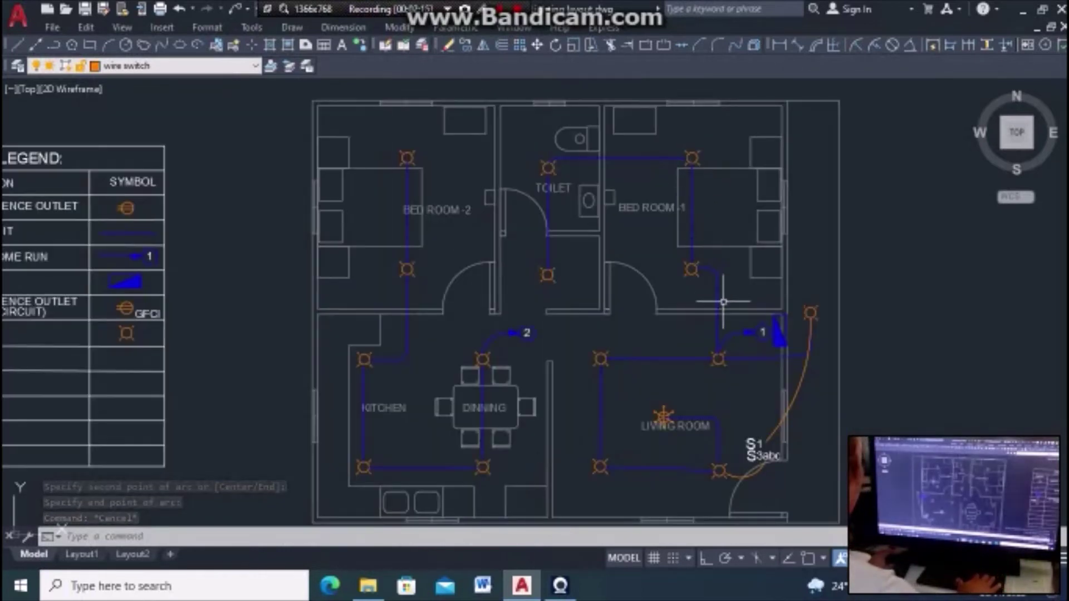
{"action": "scroll", "coordinate": [683, 277], "scroll_direction": "down", "scroll_amount": 1}
{"action": "scroll", "coordinate": [771, 406], "scroll_direction": "up", "scroll_amount": 3}
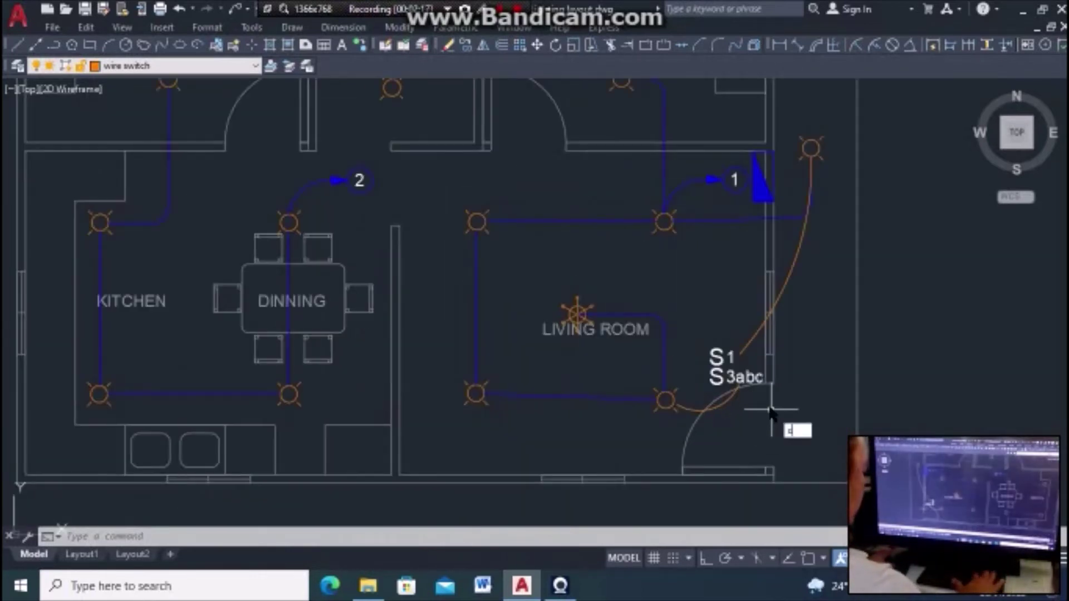
{"action": "type", "text": "o"}
{"action": "key", "text": "Return"}
{"action": "left_click", "coordinate": [746, 388]}
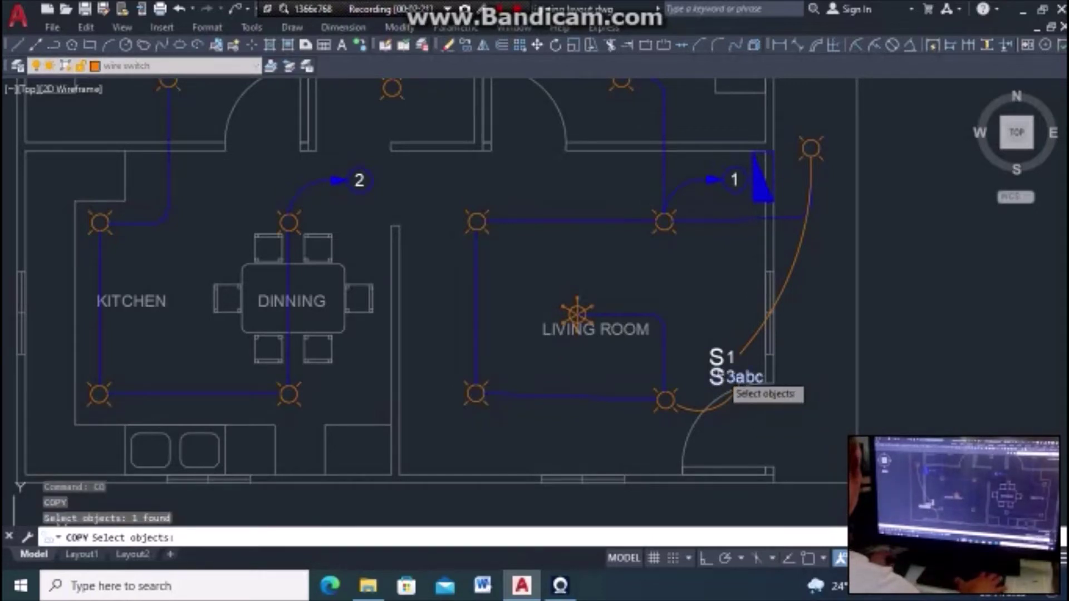
{"action": "left_click", "coordinate": [721, 359]}
{"action": "key", "text": "Return"}
{"action": "scroll", "coordinate": [718, 371], "scroll_direction": "down", "scroll_amount": 2}
Step: Place the copied S3abc label beside the Bedroom 1 door
{"action": "scroll", "coordinate": [718, 290], "scroll_direction": "up", "scroll_amount": 1}
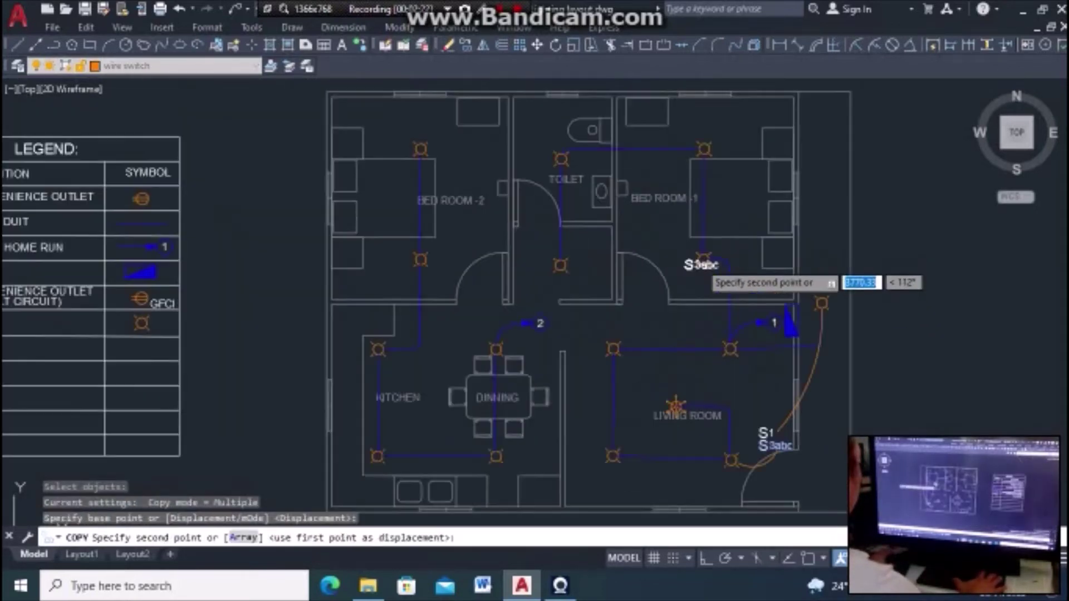
{"action": "scroll", "coordinate": [699, 268], "scroll_direction": "up", "scroll_amount": 2}
{"action": "left_click", "coordinate": [704, 302]}
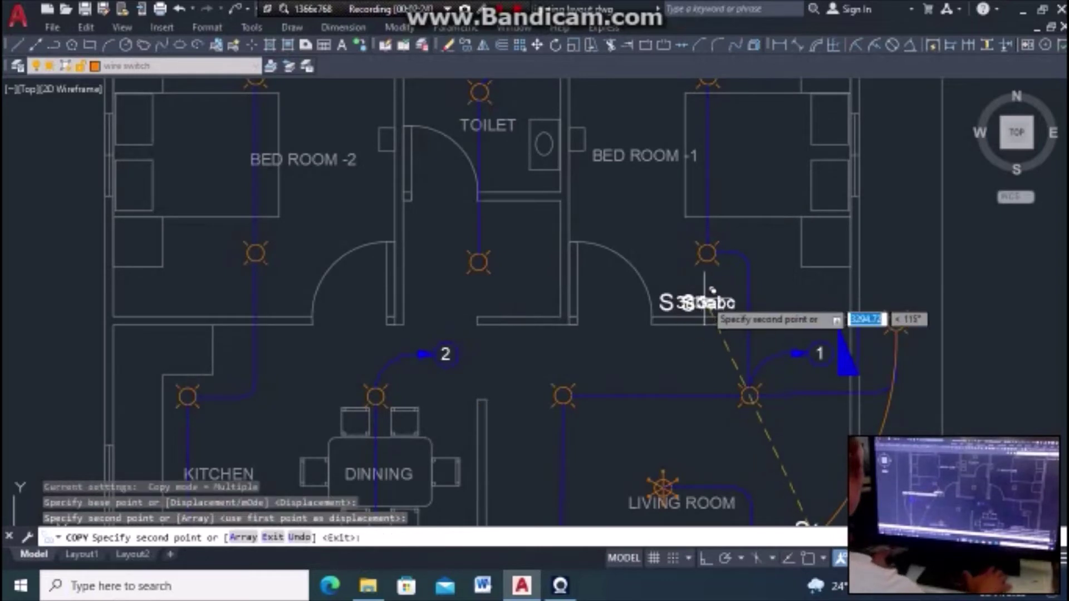
{"action": "key", "text": "Escape"}
Step: Edit the copied label's text from 3abc to 2ab
{"action": "scroll", "coordinate": [696, 306], "scroll_direction": "up", "scroll_amount": 3}
{"action": "left_click", "coordinate": [695, 301]}
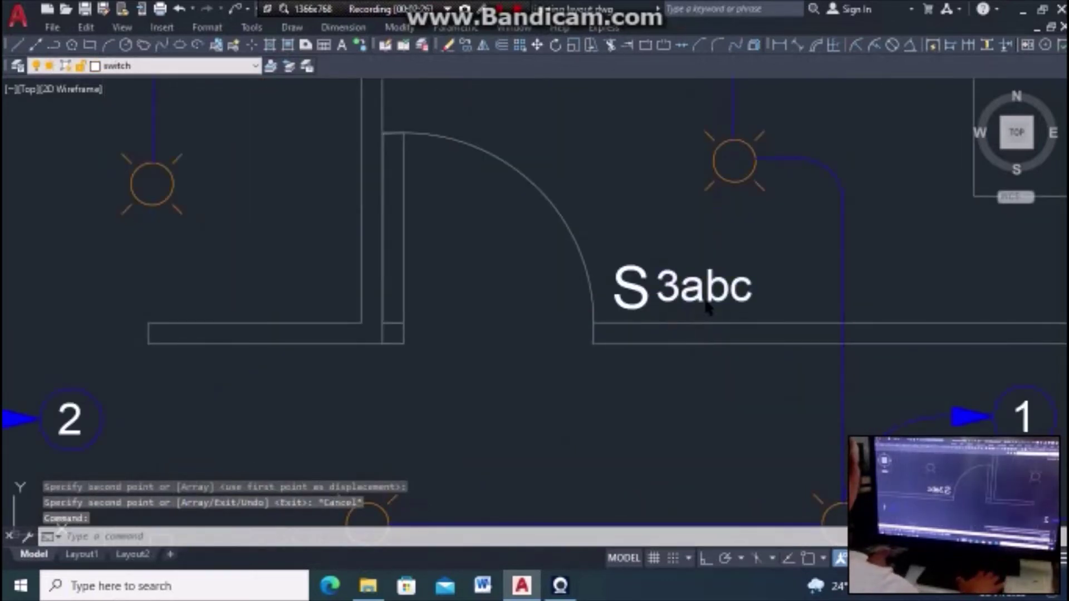
{"action": "double_click", "coordinate": [707, 306]}
{"action": "type", "text": "2"}
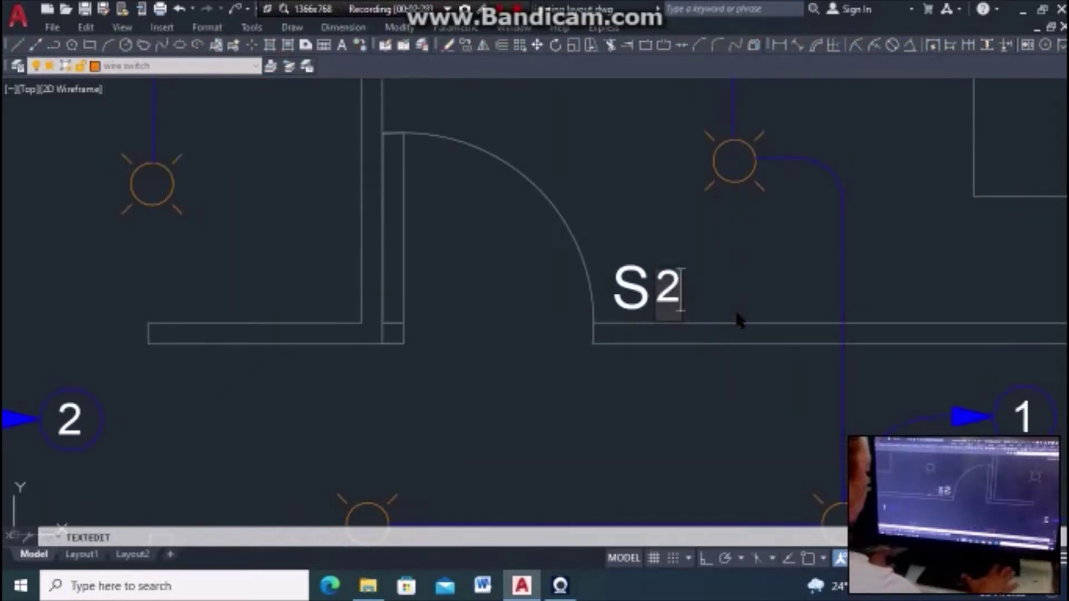
{"action": "type", "text": "ab"}
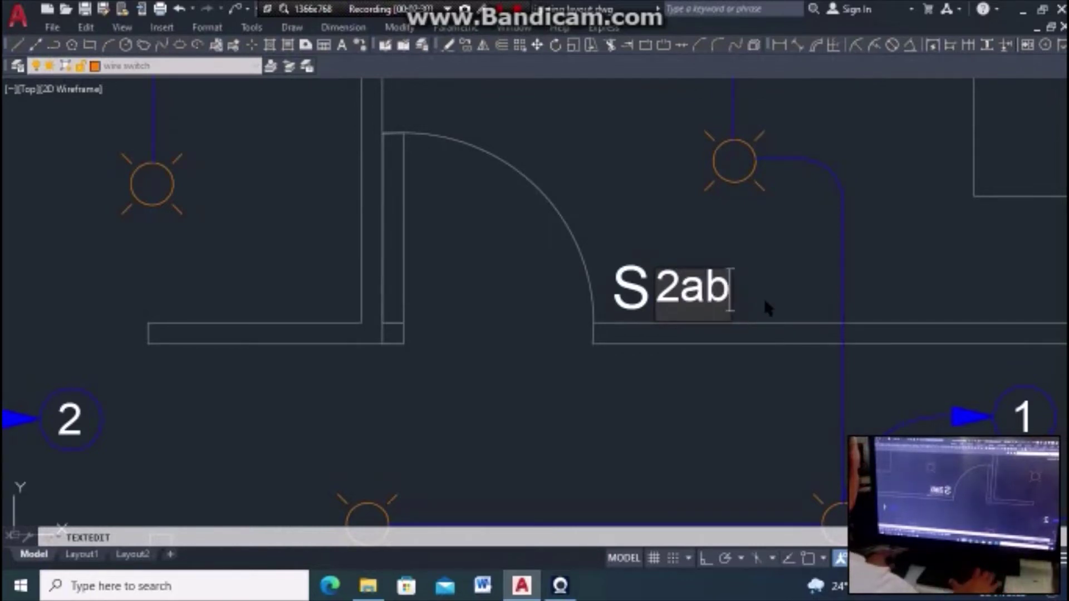
{"action": "left_click", "coordinate": [763, 298]}
{"action": "key", "text": "Escape"}
{"action": "scroll", "coordinate": [757, 289], "scroll_direction": "down", "scroll_amount": 5}
{"action": "scroll", "coordinate": [755, 287], "scroll_direction": "down", "scroll_amount": 3}
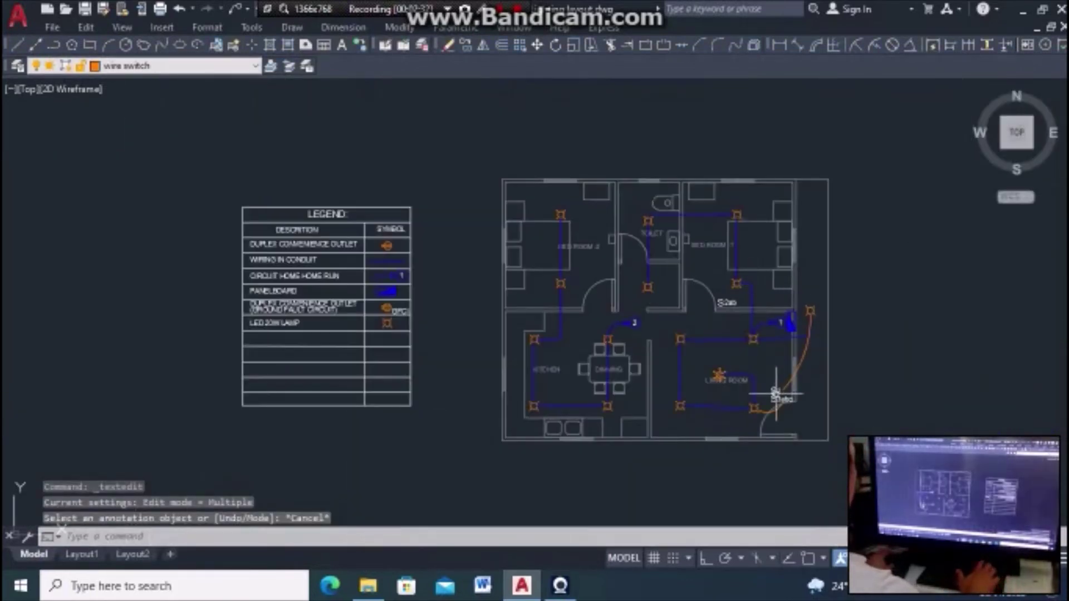
{"action": "scroll", "coordinate": [774, 393], "scroll_direction": "up", "scroll_amount": 4}
Step: Copy the 3abc text to a spot below the lower-right living-room lamp
{"action": "scroll", "coordinate": [768, 393], "scroll_direction": "down", "scroll_amount": 2}
{"action": "scroll", "coordinate": [776, 418], "scroll_direction": "up", "scroll_amount": 4}
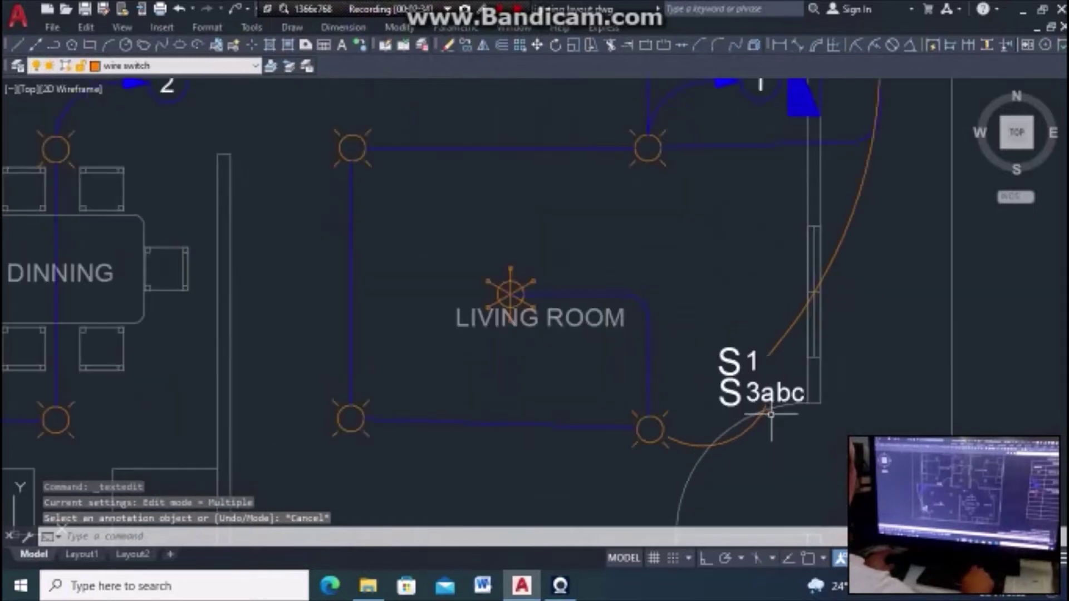
{"action": "scroll", "coordinate": [776, 422], "scroll_direction": "up", "scroll_amount": 2}
{"action": "type", "text": "o"}
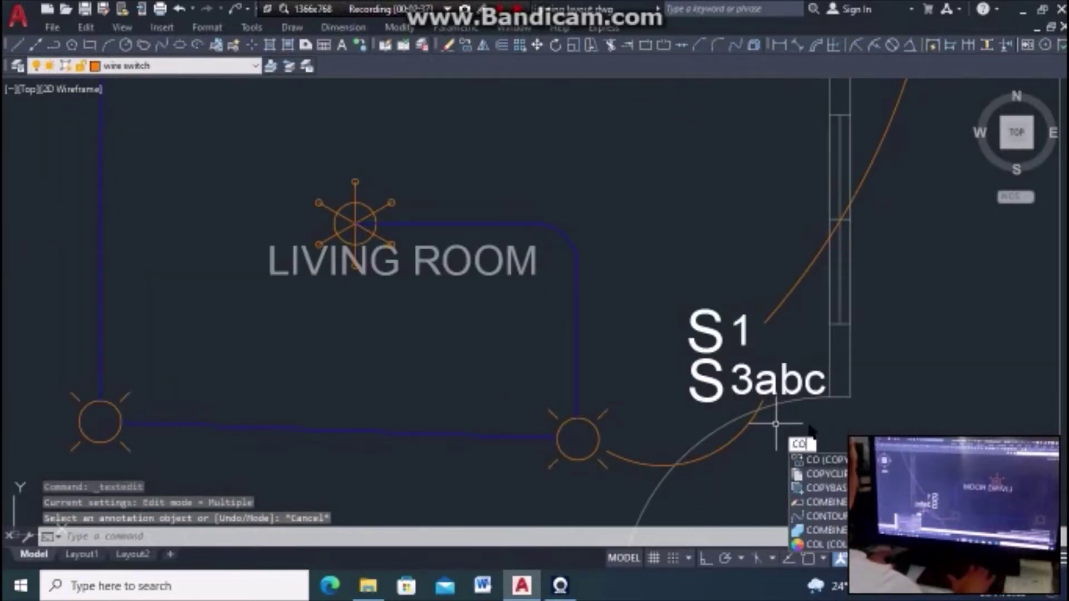
{"action": "key", "text": "Return"}
{"action": "left_click", "coordinate": [786, 385]}
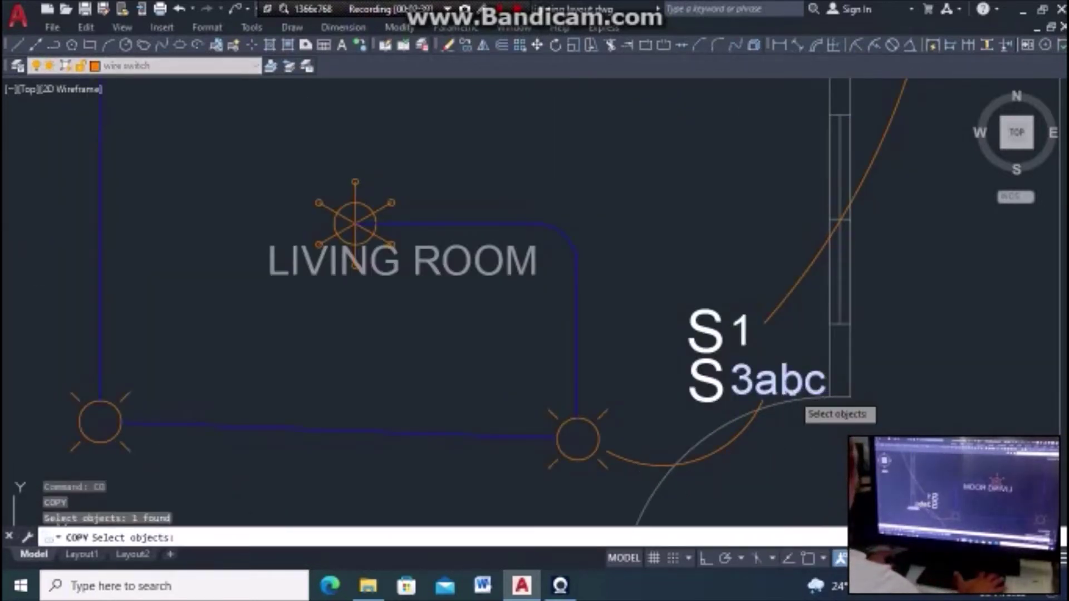
{"action": "key", "text": "Return"}
{"action": "left_click", "coordinate": [790, 383]}
{"action": "scroll", "coordinate": [791, 384], "scroll_direction": "down", "scroll_amount": 4}
{"action": "scroll", "coordinate": [707, 423], "scroll_direction": "up", "scroll_amount": 2}
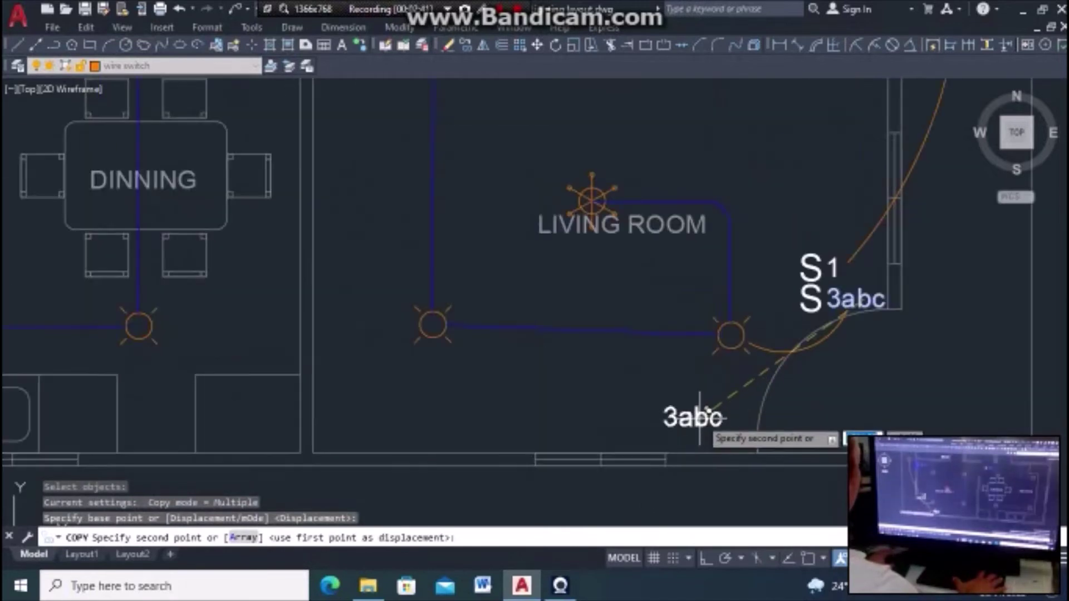
{"action": "left_click", "coordinate": [726, 384]}
{"action": "key", "text": "Escape"}
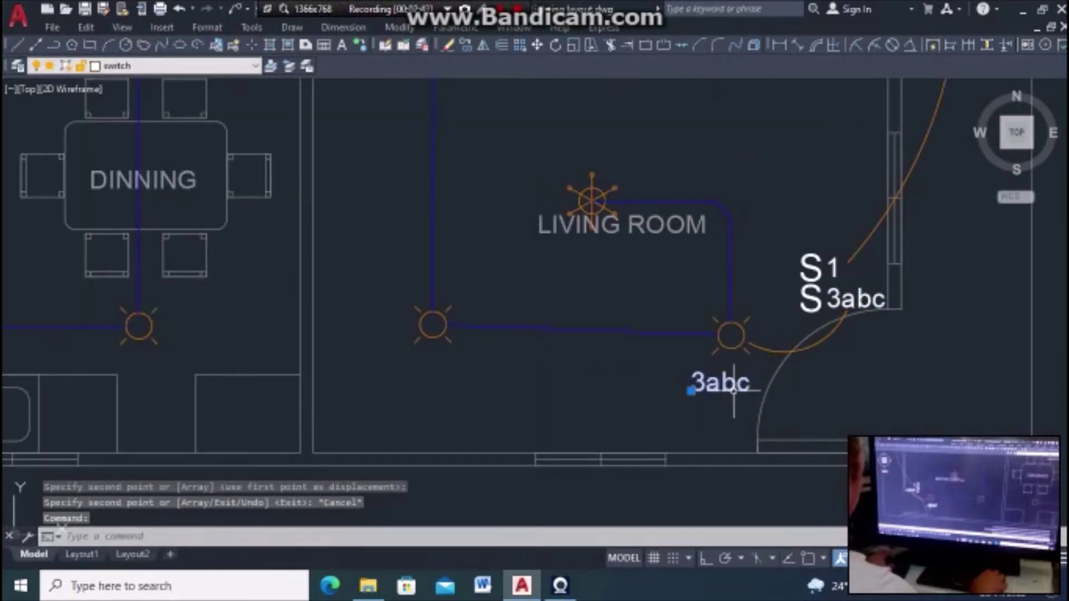
Step: Change the copied text to the circuit letter a
{"action": "double_click", "coordinate": [693, 389]}
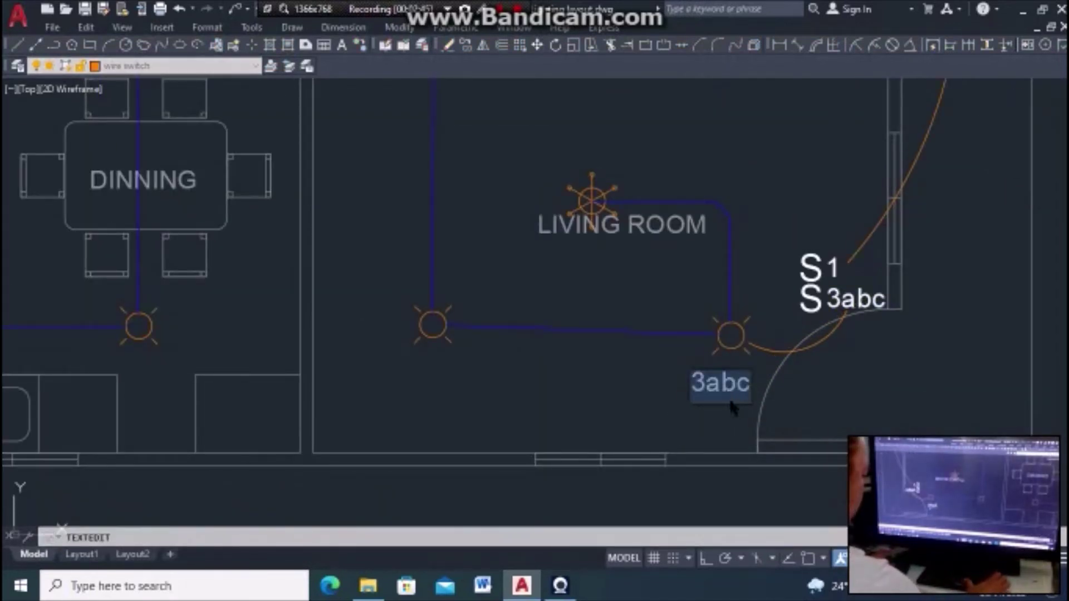
{"action": "type", "text": "a"}
{"action": "key", "text": "Return"}
{"action": "key", "text": "Escape"}
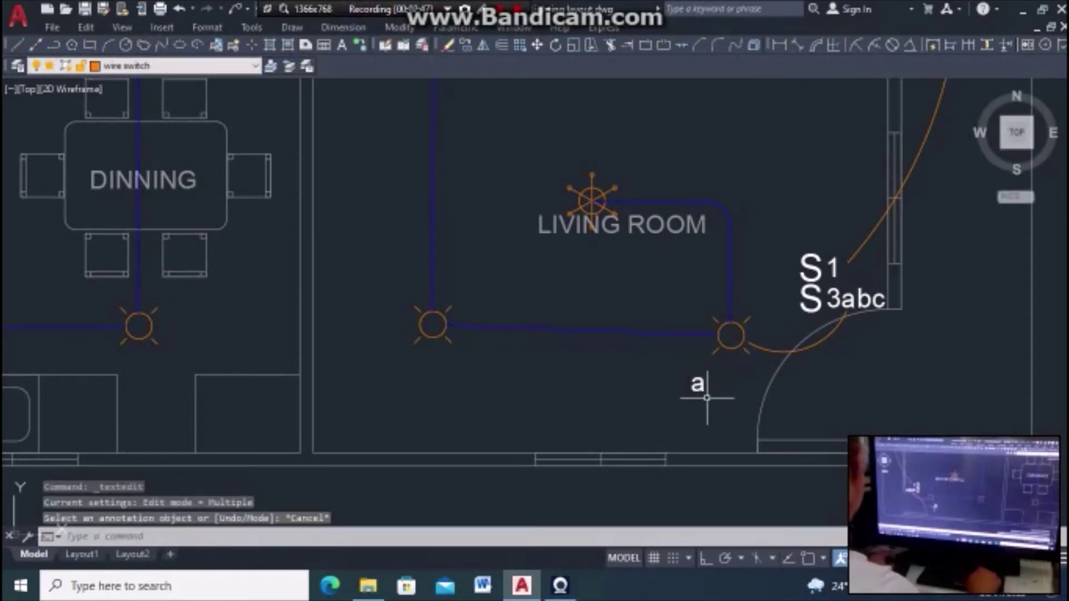
{"action": "type", "text": "CO"}
Step: Copy the letter a to sit under the lower-right lamp
{"action": "key", "text": "Return"}
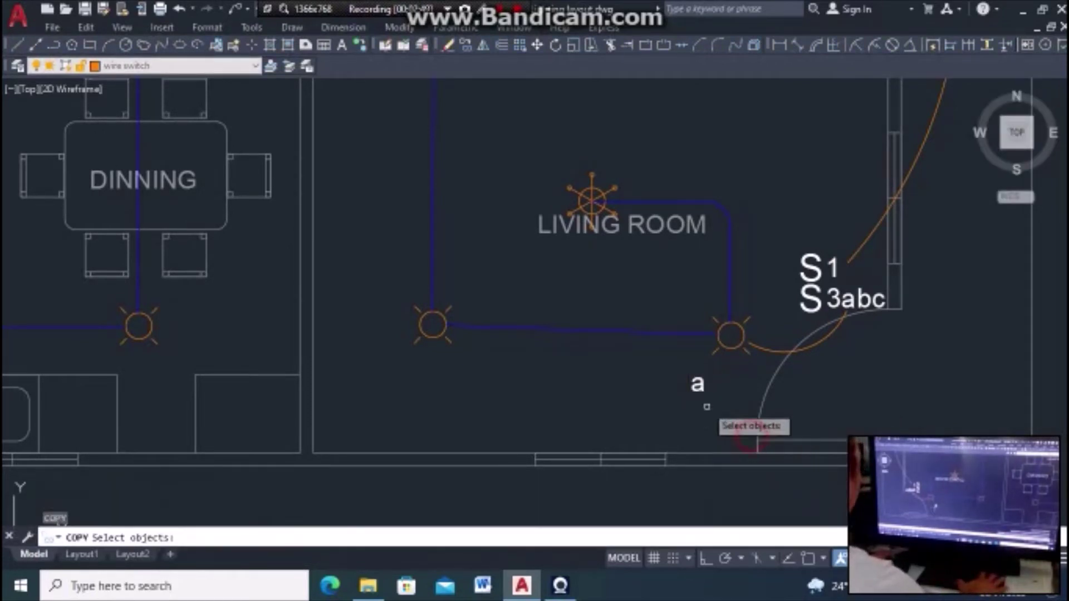
{"action": "left_click", "coordinate": [699, 384]}
{"action": "key", "text": "Return"}
{"action": "left_click", "coordinate": [727, 373]}
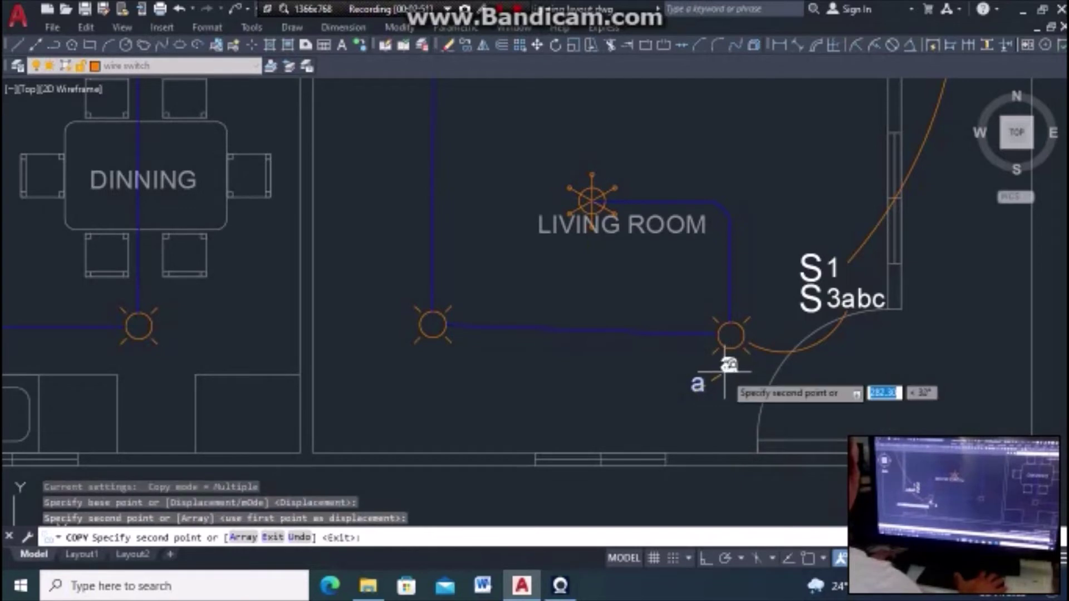
{"action": "key", "text": "Return"}
{"action": "type", "text": "M"}
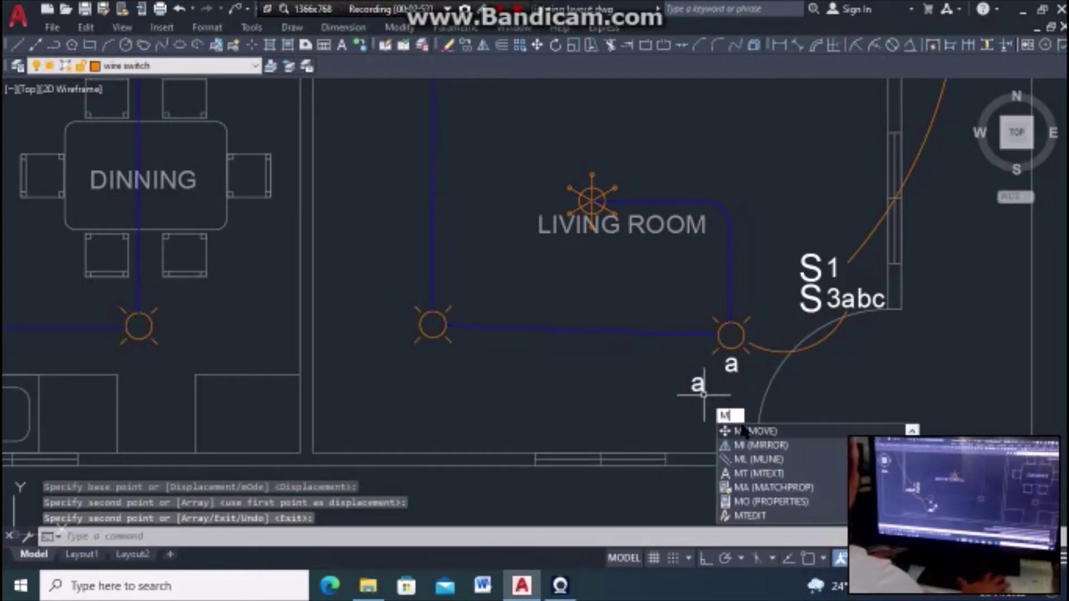
Step: Move the leftover letter a under the middle bottom lamp
{"action": "key", "text": "Return"}
{"action": "left_click", "coordinate": [698, 385]}
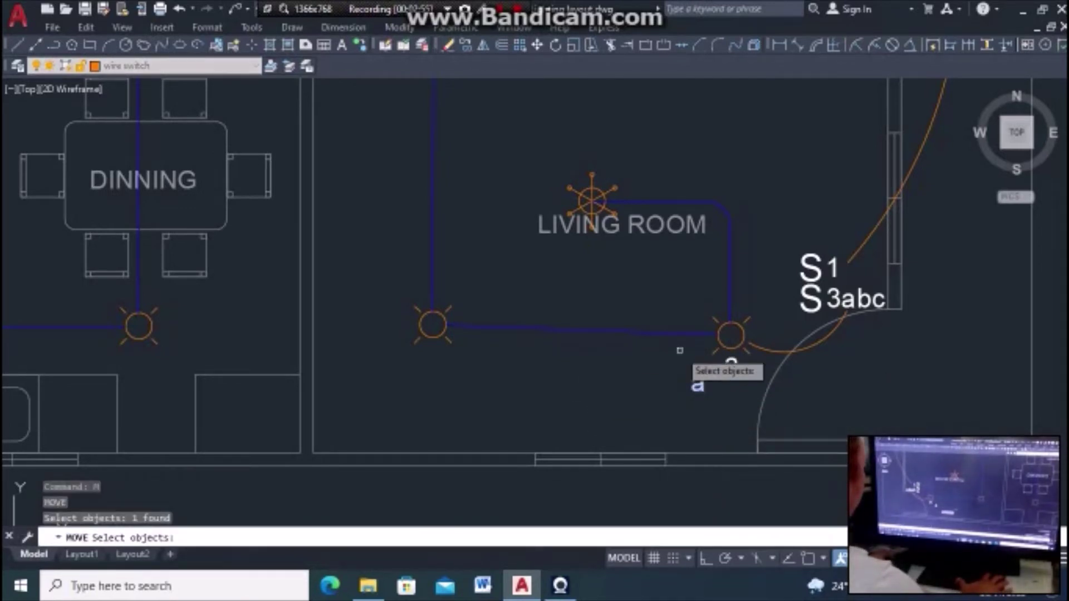
{"action": "left_click", "coordinate": [698, 384]}
{"action": "key", "text": "Return"}
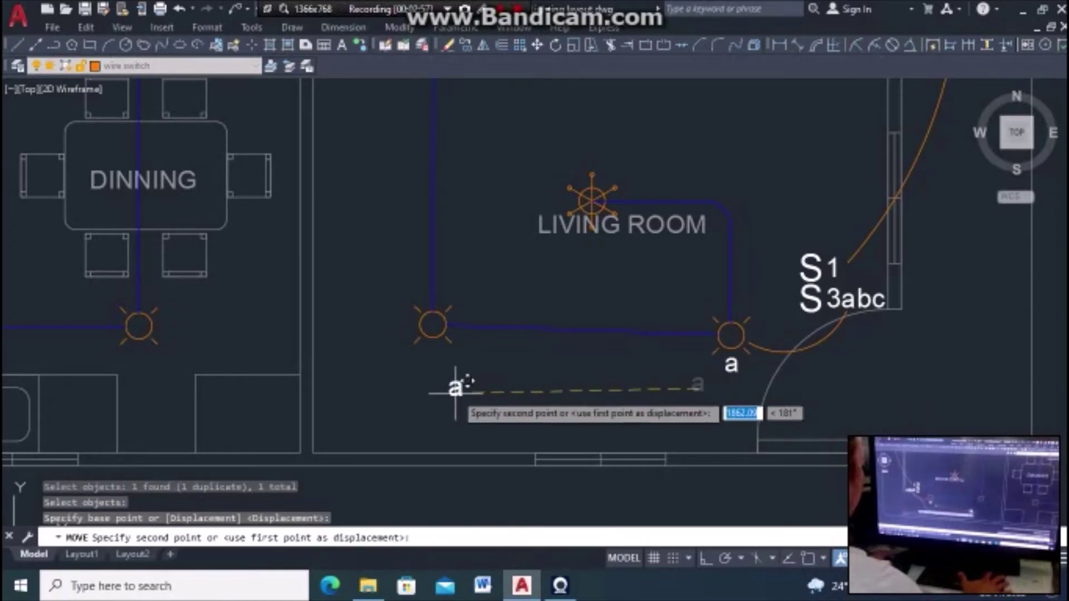
{"action": "left_click", "coordinate": [431, 355]}
{"action": "key", "text": "Escape"}
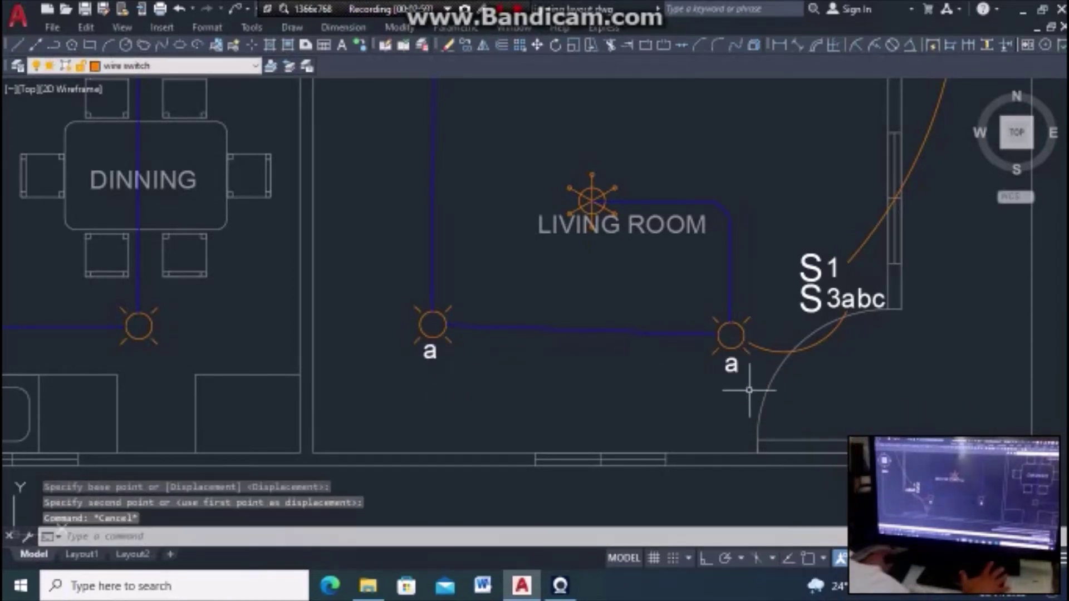
Step: Zoom out of the isometric switch detail and back into the living room's S1/S3abc switch labels
{"action": "scroll", "coordinate": [878, 320], "scroll_direction": "up", "scroll_amount": 4}
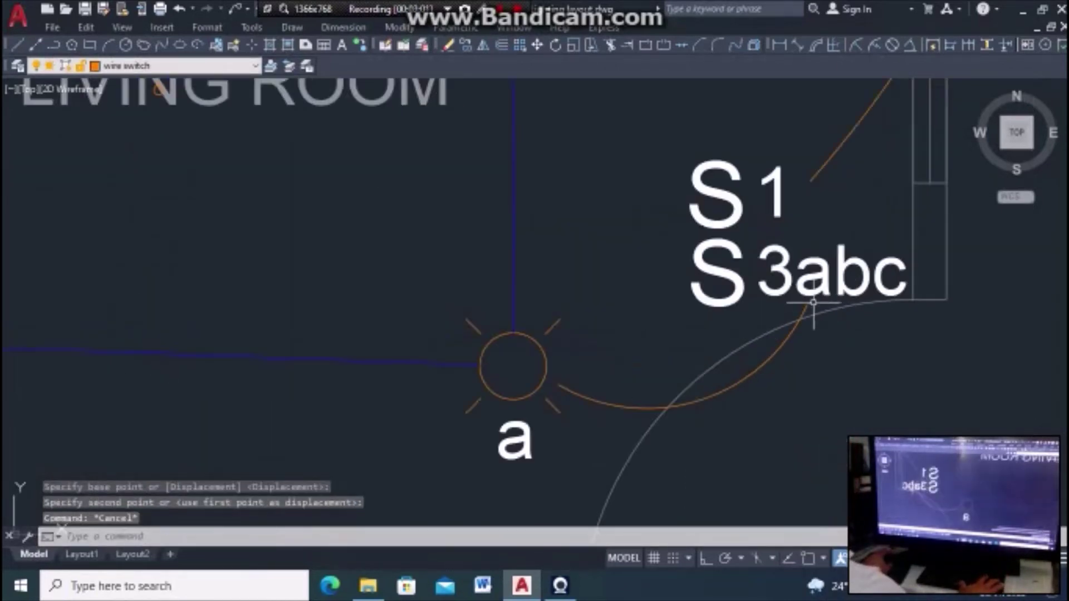
{"action": "scroll", "coordinate": [811, 311], "scroll_direction": "down", "scroll_amount": 4}
{"action": "scroll", "coordinate": [765, 335], "scroll_direction": "down", "scroll_amount": 2}
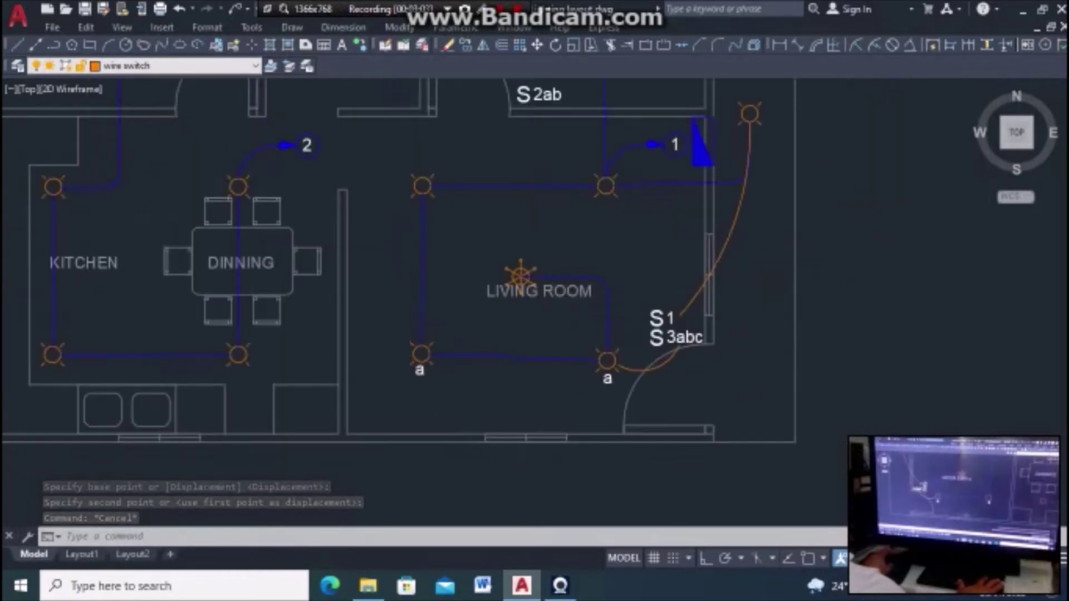
{"action": "scroll", "coordinate": [774, 351], "scroll_direction": "down", "scroll_amount": 4}
{"action": "scroll", "coordinate": [779, 367], "scroll_direction": "up", "scroll_amount": 3}
{"action": "scroll", "coordinate": [794, 393], "scroll_direction": "down", "scroll_amount": 3}
{"action": "scroll", "coordinate": [794, 394], "scroll_direction": "up", "scroll_amount": 5}
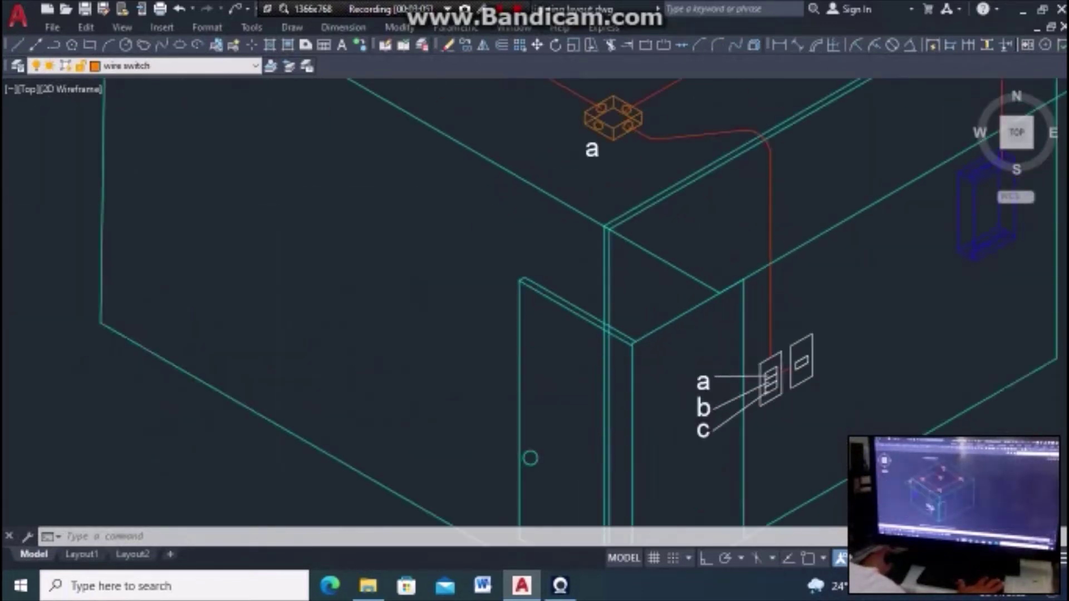
{"action": "scroll", "coordinate": [780, 368], "scroll_direction": "up", "scroll_amount": 3}
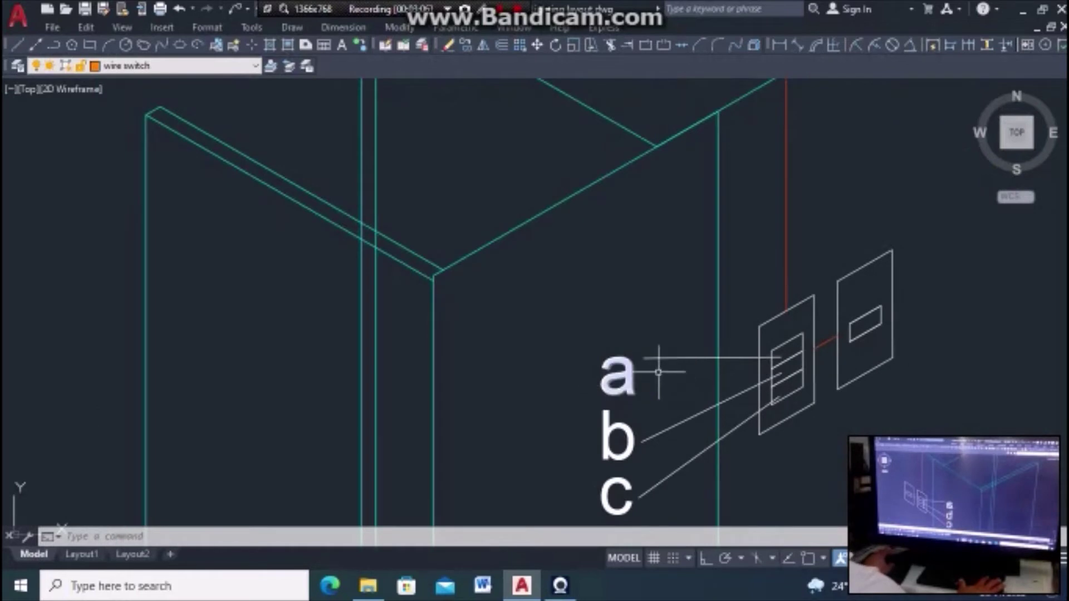
{"action": "scroll", "coordinate": [658, 372], "scroll_direction": "down", "scroll_amount": 5}
{"action": "scroll", "coordinate": [744, 359], "scroll_direction": "up", "scroll_amount": 1}
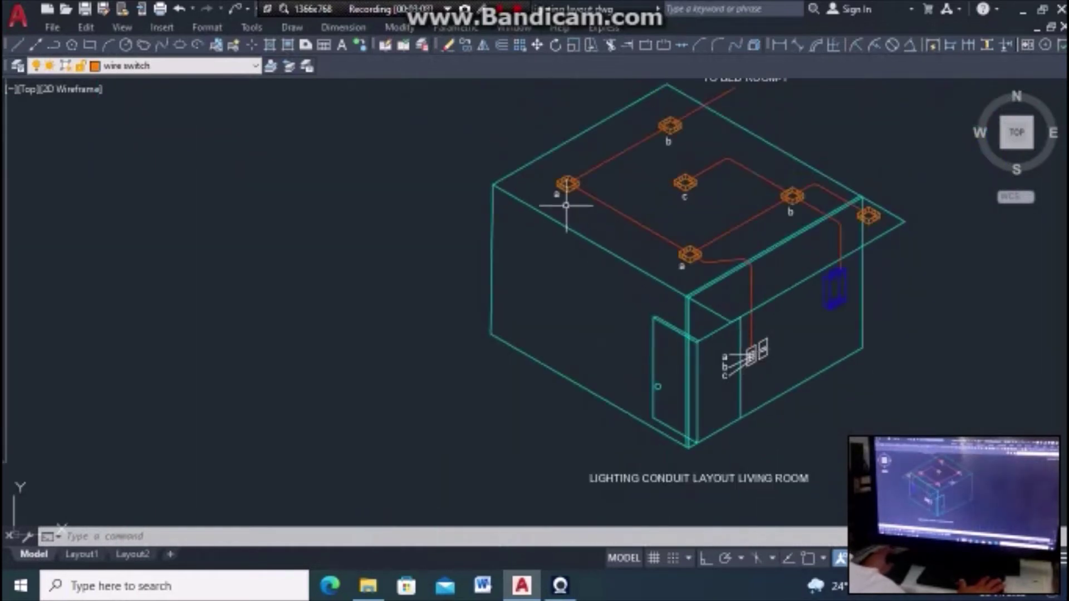
{"action": "scroll", "coordinate": [566, 206], "scroll_direction": "up", "scroll_amount": 2}
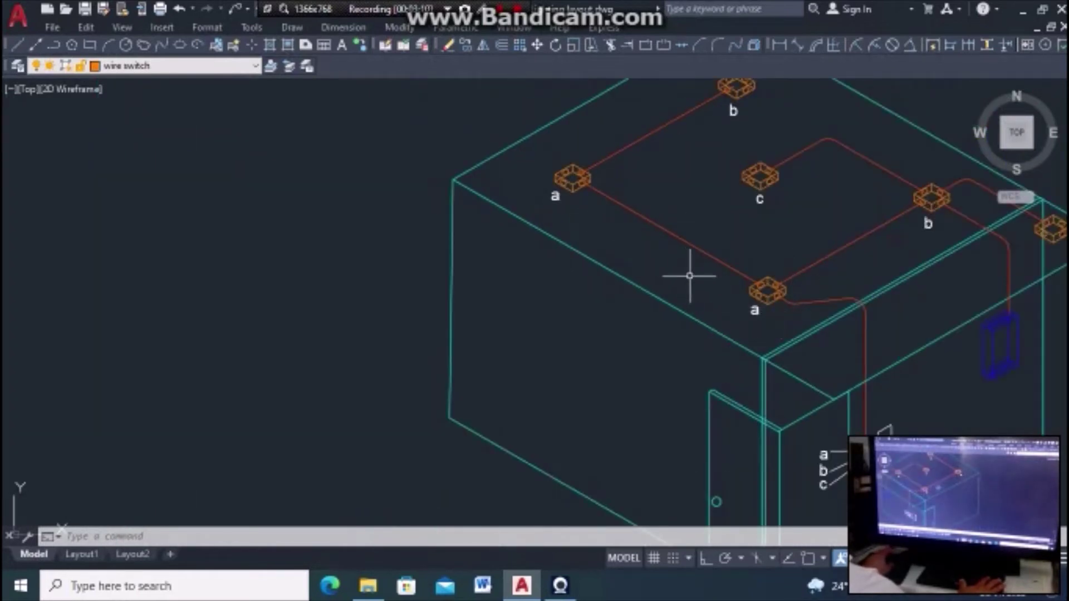
{"action": "scroll", "coordinate": [756, 286], "scroll_direction": "down", "scroll_amount": 3}
{"action": "scroll", "coordinate": [859, 234], "scroll_direction": "down", "scroll_amount": 3}
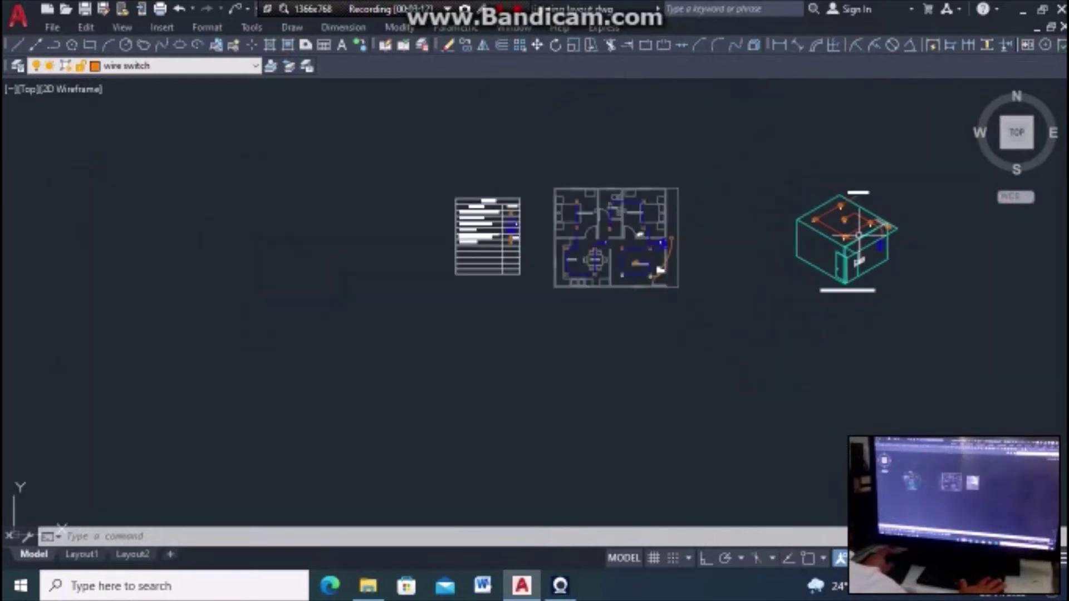
{"action": "scroll", "coordinate": [418, 322], "scroll_direction": "up", "scroll_amount": 3}
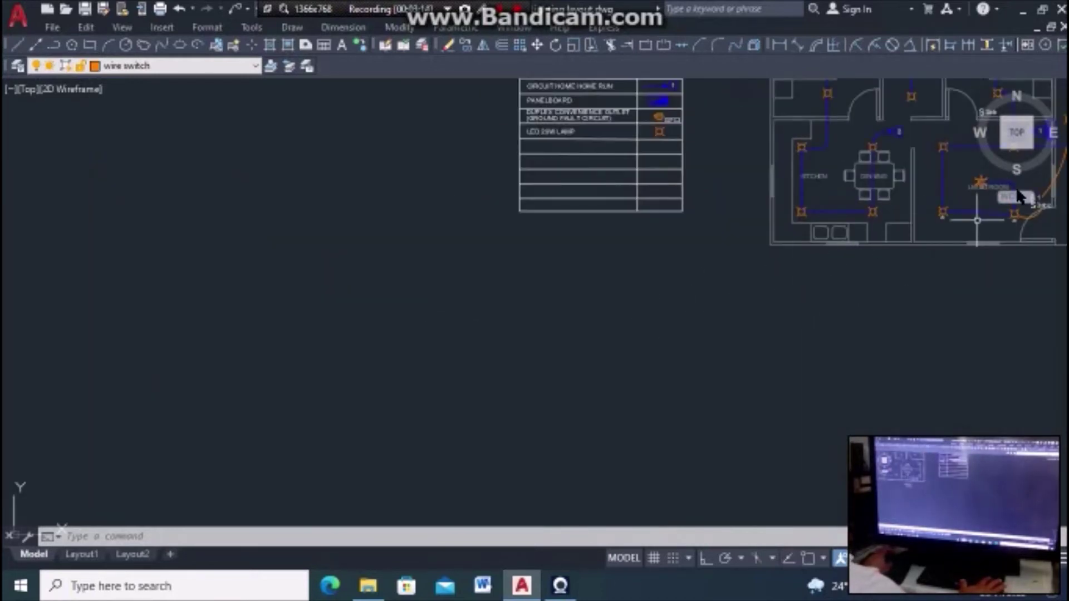
{"action": "scroll", "coordinate": [1016, 191], "scroll_direction": "up", "scroll_amount": 3}
{"action": "scroll", "coordinate": [299, 429], "scroll_direction": "down", "scroll_amount": 2}
{"action": "scroll", "coordinate": [724, 323], "scroll_direction": "up", "scroll_amount": 4}
{"action": "type", "text": "CO"}
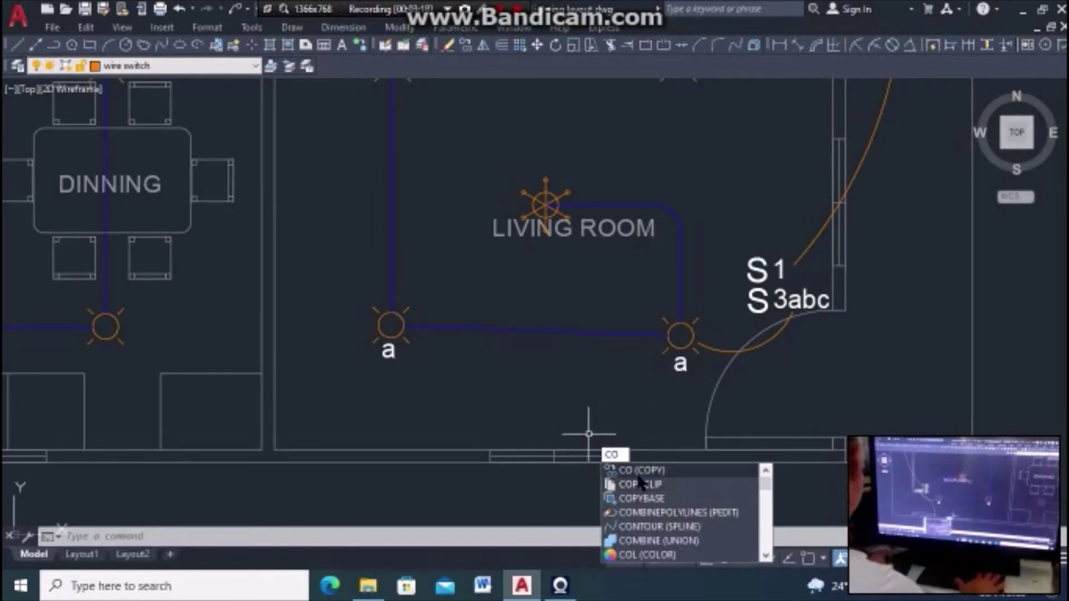
Step: Copy the left and right lamps' a labels up to the two upper living-room lamps
{"action": "key", "text": "Return"}
{"action": "left_click", "coordinate": [680, 363]}
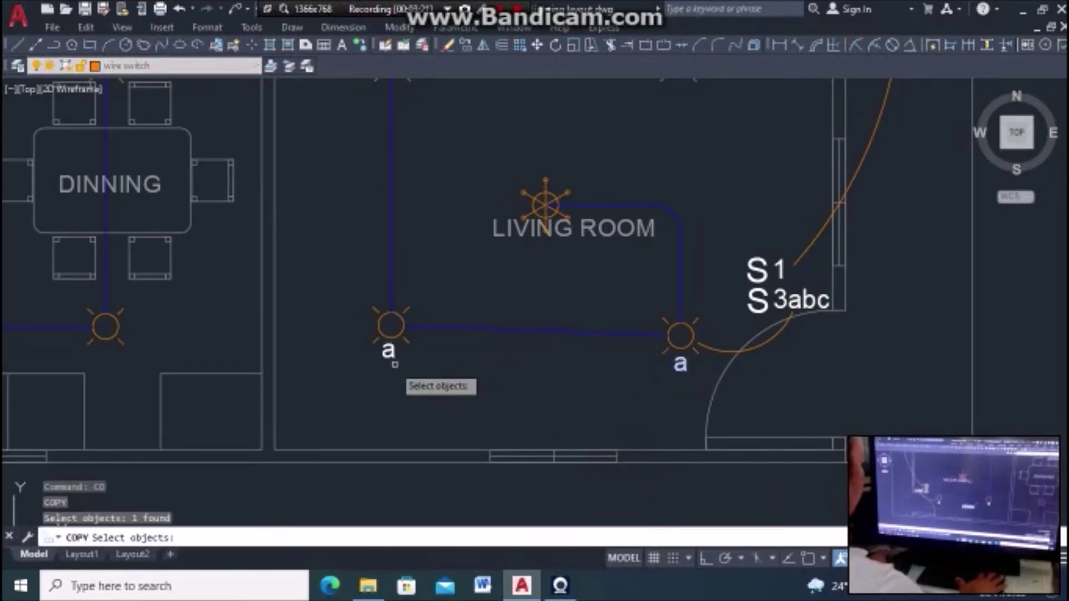
{"action": "left_click", "coordinate": [389, 351]}
{"action": "key", "text": "Return"}
{"action": "left_click", "coordinate": [604, 363]}
{"action": "scroll", "coordinate": [615, 346], "scroll_direction": "down", "scroll_amount": 3}
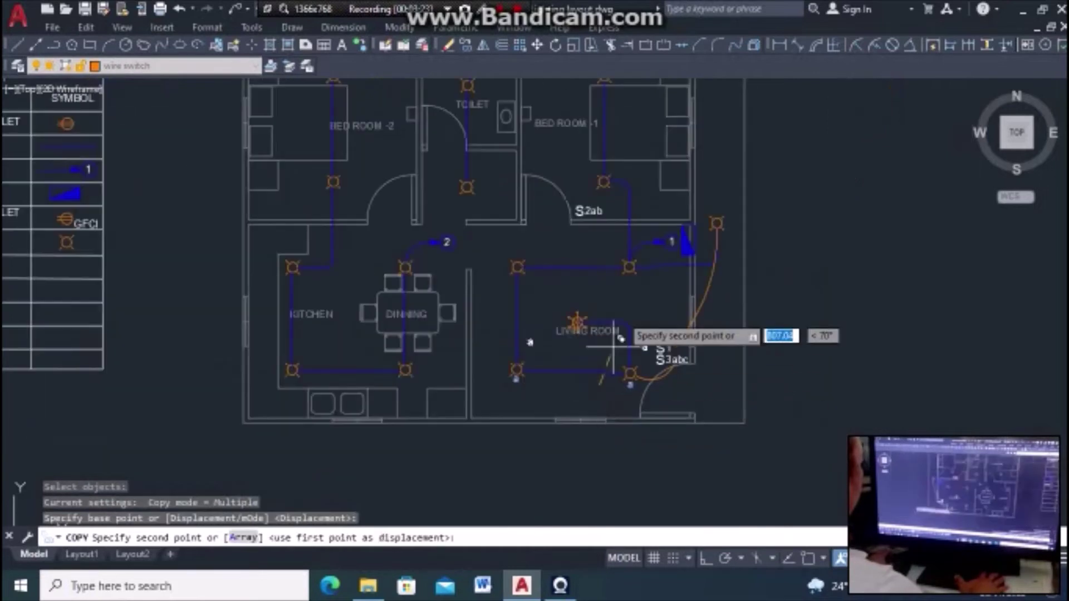
{"action": "scroll", "coordinate": [617, 335], "scroll_direction": "up", "scroll_amount": 4}
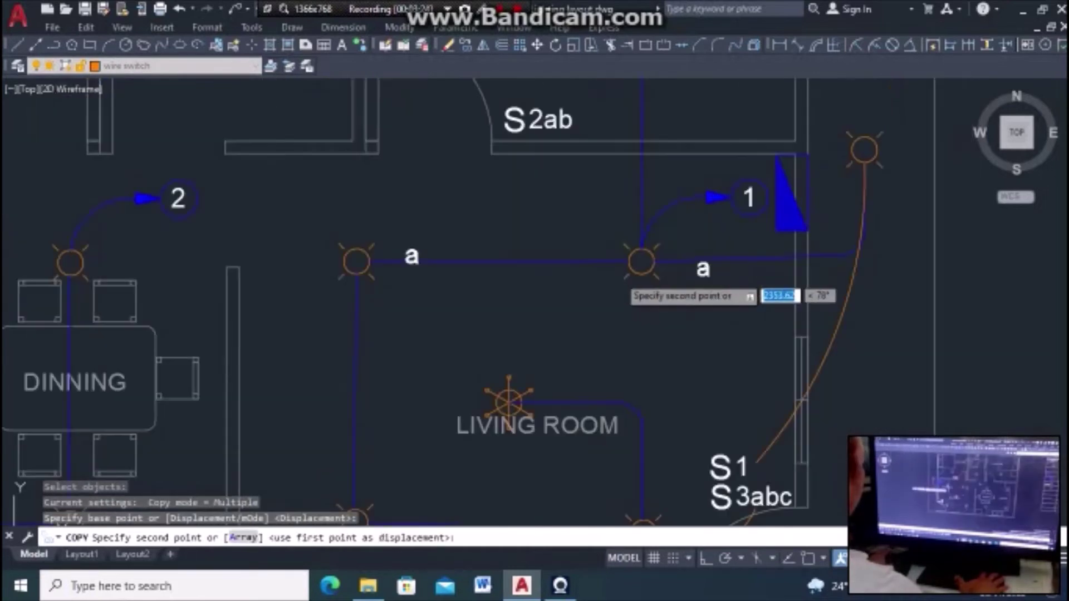
{"action": "left_click", "coordinate": [573, 298]}
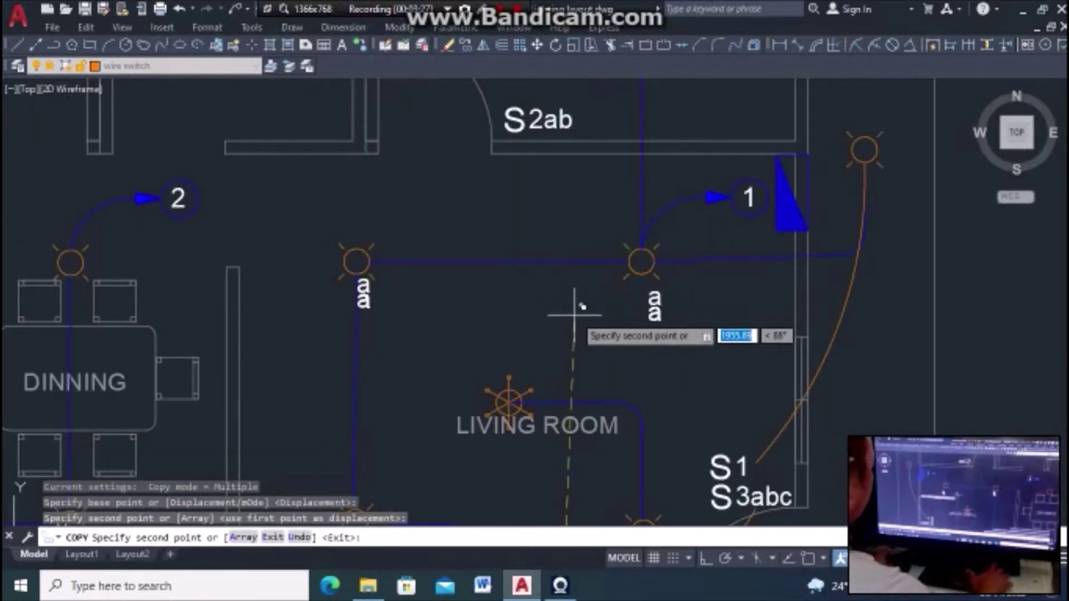
{"action": "key", "text": "Escape"}
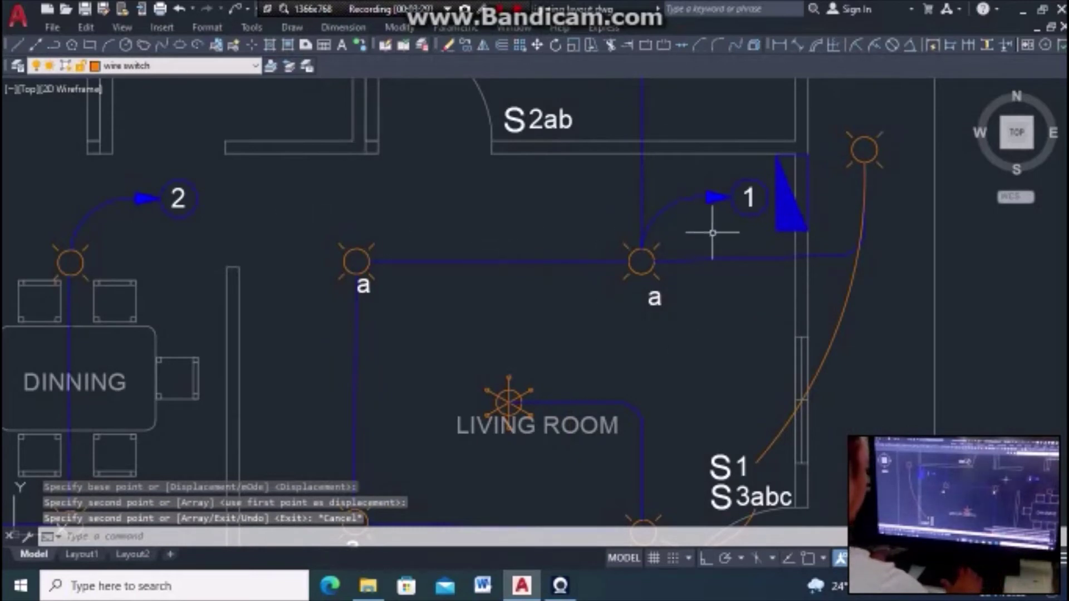
Step: Change both copied upper-lamp labels to the circuit letter b
{"action": "left_click", "coordinate": [663, 297]}
{"action": "double_click", "coordinate": [667, 299]}
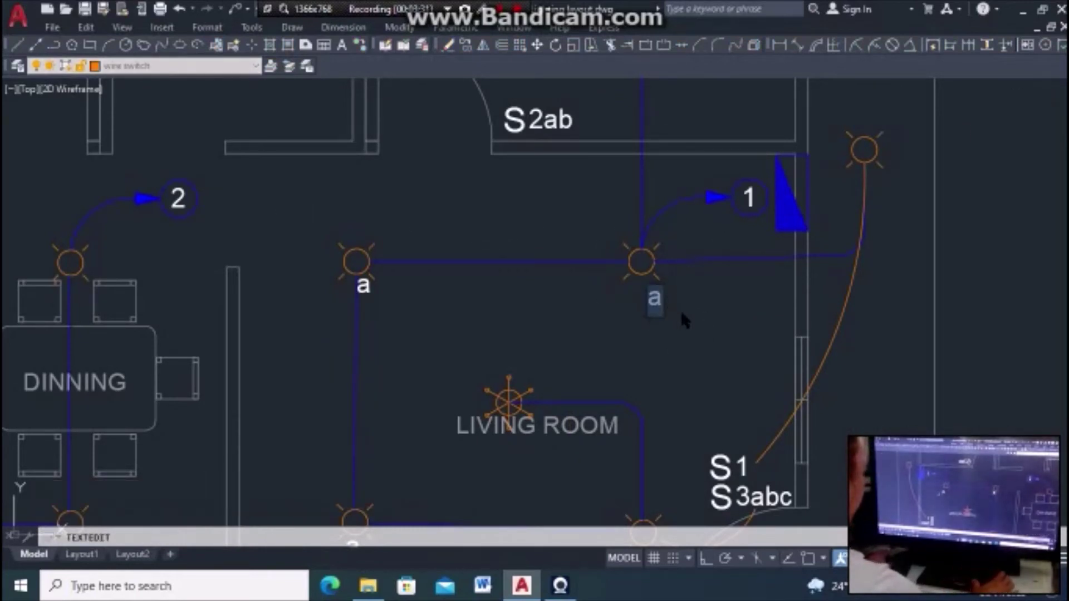
{"action": "type", "text": "b"}
{"action": "key", "text": "Return"}
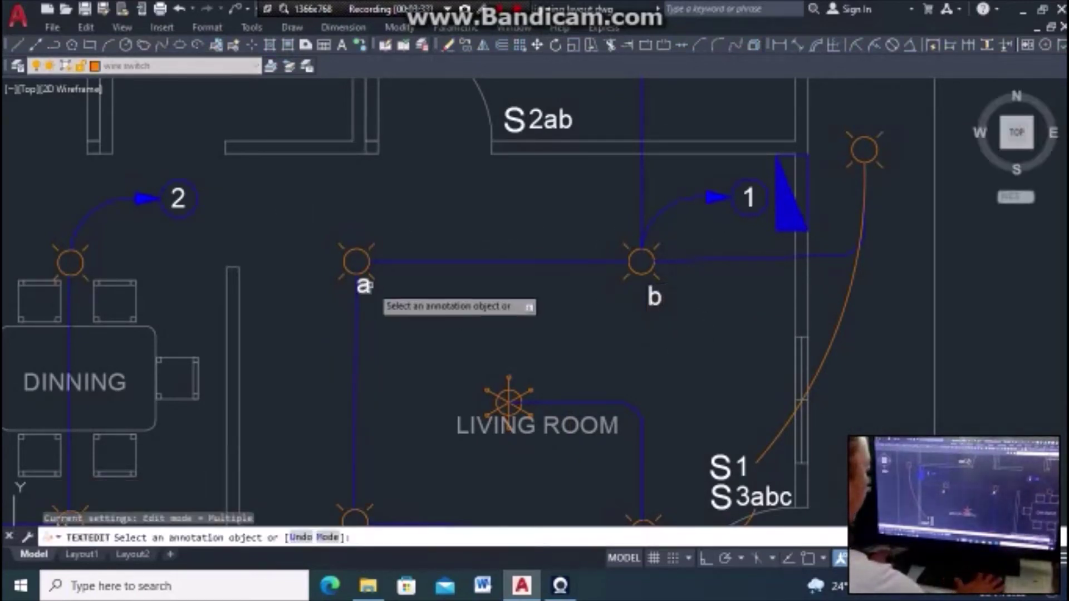
{"action": "left_click", "coordinate": [367, 287]}
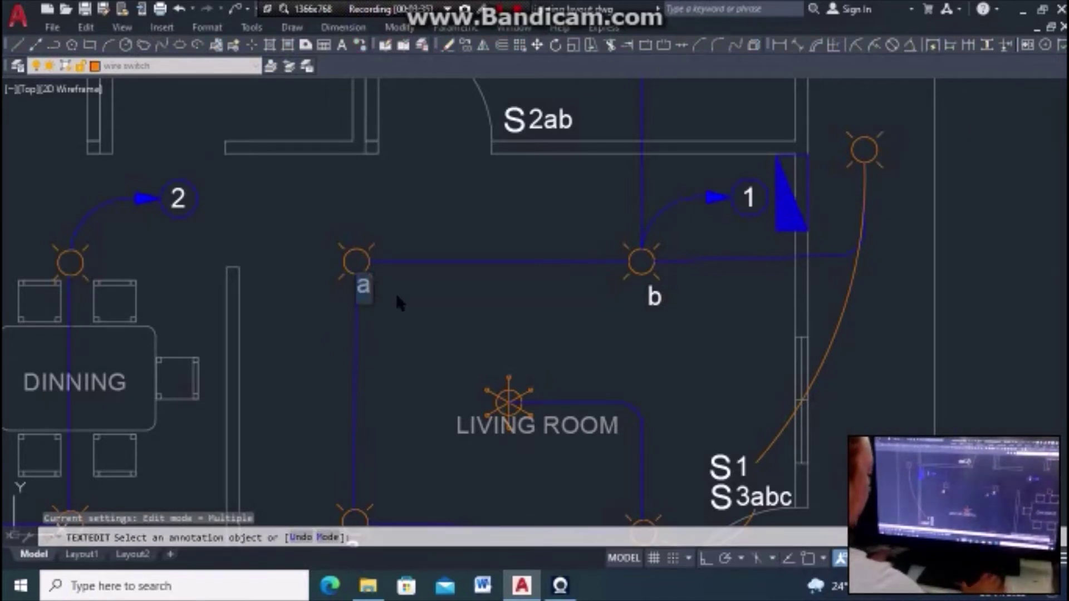
{"action": "type", "text": "b"}
{"action": "key", "text": "Return"}
{"action": "key", "text": "Escape"}
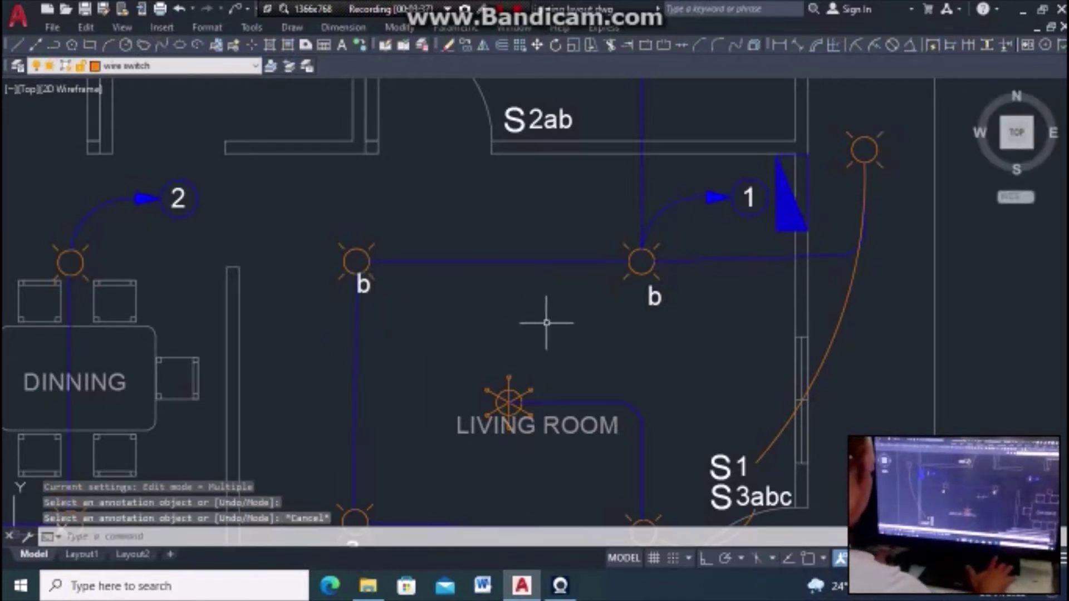
Step: Try to reposition the b labels with MOVE, cancelling both attempts
{"action": "scroll", "coordinate": [377, 307], "scroll_direction": "up", "scroll_amount": 4}
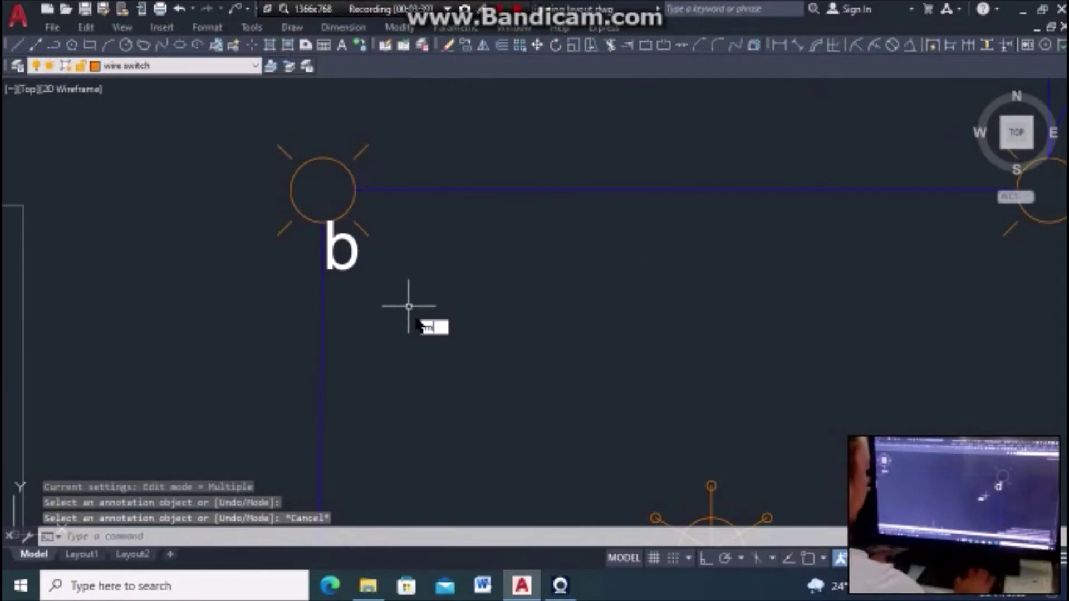
{"action": "type", "text": "m"}
{"action": "key", "text": "Return"}
{"action": "left_click", "coordinate": [347, 255]}
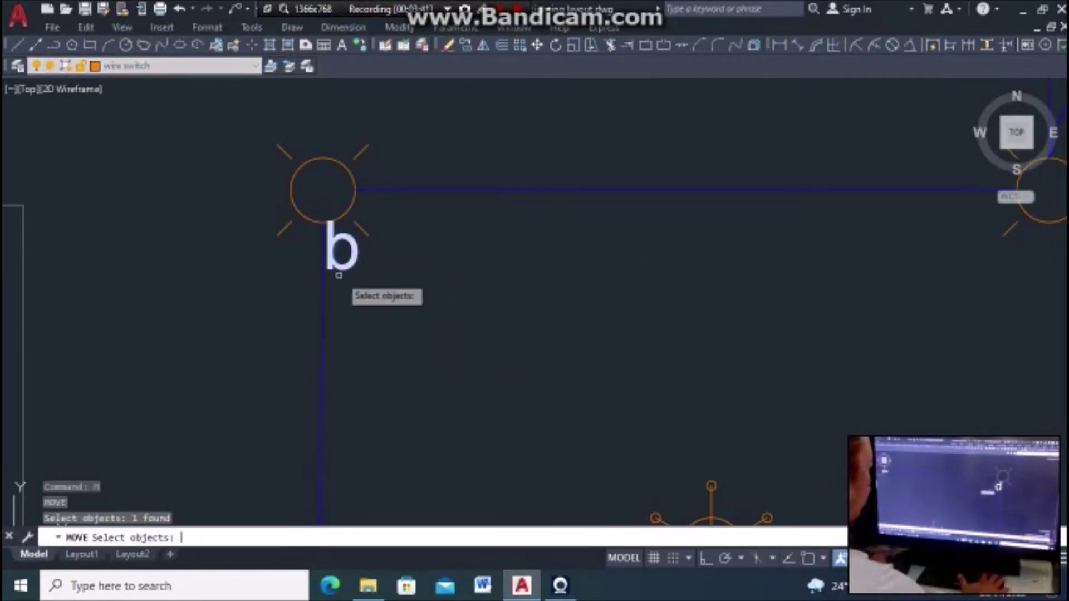
{"action": "key", "text": "Return"}
{"action": "left_click", "coordinate": [334, 255]}
{"action": "key", "text": "Escape"}
{"action": "scroll", "coordinate": [332, 273], "scroll_direction": "down", "scroll_amount": 4}
{"action": "scroll", "coordinate": [636, 290], "scroll_direction": "up", "scroll_amount": 4}
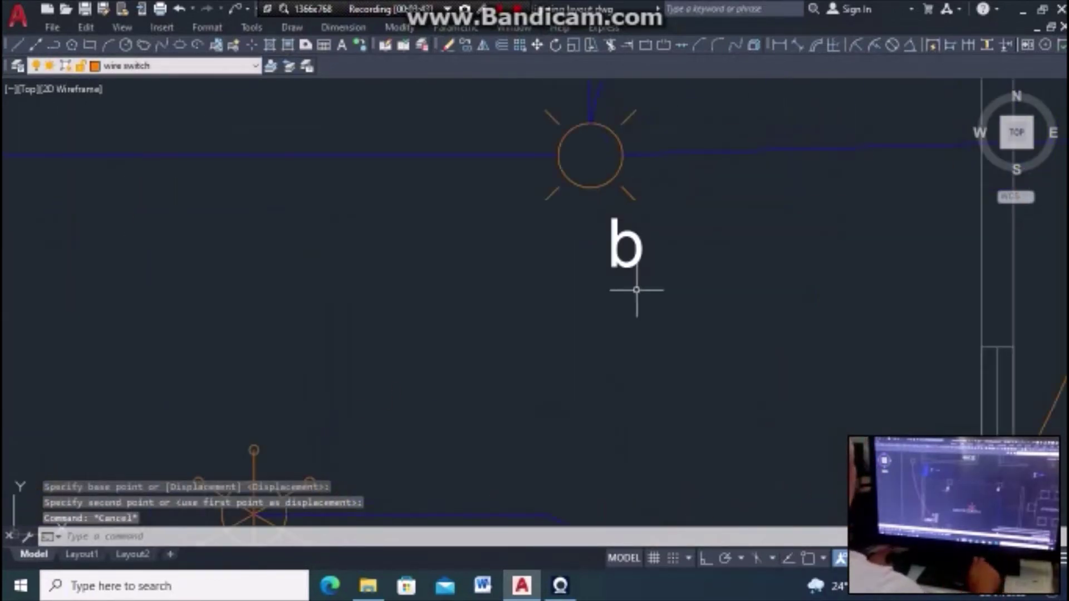
{"action": "type", "text": "M"}
{"action": "key", "text": "Return"}
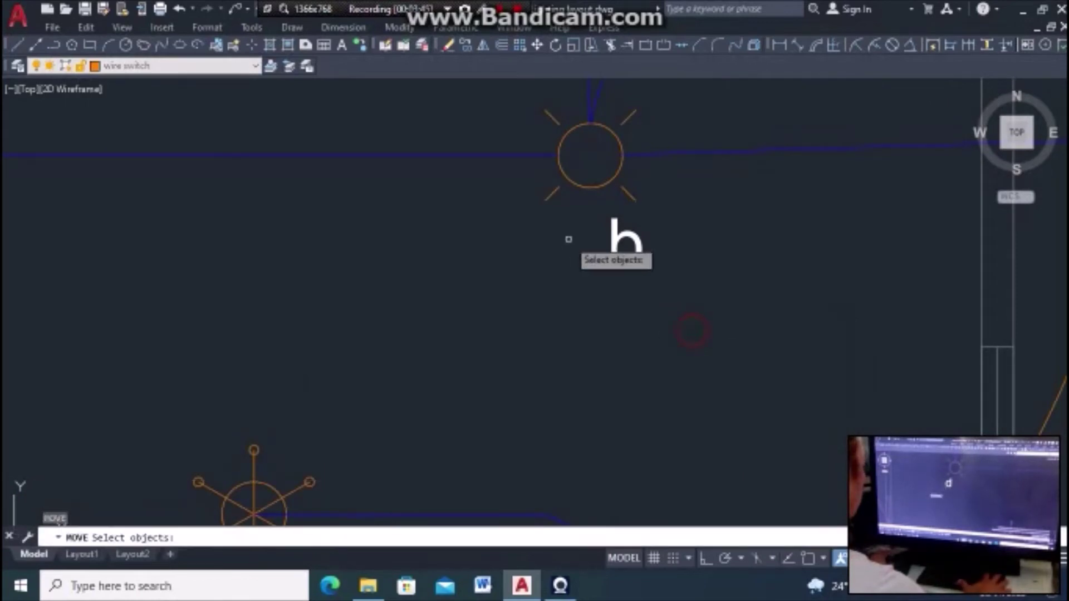
{"action": "left_click", "coordinate": [627, 250]}
{"action": "key", "text": "Return"}
{"action": "left_click", "coordinate": [660, 245]}
{"action": "key", "text": "Escape"}
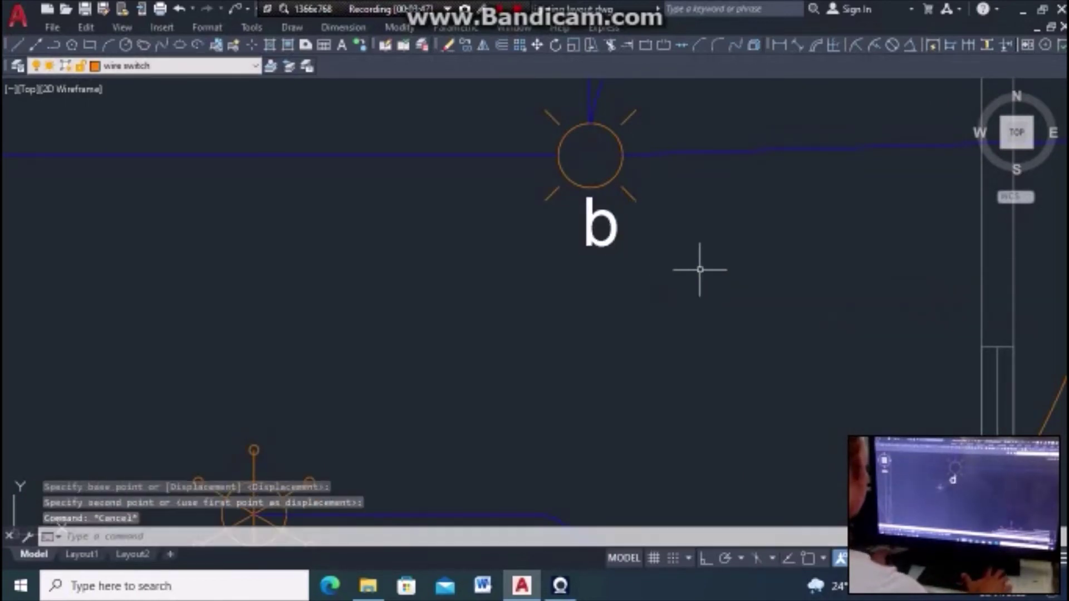
{"action": "key", "text": "Escape"}
{"action": "scroll", "coordinate": [738, 273], "scroll_direction": "down", "scroll_amount": 5}
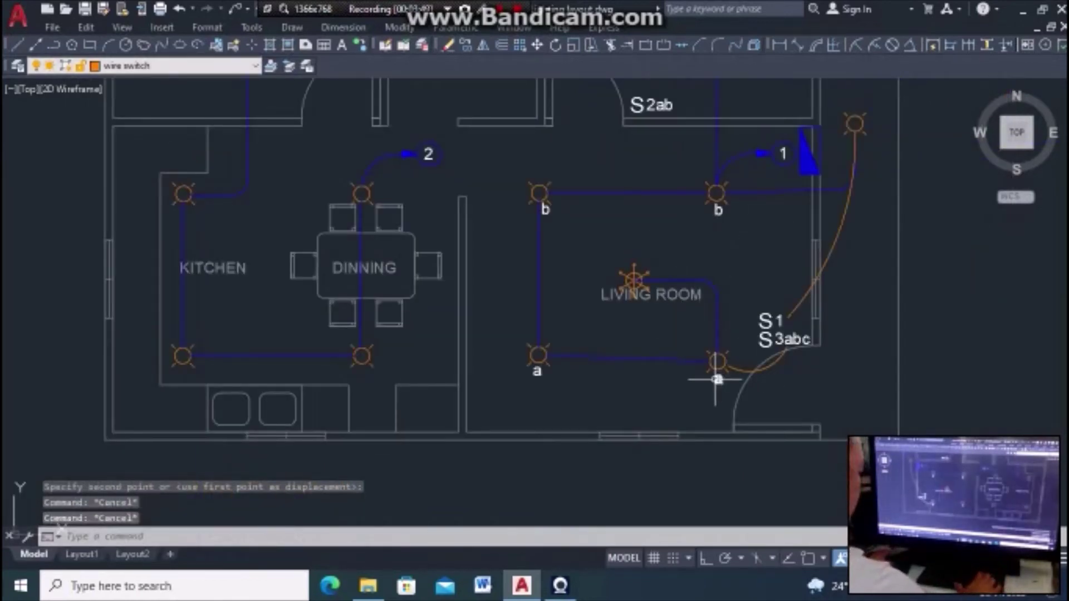
Step: Copy the lower-right lamp's a label beside the central ceiling fixture and change it to c
{"action": "type", "text": "co"}
{"action": "key", "text": "Return"}
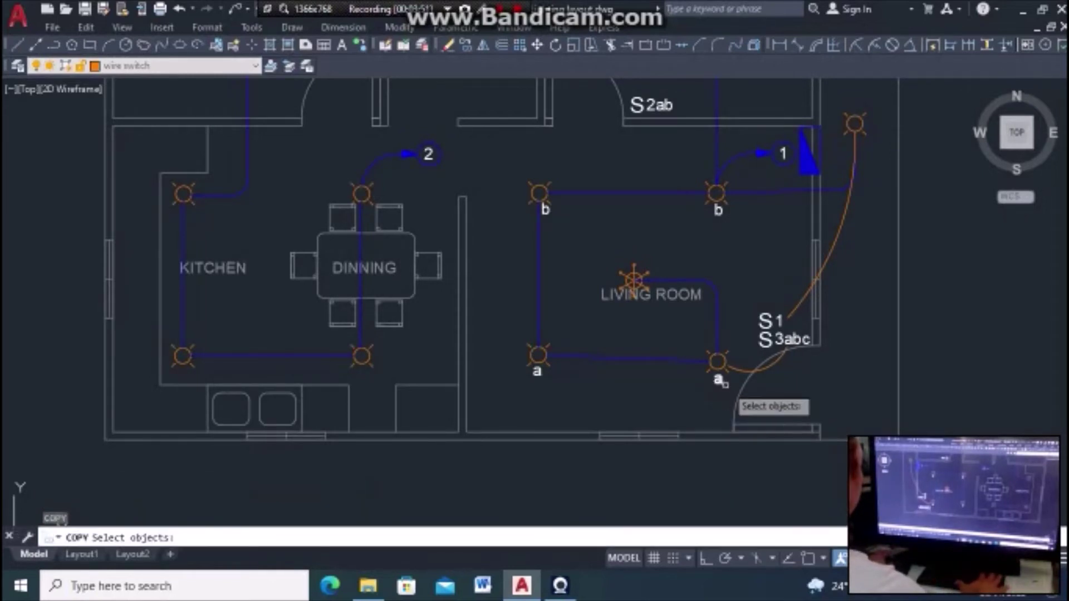
{"action": "left_click", "coordinate": [719, 378]}
{"action": "key", "text": "Return"}
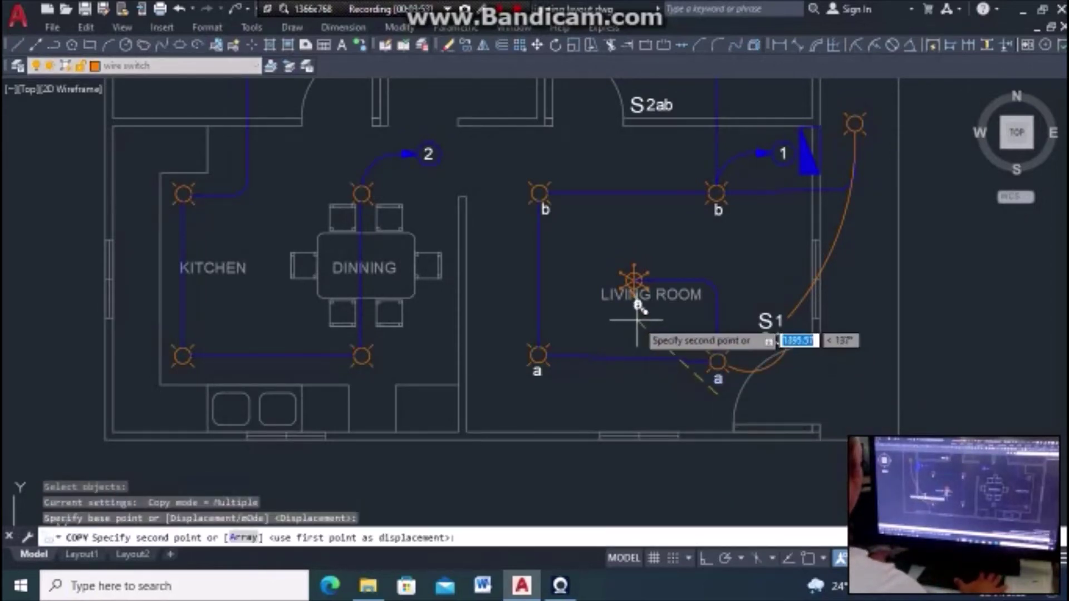
{"action": "left_click", "coordinate": [642, 270]}
{"action": "key", "text": "Escape"}
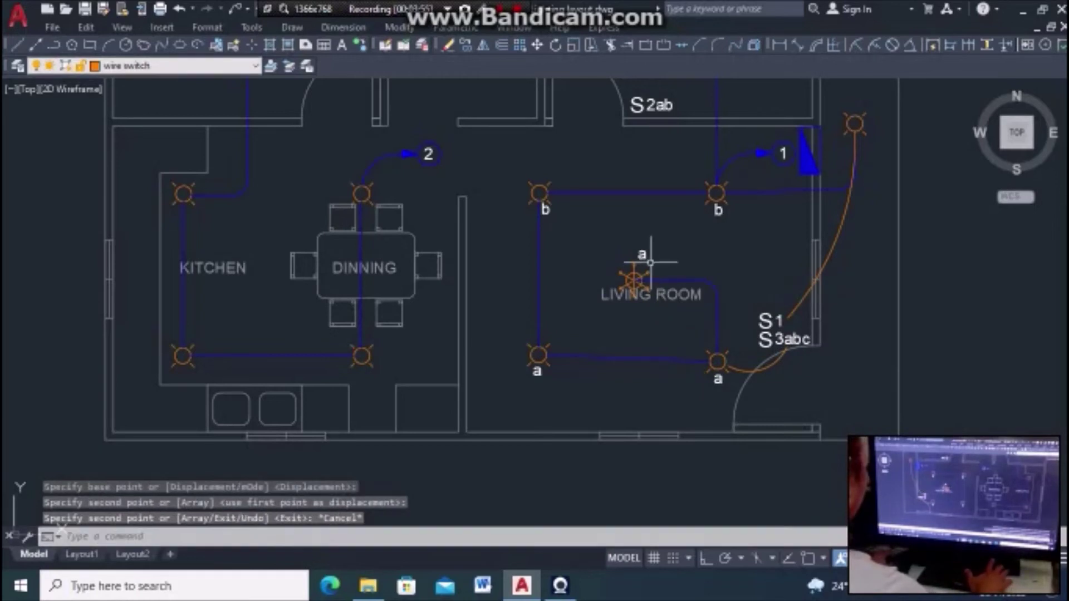
{"action": "double_click", "coordinate": [642, 256]}
{"action": "type", "text": "c"}
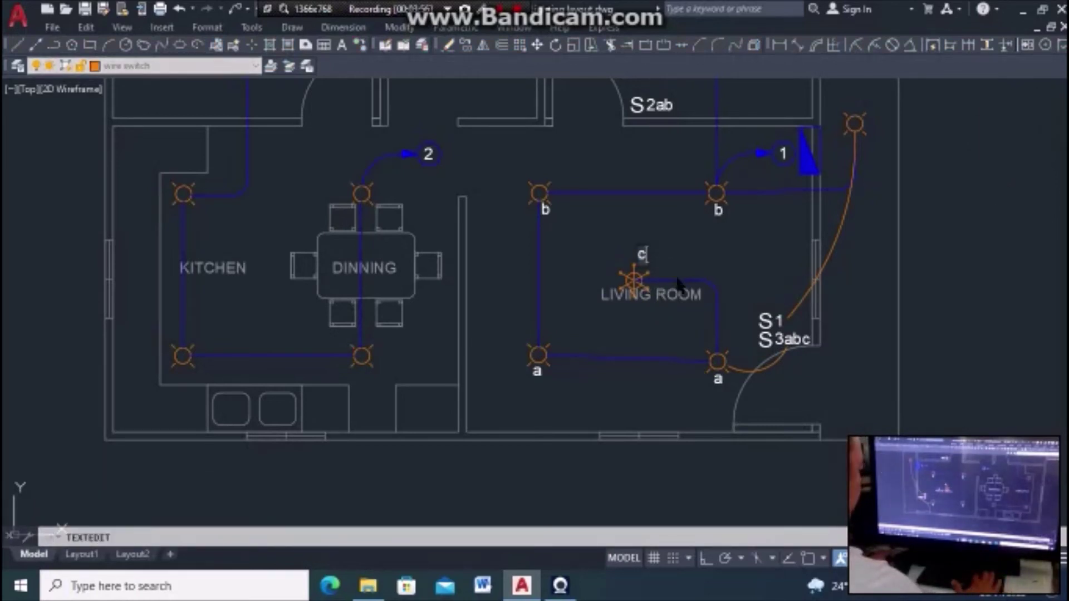
{"action": "left_click", "coordinate": [683, 256]}
{"action": "key", "text": "Escape"}
{"action": "scroll", "coordinate": [687, 258], "scroll_direction": "down", "scroll_amount": 10}
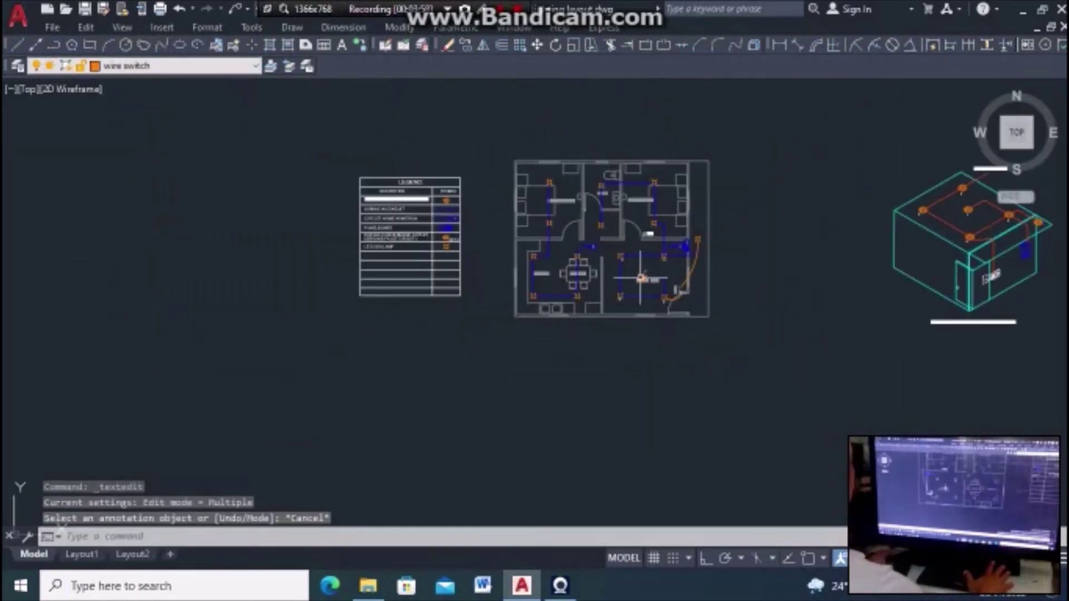
{"action": "scroll", "coordinate": [831, 245], "scroll_direction": "up", "scroll_amount": 4}
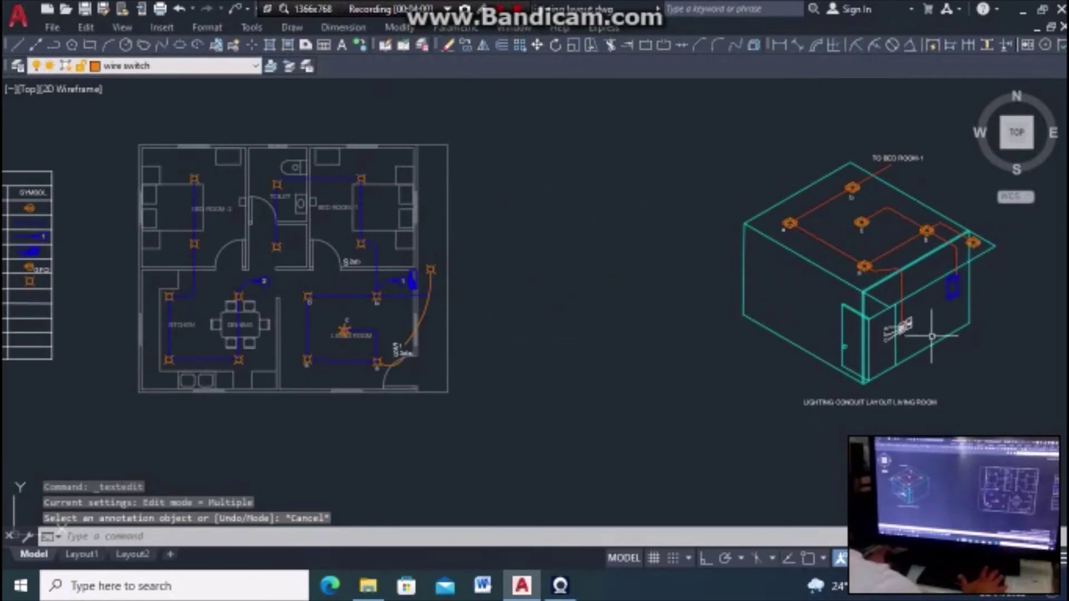
{"action": "scroll", "coordinate": [931, 336], "scroll_direction": "up", "scroll_amount": 3}
{"action": "scroll", "coordinate": [897, 336], "scroll_direction": "up", "scroll_amount": 2}
{"action": "scroll", "coordinate": [892, 316], "scroll_direction": "down", "scroll_amount": 5}
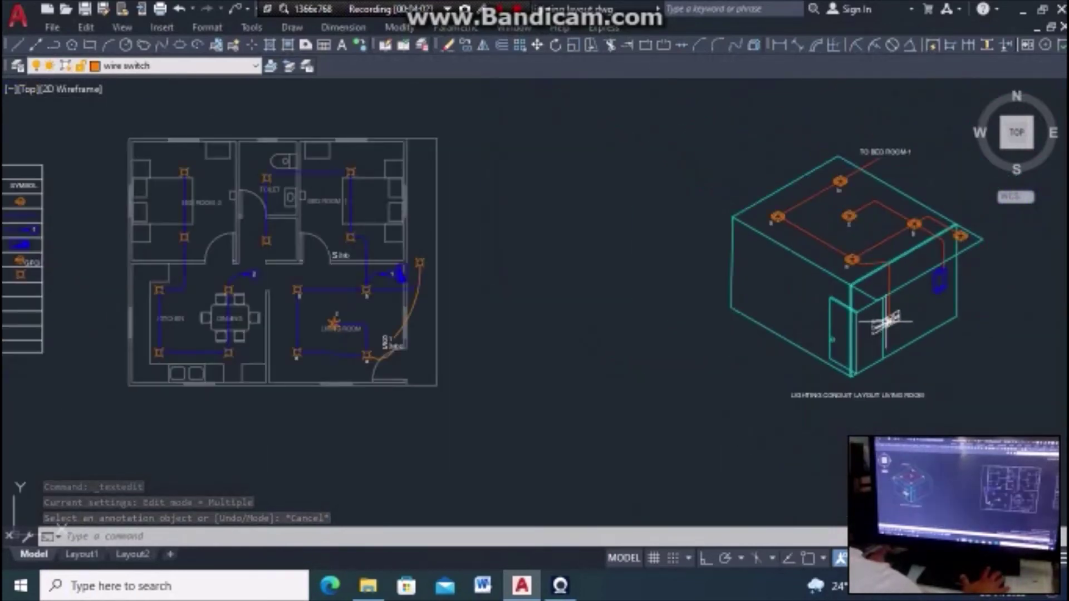
{"action": "scroll", "coordinate": [892, 316], "scroll_direction": "up", "scroll_amount": 3}
{"action": "scroll", "coordinate": [914, 316], "scroll_direction": "up", "scroll_amount": 3}
{"action": "scroll", "coordinate": [941, 306], "scroll_direction": "down", "scroll_amount": 5}
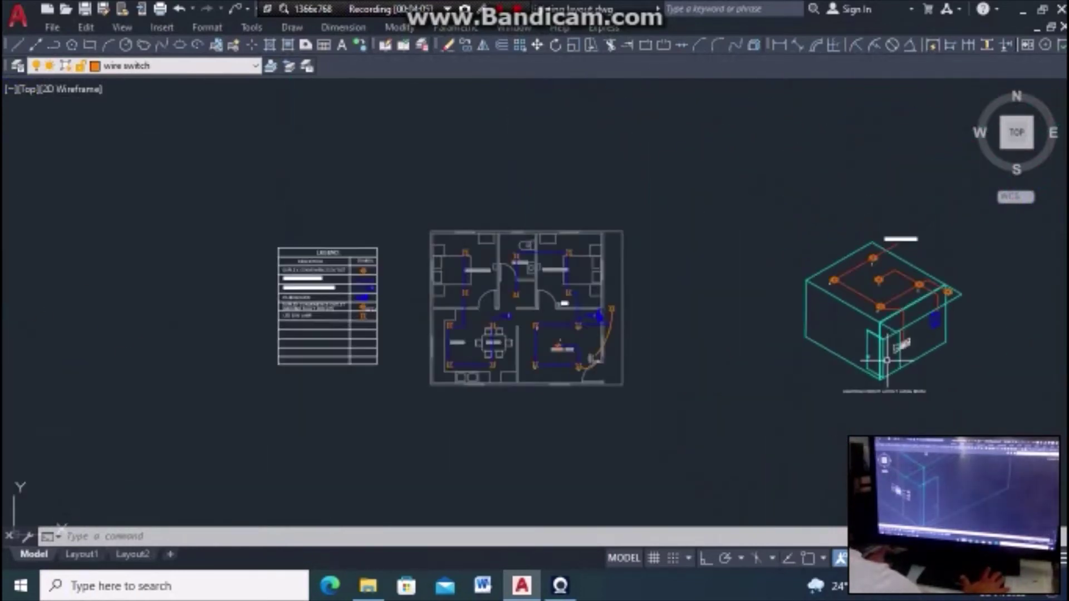
{"action": "scroll", "coordinate": [920, 292], "scroll_direction": "up", "scroll_amount": 4}
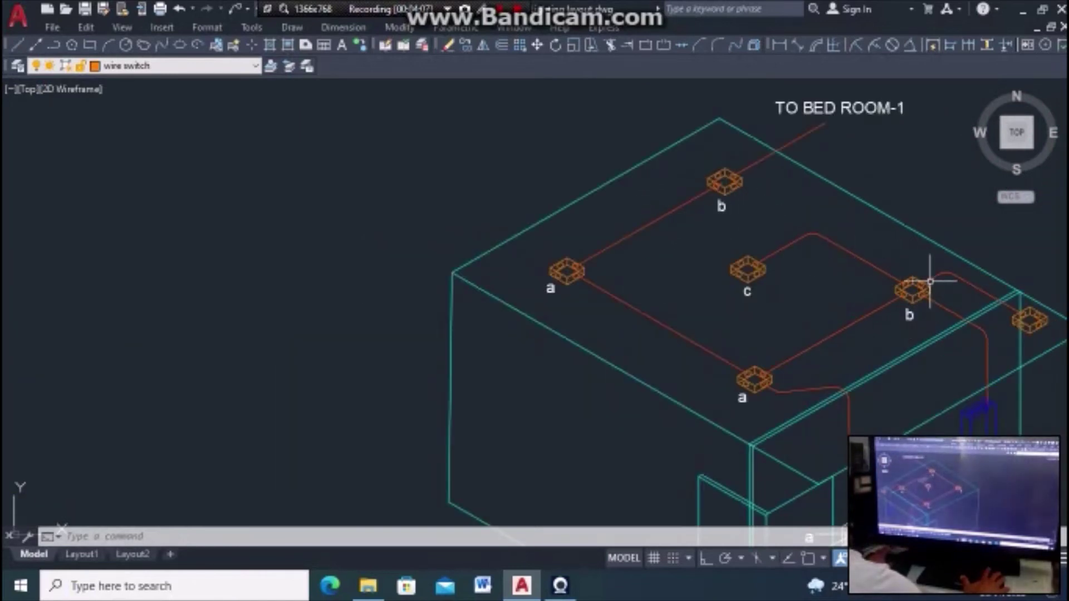
{"action": "scroll", "coordinate": [929, 282], "scroll_direction": "down", "scroll_amount": 4}
{"action": "scroll", "coordinate": [835, 295], "scroll_direction": "down", "scroll_amount": 1}
{"action": "scroll", "coordinate": [719, 306], "scroll_direction": "up", "scroll_amount": 6}
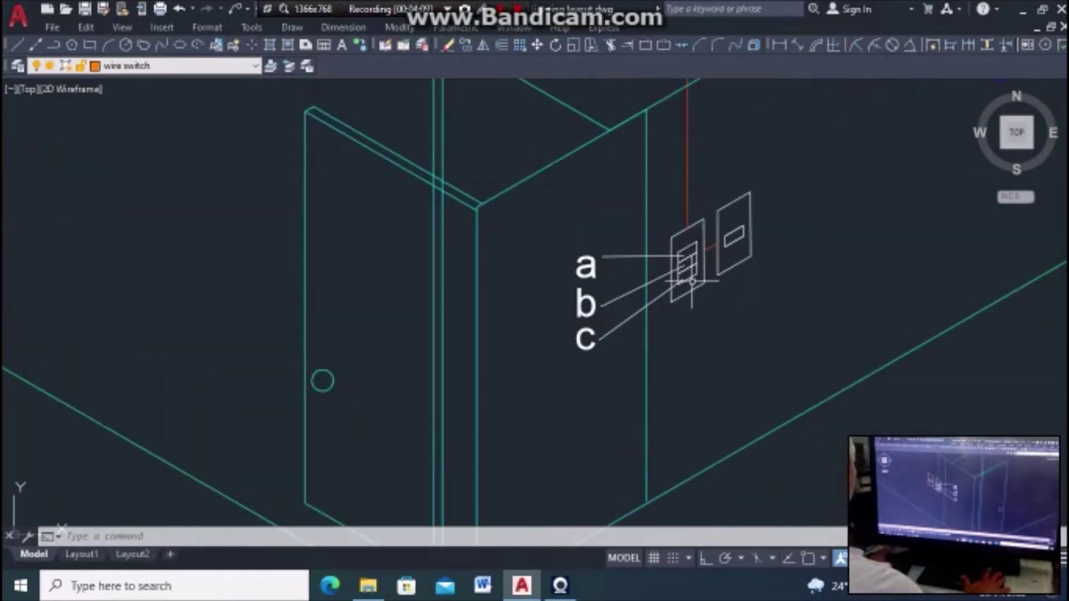
{"action": "scroll", "coordinate": [692, 281], "scroll_direction": "down", "scroll_amount": 5}
{"action": "scroll", "coordinate": [611, 177], "scroll_direction": "down", "scroll_amount": 1}
{"action": "scroll", "coordinate": [613, 155], "scroll_direction": "up", "scroll_amount": 4}
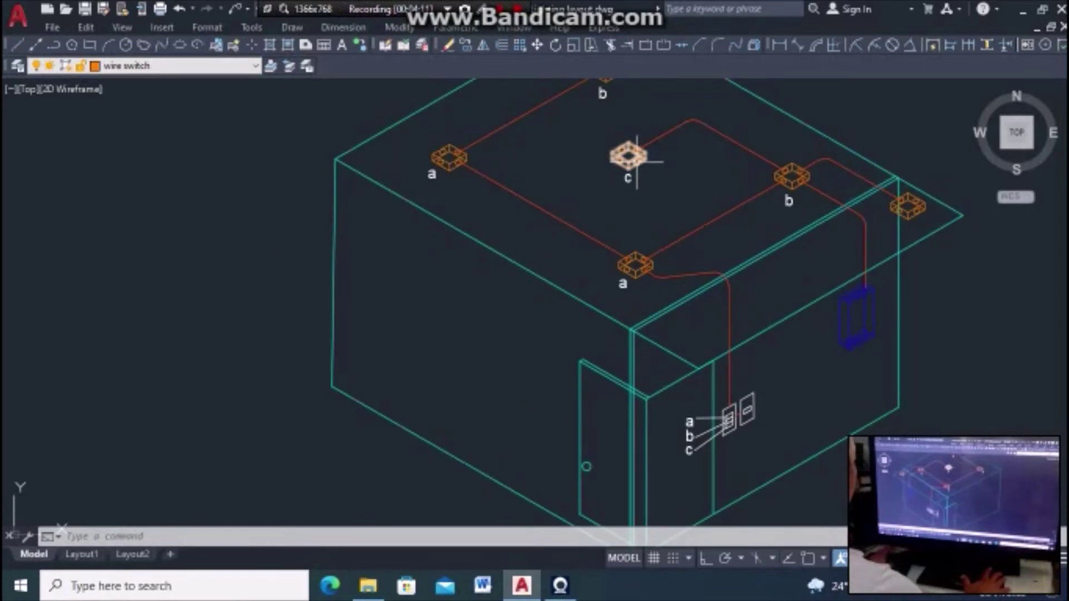
{"action": "scroll", "coordinate": [919, 179], "scroll_direction": "down", "scroll_amount": 3}
{"action": "scroll", "coordinate": [716, 232], "scroll_direction": "down", "scroll_amount": 2}
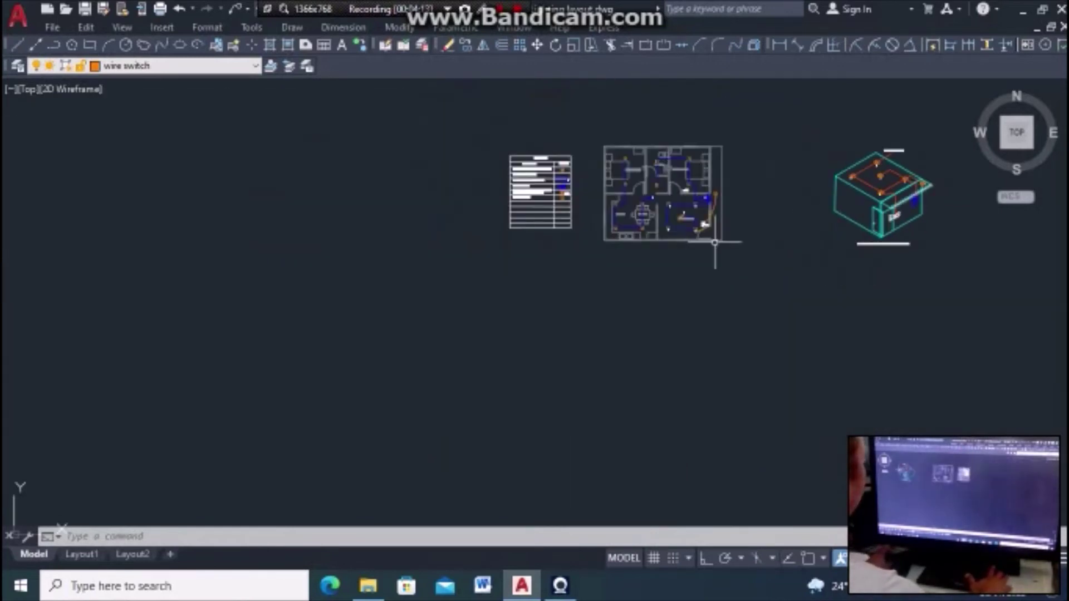
{"action": "scroll", "coordinate": [739, 190], "scroll_direction": "up", "scroll_amount": 3}
{"action": "scroll", "coordinate": [576, 172], "scroll_direction": "up", "scroll_amount": 4}
{"action": "scroll", "coordinate": [663, 276], "scroll_direction": "down", "scroll_amount": 4}
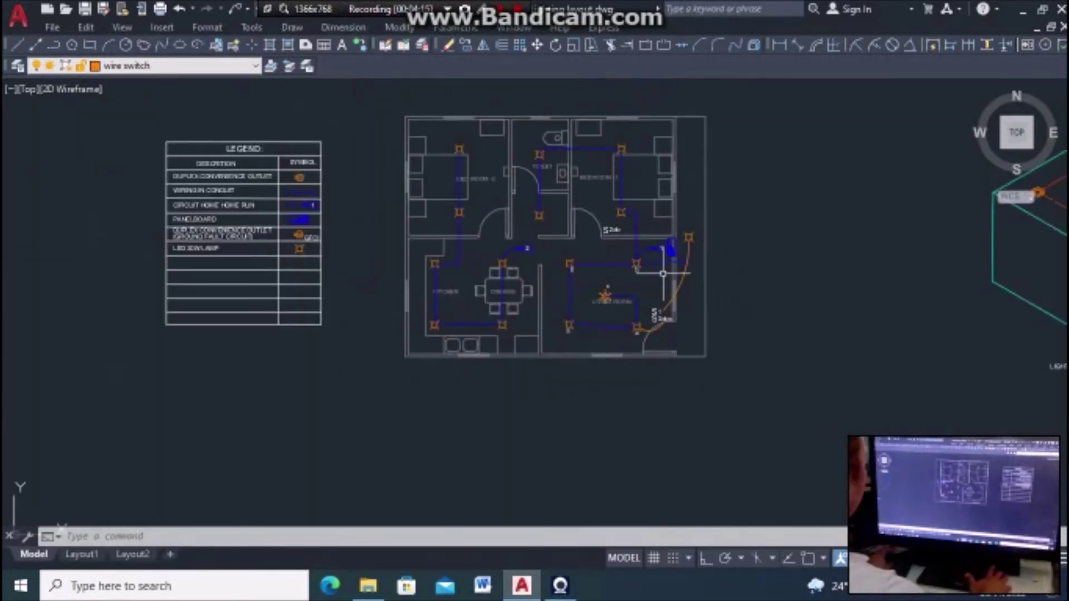
{"action": "scroll", "coordinate": [655, 291], "scroll_direction": "up", "scroll_amount": 4}
{"action": "type", "text": "CO"}
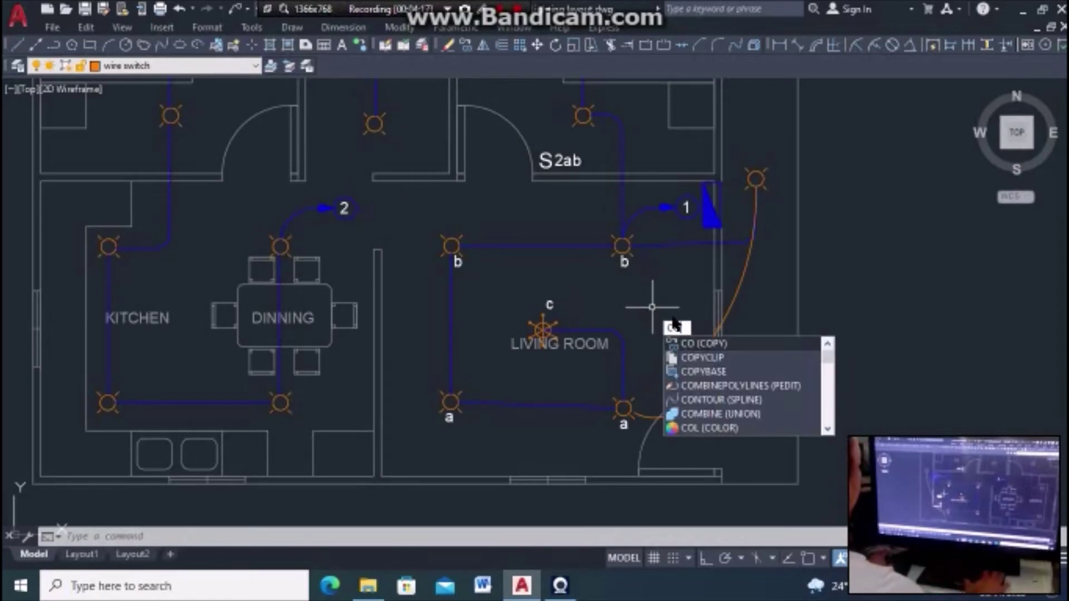
Step: Copy the a and b circuit letters into Bedroom 1
{"action": "left_click", "coordinate": [704, 345]}
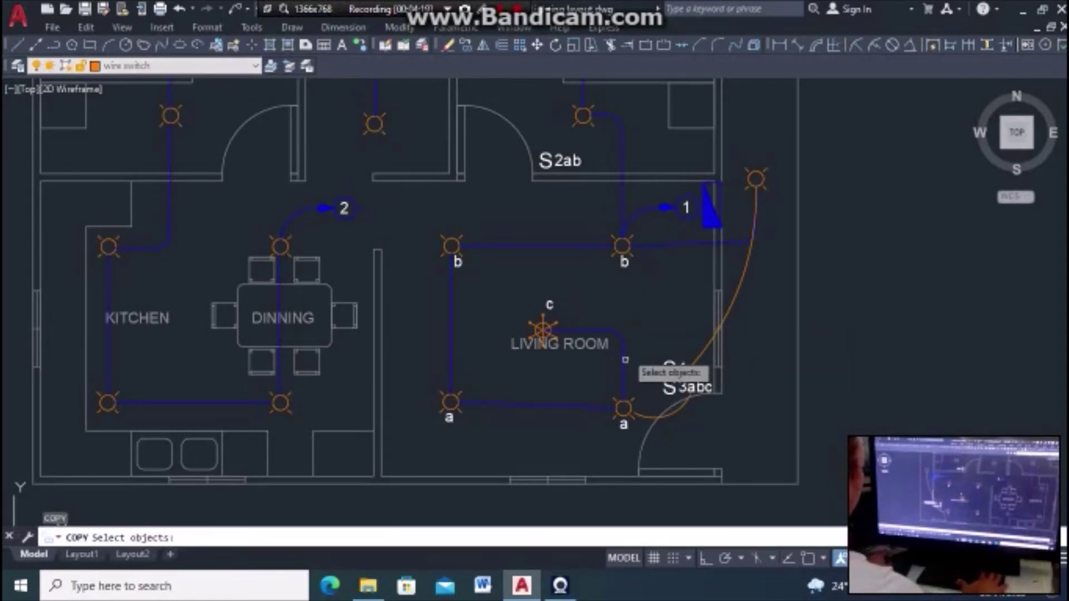
{"action": "left_click", "coordinate": [622, 266]}
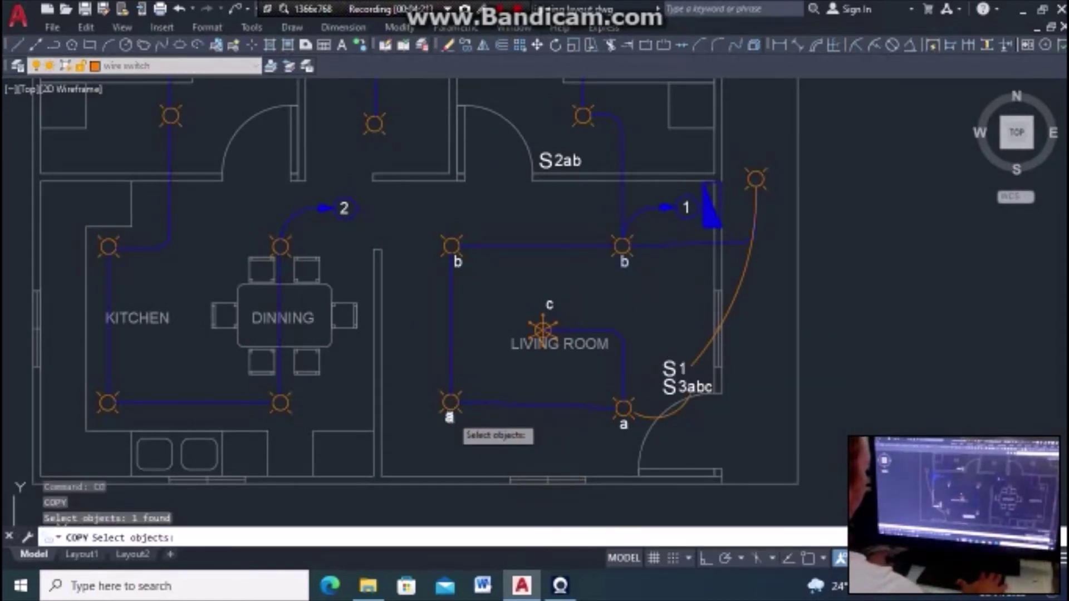
{"action": "left_click", "coordinate": [450, 411]}
{"action": "key", "text": "Return"}
{"action": "scroll", "coordinate": [549, 341], "scroll_direction": "down", "scroll_amount": 2}
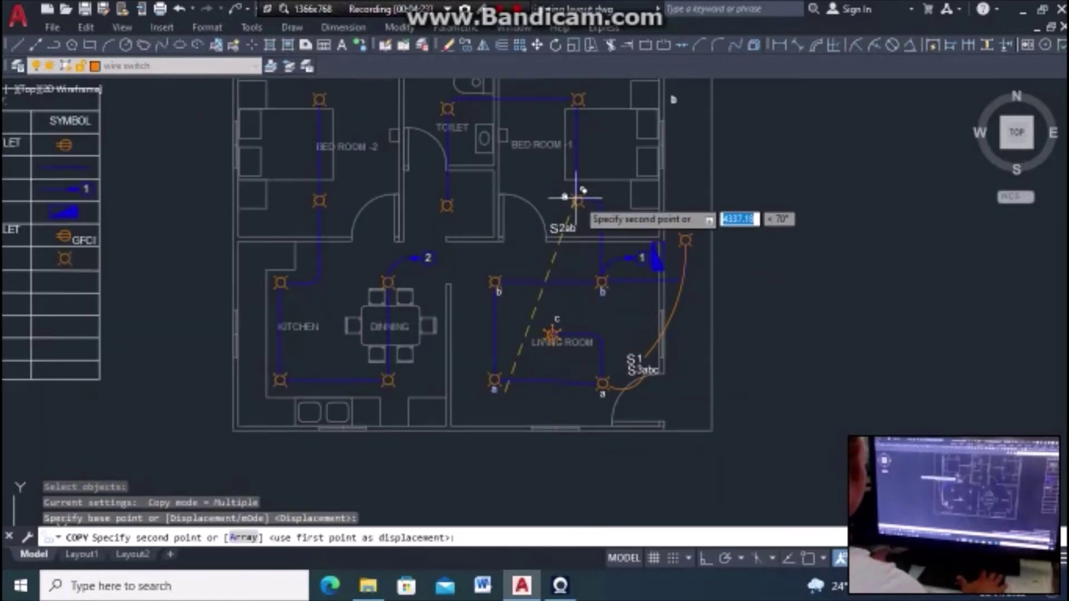
{"action": "scroll", "coordinate": [576, 198], "scroll_direction": "up", "scroll_amount": 2}
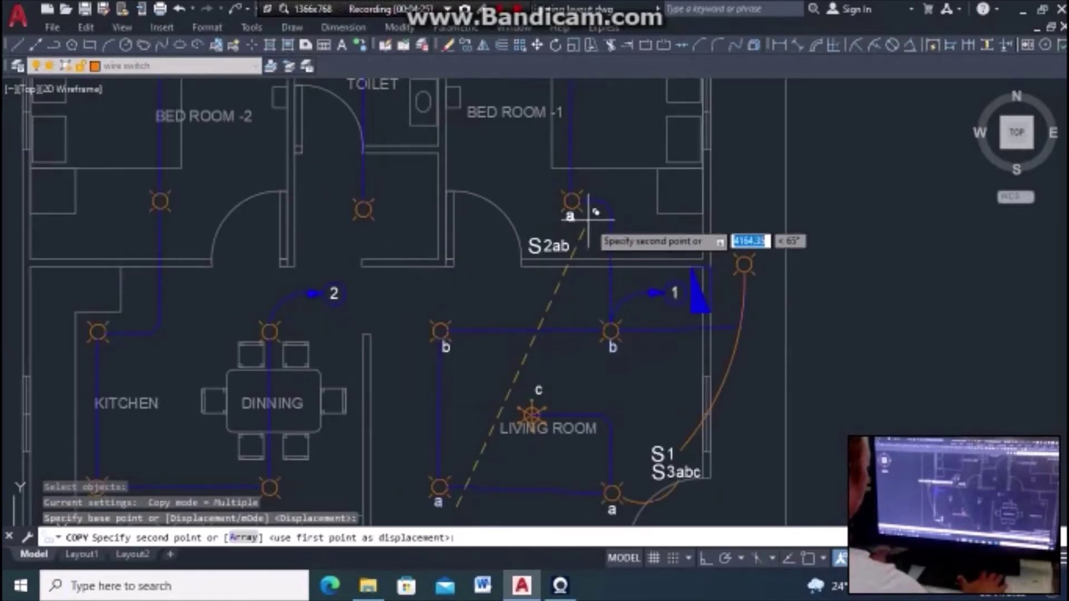
{"action": "left_click", "coordinate": [588, 220]}
{"action": "key", "text": "Escape"}
{"action": "scroll", "coordinate": [625, 291], "scroll_direction": "down", "scroll_amount": 3}
{"action": "scroll", "coordinate": [626, 291], "scroll_direction": "down", "scroll_amount": 2}
{"action": "scroll", "coordinate": [679, 210], "scroll_direction": "up", "scroll_amount": 5}
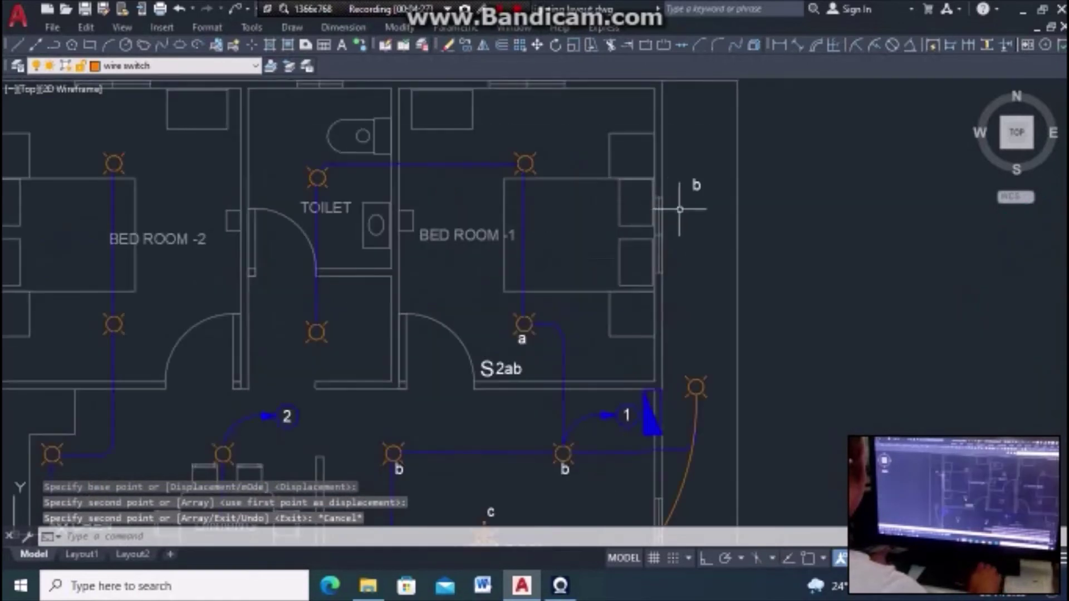
Step: Move the b letter beside Bedroom 1's upper lamp
{"action": "key", "text": "Return"}
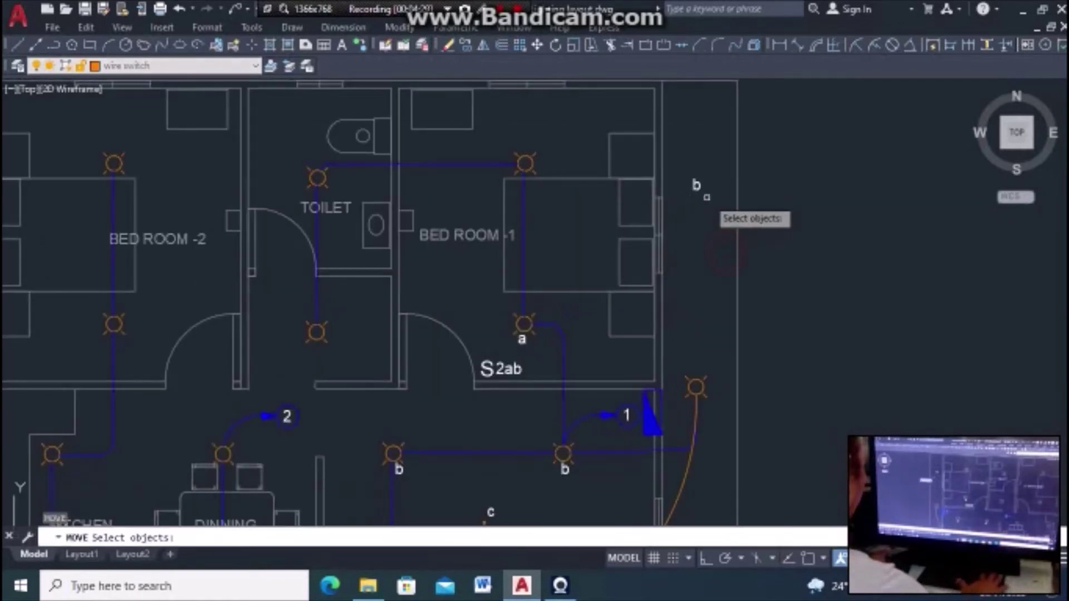
{"action": "left_click", "coordinate": [696, 186]}
{"action": "key", "text": "Return"}
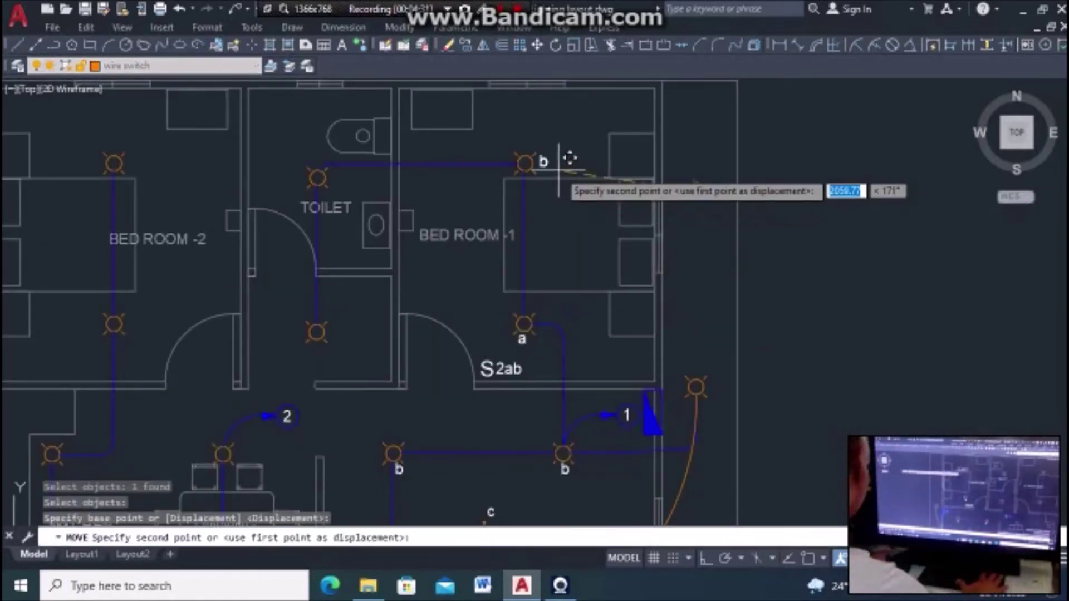
{"action": "left_click", "coordinate": [572, 162]}
{"action": "key", "text": "Escape"}
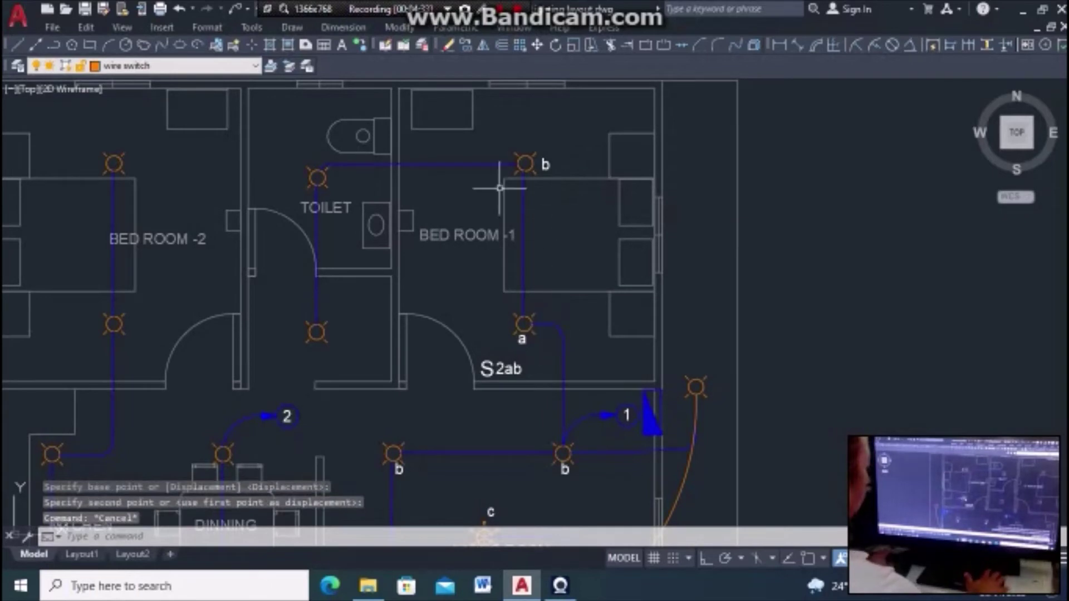
{"action": "scroll", "coordinate": [515, 374], "scroll_direction": "up", "scroll_amount": 4}
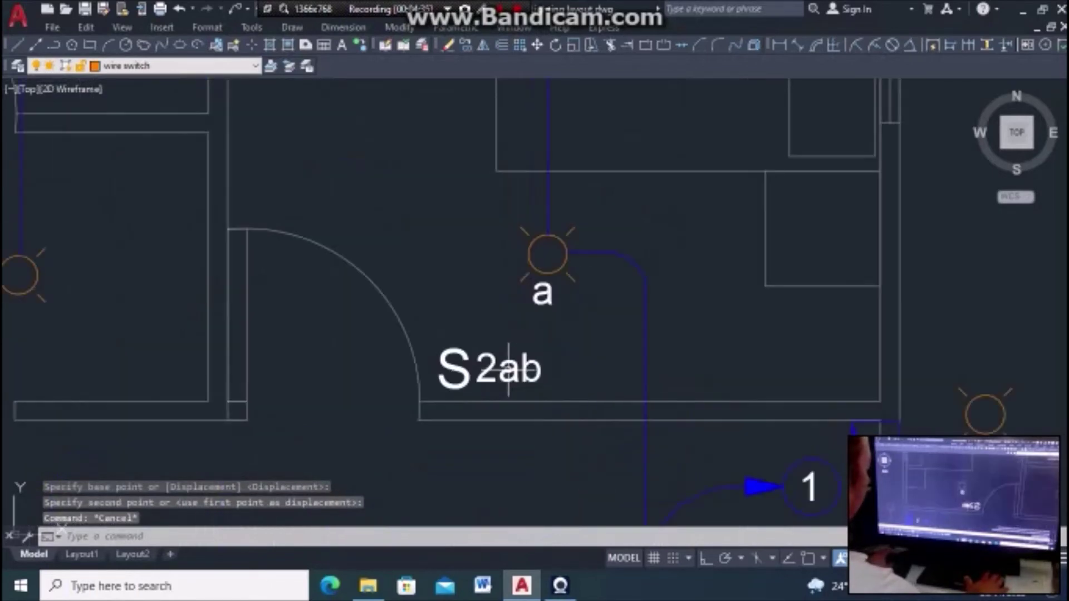
{"action": "scroll", "coordinate": [584, 351], "scroll_direction": "down", "scroll_amount": 3}
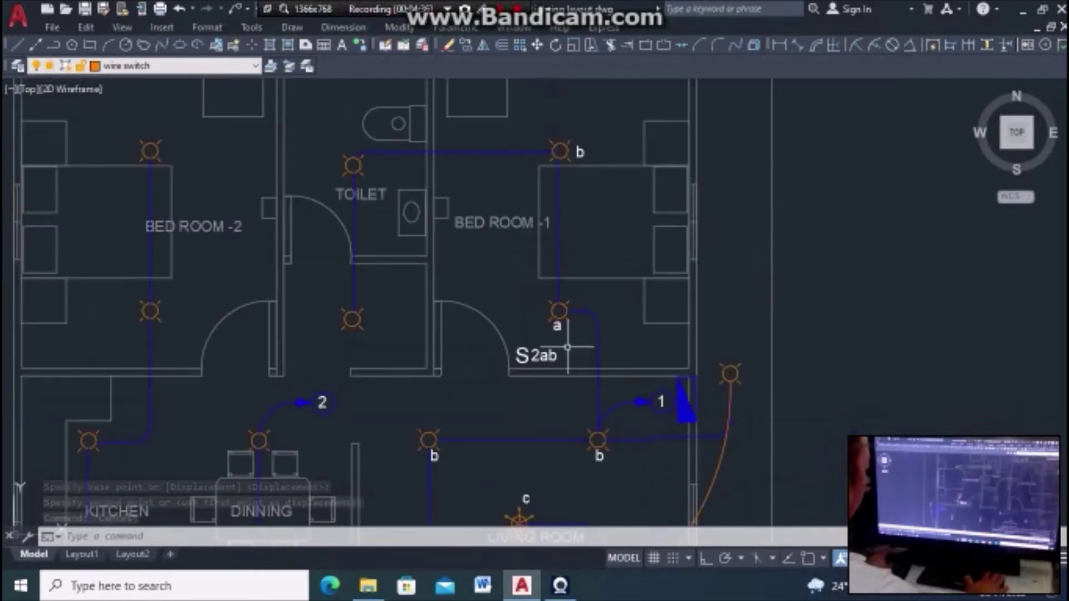
{"action": "scroll", "coordinate": [550, 363], "scroll_direction": "up", "scroll_amount": 5}
{"action": "scroll", "coordinate": [657, 299], "scroll_direction": "down", "scroll_amount": 2}
{"action": "scroll", "coordinate": [661, 290], "scroll_direction": "down", "scroll_amount": 2}
{"action": "scroll", "coordinate": [673, 262], "scroll_direction": "down", "scroll_amount": 2}
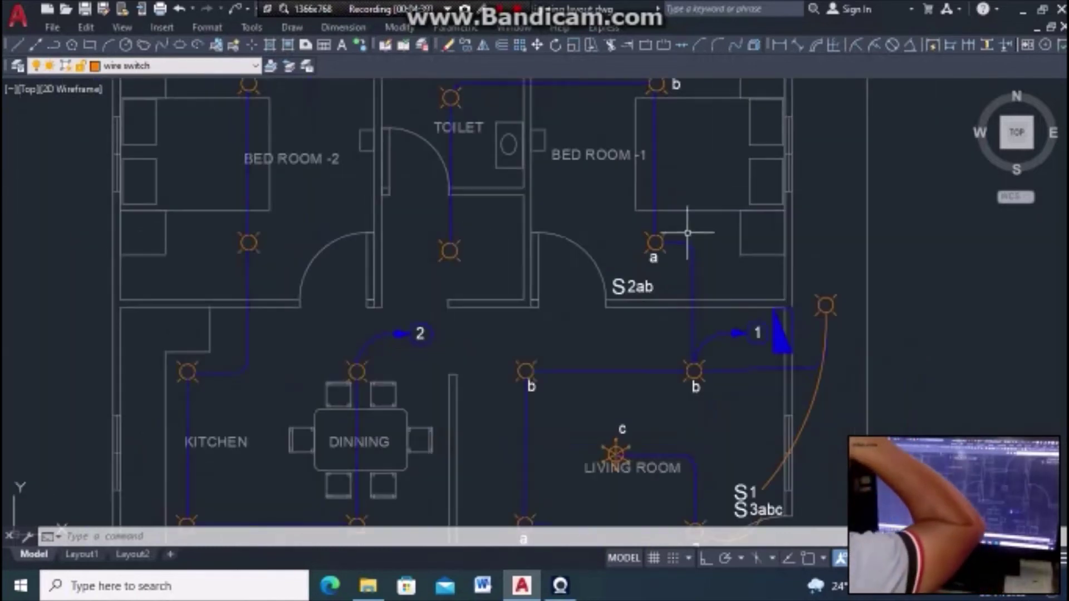
Step: Begin copying the S2ab switch label, then cancel the copy
{"action": "scroll", "coordinate": [679, 272], "scroll_direction": "down", "scroll_amount": 4}
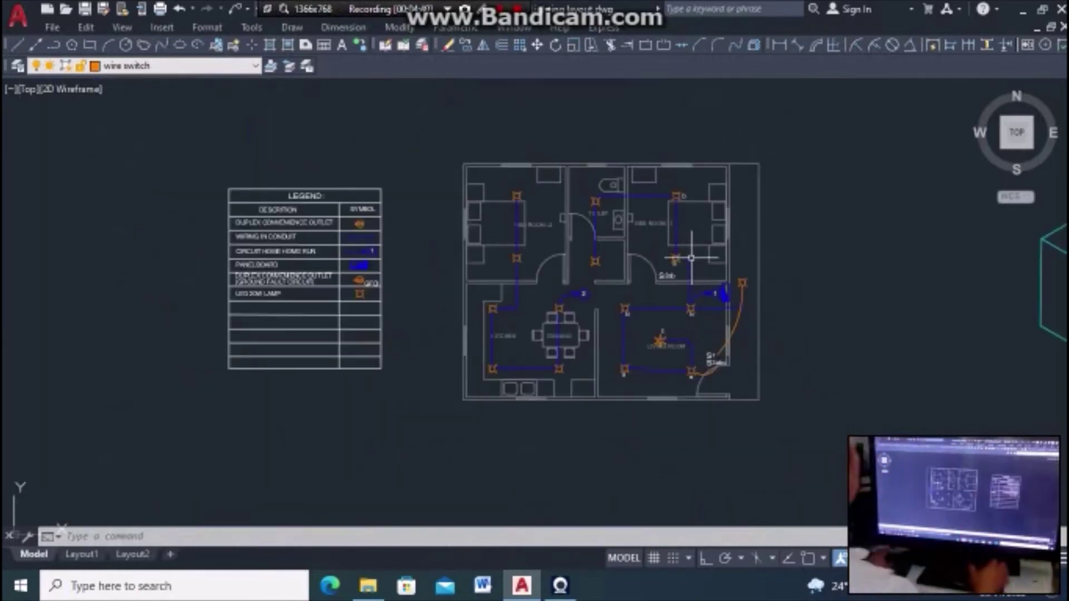
{"action": "scroll", "coordinate": [654, 304], "scroll_direction": "up", "scroll_amount": 2}
{"action": "scroll", "coordinate": [696, 276], "scroll_direction": "up", "scroll_amount": 5}
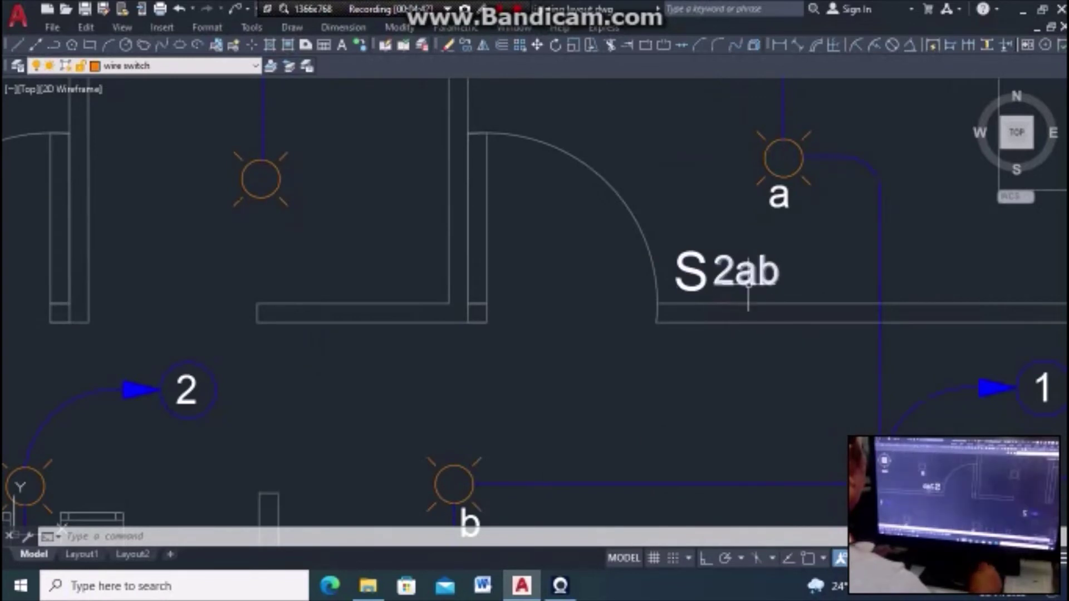
{"action": "scroll", "coordinate": [746, 281], "scroll_direction": "down", "scroll_amount": 3}
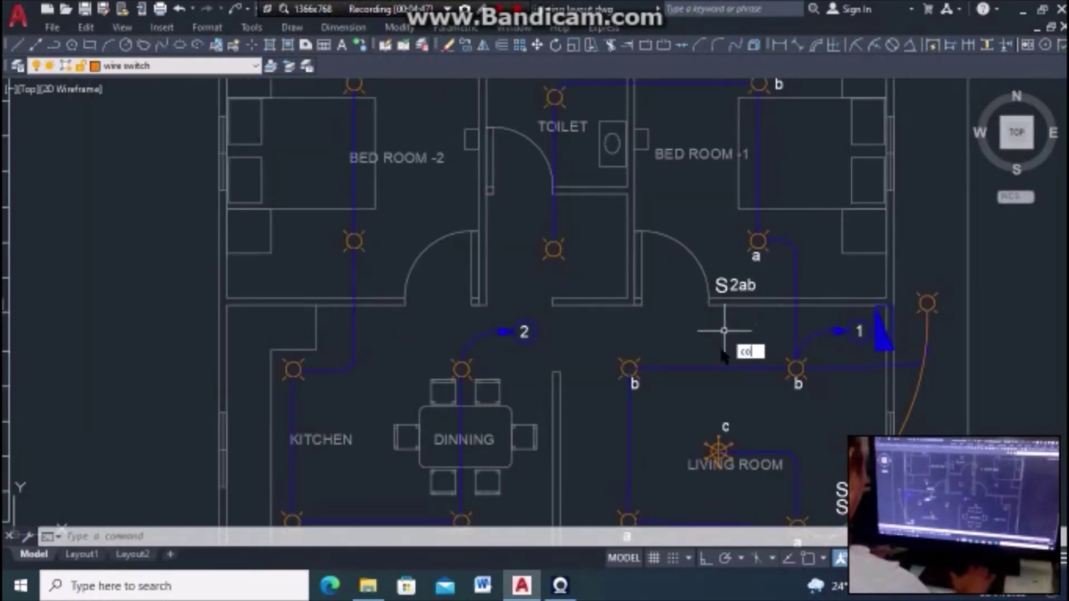
{"action": "key", "text": "Return"}
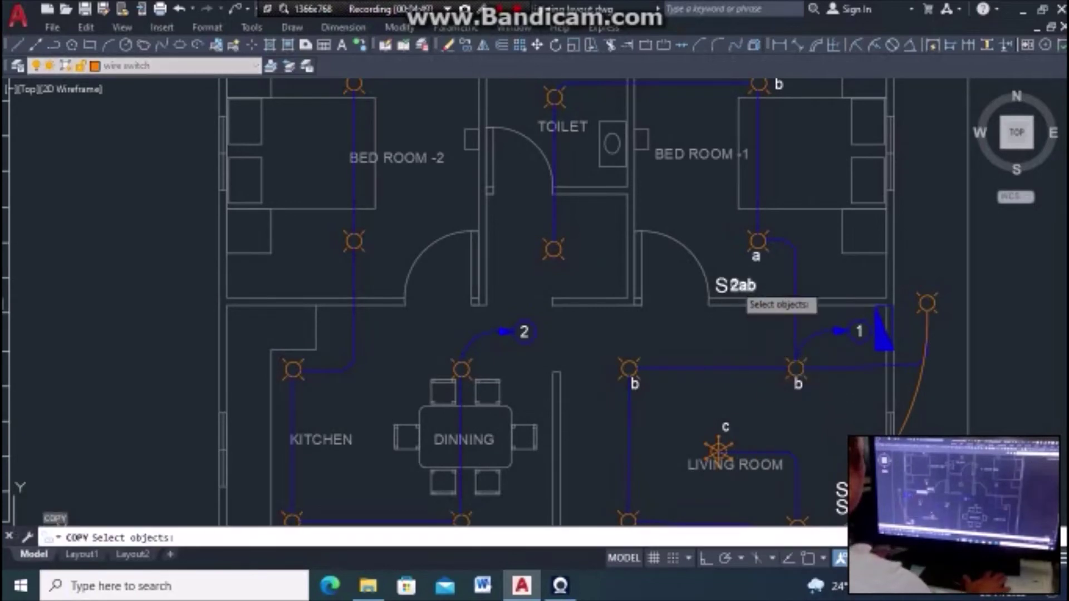
{"action": "left_click", "coordinate": [723, 287]}
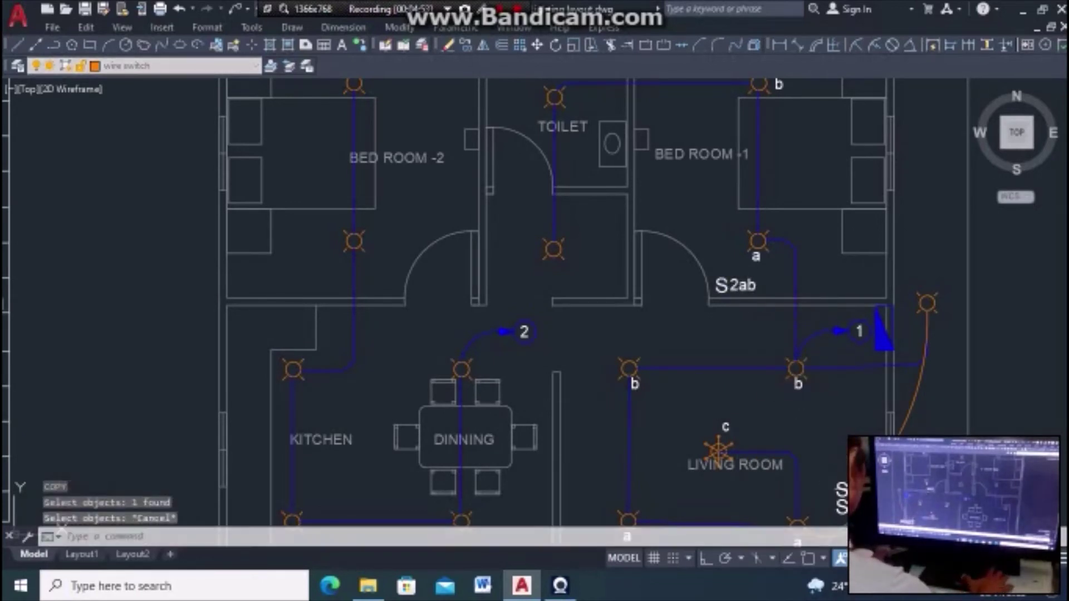
{"action": "key", "text": "Escape"}
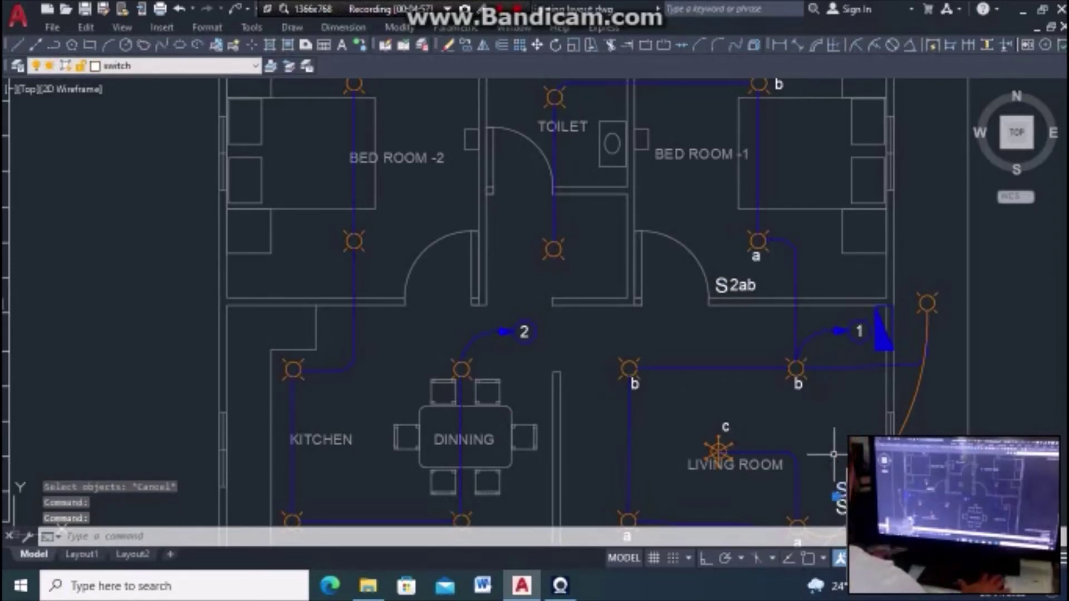
Step: Copy the S1 switch label to two spots by the toilet and passage
{"action": "key", "text": "Return"}
{"action": "left_click", "coordinate": [833, 454]}
{"action": "scroll", "coordinate": [740, 384], "scroll_direction": "down", "scroll_amount": 3}
{"action": "scroll", "coordinate": [649, 331], "scroll_direction": "up", "scroll_amount": 5}
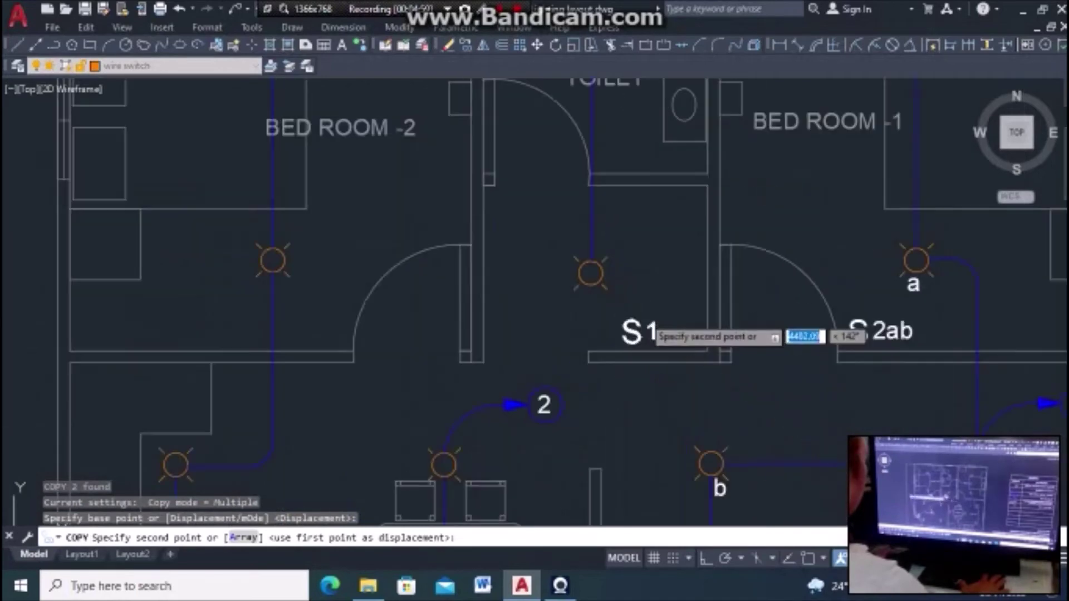
{"action": "left_click", "coordinate": [621, 307]}
{"action": "scroll", "coordinate": [635, 359], "scroll_direction": "down", "scroll_amount": 2}
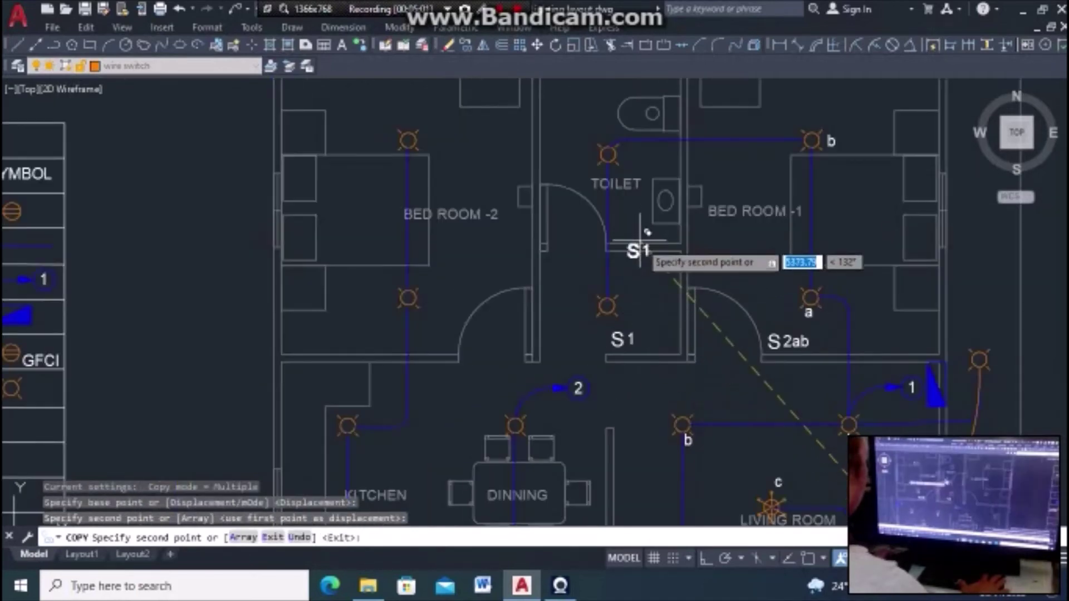
{"action": "scroll", "coordinate": [640, 240], "scroll_direction": "up", "scroll_amount": 3}
{"action": "left_click", "coordinate": [613, 210]}
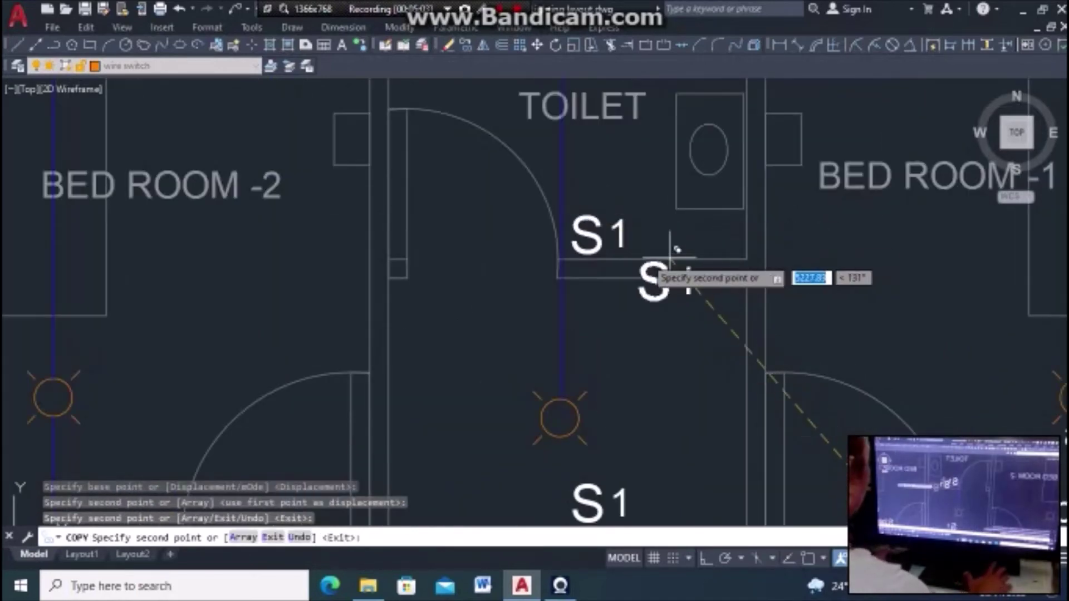
{"action": "key", "text": "Escape"}
{"action": "scroll", "coordinate": [644, 286], "scroll_direction": "down", "scroll_amount": 3}
{"action": "scroll", "coordinate": [698, 250], "scroll_direction": "up", "scroll_amount": 5}
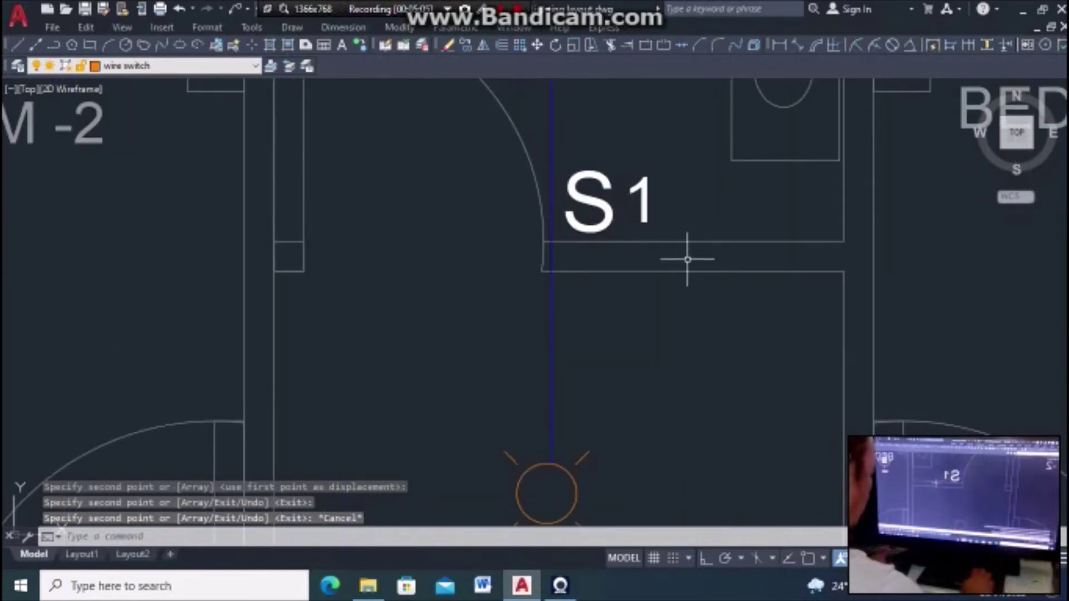
{"action": "type", "text": "M"}
Step: Shift the upper S1 label's 1 so it sits neatly beside its S
{"action": "key", "text": "Return"}
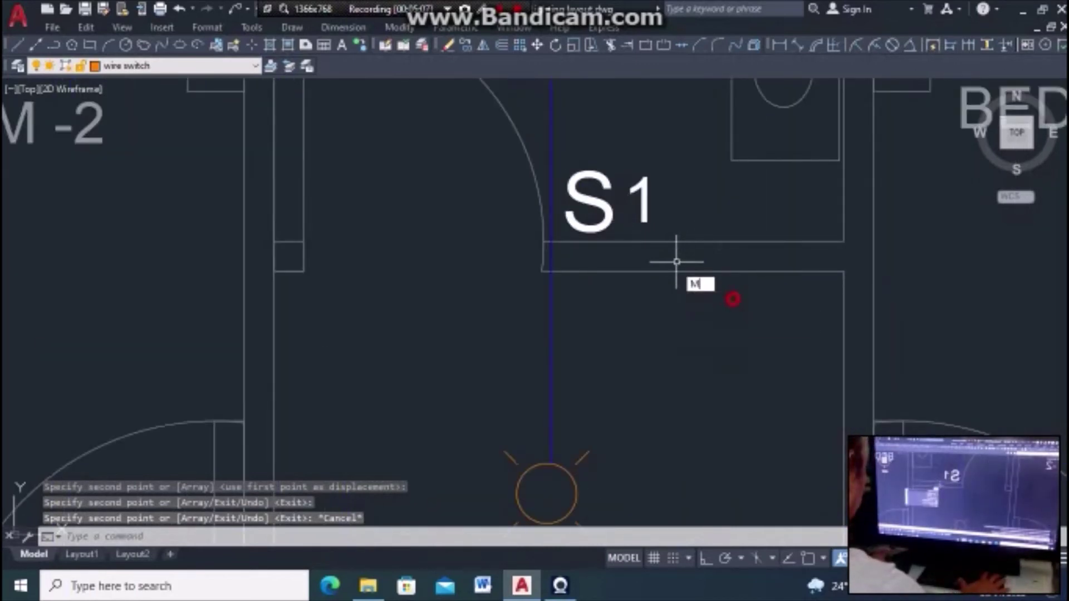
{"action": "left_click", "coordinate": [634, 216]}
{"action": "key", "text": "Return"}
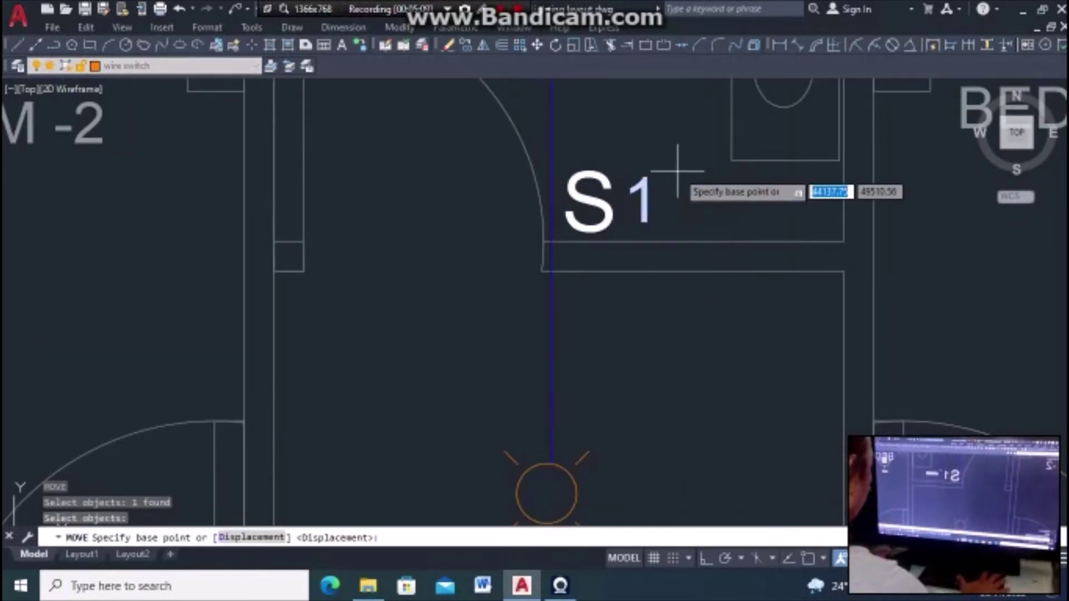
{"action": "left_click", "coordinate": [671, 177]}
{"action": "left_click", "coordinate": [684, 167]}
Step: Nudge the lower S1 label's 1 slightly into place beside its S
{"action": "key", "text": "Return"}
{"action": "scroll", "coordinate": [716, 485], "scroll_direction": "down", "scroll_amount": 3}
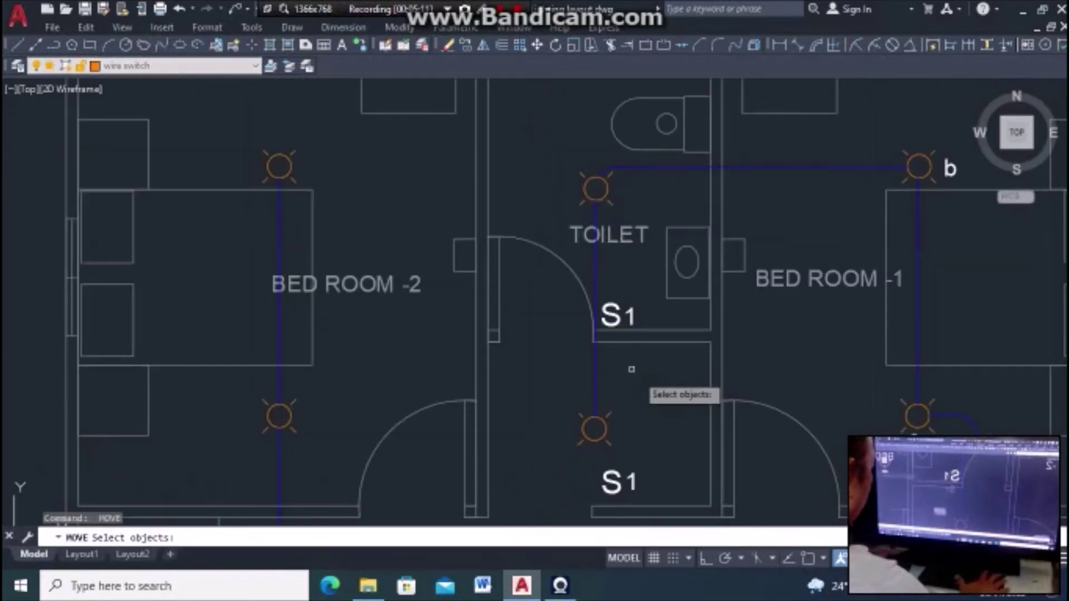
{"action": "scroll", "coordinate": [633, 375], "scroll_direction": "up", "scroll_amount": 4}
{"action": "left_click", "coordinate": [607, 482]}
{"action": "key", "text": "Return"}
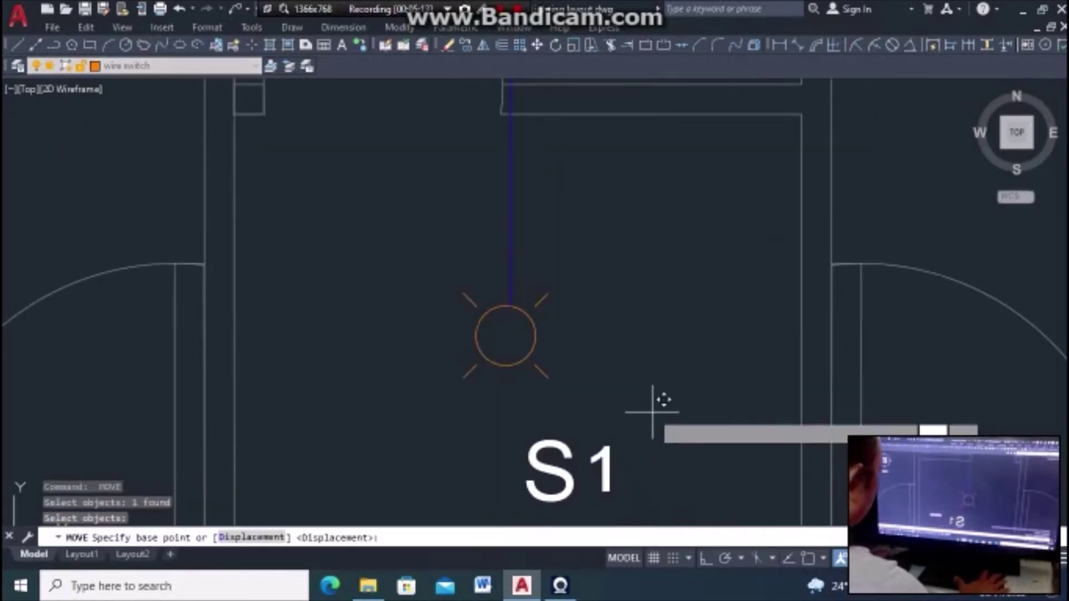
{"action": "left_click", "coordinate": [656, 406]}
{"action": "left_click", "coordinate": [649, 420]}
{"action": "key", "text": "Escape"}
{"action": "scroll", "coordinate": [612, 362], "scroll_direction": "down", "scroll_amount": 4}
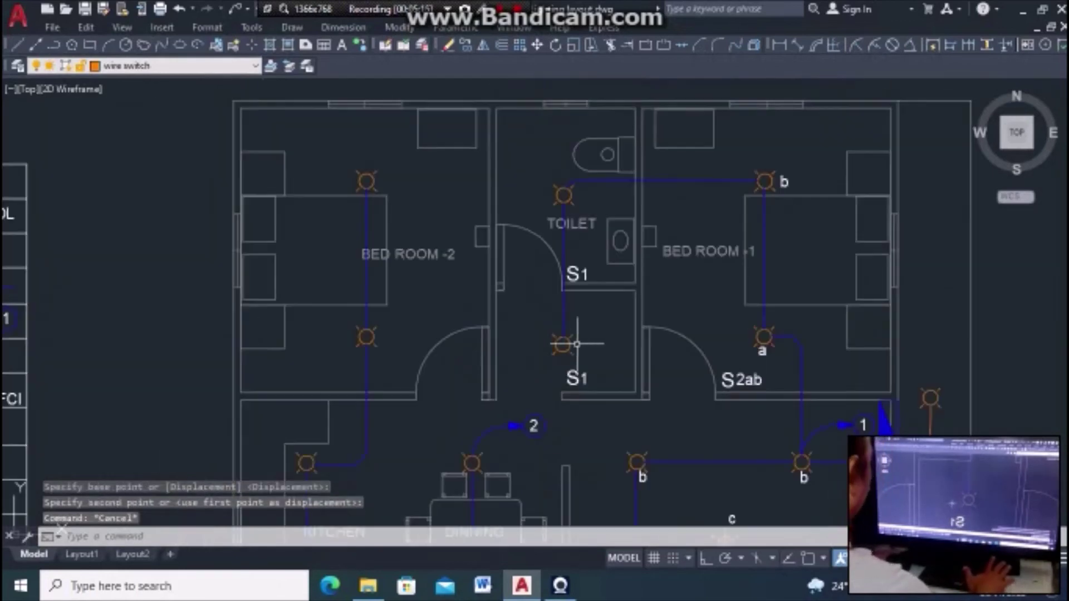
{"action": "scroll", "coordinate": [574, 341], "scroll_direction": "down", "scroll_amount": 3}
{"action": "scroll", "coordinate": [612, 351], "scroll_direction": "up", "scroll_amount": 2}
{"action": "scroll", "coordinate": [634, 352], "scroll_direction": "up", "scroll_amount": 3}
{"action": "scroll", "coordinate": [633, 352], "scroll_direction": "up", "scroll_amount": 4}
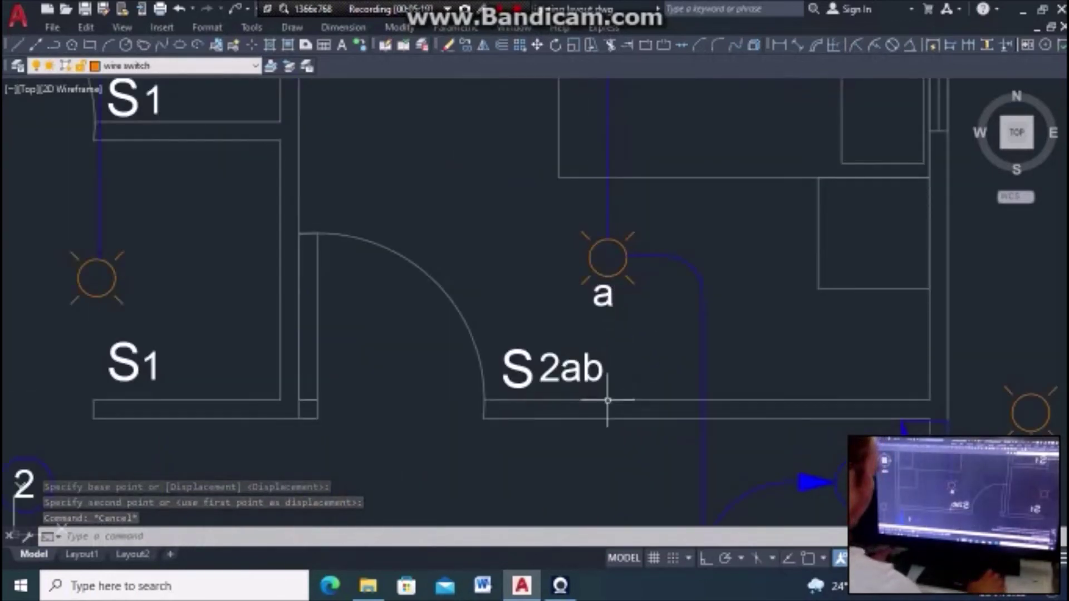
Step: Start and cancel a copy, then launch the ARC command
{"action": "type", "text": "co"}
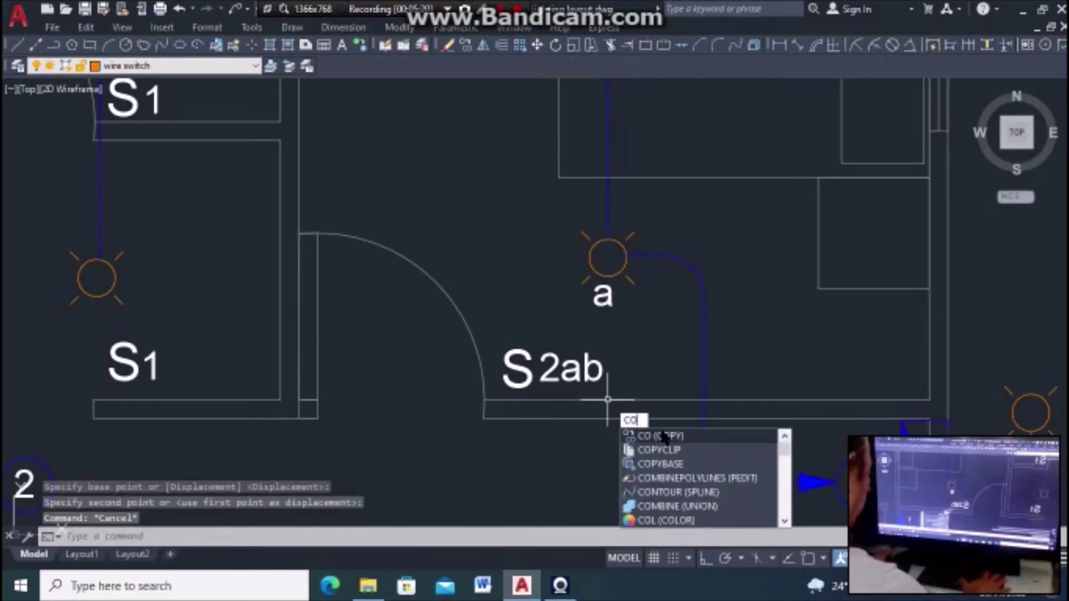
{"action": "left_click", "coordinate": [660, 436]}
{"action": "key", "text": "Escape"}
{"action": "key", "text": "Escape"}
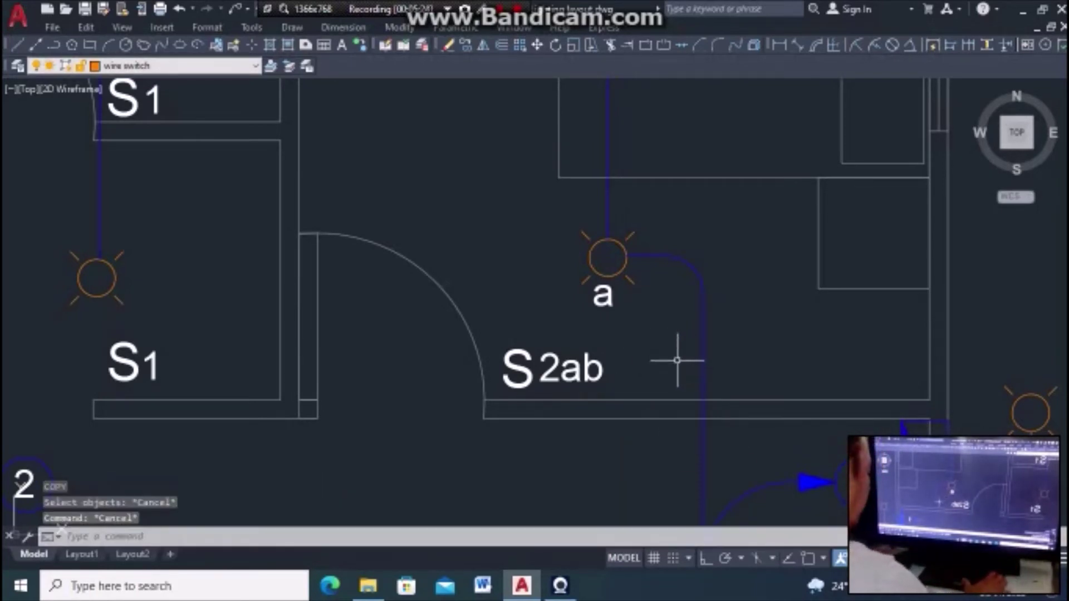
{"action": "type", "text": "a"}
{"action": "key", "text": "Return"}
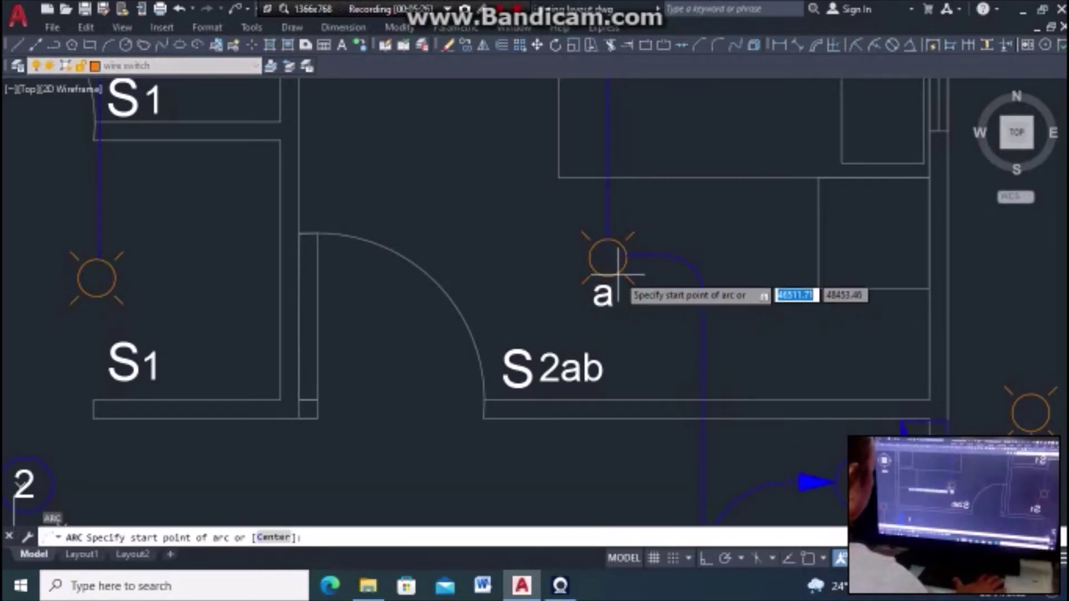
Step: Draw a three-point arc from Bedroom 1's lamp a to switch S2ab
{"action": "left_click", "coordinate": [620, 276]}
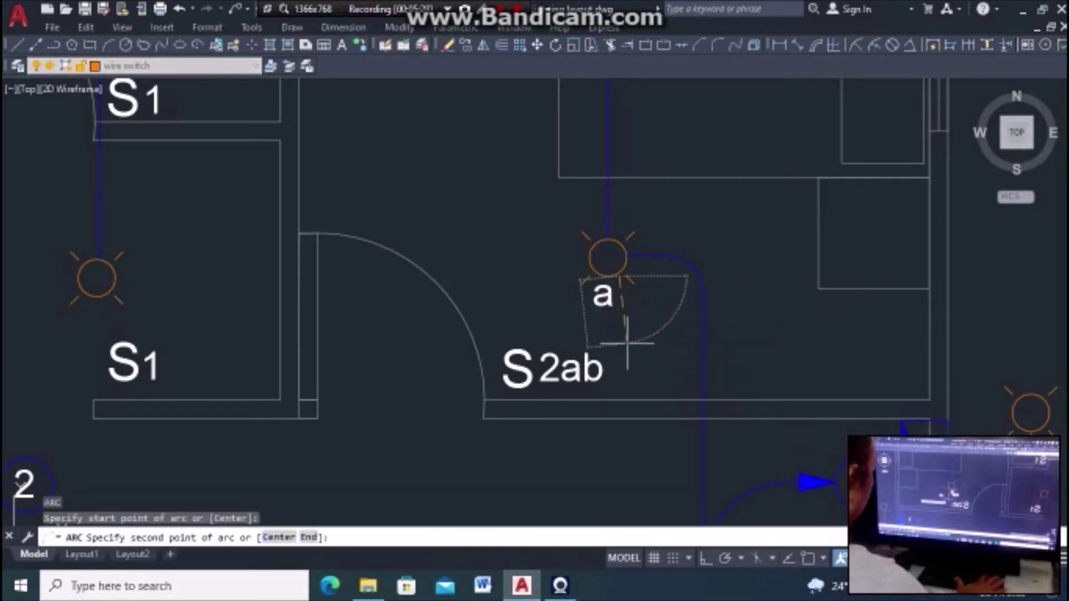
{"action": "left_click", "coordinate": [632, 325]}
{"action": "left_click", "coordinate": [606, 371]}
{"action": "key", "text": "Escape"}
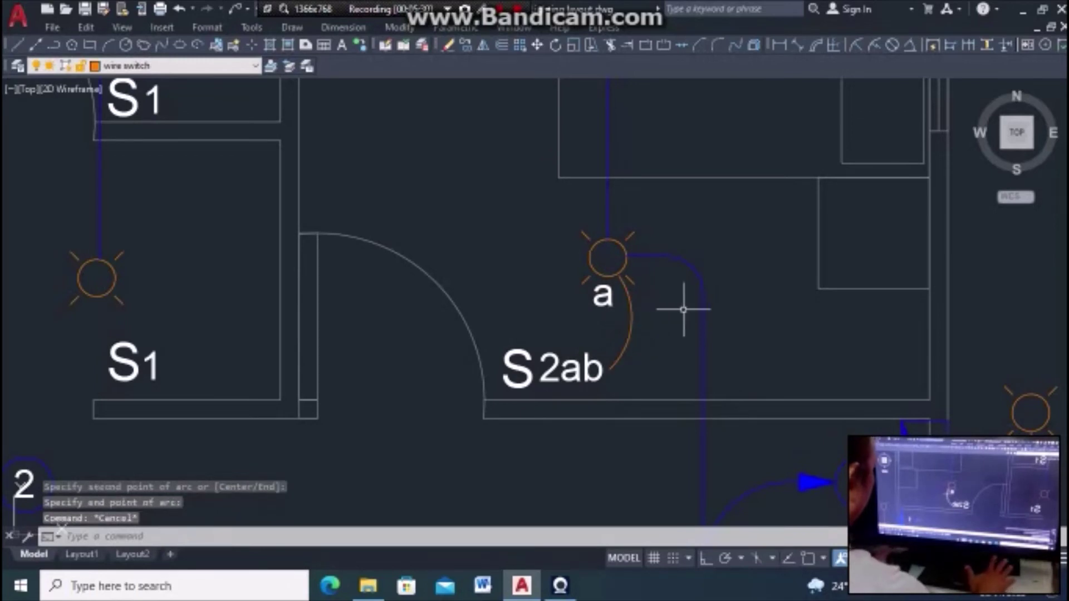
{"action": "scroll", "coordinate": [689, 305], "scroll_direction": "down", "scroll_amount": 5}
{"action": "scroll", "coordinate": [558, 224], "scroll_direction": "up", "scroll_amount": 4}
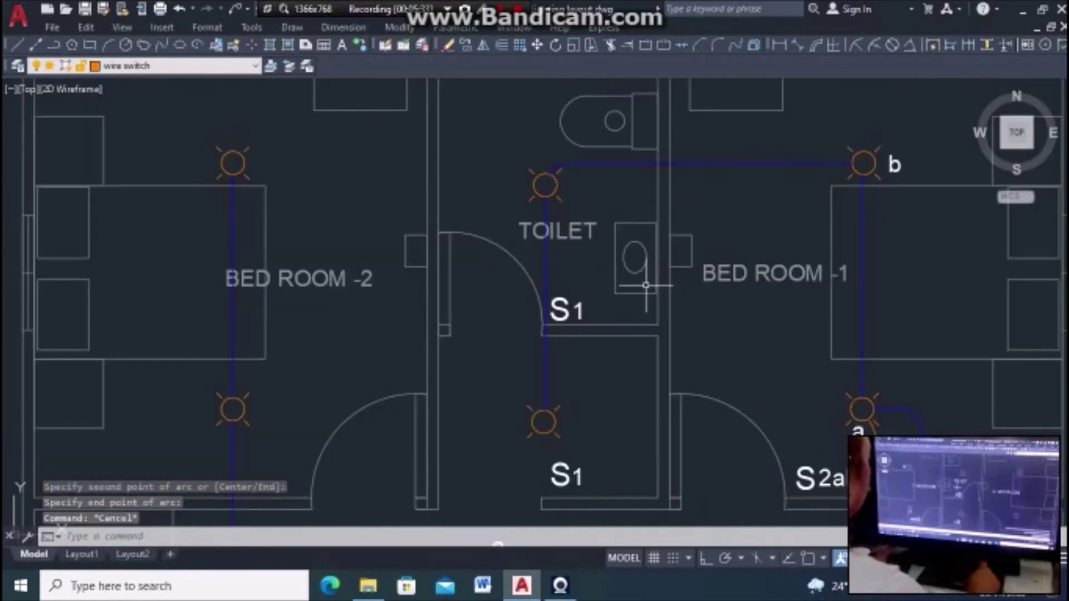
Step: Draw an arc from the lower toilet-area lamp to its S1 switch
{"action": "type", "text": "A"}
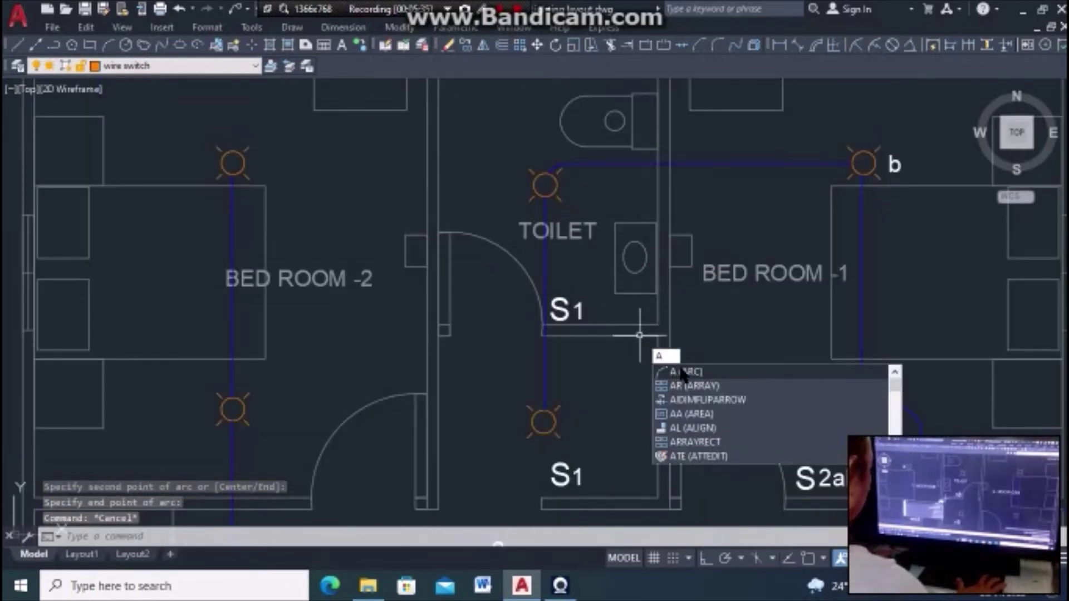
{"action": "left_click", "coordinate": [682, 372]}
{"action": "left_click", "coordinate": [543, 422]}
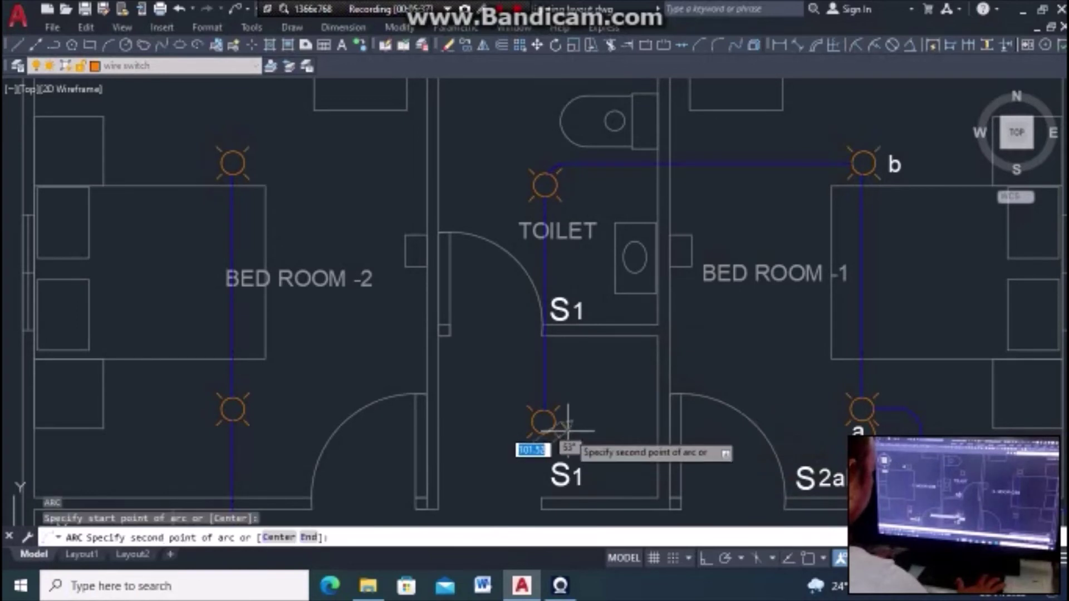
{"action": "left_click", "coordinate": [565, 430]}
{"action": "left_click", "coordinate": [571, 460]}
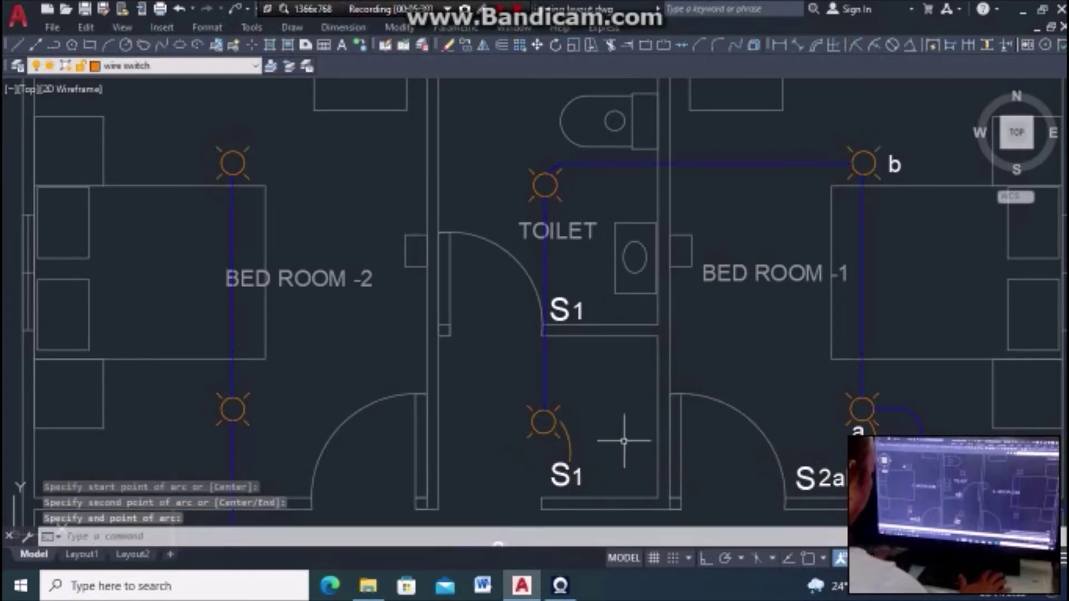
{"action": "key", "text": "Return"}
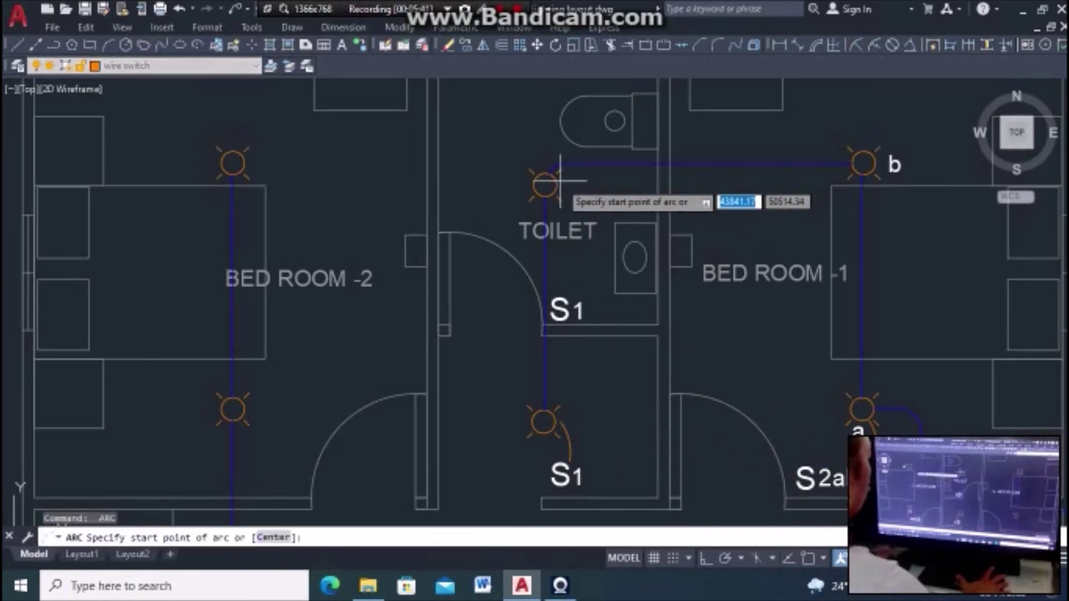
Step: Draw an arc from the upper toilet lamp to its S1 switch
{"action": "left_click", "coordinate": [546, 186]}
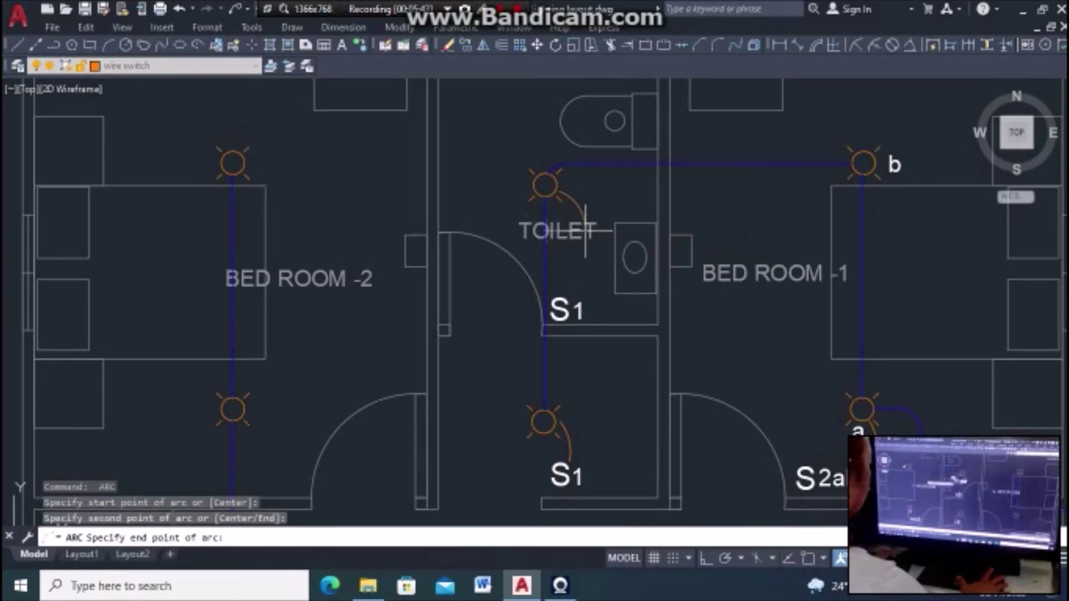
{"action": "left_click", "coordinate": [578, 301]}
{"action": "key", "text": "Escape"}
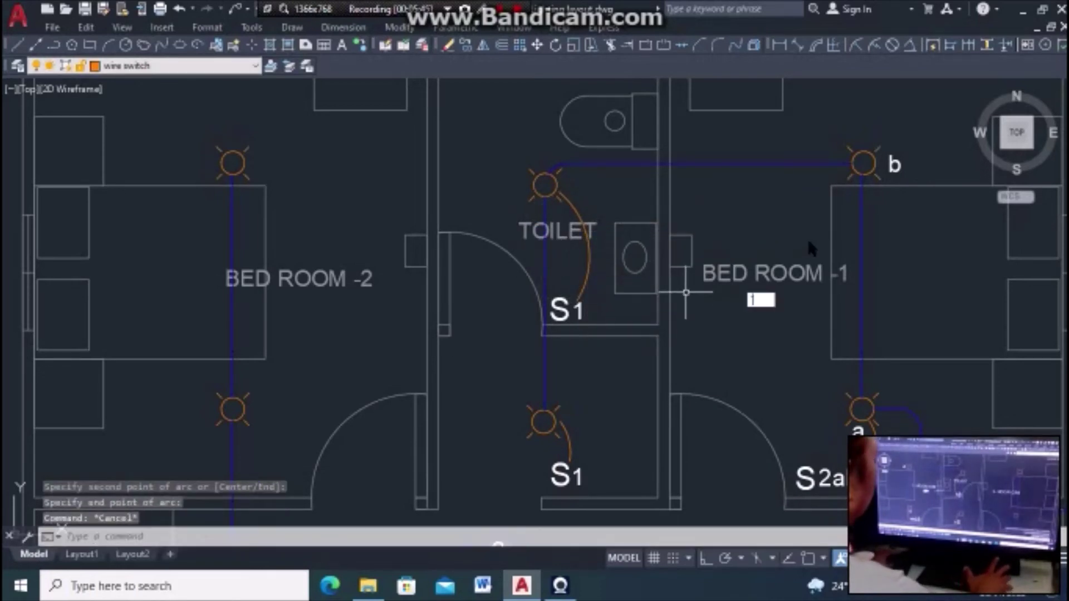
{"action": "scroll", "coordinate": [687, 286], "scroll_direction": "down", "scroll_amount": 3}
{"action": "scroll", "coordinate": [641, 273], "scroll_direction": "up", "scroll_amount": 3}
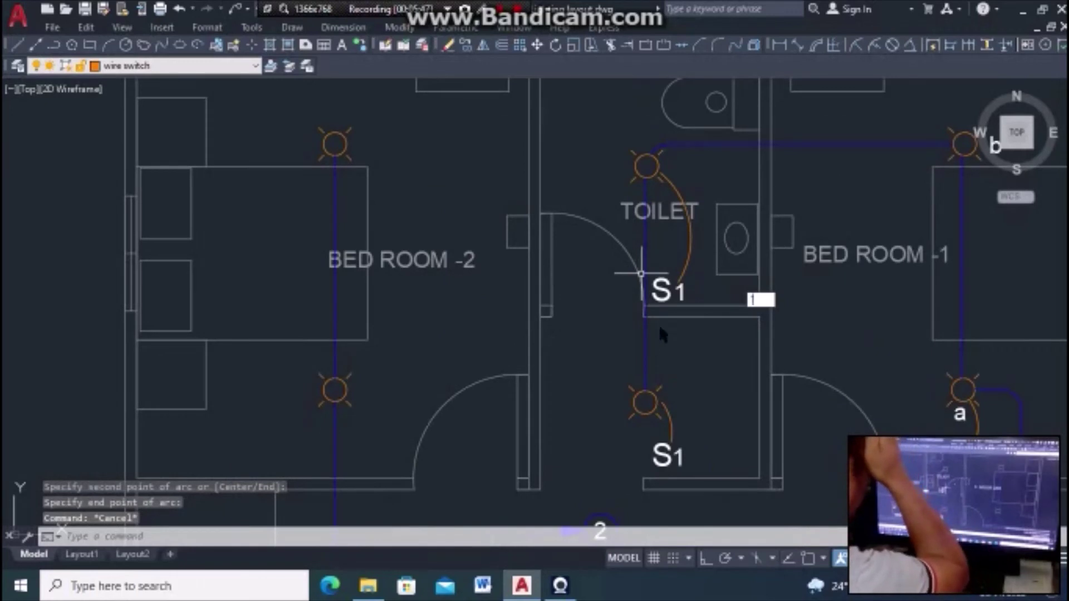
{"action": "key", "text": "Escape"}
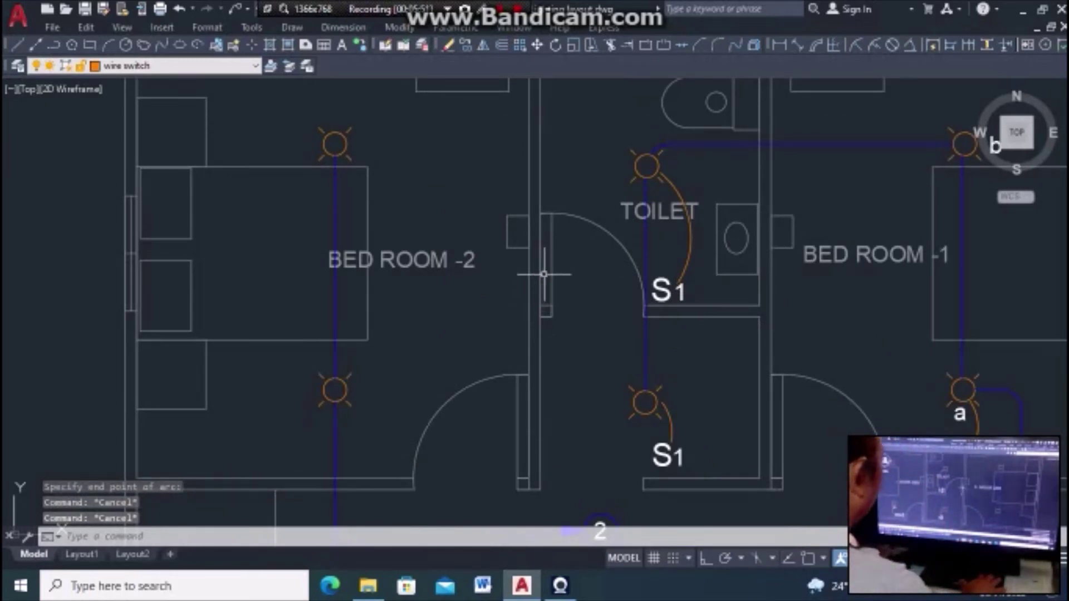
{"action": "scroll", "coordinate": [780, 281], "scroll_direction": "down", "scroll_amount": 2}
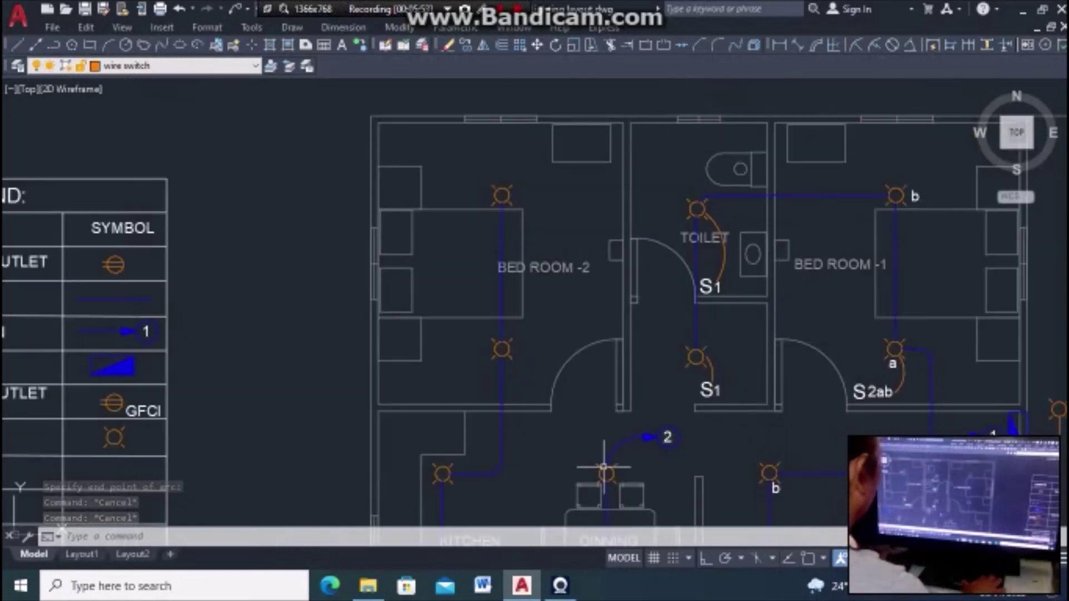
Step: Copy the S2ab label with its a and b letters to the Bed Room 2 door
{"action": "scroll", "coordinate": [565, 311], "scroll_direction": "down", "scroll_amount": 2}
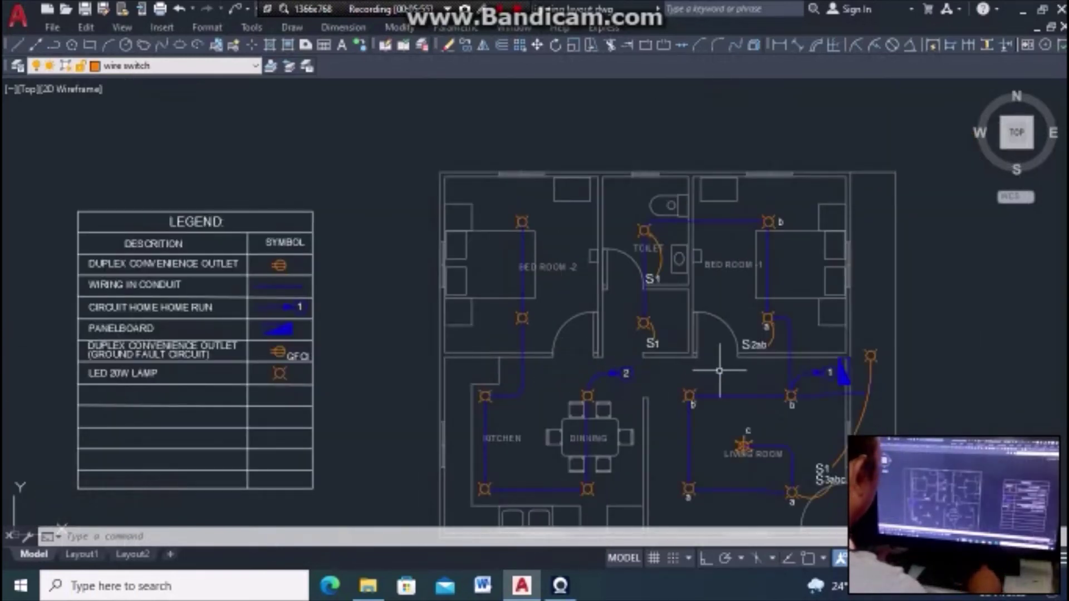
{"action": "scroll", "coordinate": [764, 365], "scroll_direction": "up", "scroll_amount": 2}
{"action": "type", "text": "CO"}
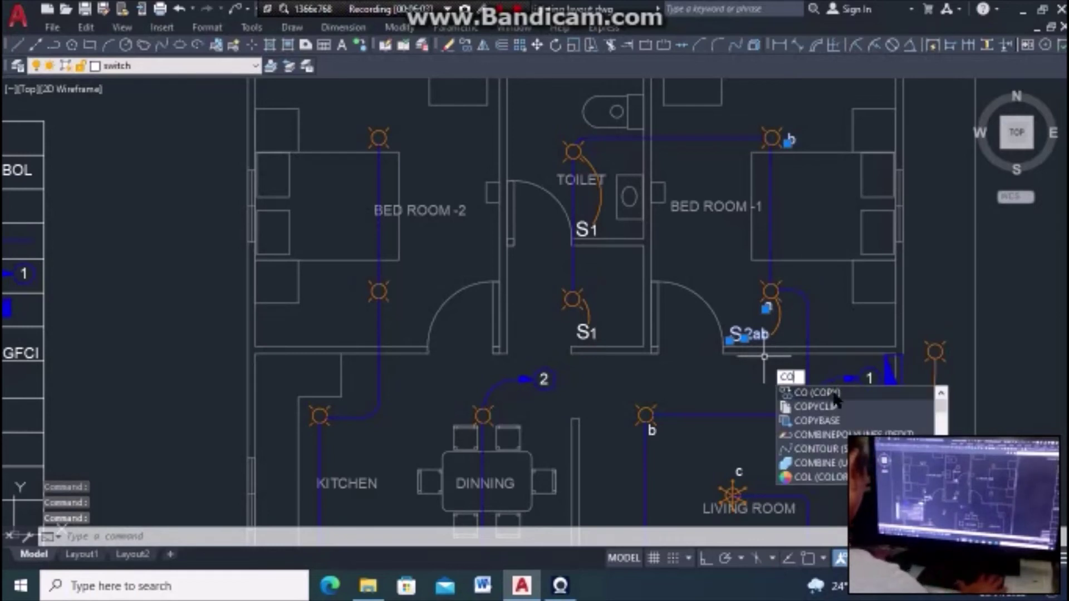
{"action": "key", "text": "Return"}
{"action": "left_click", "coordinate": [768, 305]}
{"action": "scroll", "coordinate": [869, 306], "scroll_direction": "down", "scroll_amount": 2}
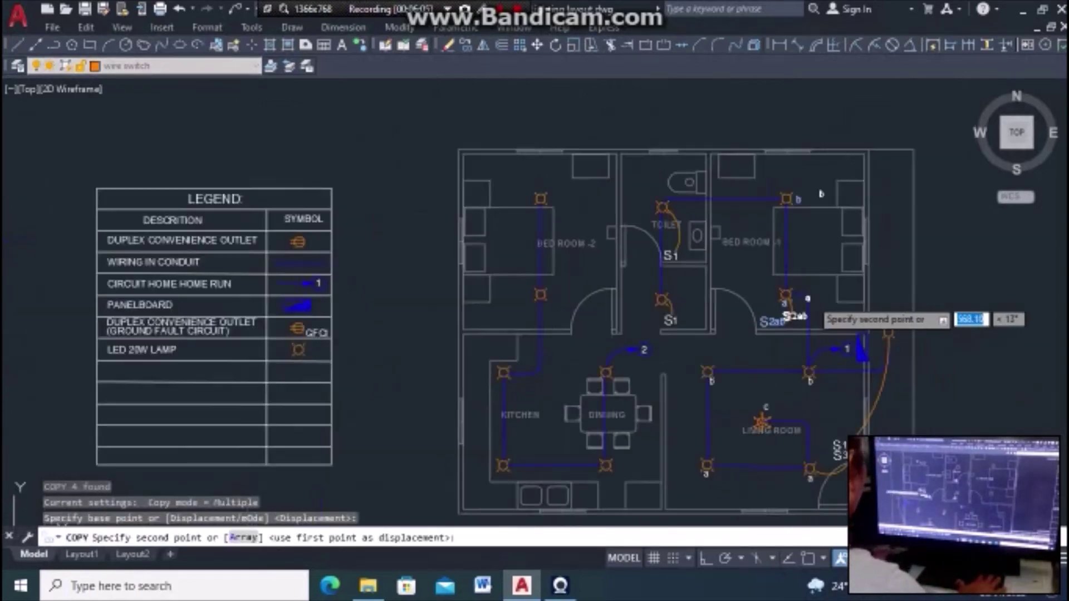
{"action": "scroll", "coordinate": [746, 329], "scroll_direction": "down", "scroll_amount": 2}
{"action": "scroll", "coordinate": [660, 315], "scroll_direction": "up", "scroll_amount": 4}
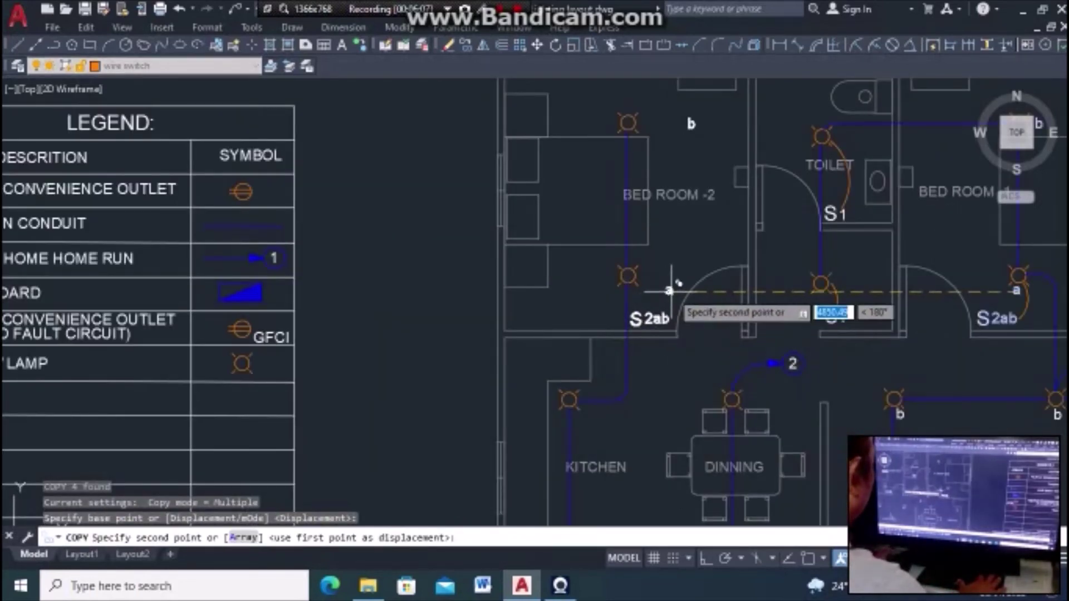
{"action": "left_click", "coordinate": [671, 290]}
{"action": "key", "text": "Escape"}
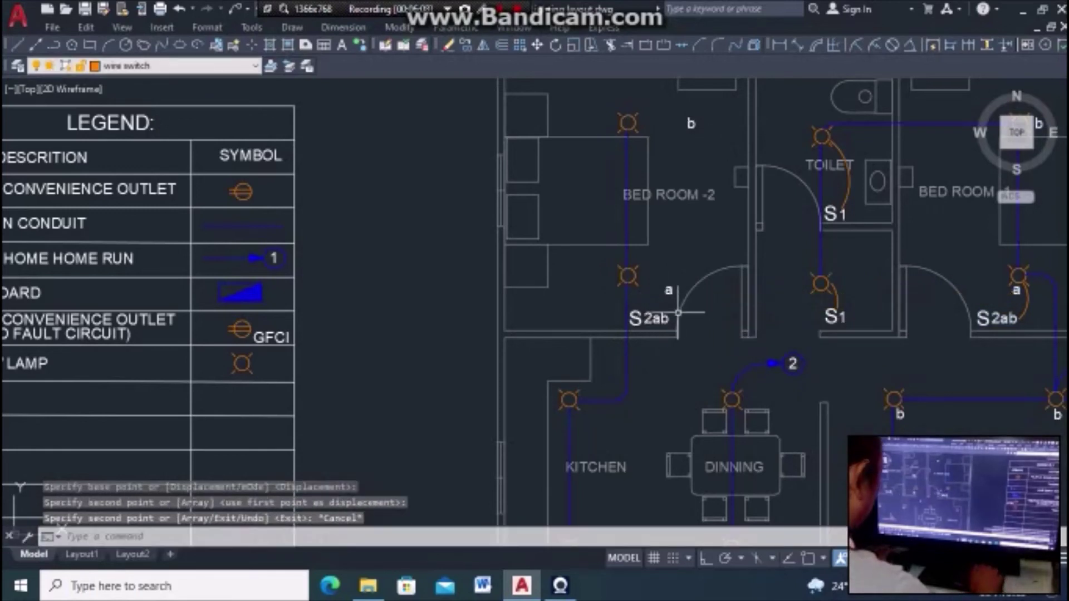
Step: Move the copied a letter beside Bed Room 2's lower lamp
{"action": "type", "text": "M"}
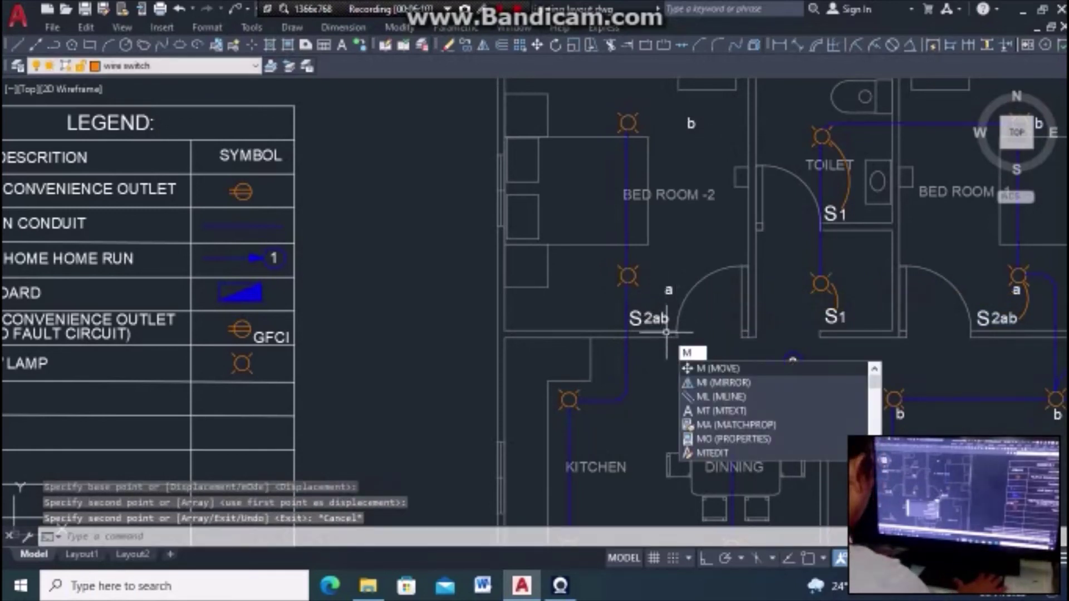
{"action": "key", "text": "Return"}
{"action": "left_click", "coordinate": [669, 290]}
{"action": "key", "text": "Return"}
{"action": "left_click", "coordinate": [685, 253]}
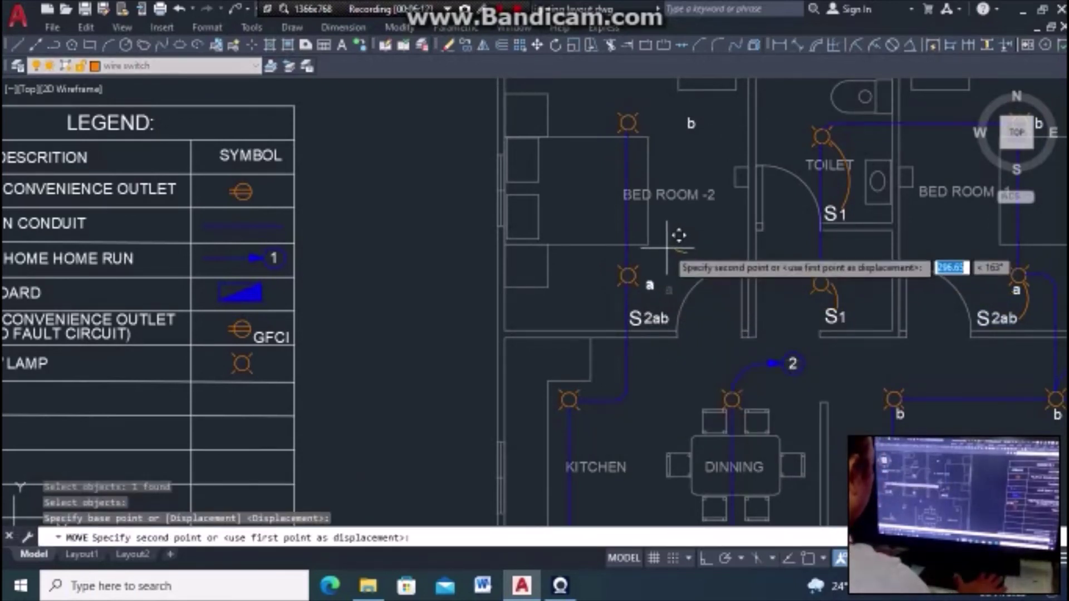
{"action": "left_click", "coordinate": [666, 248]}
Step: Move the copied b letter beside Bed Room 2's upper lamp
{"action": "key", "text": "Return"}
{"action": "left_click", "coordinate": [692, 124]}
{"action": "key", "text": "Return"}
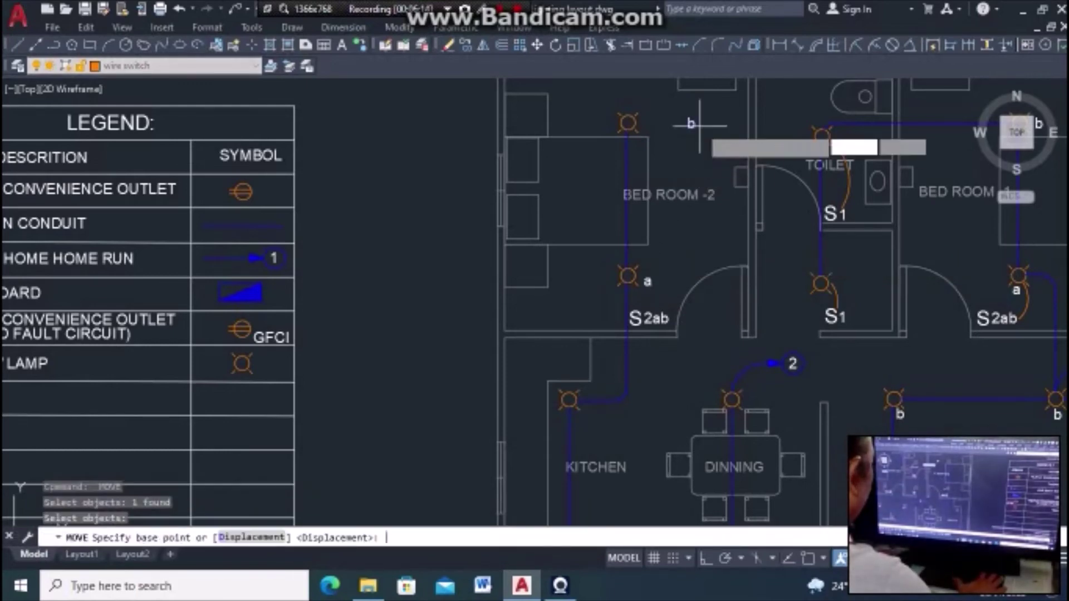
{"action": "left_click", "coordinate": [659, 125]}
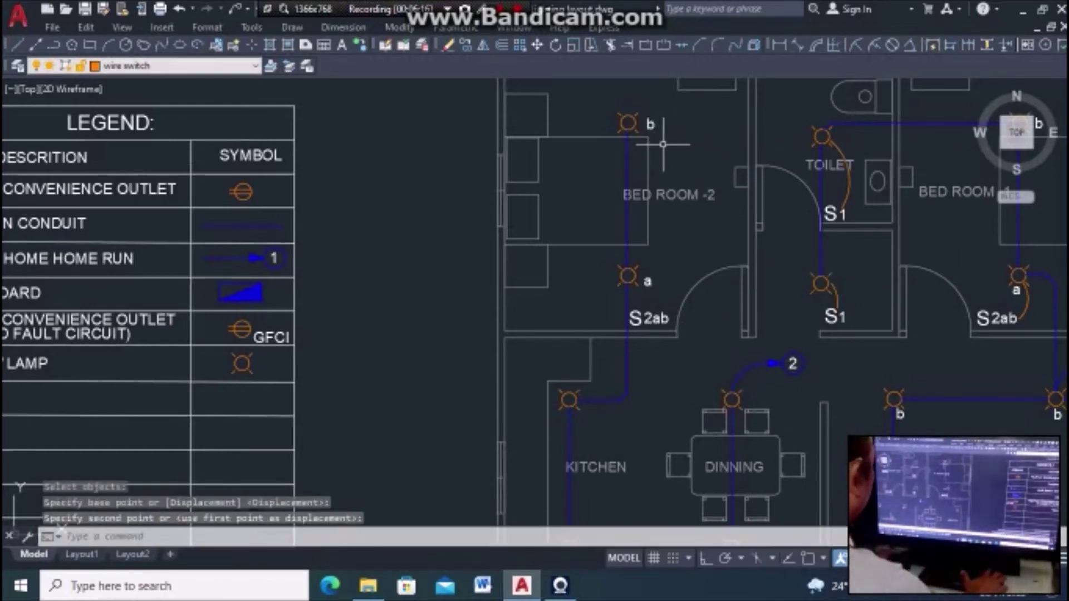
{"action": "key", "text": "Escape"}
{"action": "scroll", "coordinate": [663, 144], "scroll_direction": "down", "scroll_amount": 3}
{"action": "scroll", "coordinate": [767, 289], "scroll_direction": "up", "scroll_amount": 3}
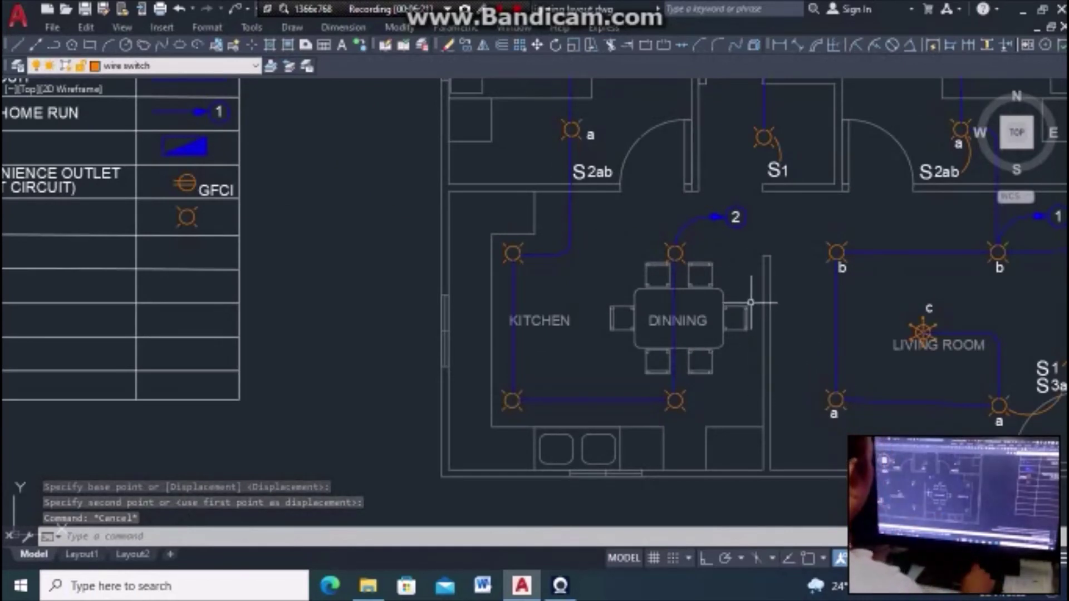
{"action": "scroll", "coordinate": [757, 300], "scroll_direction": "up", "scroll_amount": 2}
{"action": "scroll", "coordinate": [762, 300], "scroll_direction": "down", "scroll_amount": 2}
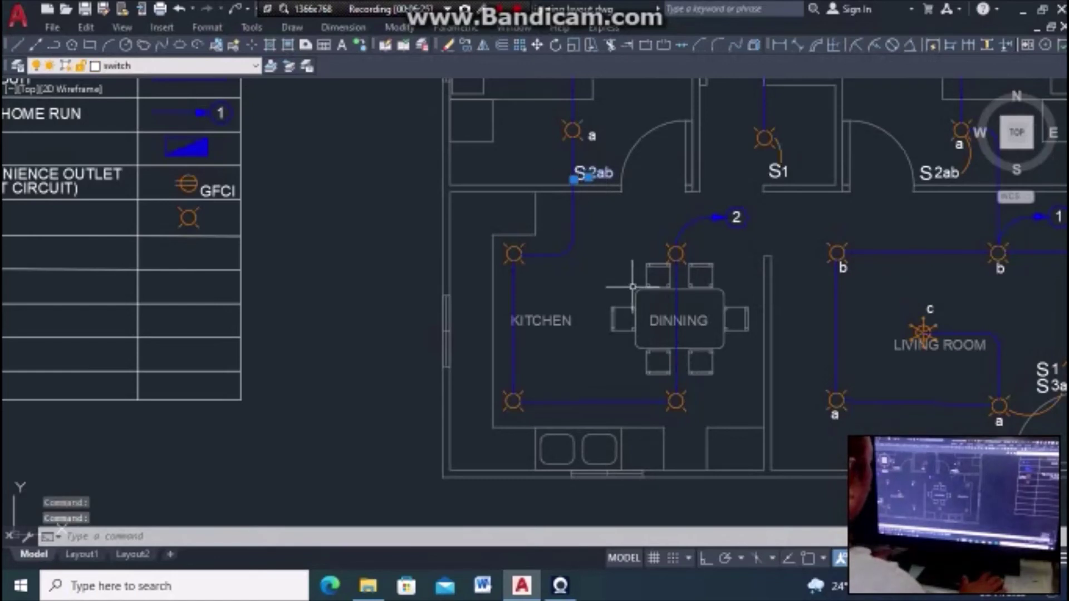
Step: Copy the S2ab switch label to just right of the dining light
{"action": "type", "text": "o"}
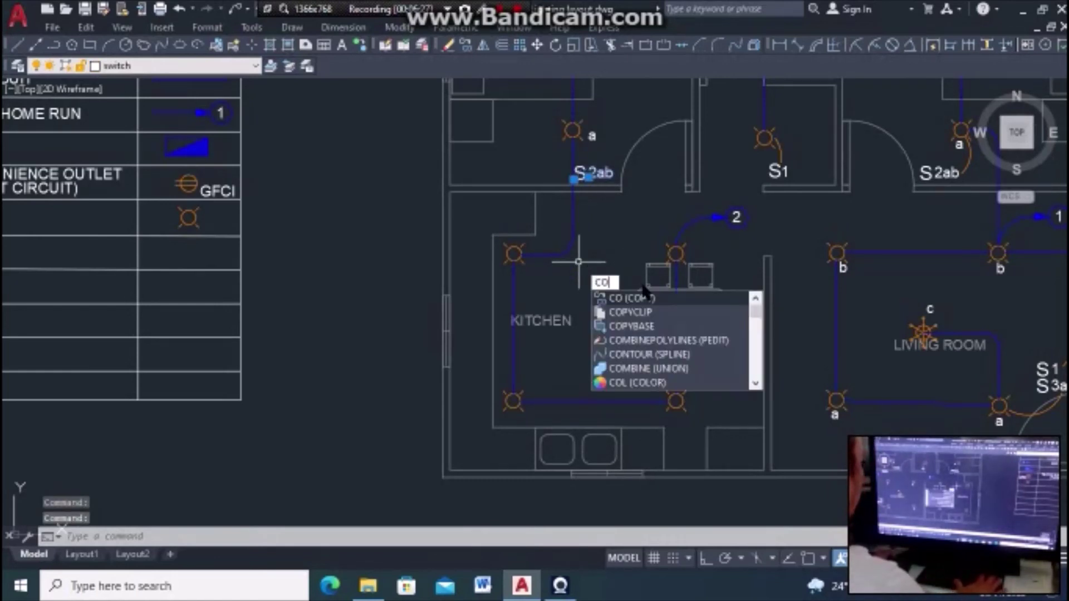
{"action": "left_click", "coordinate": [642, 301]}
{"action": "scroll", "coordinate": [617, 217], "scroll_direction": "up", "scroll_amount": 4}
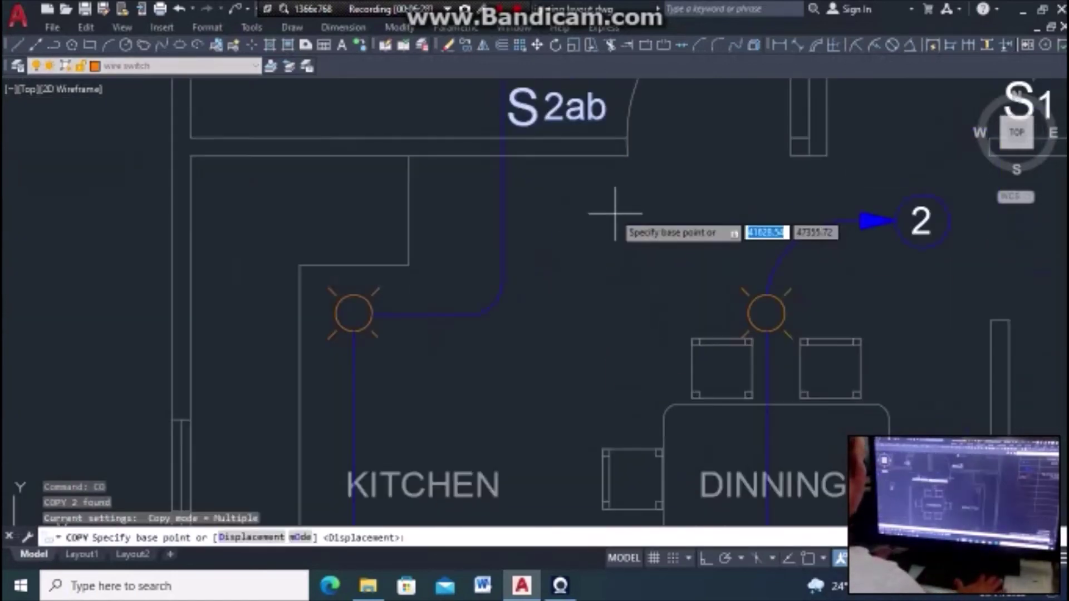
{"action": "scroll", "coordinate": [564, 116], "scroll_direction": "down", "scroll_amount": 4}
{"action": "left_click", "coordinate": [568, 111]}
{"action": "scroll", "coordinate": [736, 215], "scroll_direction": "up", "scroll_amount": 2}
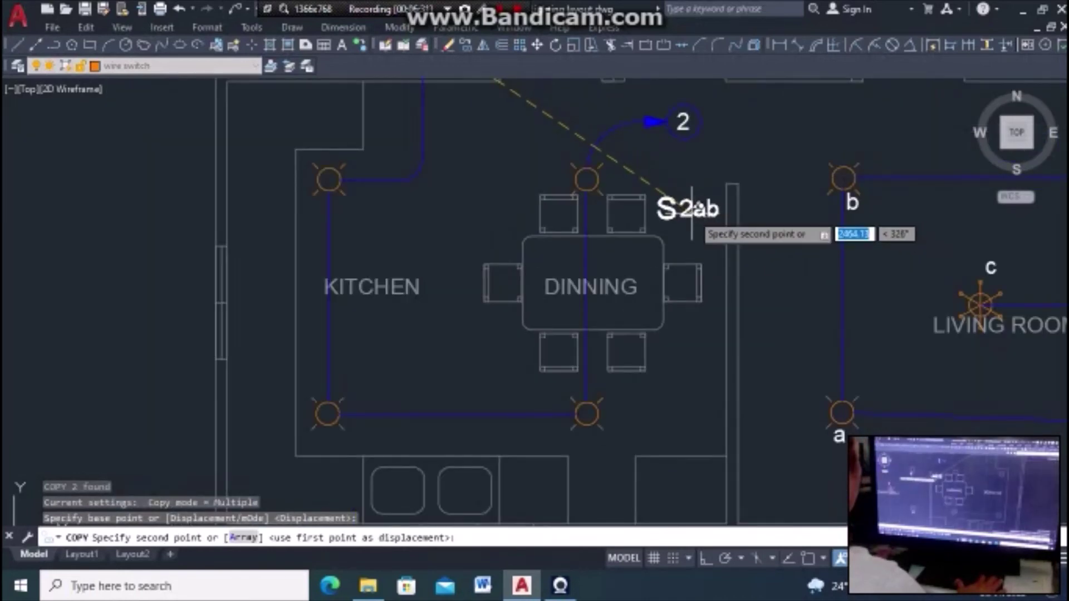
{"action": "left_click", "coordinate": [694, 210]}
{"action": "key", "text": "Escape"}
{"action": "scroll", "coordinate": [695, 211], "scroll_direction": "down", "scroll_amount": 2}
{"action": "scroll", "coordinate": [612, 211], "scroll_direction": "down", "scroll_amount": 2}
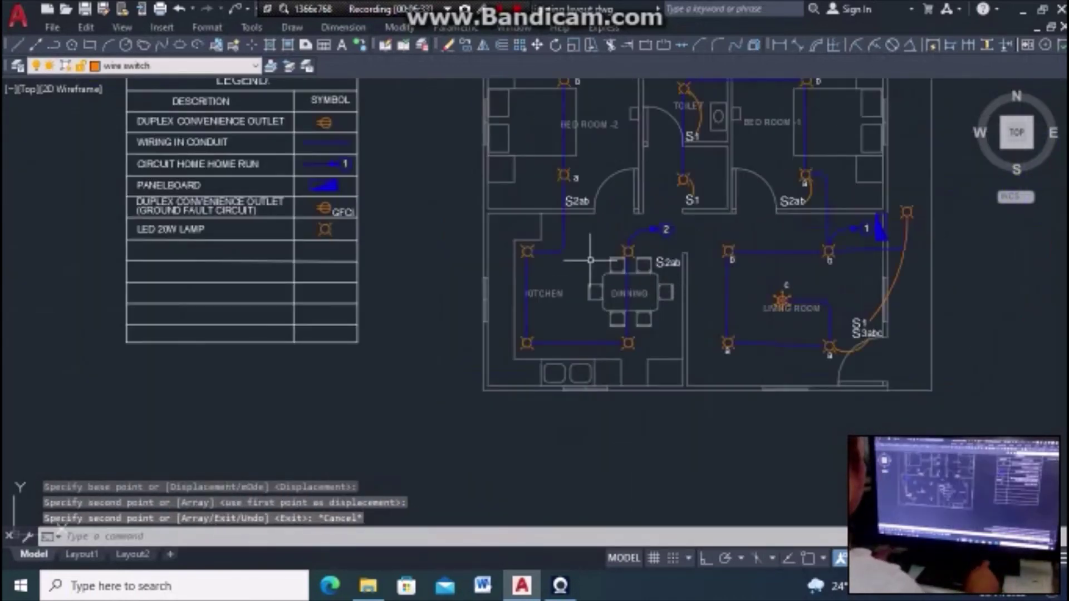
{"action": "scroll", "coordinate": [563, 185], "scroll_direction": "up", "scroll_amount": 5}
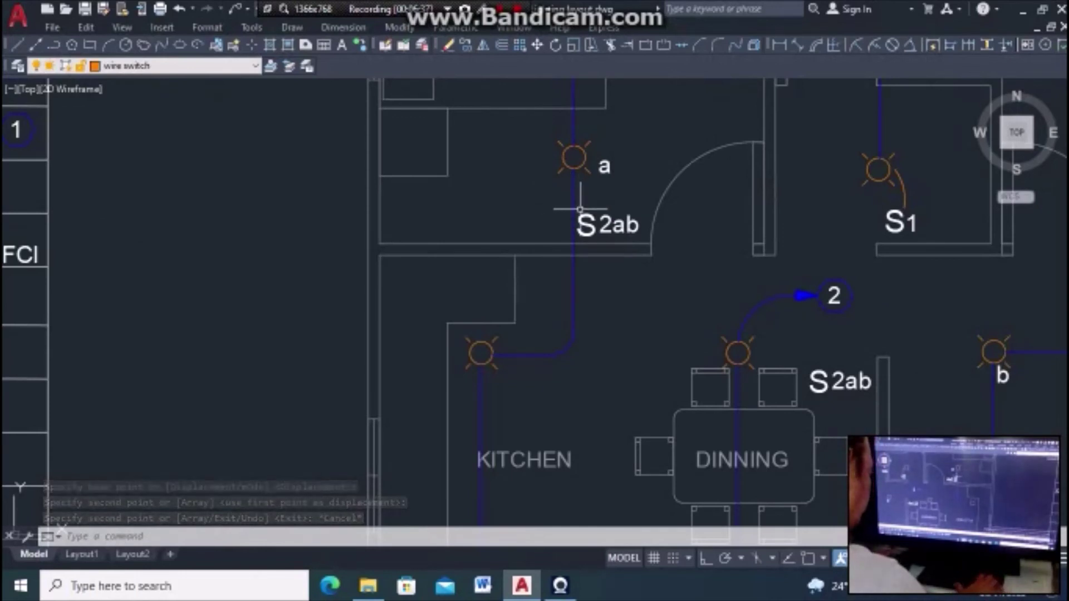
Step: Cancel a half-typed copy command and start the ARC command
{"action": "type", "text": "co"}
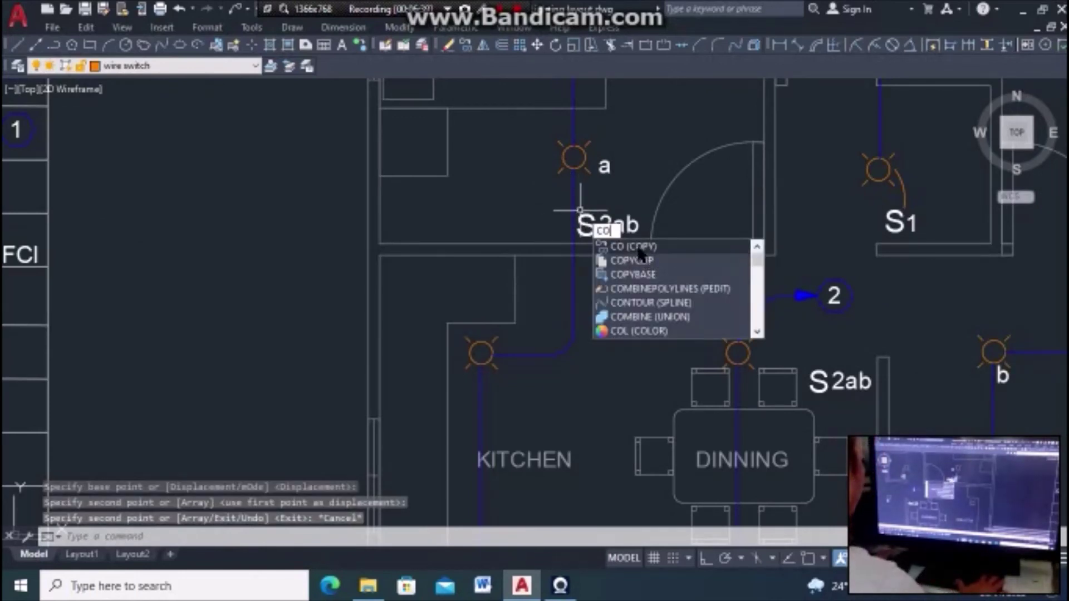
{"action": "key", "text": "Escape"}
{"action": "key", "text": "Escape"}
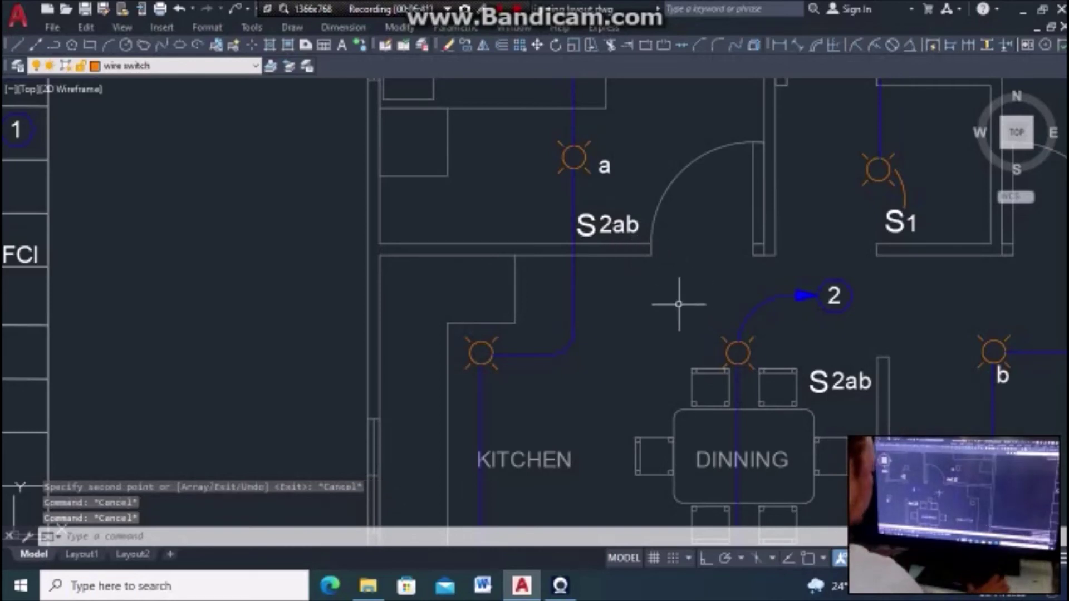
{"action": "type", "text": "A"}
{"action": "key", "text": "Return"}
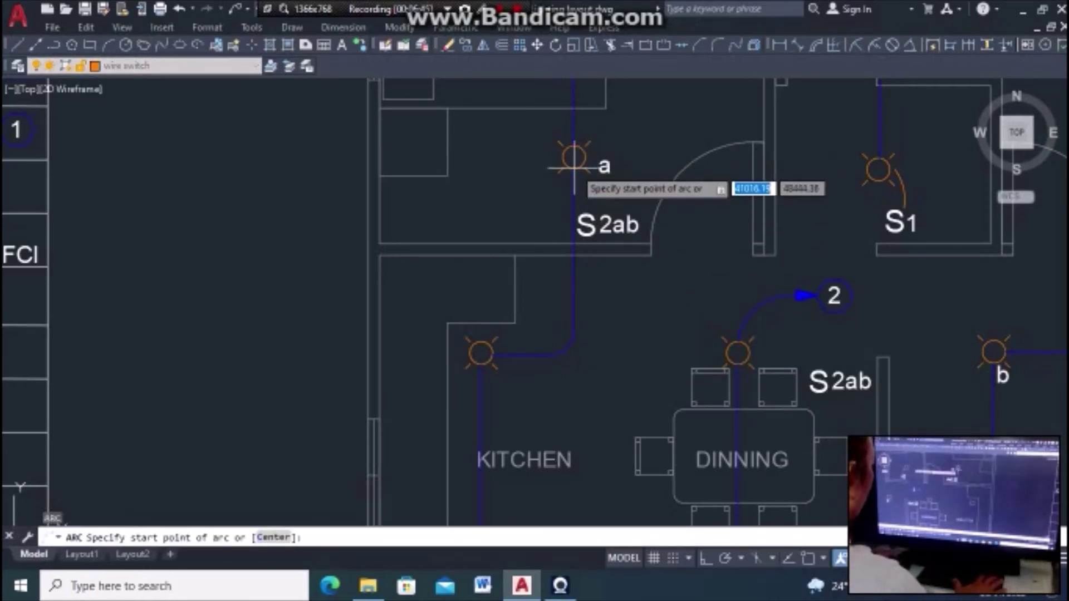
Step: Draw an arc from Bedroom 2's lamp a to its S2ab switch
{"action": "left_click", "coordinate": [574, 168]}
{"action": "left_click", "coordinate": [582, 191]}
{"action": "left_click", "coordinate": [597, 212]}
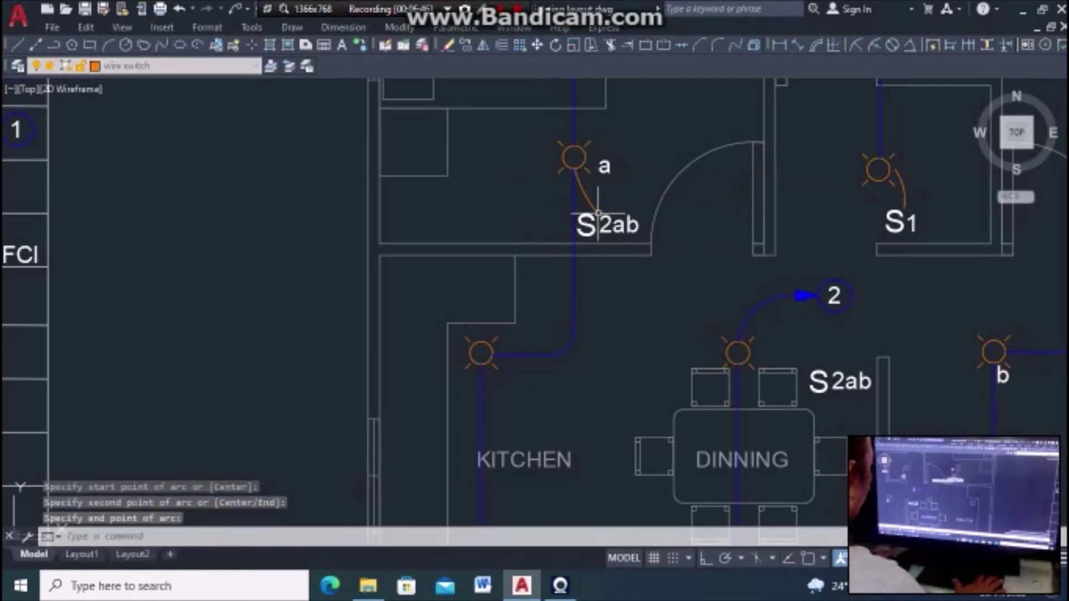
{"action": "scroll", "coordinate": [747, 282], "scroll_direction": "down", "scroll_amount": 5}
{"action": "scroll", "coordinate": [750, 298], "scroll_direction": "up", "scroll_amount": 3}
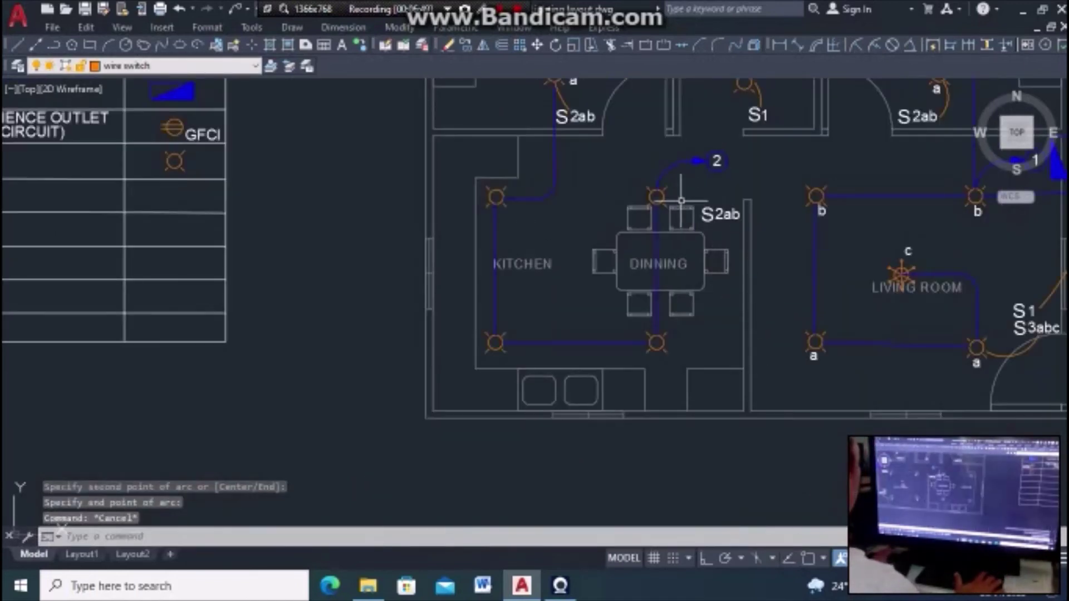
Step: Draw an arc from the dining light to the new S2ab switch
{"action": "key", "text": "Return"}
{"action": "scroll", "coordinate": [684, 198], "scroll_direction": "up", "scroll_amount": 4}
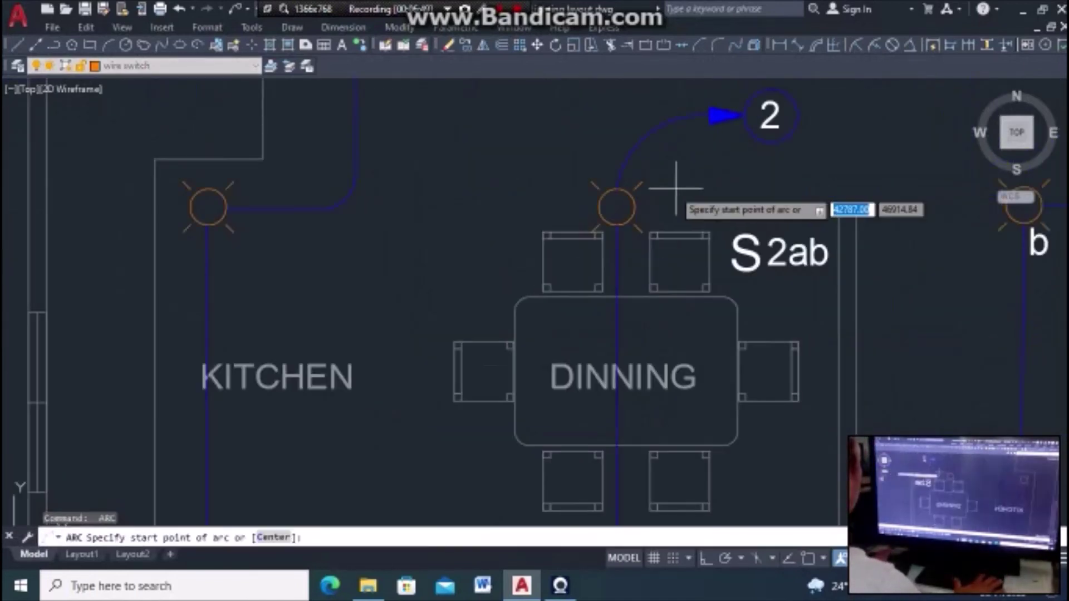
{"action": "left_click", "coordinate": [640, 207]}
{"action": "left_click", "coordinate": [712, 203]}
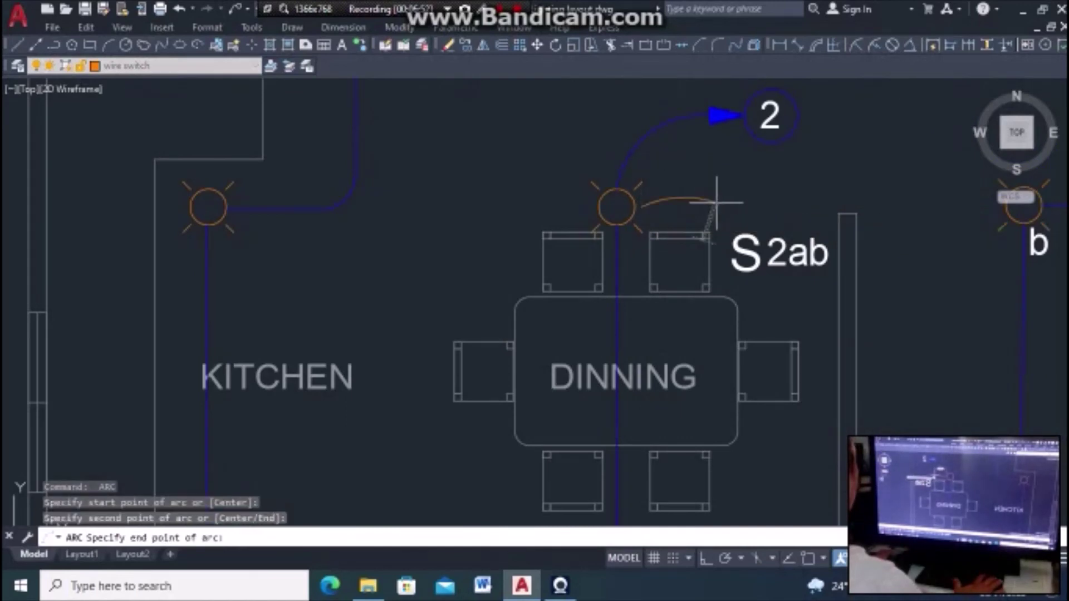
{"action": "left_click", "coordinate": [799, 227]}
{"action": "scroll", "coordinate": [720, 302], "scroll_direction": "down", "scroll_amount": 6}
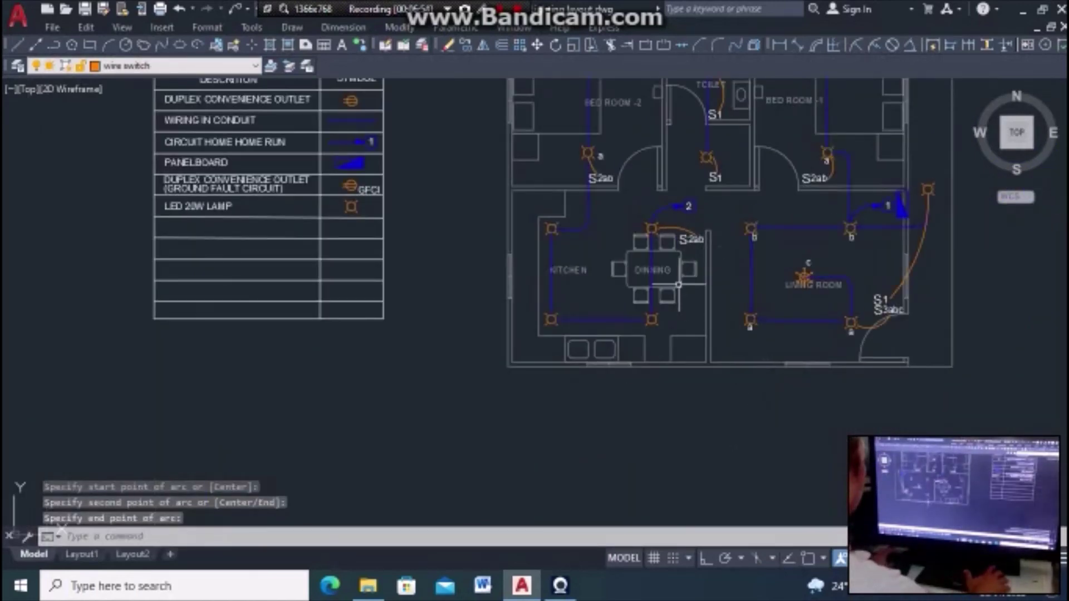
{"action": "scroll", "coordinate": [630, 234], "scroll_direction": "up", "scroll_amount": 4}
{"action": "scroll", "coordinate": [786, 278], "scroll_direction": "down", "scroll_amount": 4}
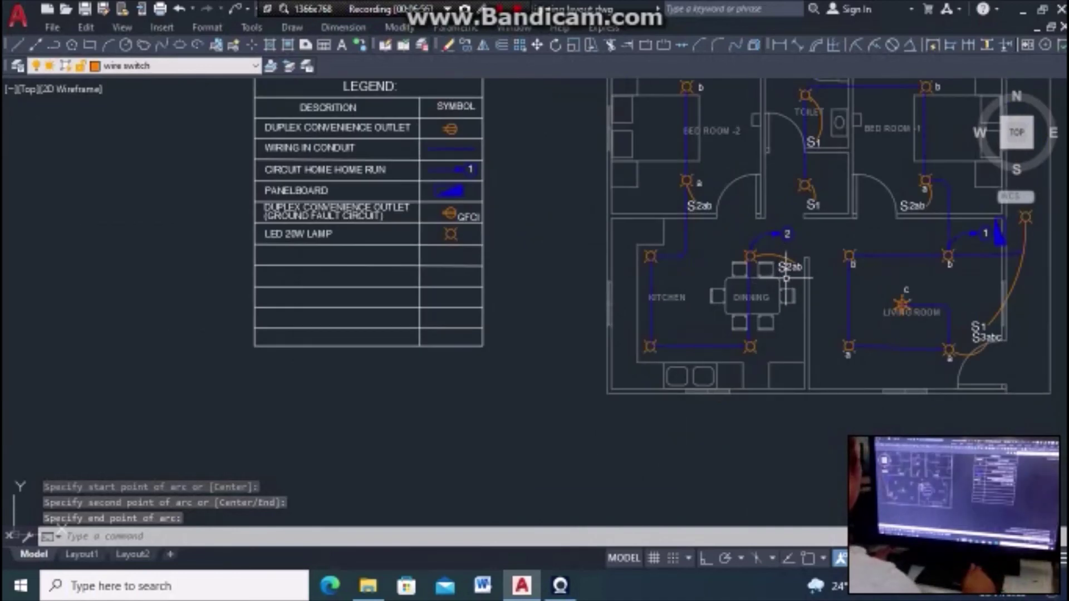
{"action": "scroll", "coordinate": [786, 277], "scroll_direction": "up", "scroll_amount": 4}
Step: Copy the a and b circuit labels over to the kitchen lights
{"action": "type", "text": "co"}
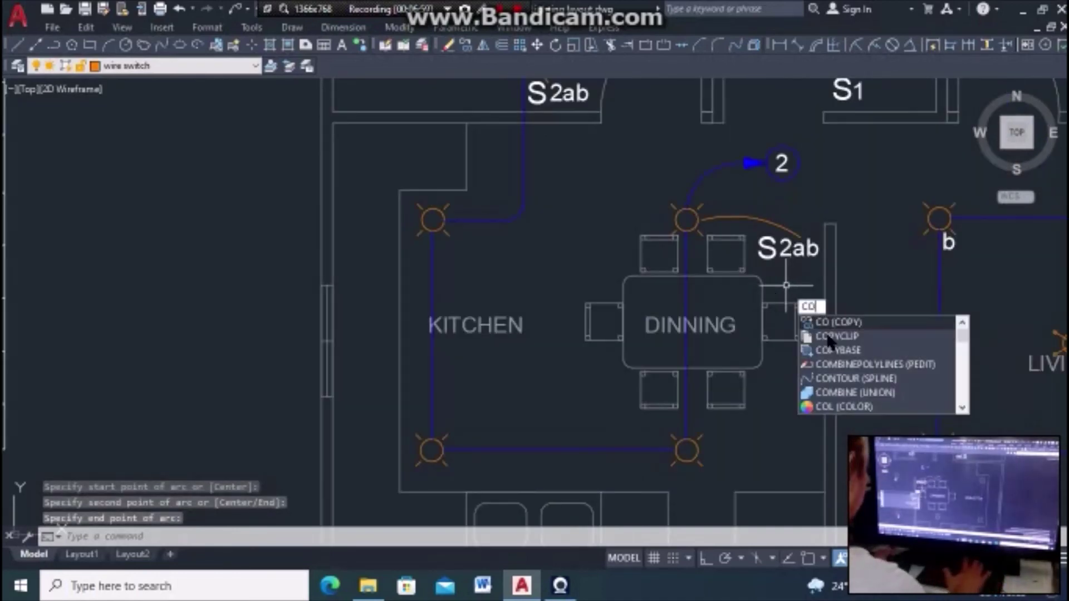
{"action": "key", "text": "Return"}
{"action": "scroll", "coordinate": [802, 312], "scroll_direction": "down", "scroll_amount": 5}
{"action": "scroll", "coordinate": [730, 240], "scroll_direction": "up", "scroll_amount": 3}
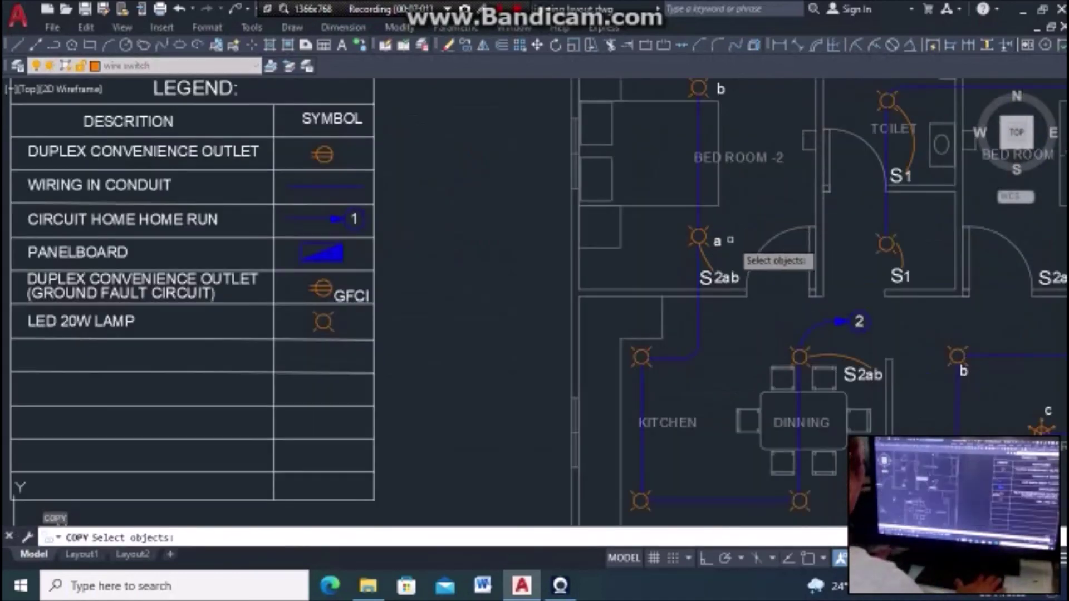
{"action": "left_click", "coordinate": [718, 242]}
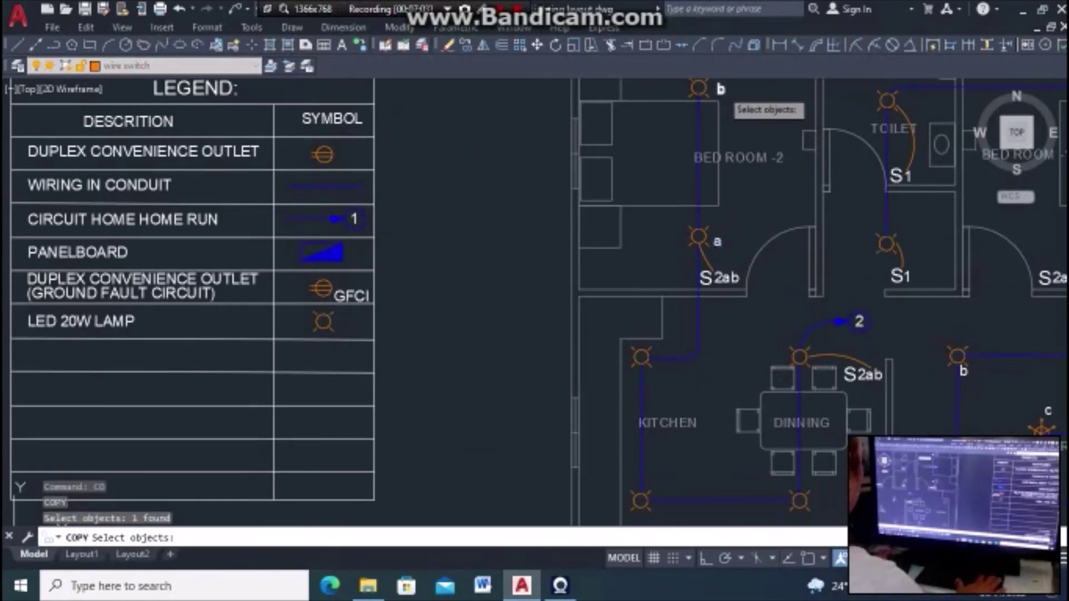
{"action": "left_click", "coordinate": [722, 90]}
{"action": "key", "text": "Return"}
{"action": "scroll", "coordinate": [727, 111], "scroll_direction": "down", "scroll_amount": 3}
{"action": "scroll", "coordinate": [690, 273], "scroll_direction": "up", "scroll_amount": 5}
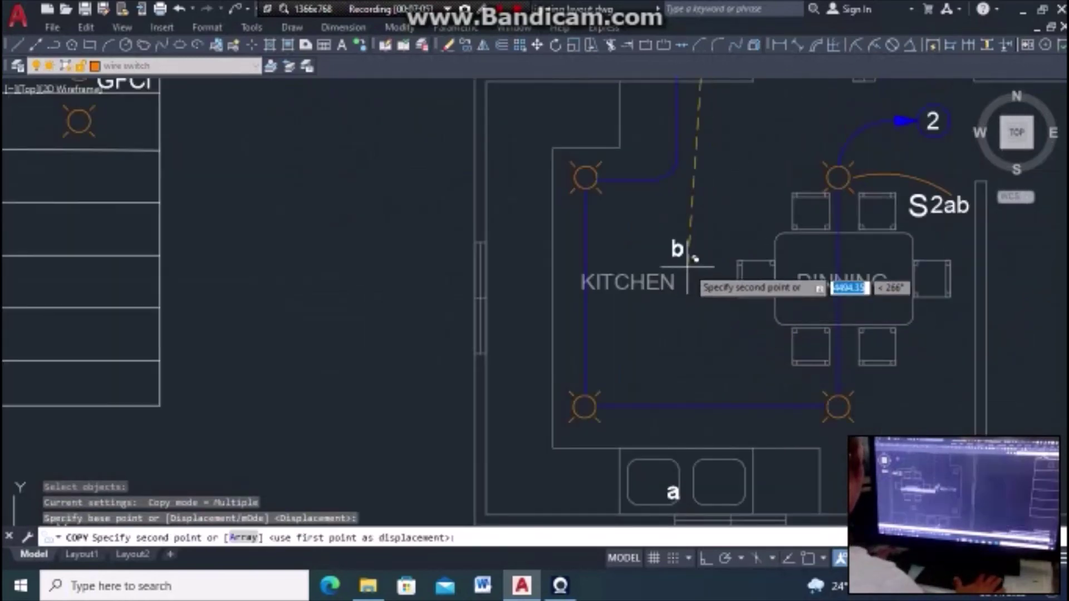
{"action": "left_click", "coordinate": [625, 211]}
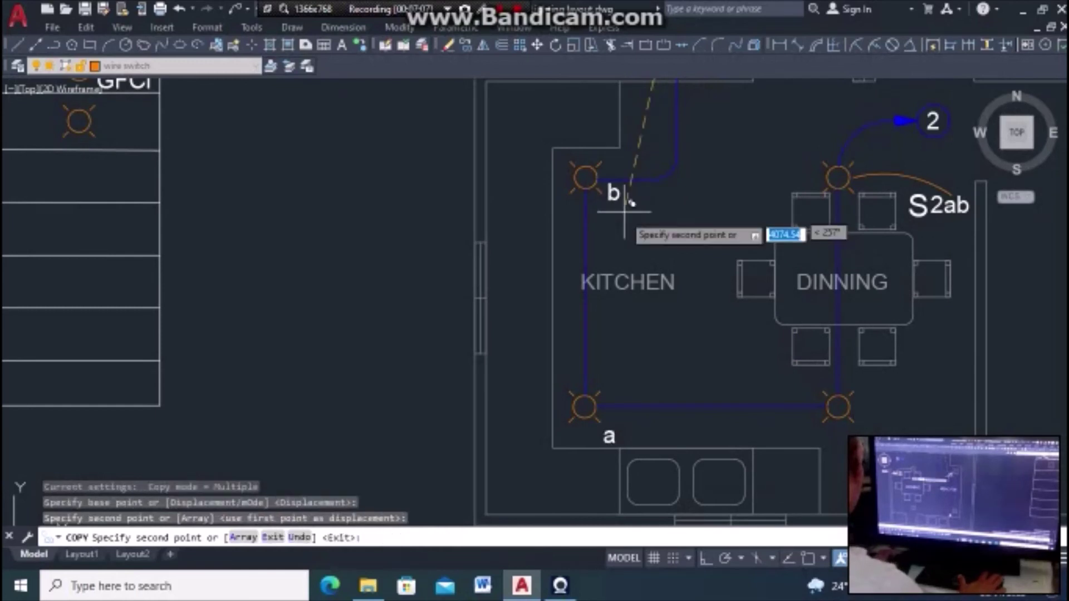
{"action": "key", "text": "Escape"}
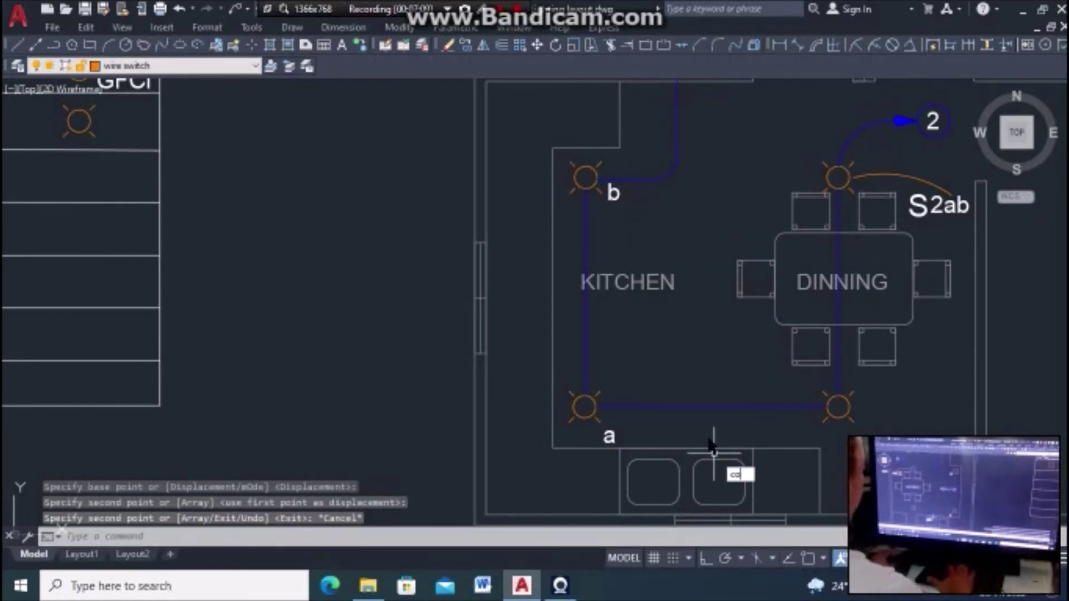
Step: Copy another 'a' label just under the kitchen b label
{"action": "key", "text": "Return"}
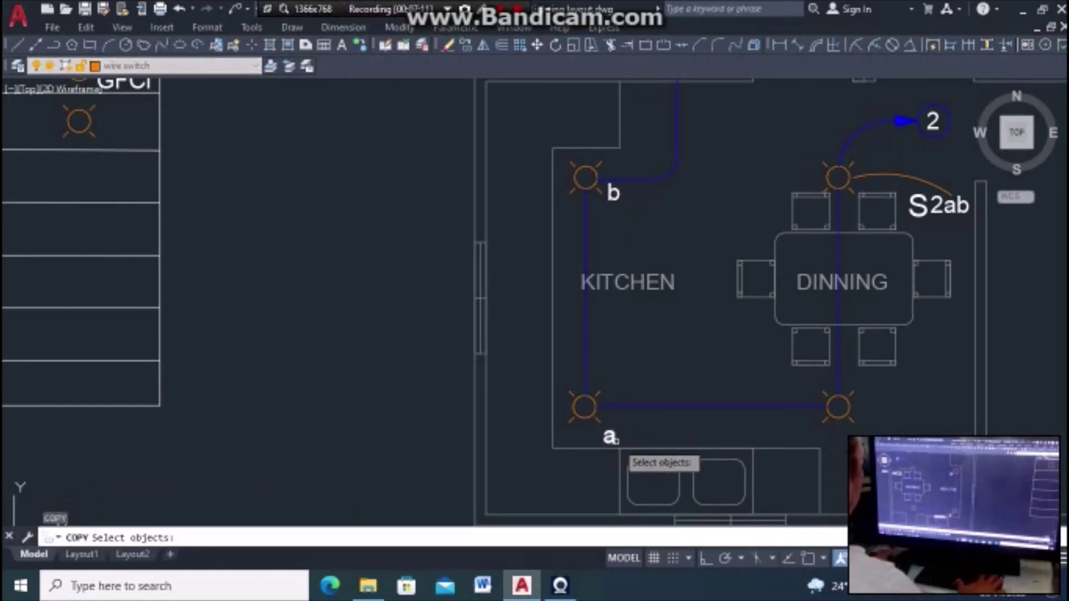
{"action": "left_click", "coordinate": [615, 439]}
{"action": "key", "text": "Return"}
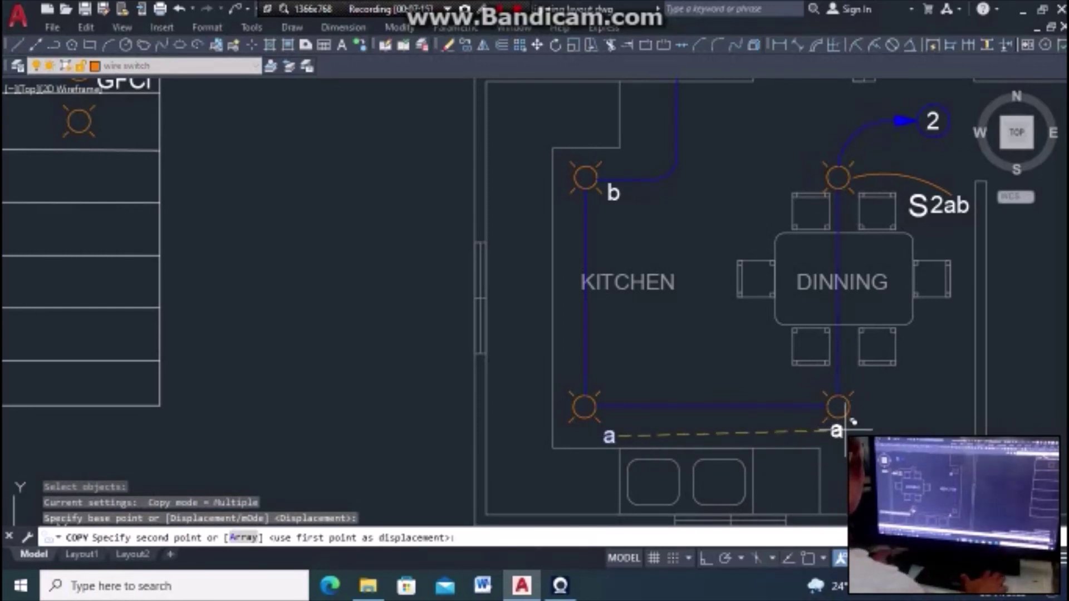
{"action": "left_click", "coordinate": [606, 210]}
{"action": "key", "text": "Escape"}
{"action": "type", "text": "c"}
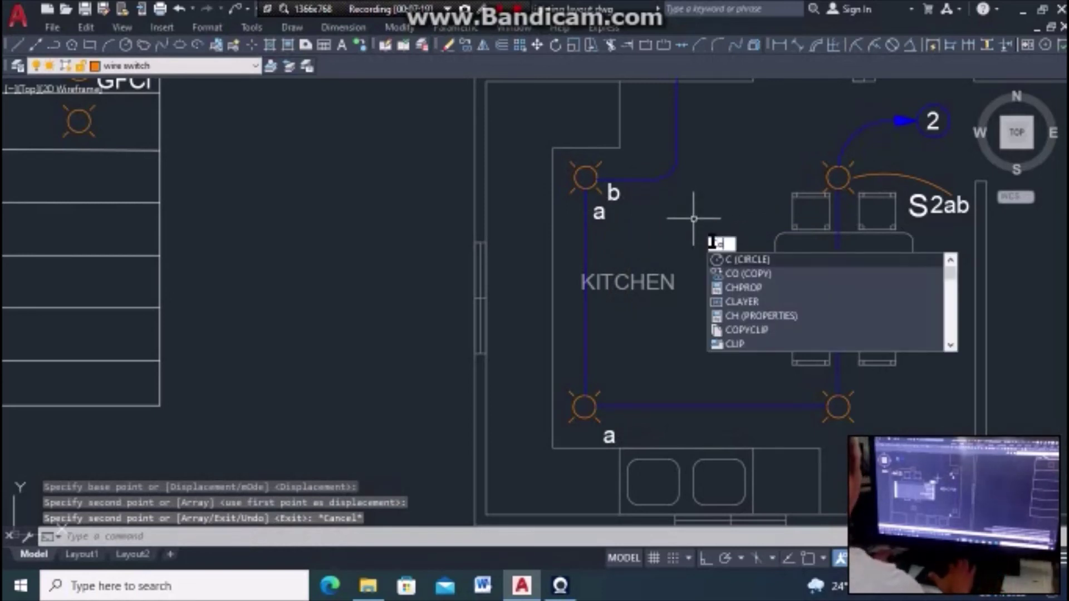
Step: Copy the kitchen 'b' label beside the upper and lower dining lights
{"action": "type", "text": "o"}
{"action": "key", "text": "Return"}
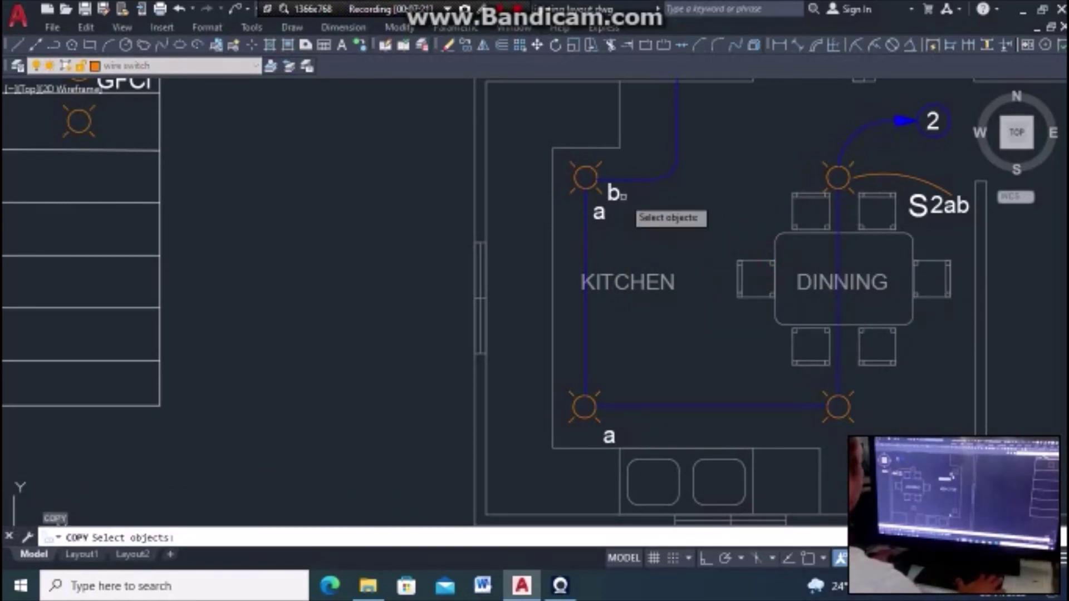
{"action": "left_click", "coordinate": [614, 193]}
{"action": "key", "text": "Return"}
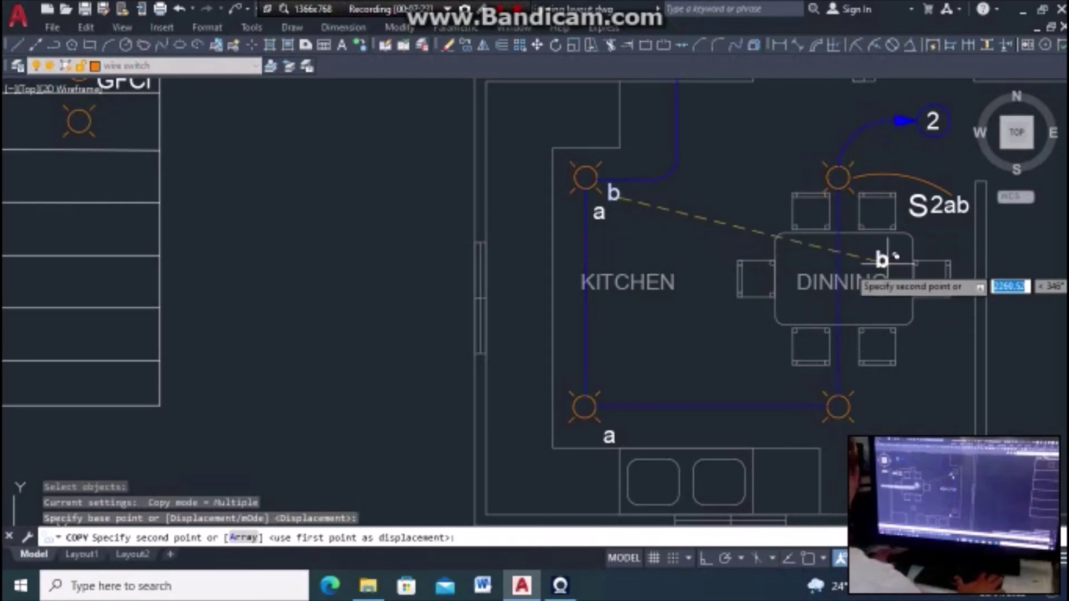
{"action": "scroll", "coordinate": [885, 192], "scroll_direction": "up", "scroll_amount": 2}
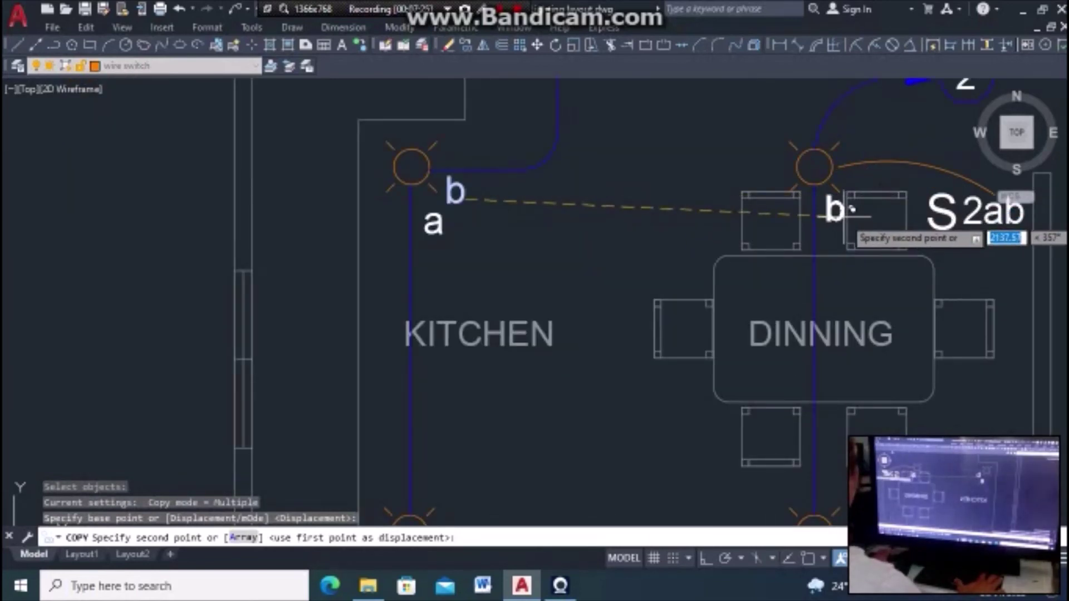
{"action": "left_click", "coordinate": [852, 210]}
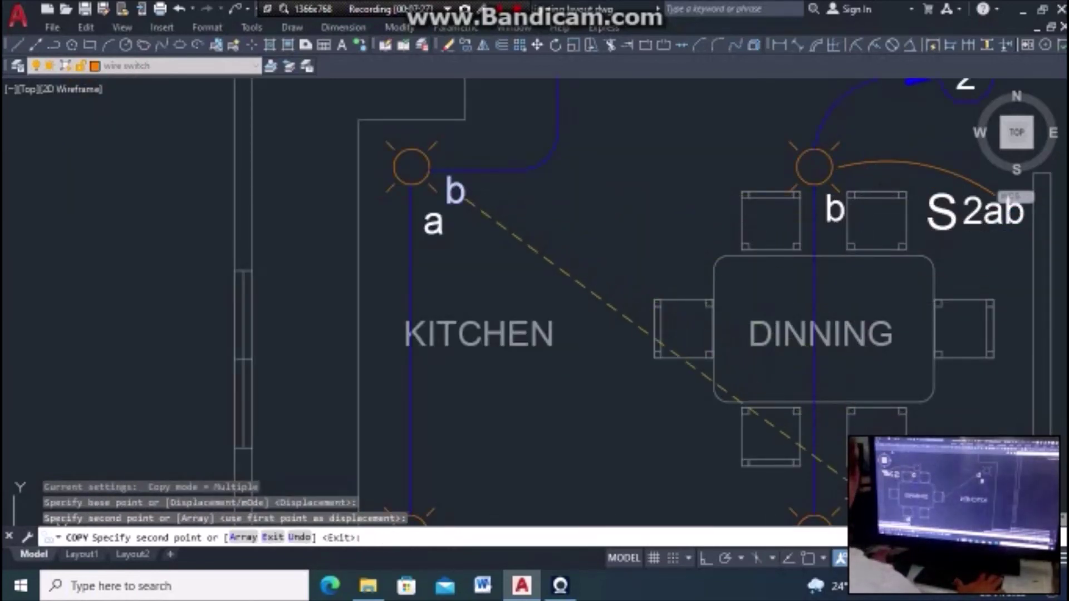
{"action": "left_click", "coordinate": [834, 498]}
{"action": "scroll", "coordinate": [757, 245], "scroll_direction": "down", "scroll_amount": 2}
Step: Erase the stray 'b' label beside the upper kitchen lamp
{"action": "scroll", "coordinate": [675, 306], "scroll_direction": "down", "scroll_amount": 3}
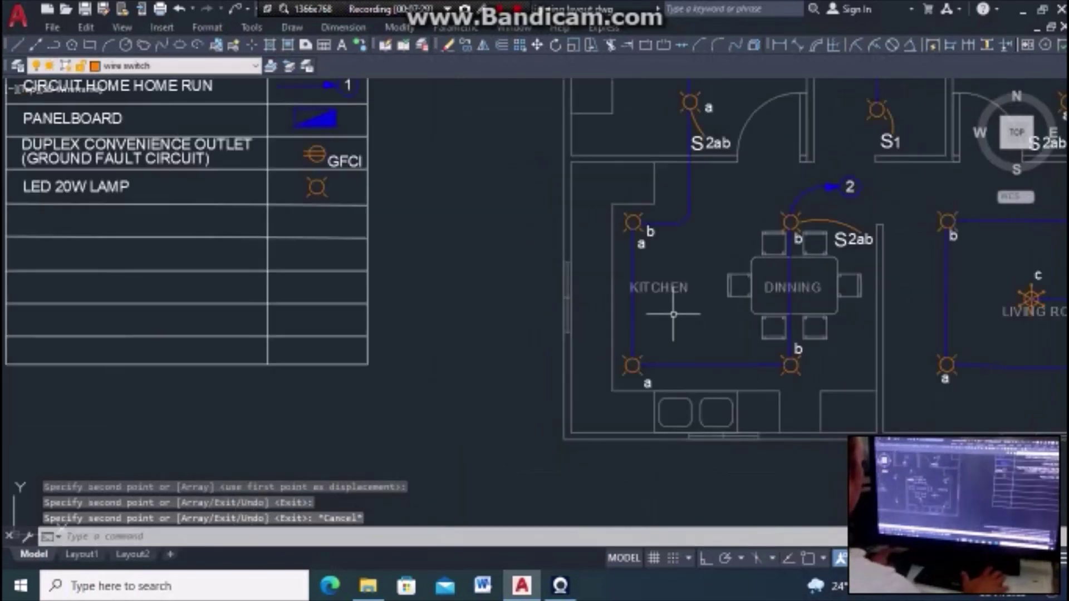
{"action": "scroll", "coordinate": [671, 308], "scroll_direction": "up", "scroll_amount": 4}
{"action": "key", "text": "Escape"}
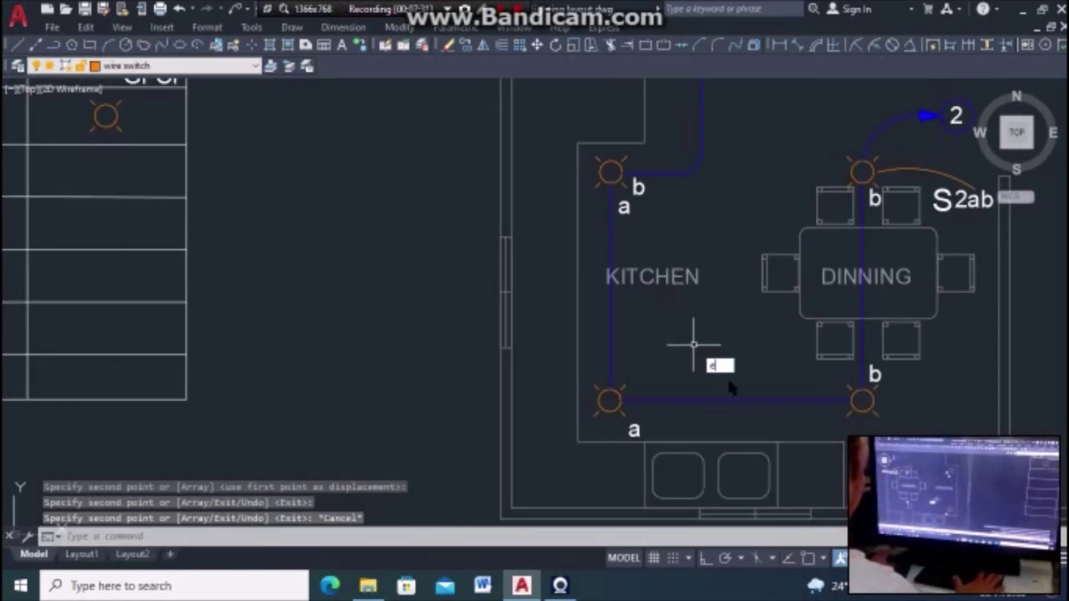
{"action": "key", "text": "Return"}
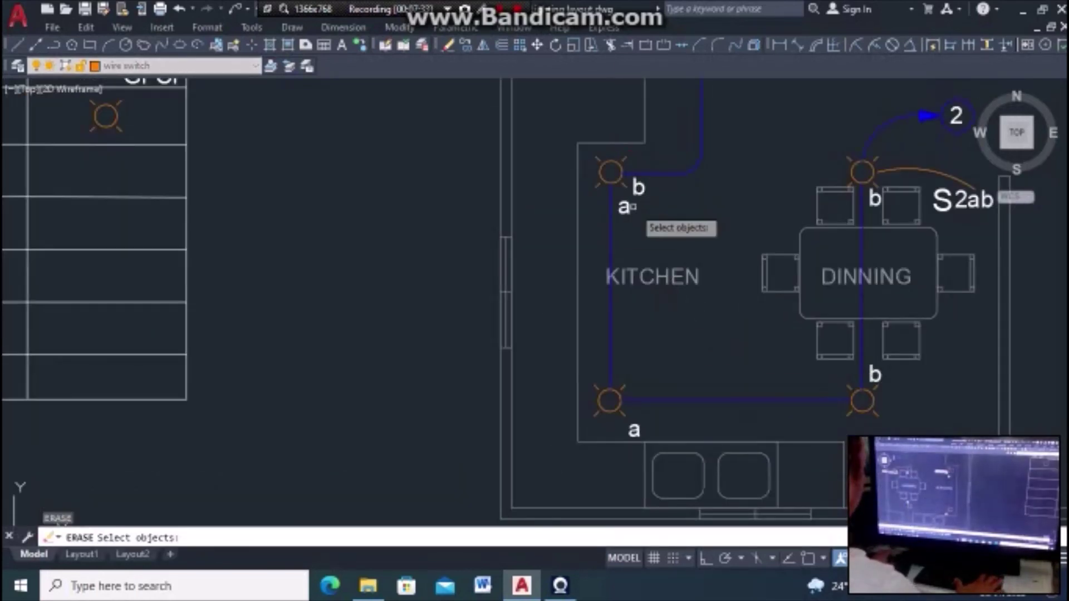
{"action": "left_click", "coordinate": [637, 187]}
{"action": "key", "text": "Return"}
{"action": "key", "text": "Escape"}
{"action": "type", "text": "M"}
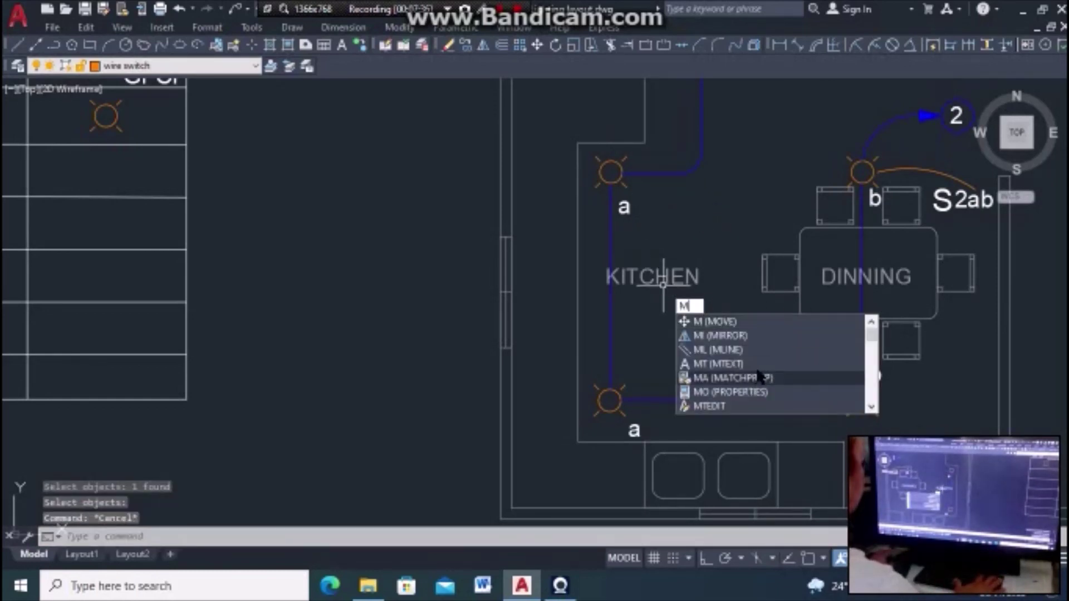
Step: Move the upper and lower kitchen 'a' letters right next to their lamps
{"action": "key", "text": "Return"}
{"action": "left_click", "coordinate": [641, 213]}
{"action": "key", "text": "Return"}
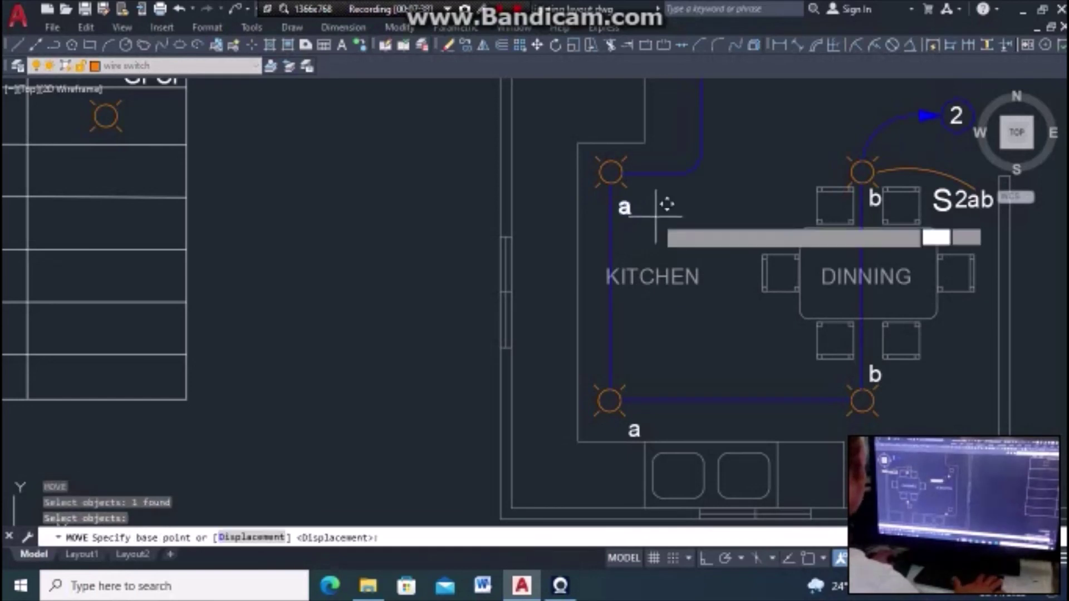
{"action": "left_click", "coordinate": [663, 211]}
{"action": "key", "text": "Return"}
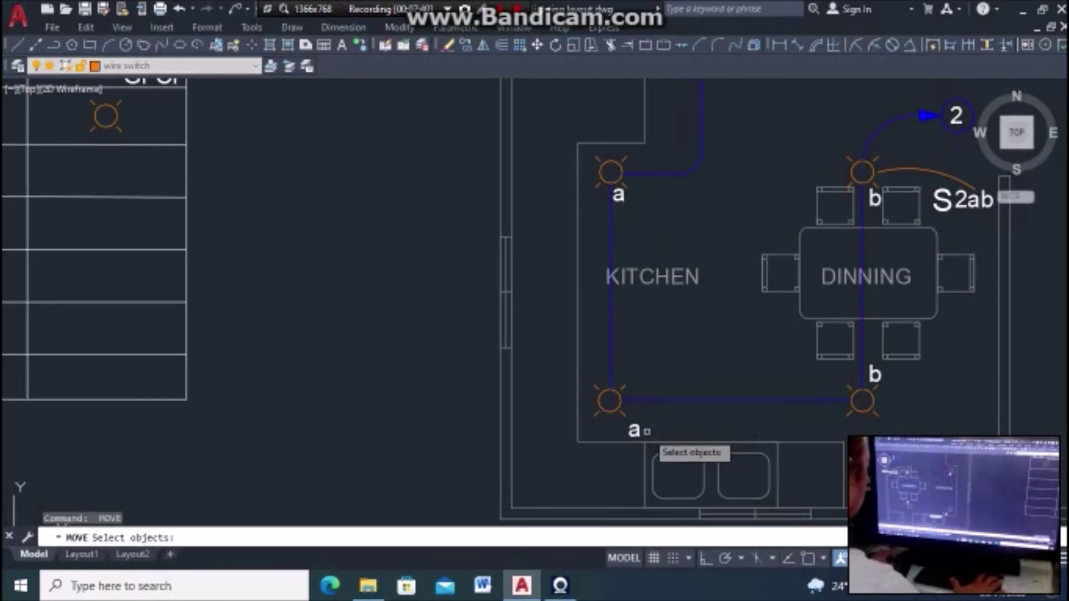
{"action": "left_click", "coordinate": [637, 433]}
{"action": "key", "text": "Return"}
{"action": "left_click", "coordinate": [663, 413]}
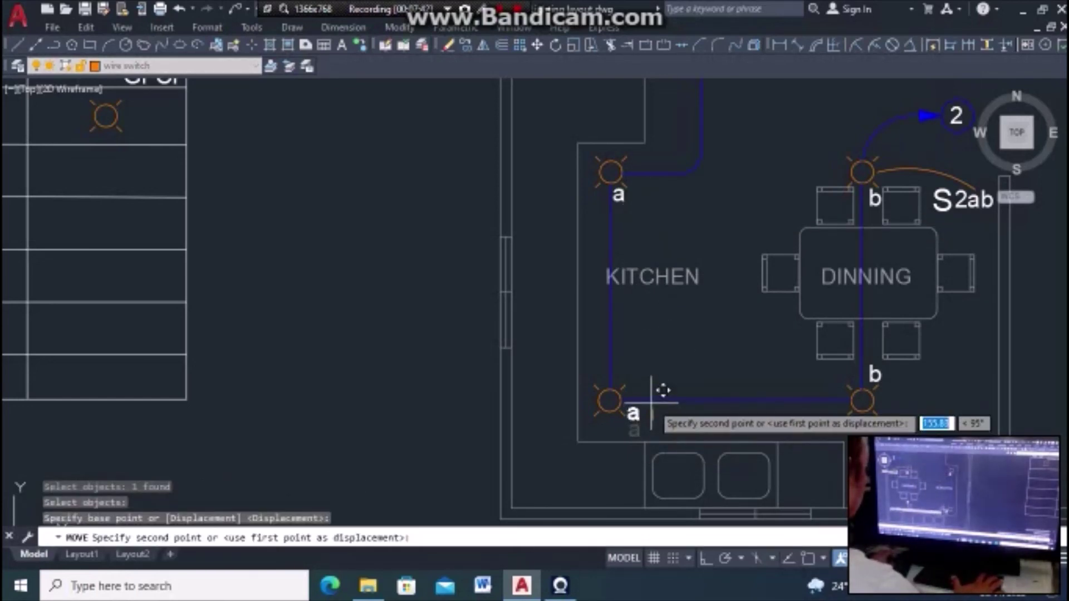
{"action": "left_click", "coordinate": [661, 397]}
{"action": "scroll", "coordinate": [611, 406], "scroll_direction": "down", "scroll_amount": 2}
{"action": "key", "text": "Escape"}
{"action": "scroll", "coordinate": [718, 431], "scroll_direction": "down", "scroll_amount": 4}
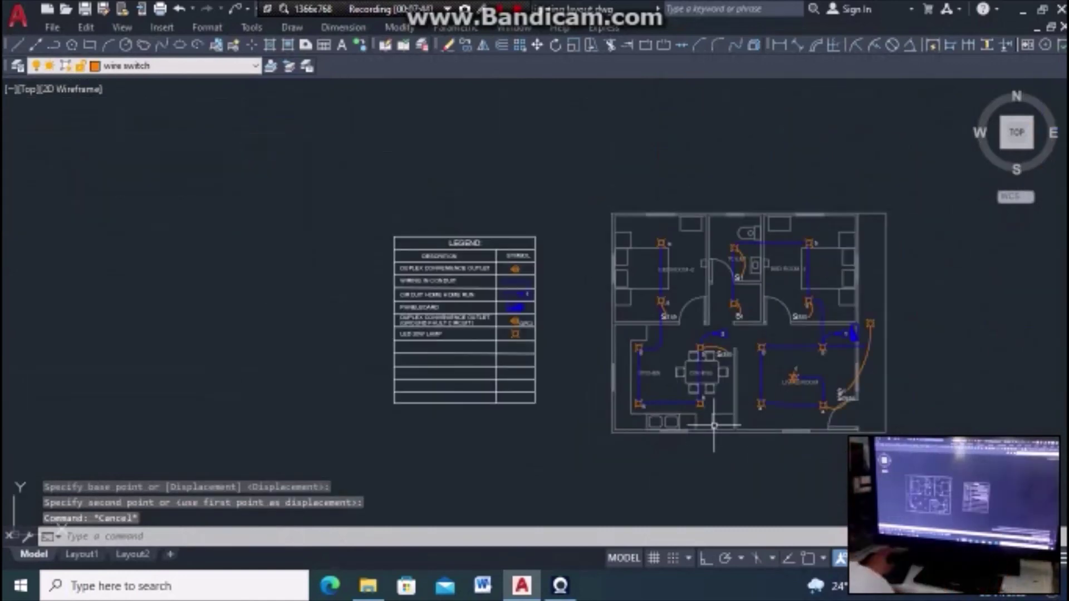
{"action": "scroll", "coordinate": [732, 385], "scroll_direction": "up", "scroll_amount": 4}
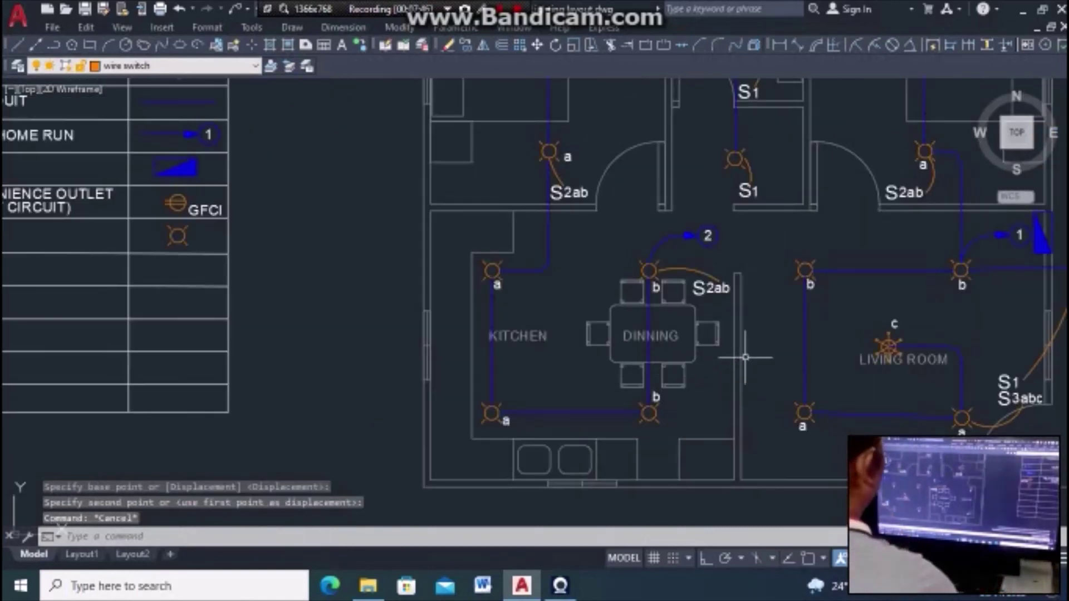
{"action": "scroll", "coordinate": [719, 287], "scroll_direction": "down", "scroll_amount": 2}
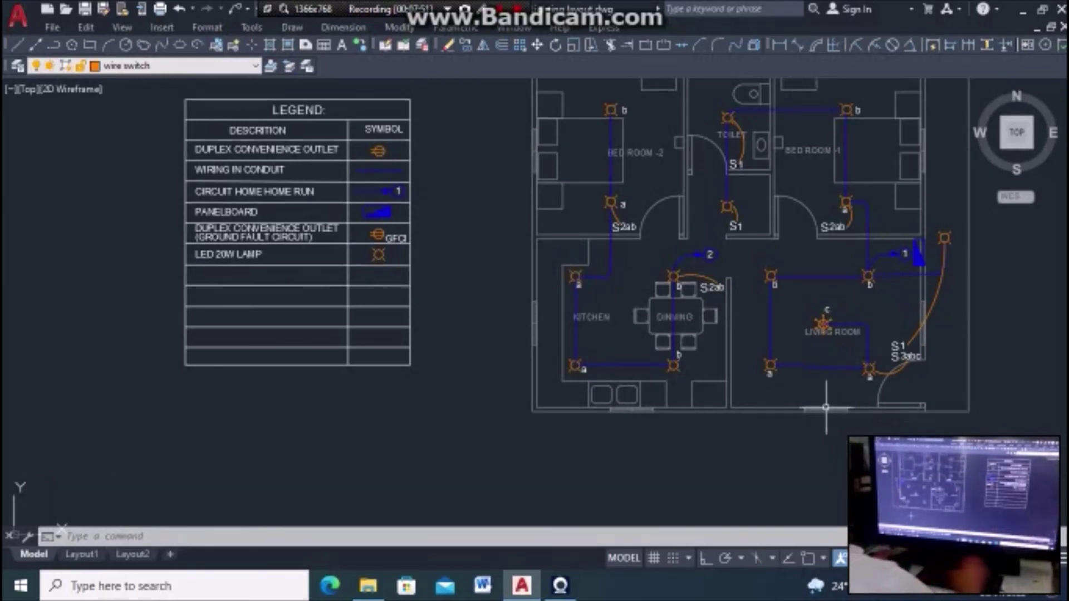
{"action": "scroll", "coordinate": [826, 408], "scroll_direction": "down", "scroll_amount": 2}
{"action": "scroll", "coordinate": [824, 286], "scroll_direction": "up", "scroll_amount": 2}
{"action": "scroll", "coordinate": [857, 306], "scroll_direction": "up", "scroll_amount": 2}
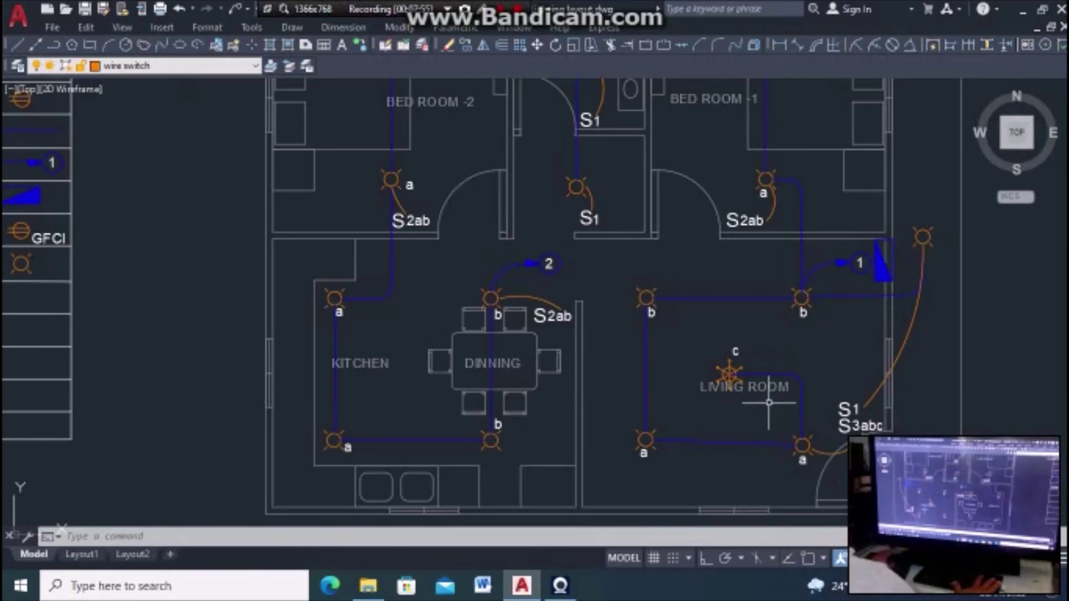
{"action": "scroll", "coordinate": [724, 373], "scroll_direction": "down", "scroll_amount": 3}
{"action": "scroll", "coordinate": [696, 334], "scroll_direction": "down", "scroll_amount": 2}
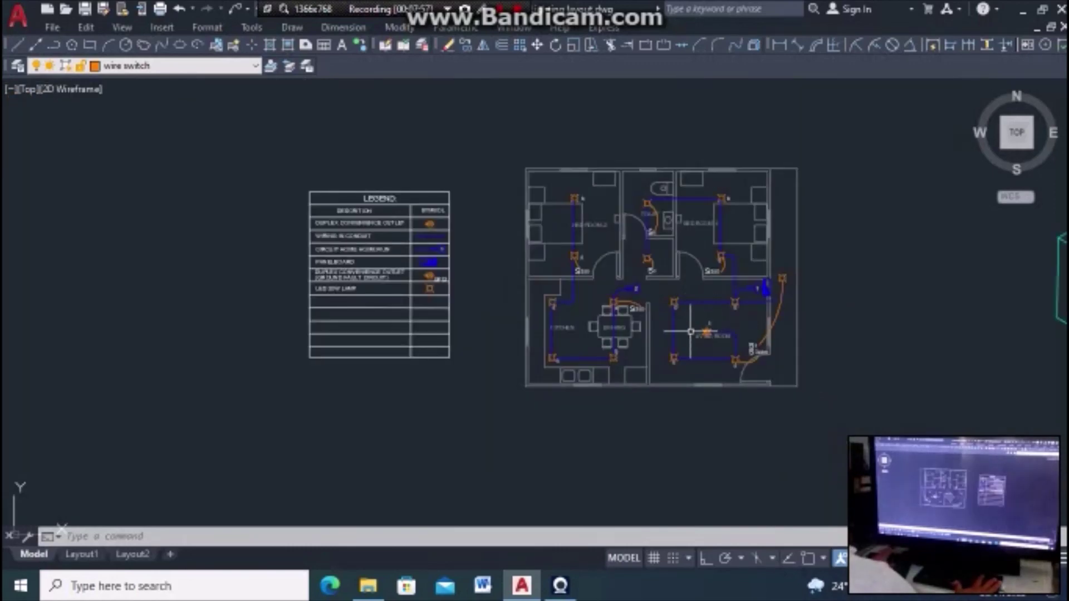
{"action": "scroll", "coordinate": [656, 327], "scroll_direction": "down", "scroll_amount": 3}
{"action": "scroll", "coordinate": [656, 327], "scroll_direction": "up", "scroll_amount": 5}
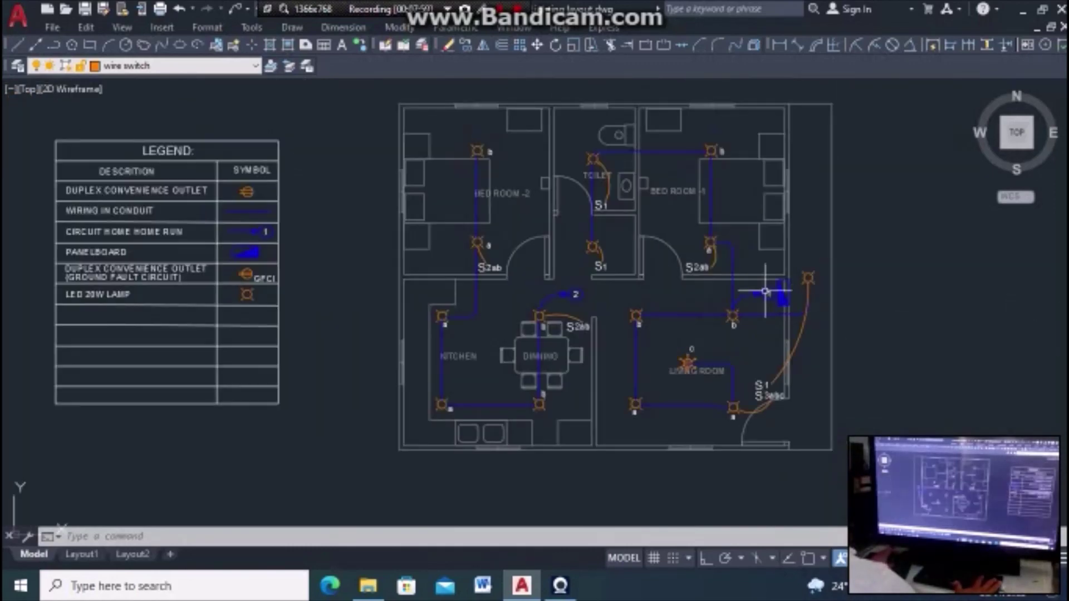
{"action": "scroll", "coordinate": [746, 283], "scroll_direction": "down", "scroll_amount": 2}
{"action": "scroll", "coordinate": [787, 232], "scroll_direction": "down", "scroll_amount": 2}
{"action": "scroll", "coordinate": [804, 365], "scroll_direction": "up", "scroll_amount": 3}
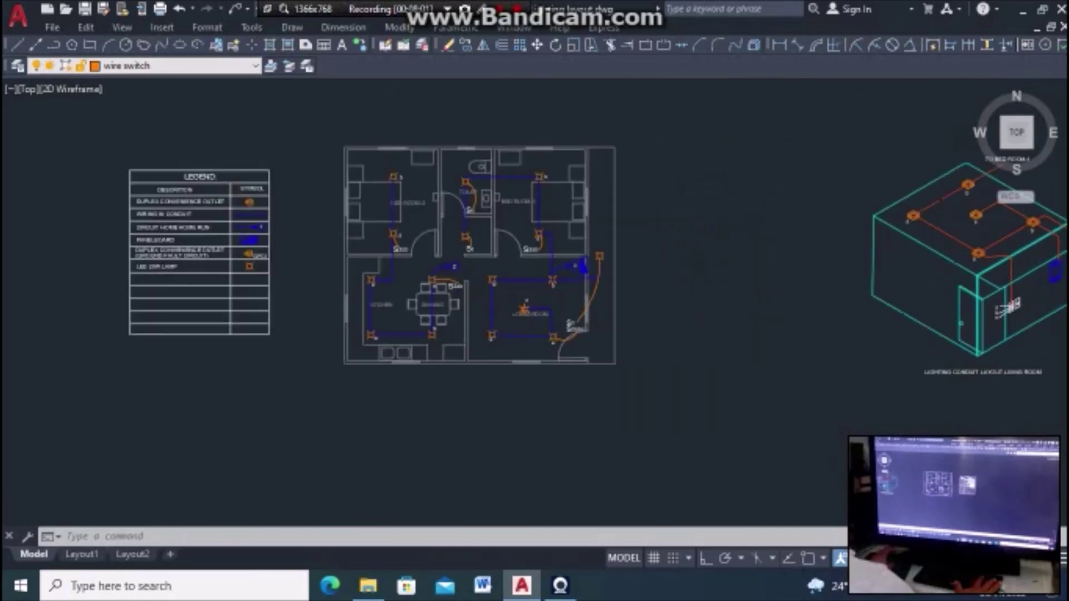
{"action": "middle_click_drag", "start_coordinate": [804, 365], "coordinate": [661, 365]}
{"action": "scroll", "coordinate": [753, 323], "scroll_direction": "down", "scroll_amount": 2}
{"action": "scroll", "coordinate": [753, 323], "scroll_direction": "up", "scroll_amount": 3}
{"action": "scroll", "coordinate": [763, 286], "scroll_direction": "down", "scroll_amount": 3}
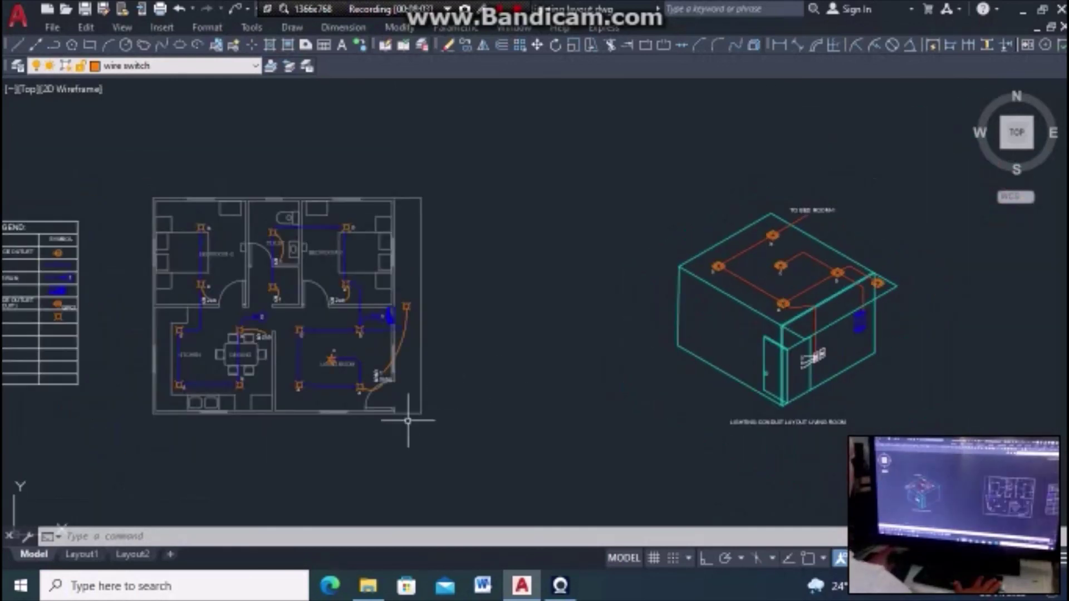
{"action": "scroll", "coordinate": [363, 401], "scroll_direction": "up", "scroll_amount": 3}
{"action": "scroll", "coordinate": [339, 358], "scroll_direction": "down", "scroll_amount": 2}
{"action": "scroll", "coordinate": [704, 370], "scroll_direction": "down", "scroll_amount": 2}
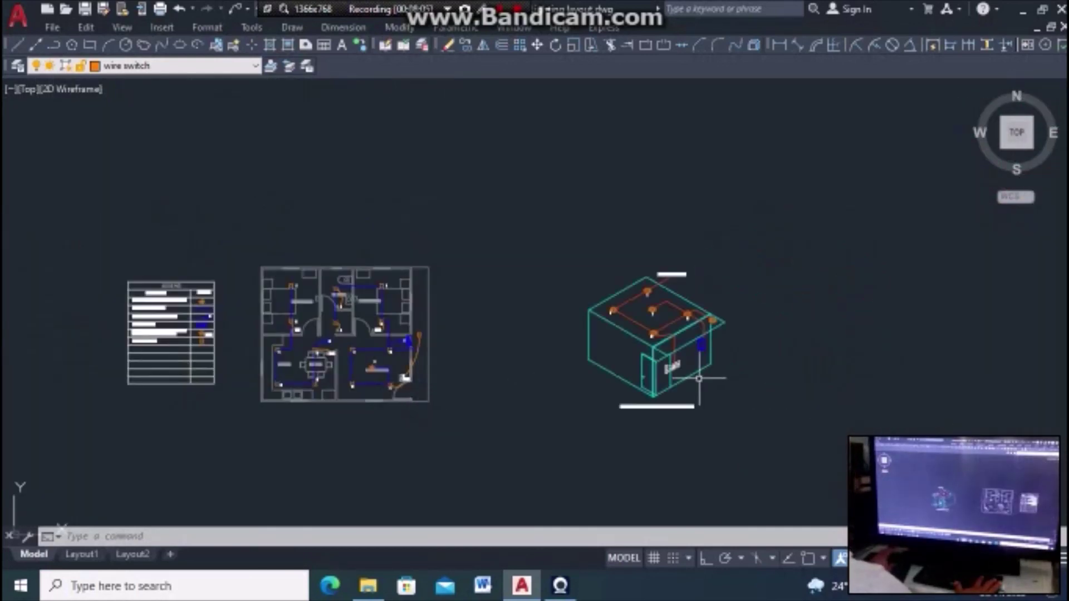
{"action": "scroll", "coordinate": [728, 362], "scroll_direction": "up", "scroll_amount": 3}
{"action": "scroll", "coordinate": [764, 348], "scroll_direction": "up", "scroll_amount": 2}
{"action": "scroll", "coordinate": [719, 351], "scroll_direction": "up", "scroll_amount": 2}
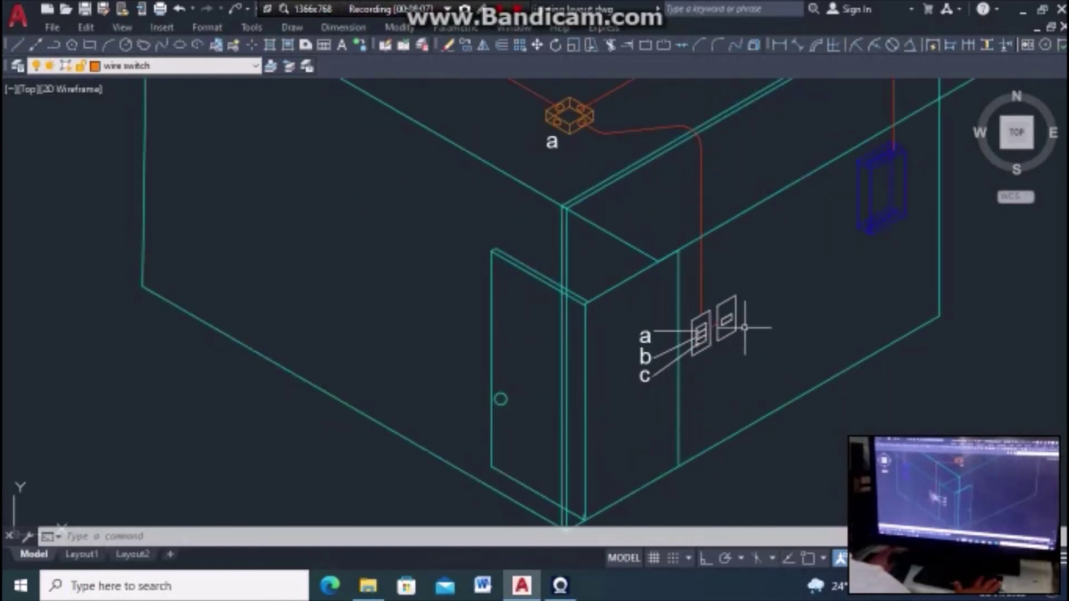
{"action": "scroll", "coordinate": [744, 328], "scroll_direction": "down", "scroll_amount": 3}
{"action": "scroll", "coordinate": [767, 333], "scroll_direction": "down", "scroll_amount": 2}
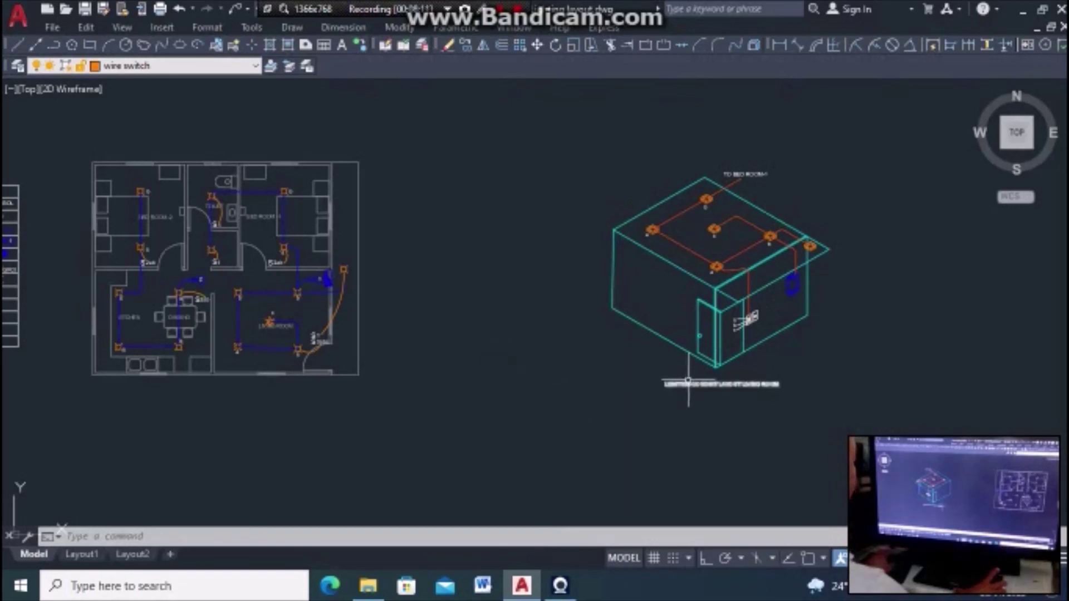
{"action": "scroll", "coordinate": [768, 339], "scroll_direction": "up", "scroll_amount": 2}
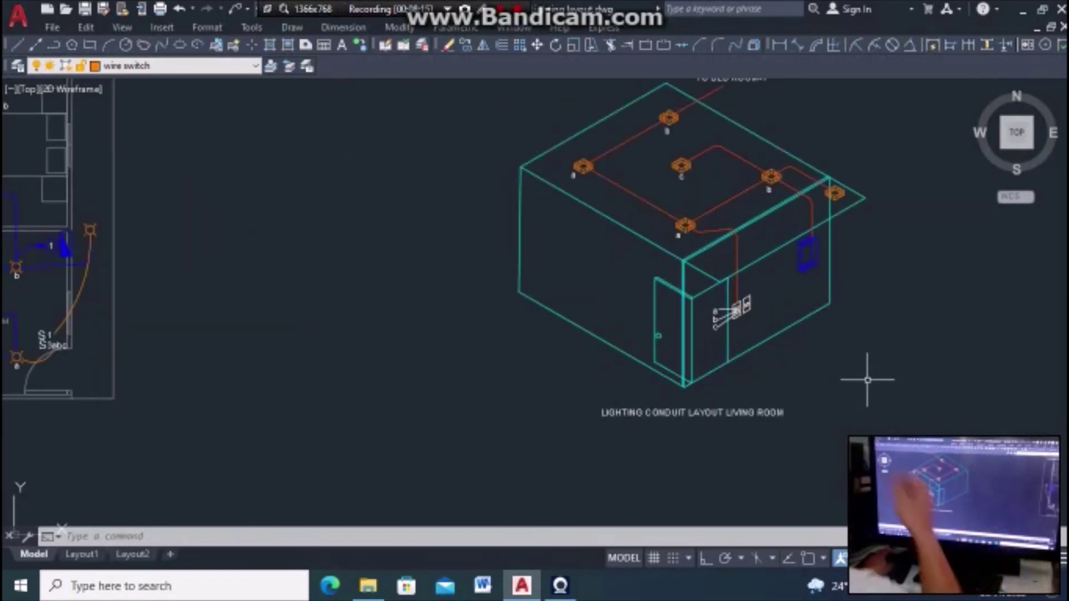
{"action": "scroll", "coordinate": [747, 322], "scroll_direction": "up", "scroll_amount": 3}
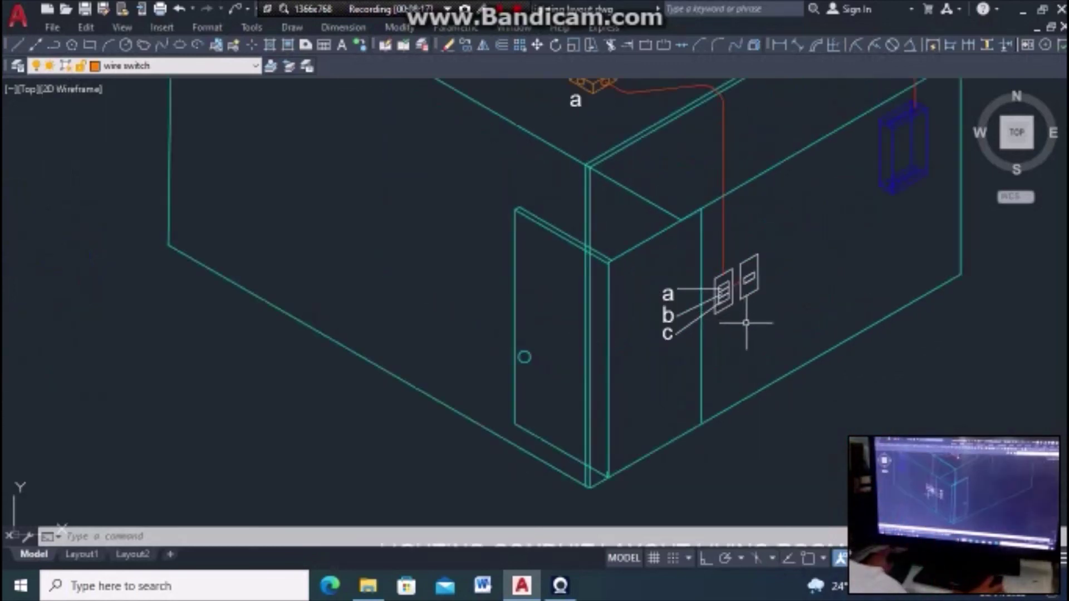
{"action": "scroll", "coordinate": [780, 334], "scroll_direction": "down", "scroll_amount": 2}
{"action": "scroll", "coordinate": [774, 328], "scroll_direction": "down", "scroll_amount": 2}
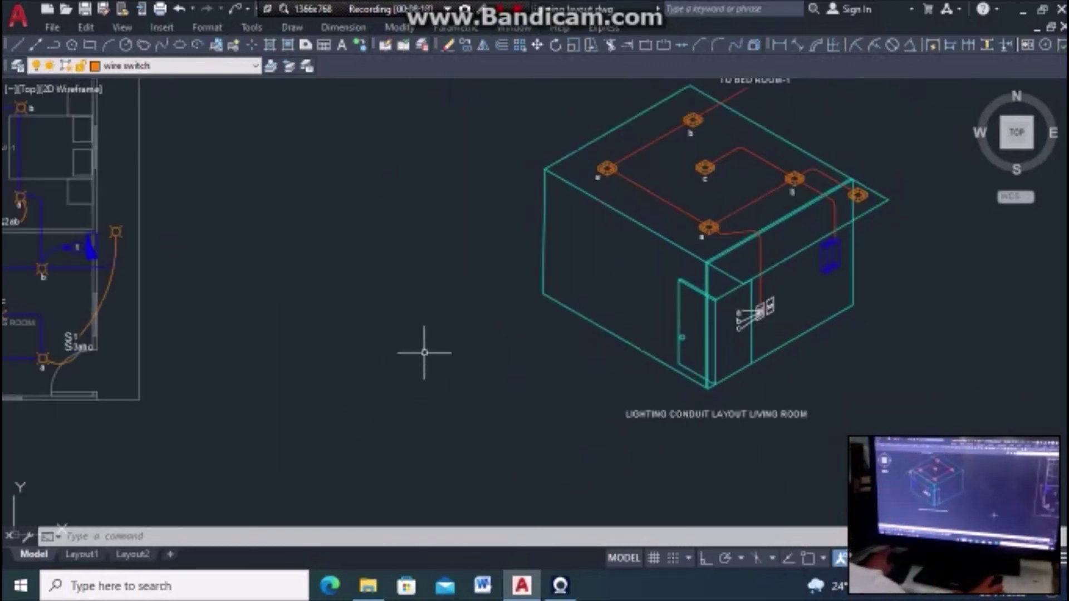
{"action": "scroll", "coordinate": [635, 306], "scroll_direction": "down", "scroll_amount": 2}
{"action": "scroll", "coordinate": [651, 318], "scroll_direction": "up", "scroll_amount": 2}
{"action": "scroll", "coordinate": [650, 313], "scroll_direction": "up", "scroll_amount": 2}
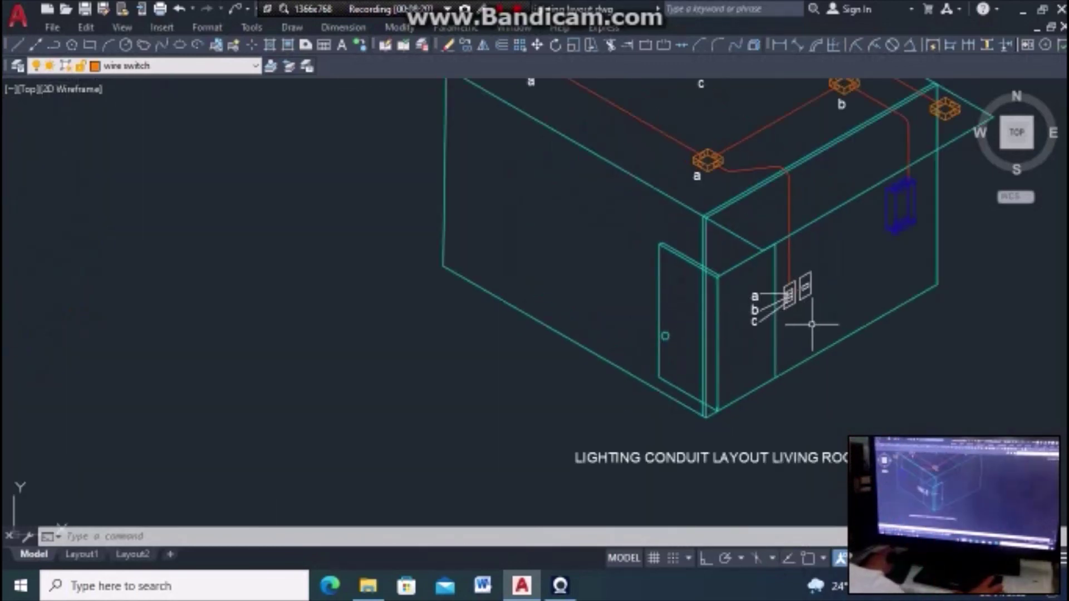
{"action": "scroll", "coordinate": [708, 210], "scroll_direction": "down", "scroll_amount": 2}
{"action": "scroll", "coordinate": [638, 169], "scroll_direction": "down", "scroll_amount": 2}
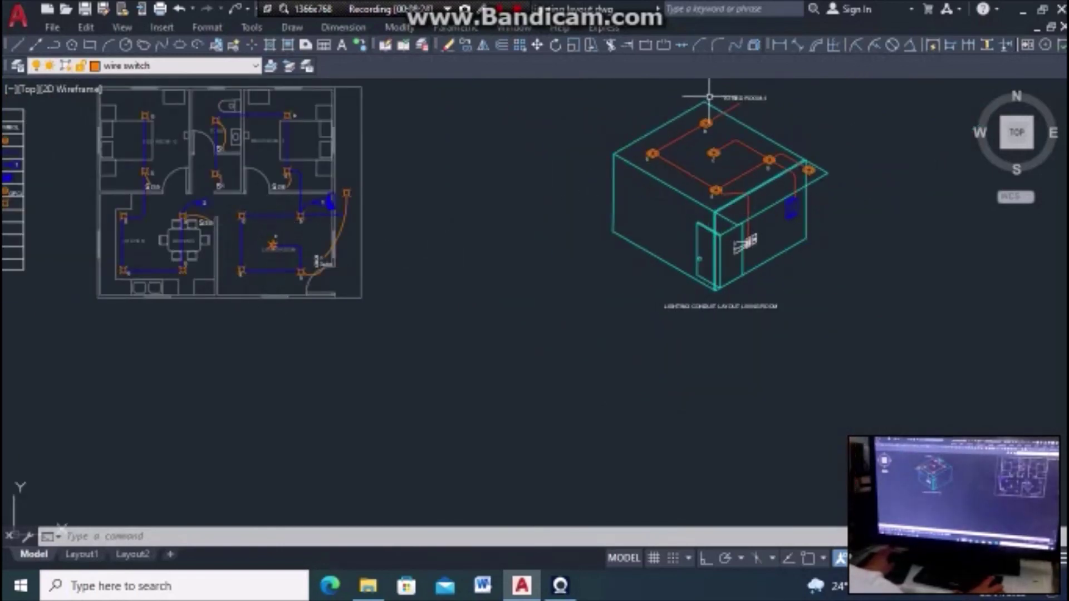
{"action": "scroll", "coordinate": [746, 157], "scroll_direction": "up", "scroll_amount": 2}
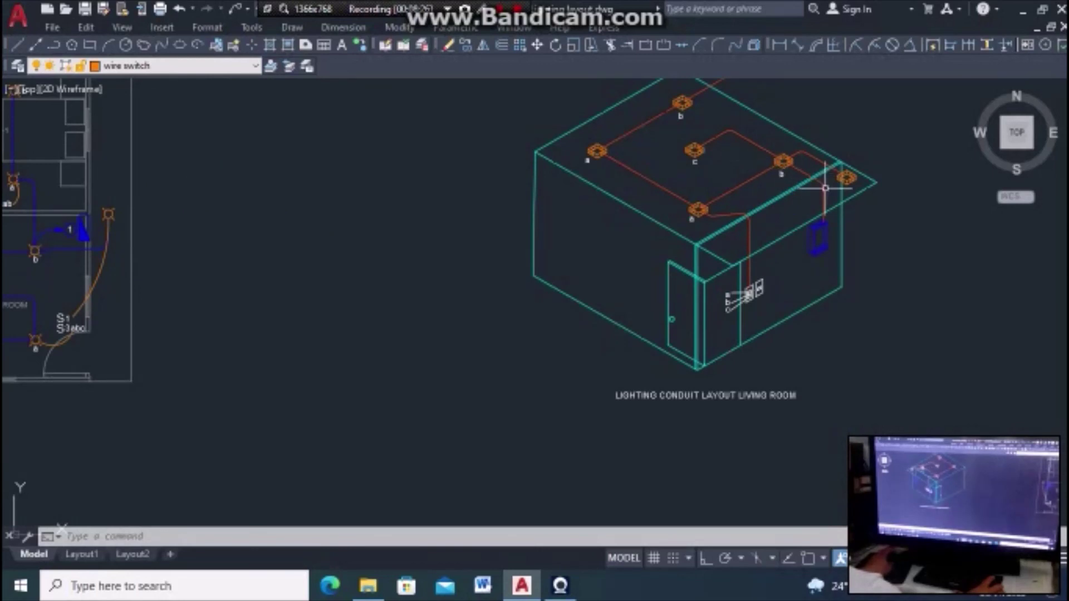
{"action": "scroll", "coordinate": [824, 227], "scroll_direction": "up", "scroll_amount": 2}
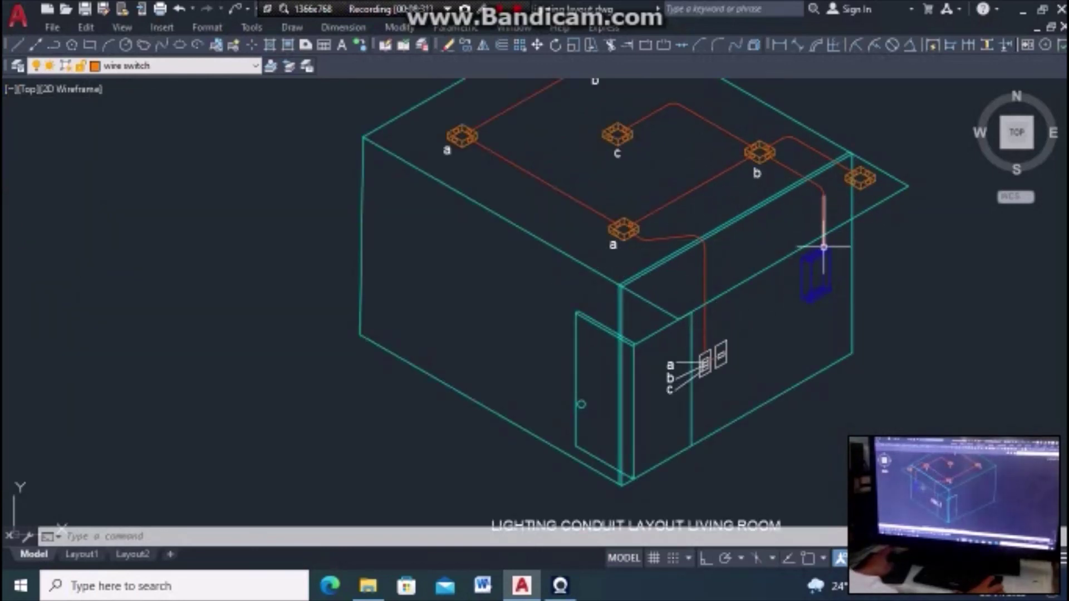
{"action": "scroll", "coordinate": [824, 246], "scroll_direction": "up", "scroll_amount": 2}
{"action": "scroll", "coordinate": [823, 239], "scroll_direction": "up", "scroll_amount": 2}
{"action": "scroll", "coordinate": [824, 245], "scroll_direction": "down", "scroll_amount": 4}
{"action": "scroll", "coordinate": [854, 234], "scroll_direction": "down", "scroll_amount": 3}
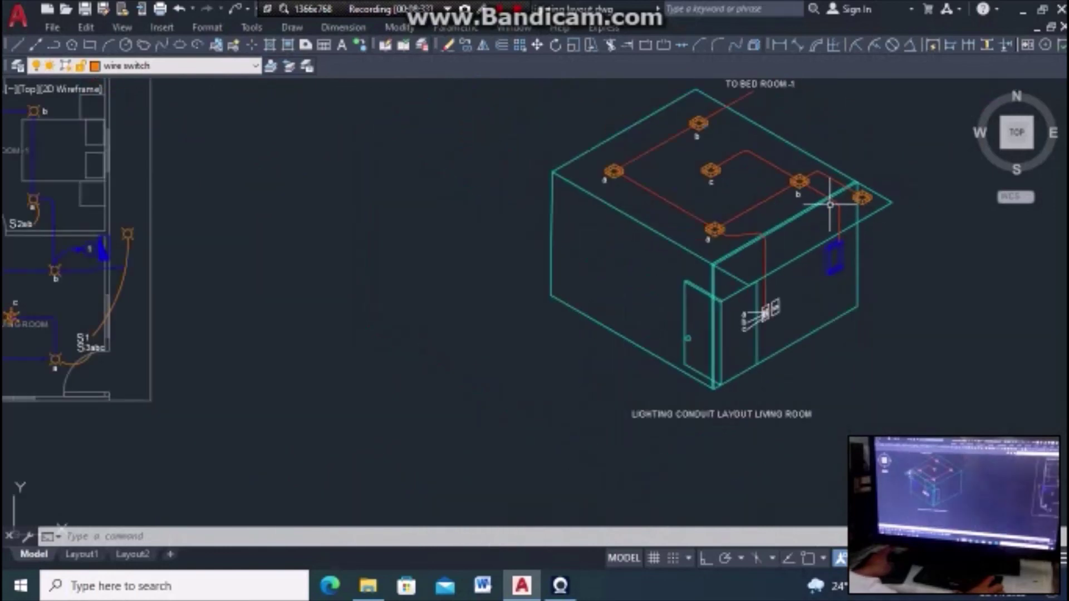
{"action": "scroll", "coordinate": [742, 165], "scroll_direction": "down", "scroll_amount": 2}
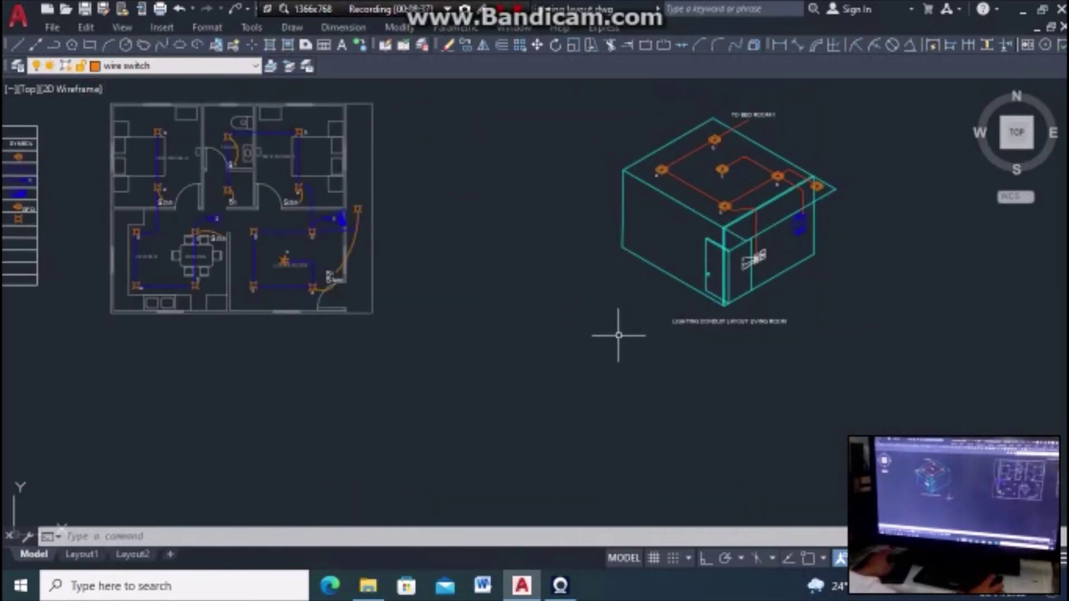
{"action": "scroll", "coordinate": [422, 296], "scroll_direction": "up", "scroll_amount": 3}
{"action": "scroll", "coordinate": [494, 293], "scroll_direction": "down", "scroll_amount": 4}
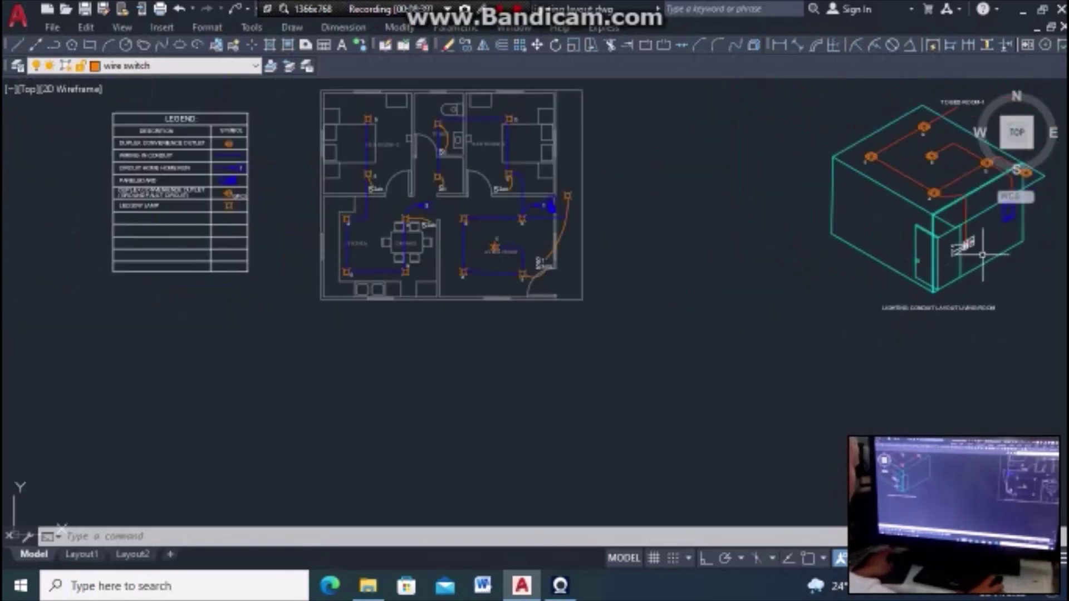
{"action": "scroll", "coordinate": [703, 257], "scroll_direction": "up", "scroll_amount": 3}
{"action": "scroll", "coordinate": [370, 238], "scroll_direction": "up", "scroll_amount": 2}
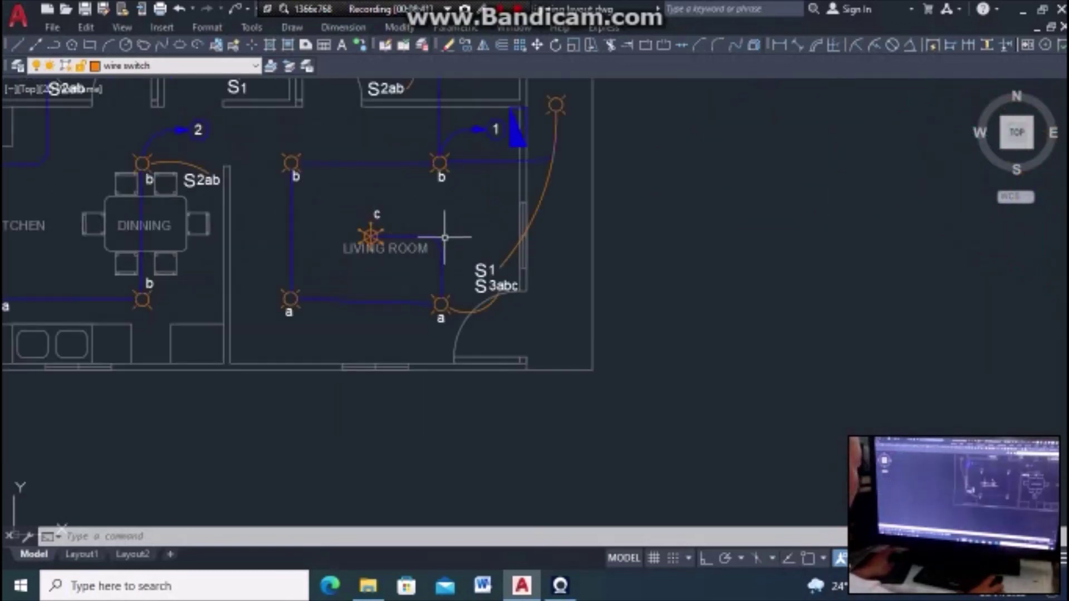